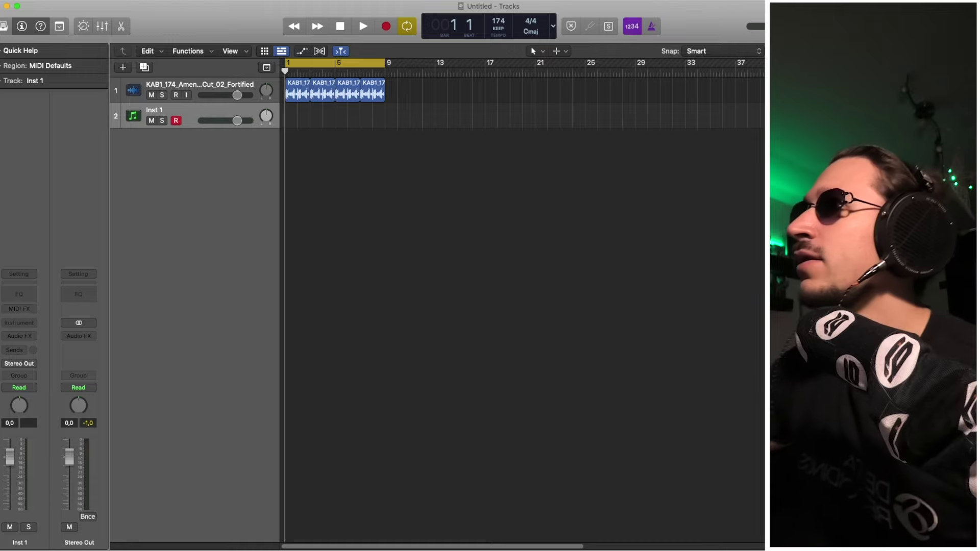
# Play back the opening bars of the drum break loop.
pyautogui.press('space')
pyautogui.scroll(5, 437, 285)
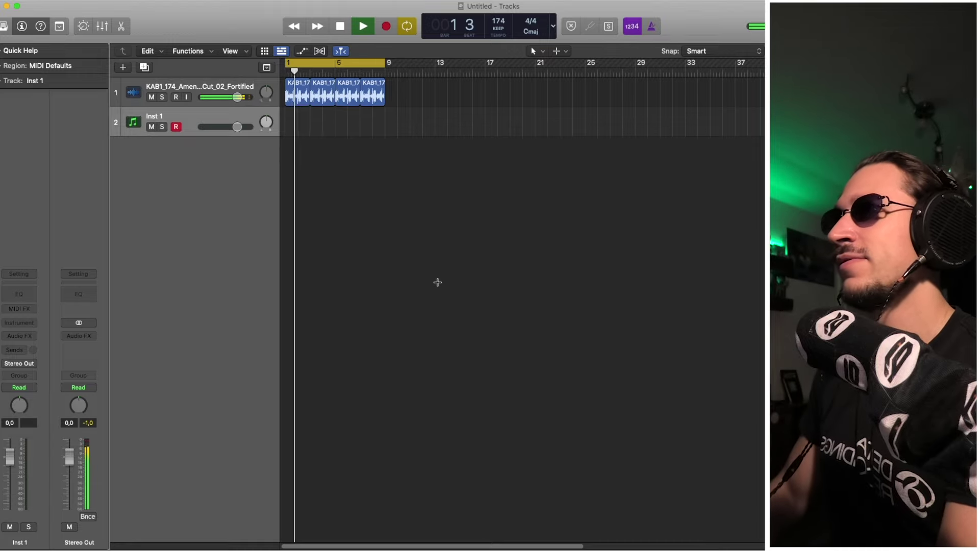
pyautogui.scroll(-2, 437, 285)
pyautogui.press('space')
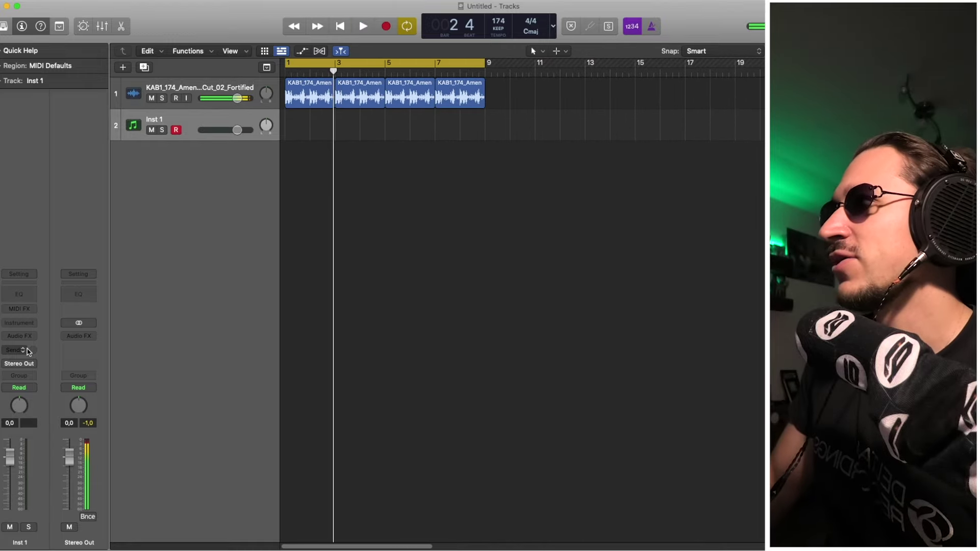
# Load the Vital synth in stereo as the instrument on the Inst 1 track and move its window up.
pyautogui.click(19, 323)
pyautogui.moveTo(53, 352)
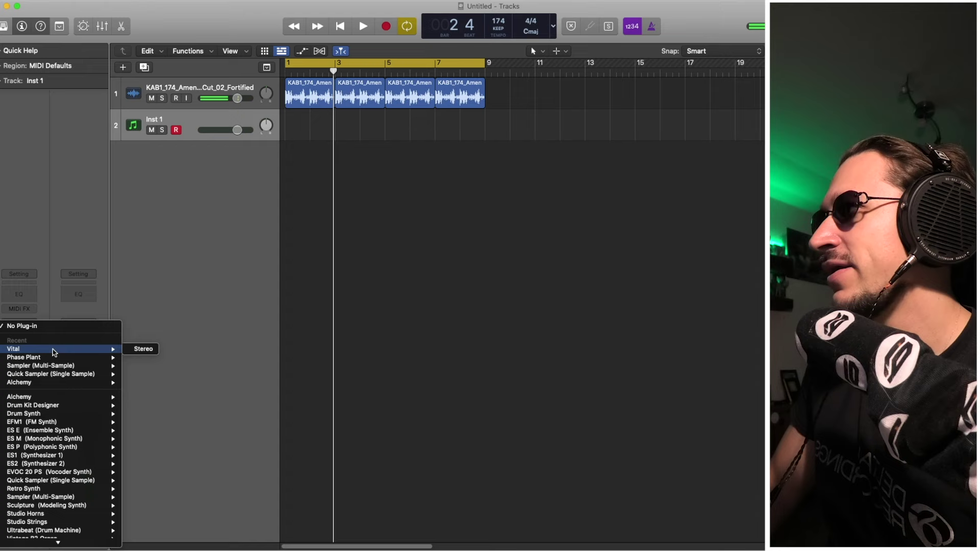
pyautogui.click(140, 348)
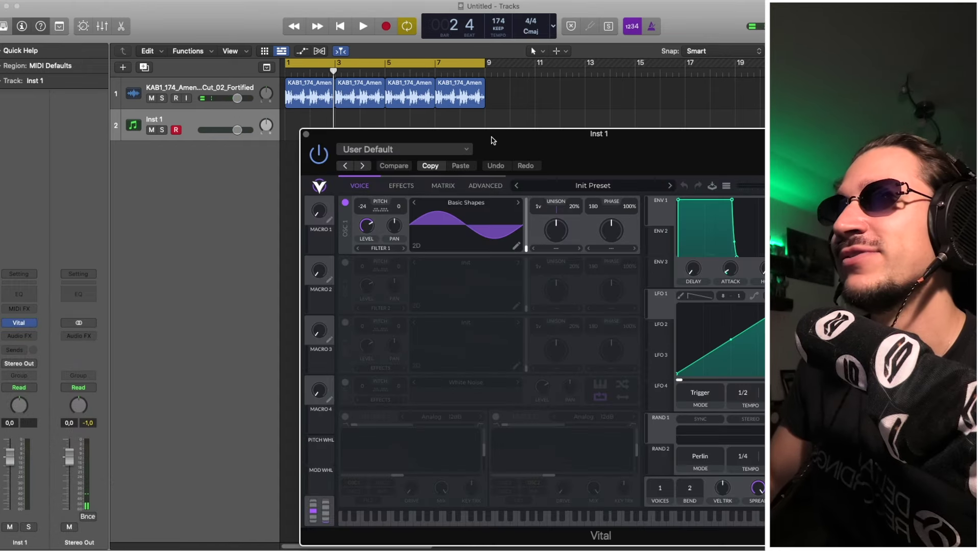
pyautogui.moveTo(493, 144); pyautogui.dragTo(465, 102)
# Play the drum loop while auditioning notes with Vital's Init Preset.
pyautogui.press('space')
pyautogui.press('space')
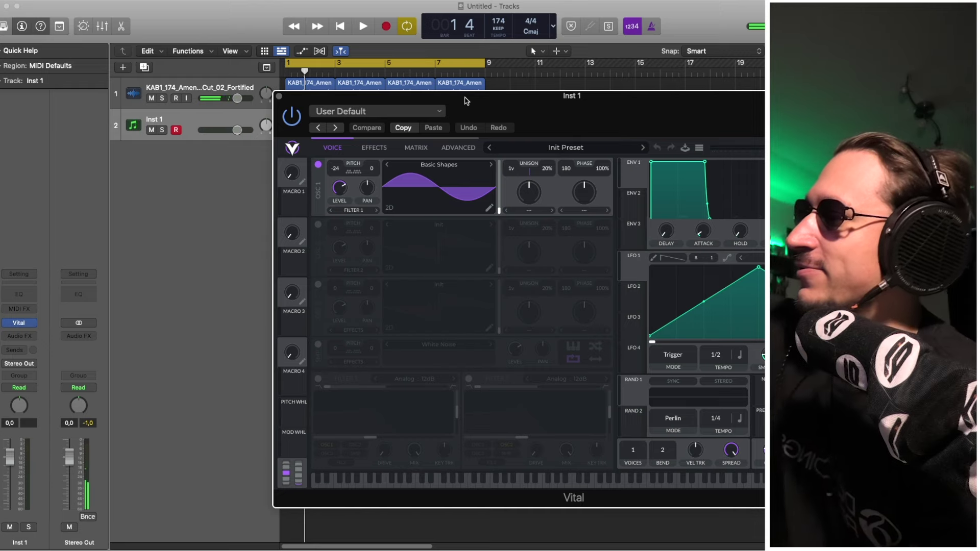
pyautogui.press('space')
pyautogui.press('space')
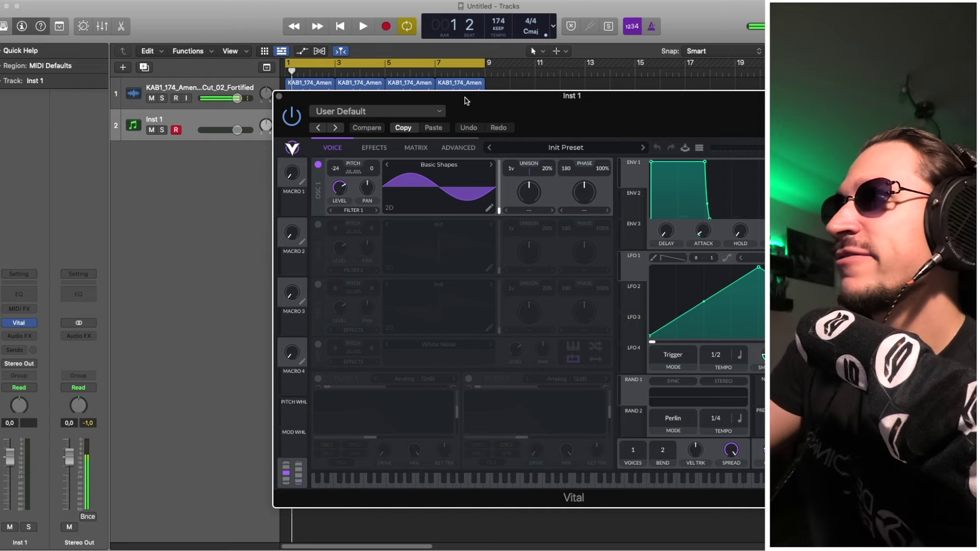
pyautogui.press('space')
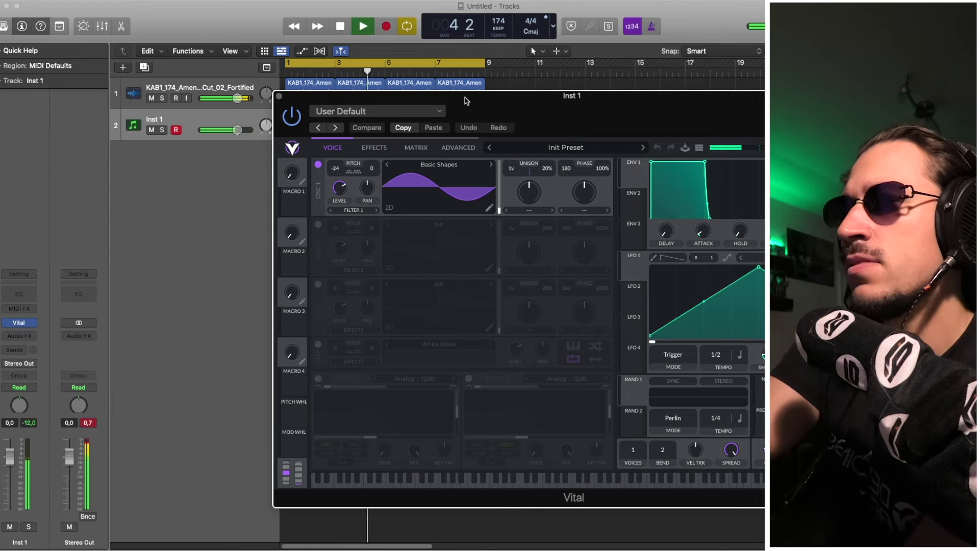
pyautogui.press('space')
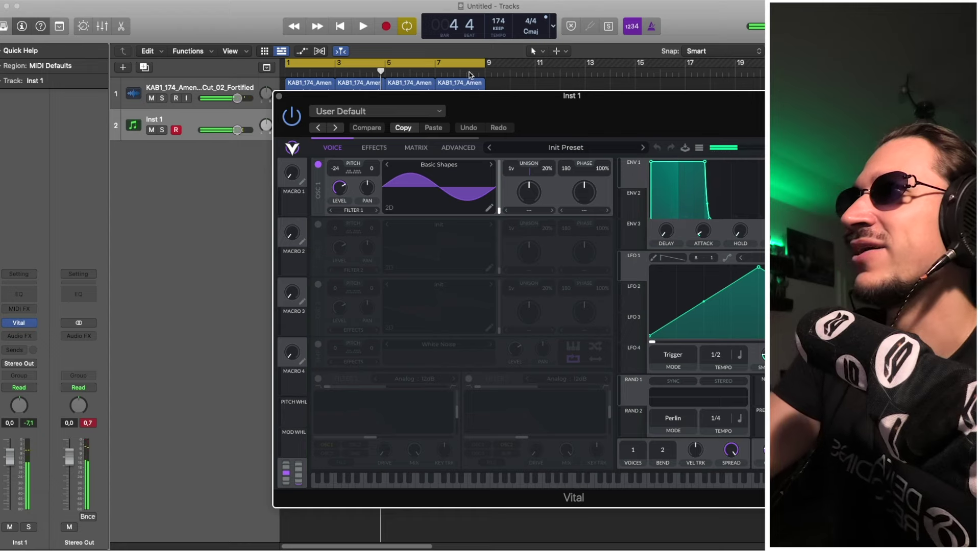
# Close the Vital window and record a short bass part on the Inst 1 track over bars 1 and 2.
pyautogui.click(280, 96)
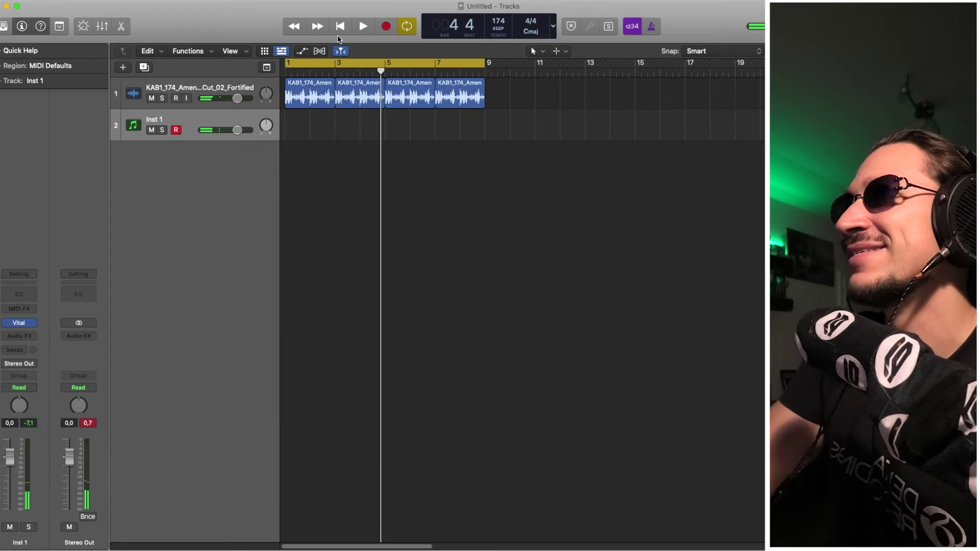
pyautogui.click(382, 26)
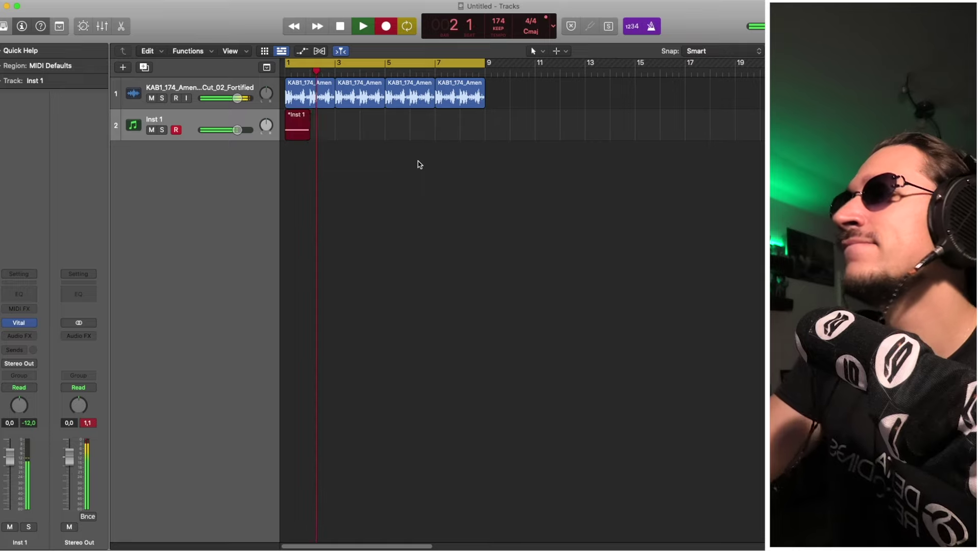
pyautogui.press('space')
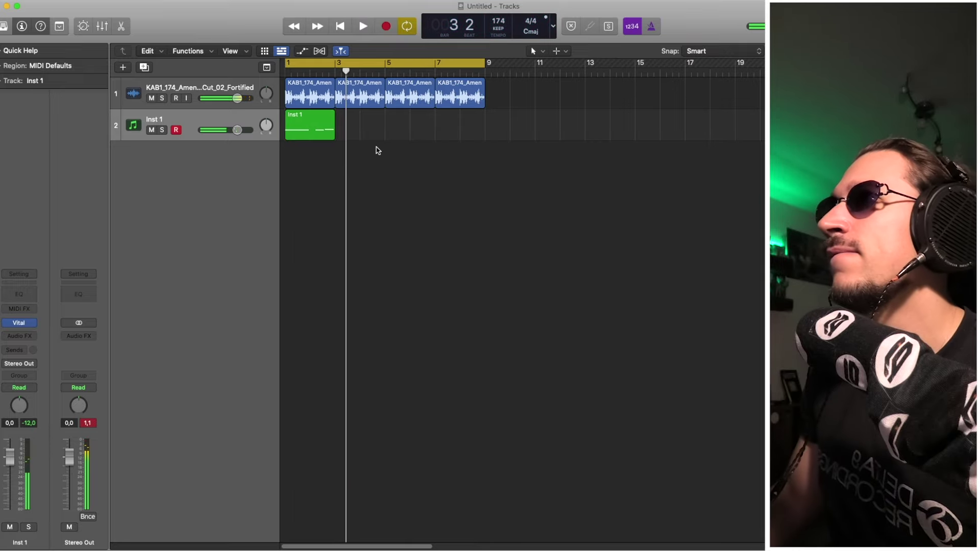
# Open the recorded Inst 1 region in the Piano Roll and quantize its first note to 1/16 Note.
pyautogui.doubleClick(315, 130)
pyautogui.press('space')
pyautogui.press('space')
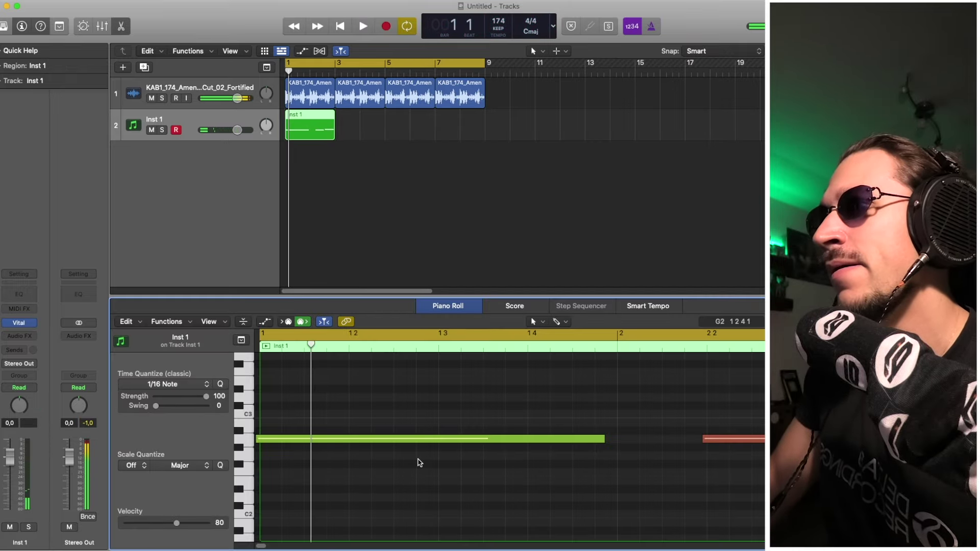
pyautogui.click(378, 439)
pyautogui.click(220, 384)
pyautogui.click(363, 400)
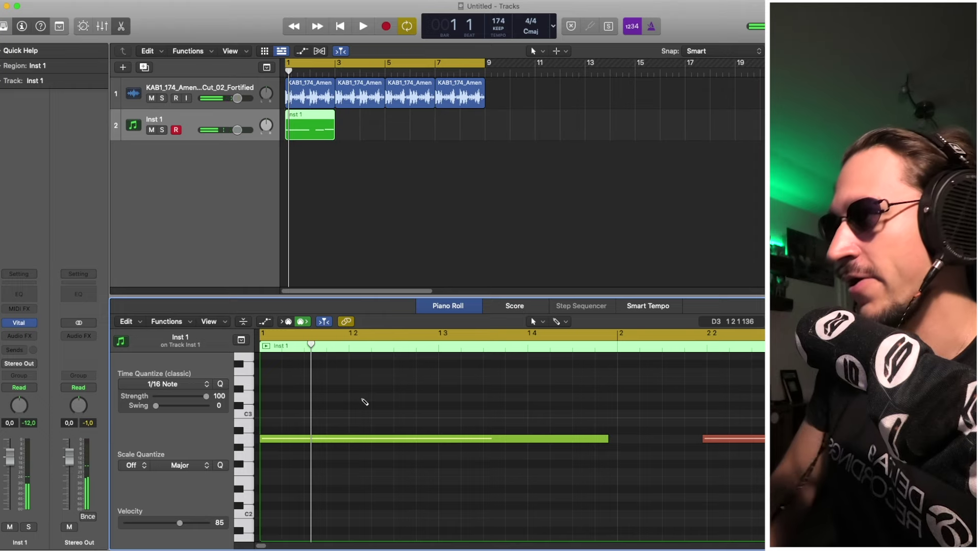
# Raise the last note of the region to A3, an octave above the other notes, and listen to it.
pyautogui.press('super+Left')
pyautogui.press('super+Right')
pyautogui.press('space')
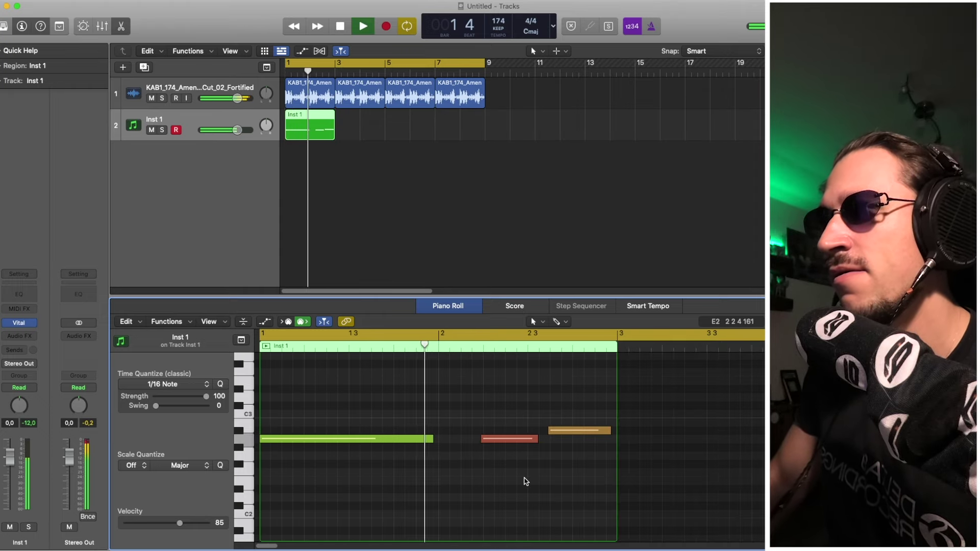
pyautogui.press('space')
pyautogui.moveTo(562, 430); pyautogui.dragTo(566, 367)
pyautogui.press('space')
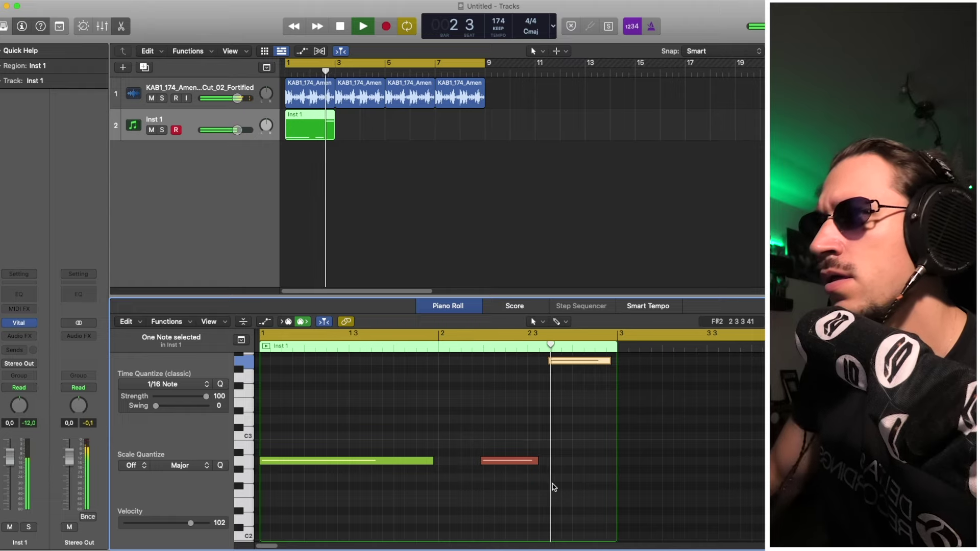
# Select all three notes in the region, quantize them to 1/16 Note and play back the result.
pyautogui.press('space')
pyautogui.moveTo(563, 477); pyautogui.dragTo(311, 354)
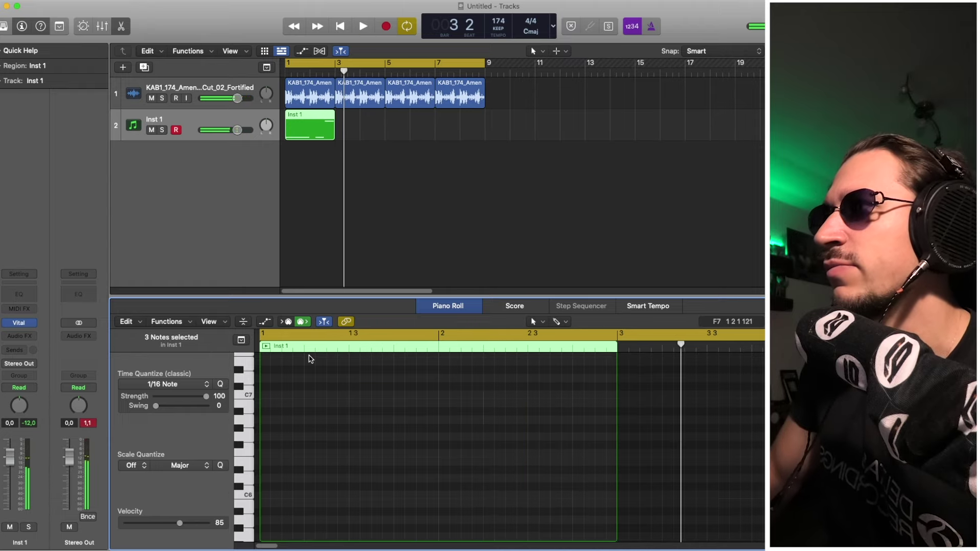
pyautogui.scroll(-5, 483, 457)
pyautogui.press('space')
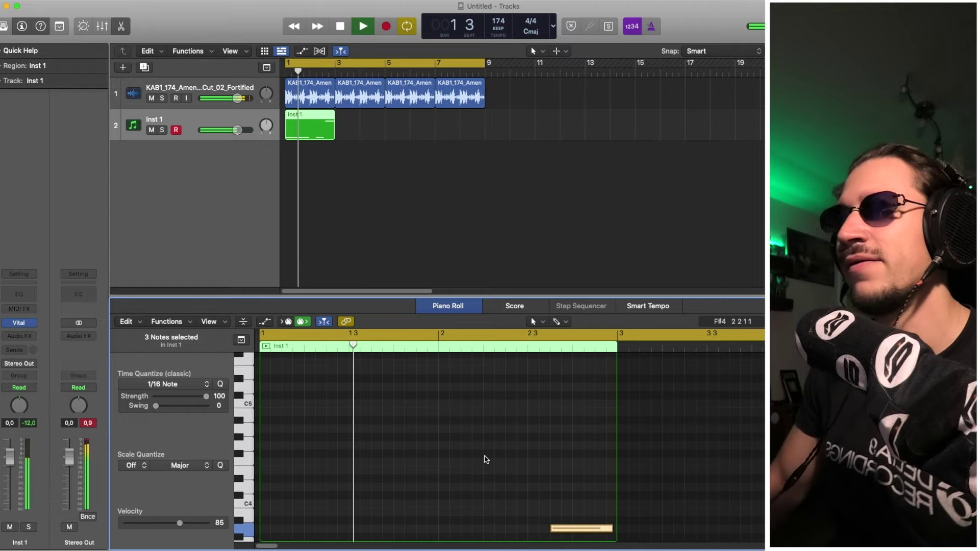
pyautogui.click(491, 456)
pyautogui.scroll(-2, 492, 456)
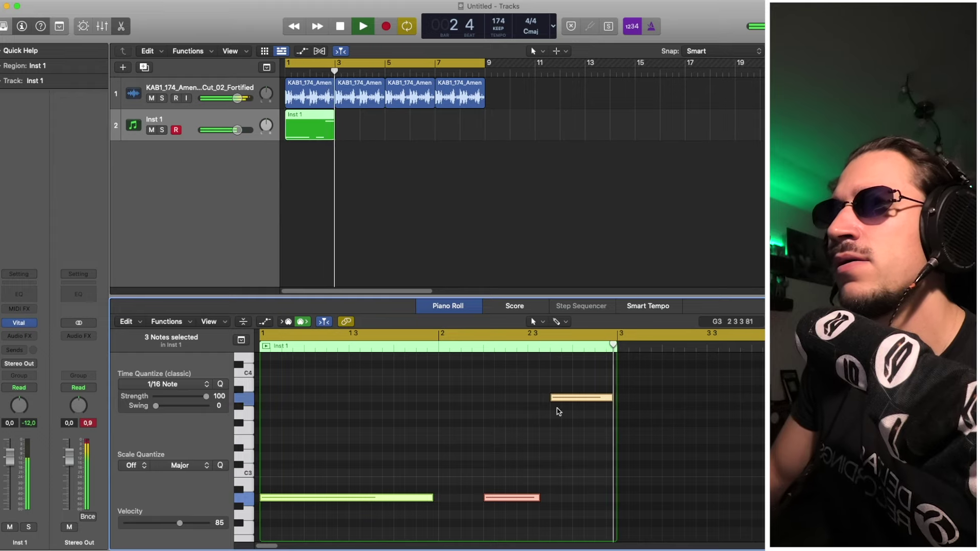
pyautogui.press('space')
pyautogui.click(591, 401)
pyautogui.press('space')
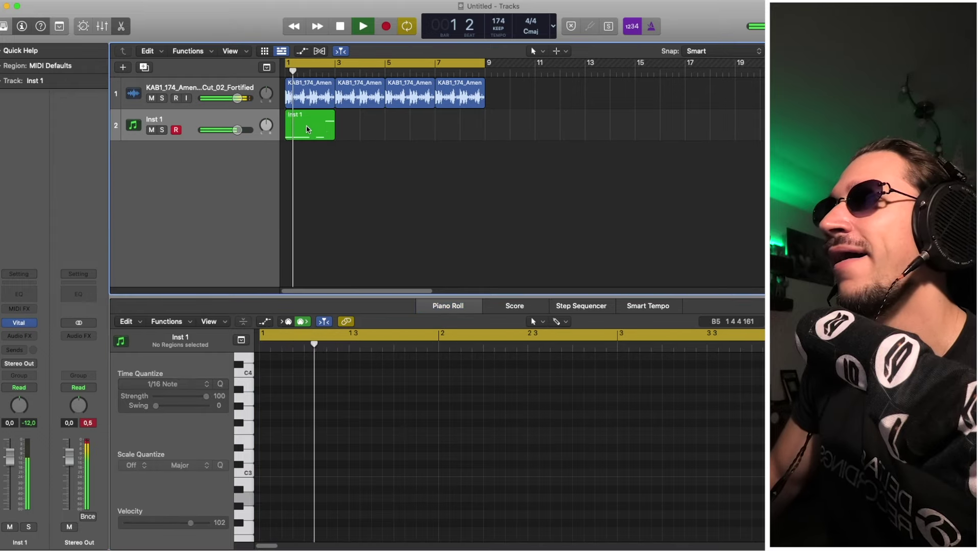
# Copy the Inst 1 region to bar 3 and trim the start of the copy's first note by about an eighth note.
pyautogui.moveTo(306, 129); pyautogui.dragTo(358, 131)
pyautogui.click(368, 186)
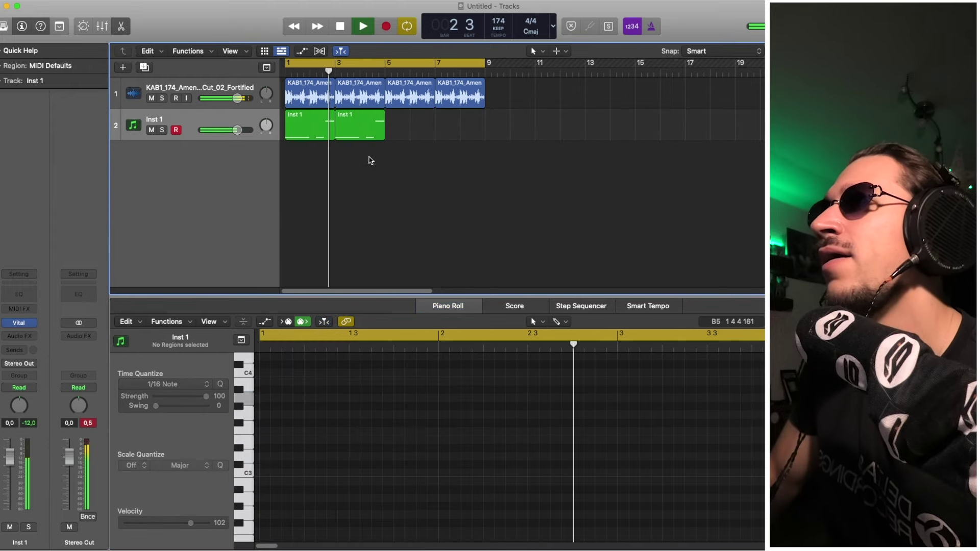
pyautogui.click(360, 127)
pyautogui.press('space')
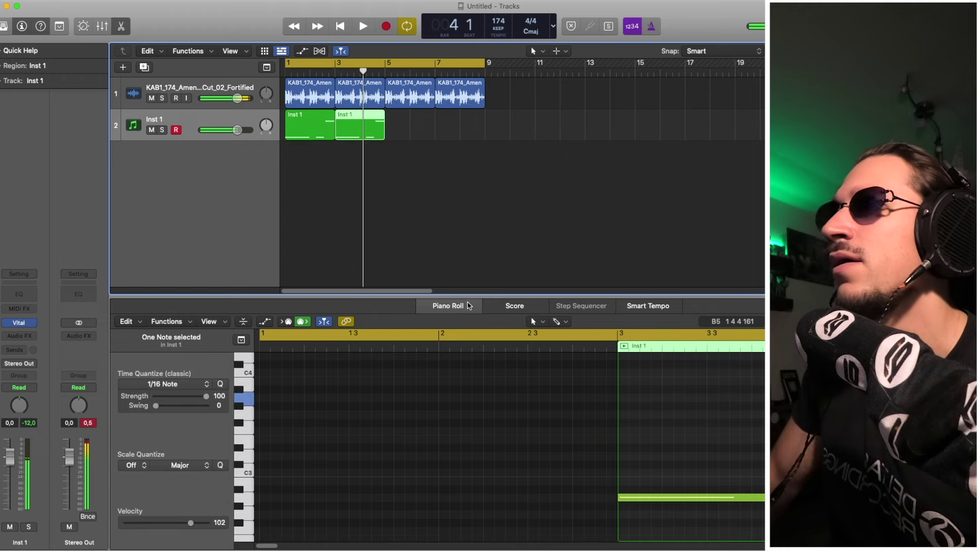
pyautogui.moveTo(619, 498); pyautogui.dragTo(642, 498)
pyautogui.press('space')
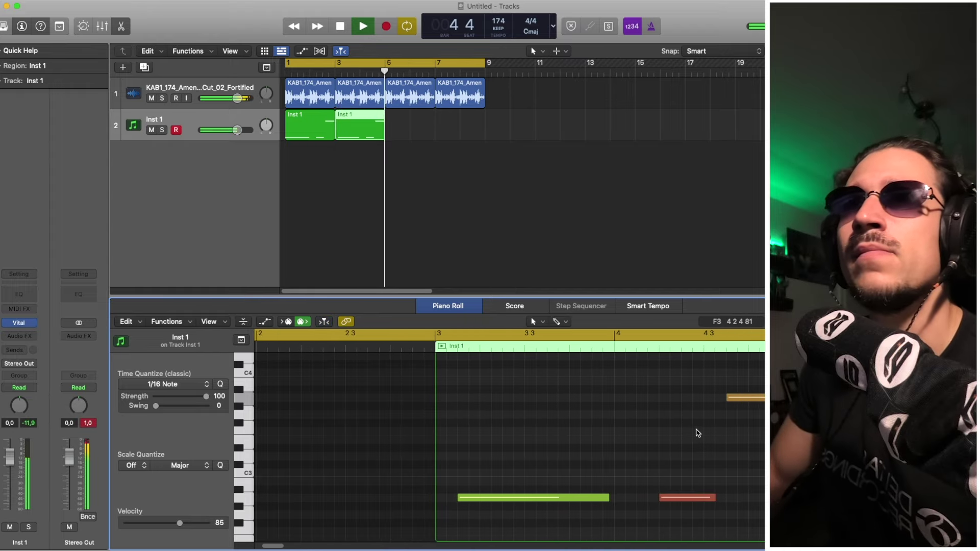
# Copy the two Inst 1 regions to bars 5 through 8 so the bass spans the whole drum loop.
pyautogui.press('space')
pyautogui.moveTo(448, 138); pyautogui.dragTo(409, 138)
pyautogui.click(400, 177)
pyautogui.press('space')
pyautogui.press('space')
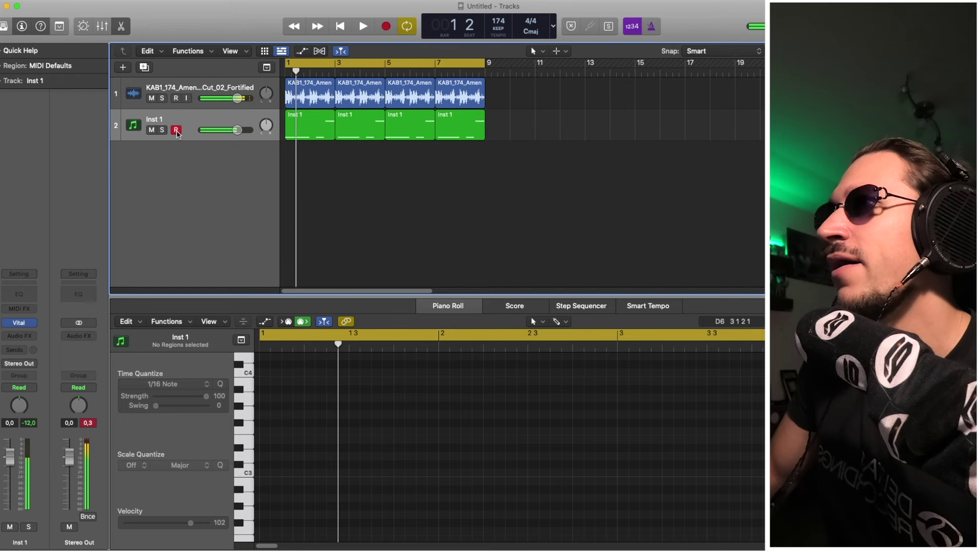
# Solo the Inst 1 track, reopen Vital and enable its second oscillator.
pyautogui.click(162, 130)
pyautogui.click(18, 323)
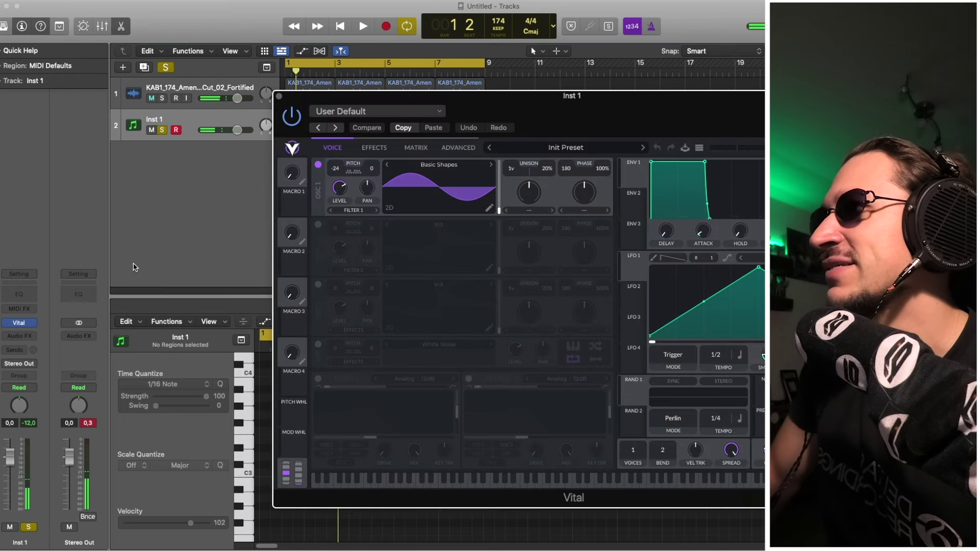
pyautogui.press('space')
pyautogui.press('space')
pyautogui.click(318, 224)
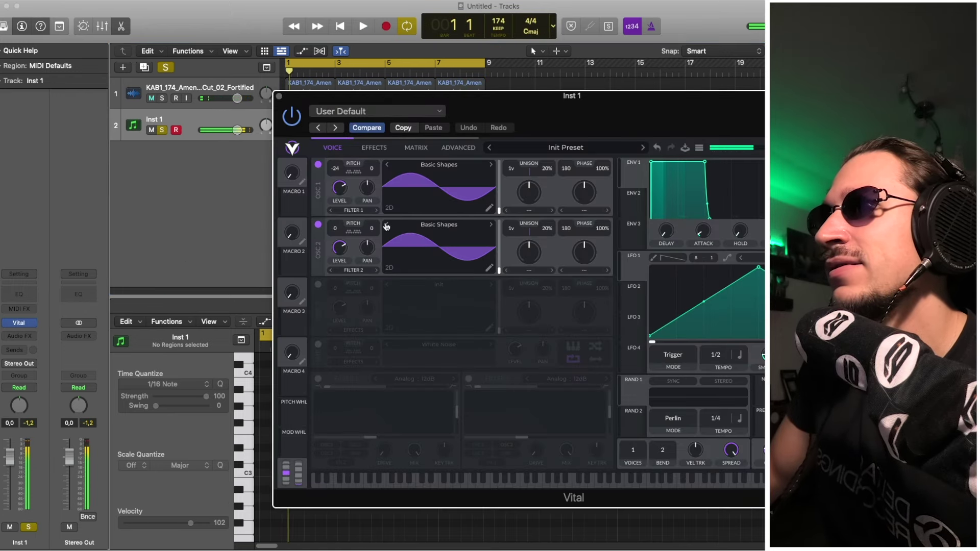
# Set the transpose of Vital's oscillator 2 to -26 while listening to the bass.
pyautogui.moveTo(334, 230); pyautogui.dragTo(337, 245)
pyautogui.press('space')
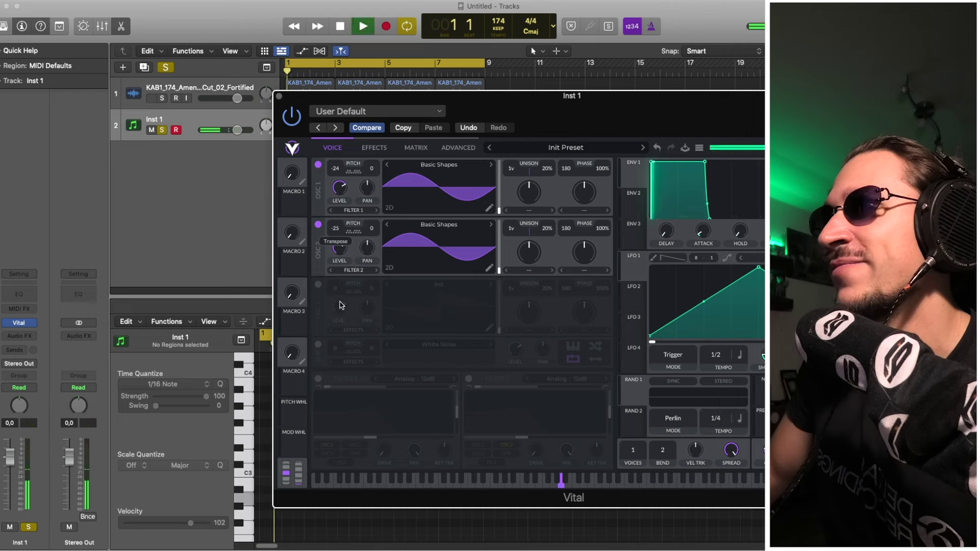
pyautogui.moveTo(340, 299); pyautogui.dragTo(339, 303)
pyautogui.press('Return')
pyautogui.press('space')
pyautogui.press('space')
# Set the fine tune of oscillator 2 to 13 and take the Inst 1 track out of solo.
pyautogui.moveTo(370, 232); pyautogui.dragTo(370, 218)
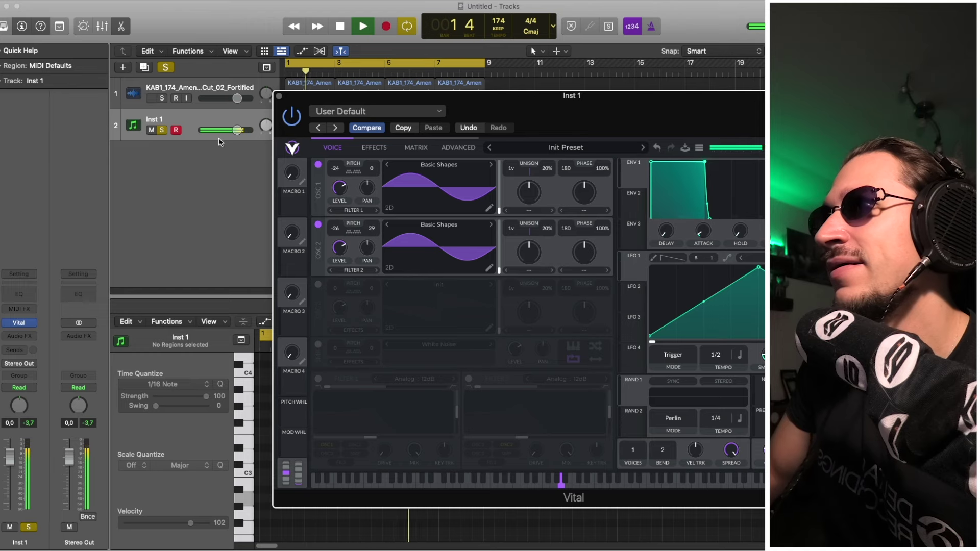
pyautogui.press('space')
pyautogui.click(163, 131)
pyautogui.press('space')
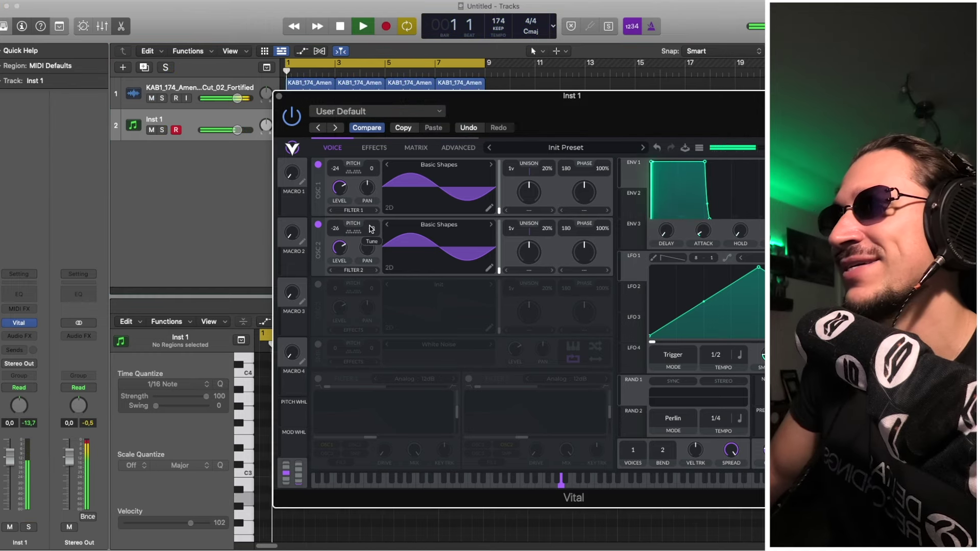
pyautogui.moveTo(371, 227); pyautogui.dragTo(373, 244)
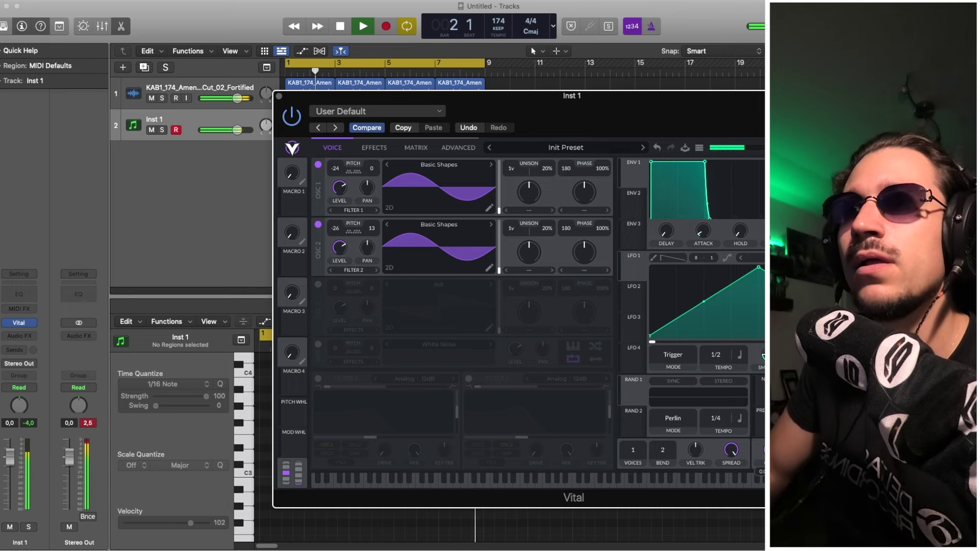
# Bounce the four Inst 1 regions in place onto a new audio track and delete the original MIDI regions.
pyautogui.click(279, 96)
pyautogui.moveTo(504, 156); pyautogui.dragTo(302, 121)
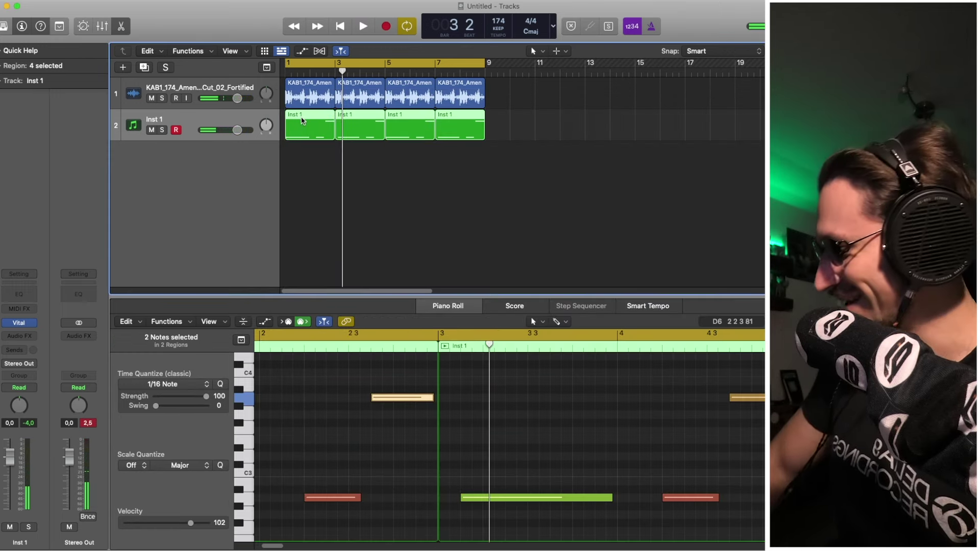
pyautogui.hotkey('ctrl', 'b')
pyautogui.press('Return')
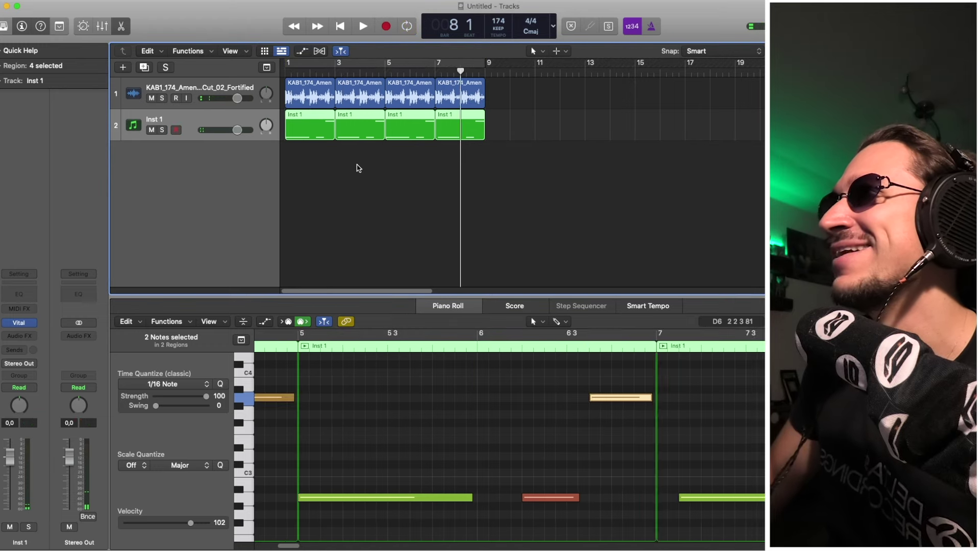
pyautogui.click(246, 121)
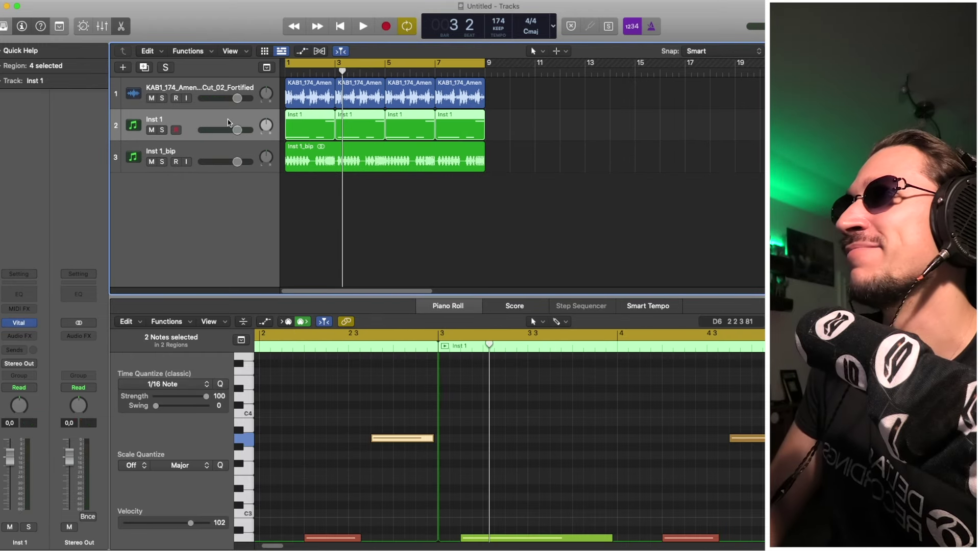
pyautogui.press('Delete')
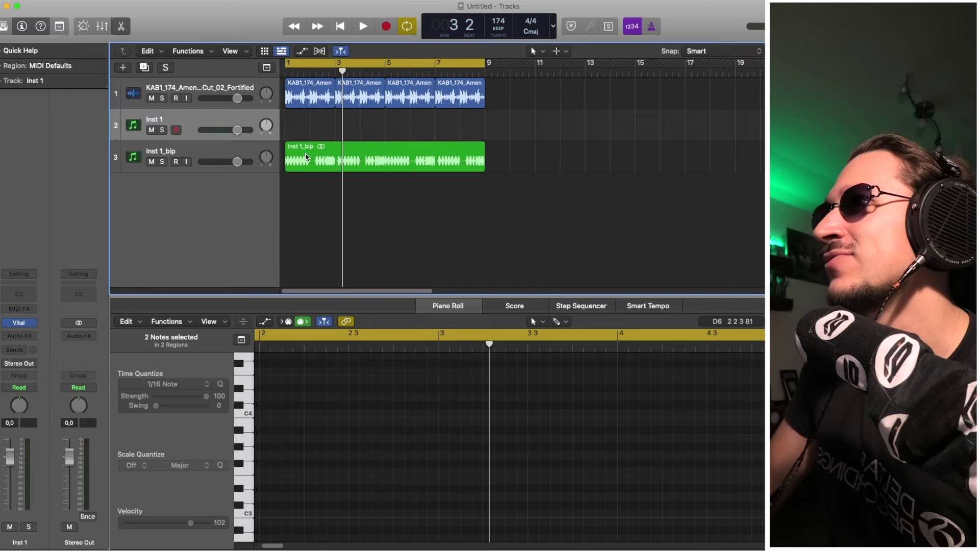
# Play the bounced bass audio with the drum break and inspect its waveform up close.
pyautogui.press('space')
pyautogui.press('super+Right')
pyautogui.press('super+Right')
pyautogui.press('super+Right')
pyautogui.press('space')
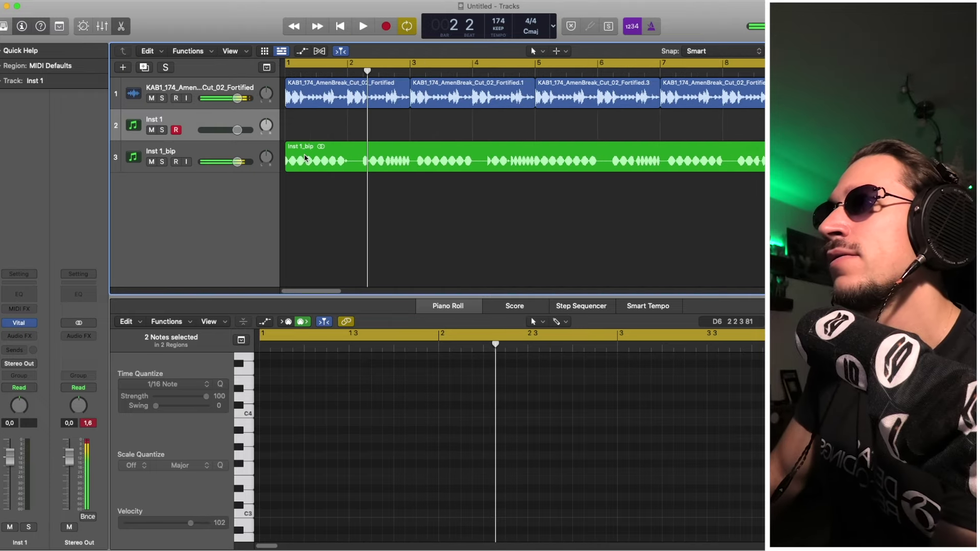
pyautogui.press('super+Left')
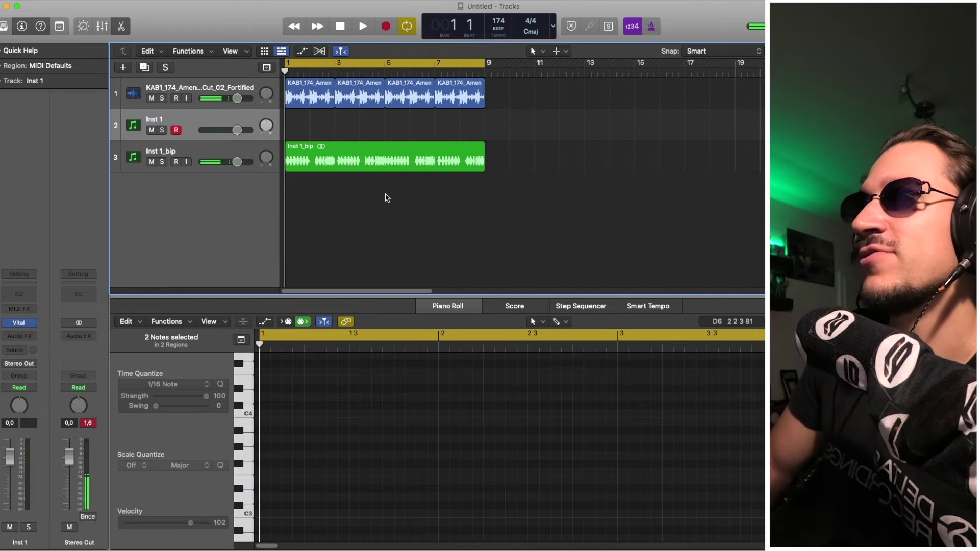
# Move all the Amen break regions and the bounced bass region so they start at bar 9.
pyautogui.moveTo(523, 190); pyautogui.dragTo(516, 80)
pyautogui.click(512, 123)
pyautogui.press('space')
pyautogui.press('space')
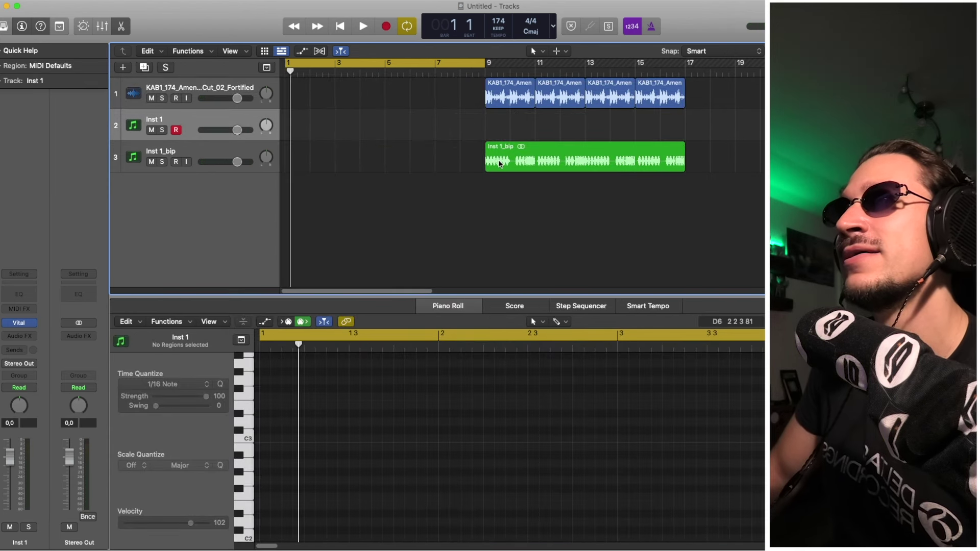
# Copy a short slice from the start of the bounced bass region to bar 1 and solo the Inst 1_bip track.
pyautogui.moveTo(492, 162); pyautogui.dragTo(313, 155)
pyautogui.press('space')
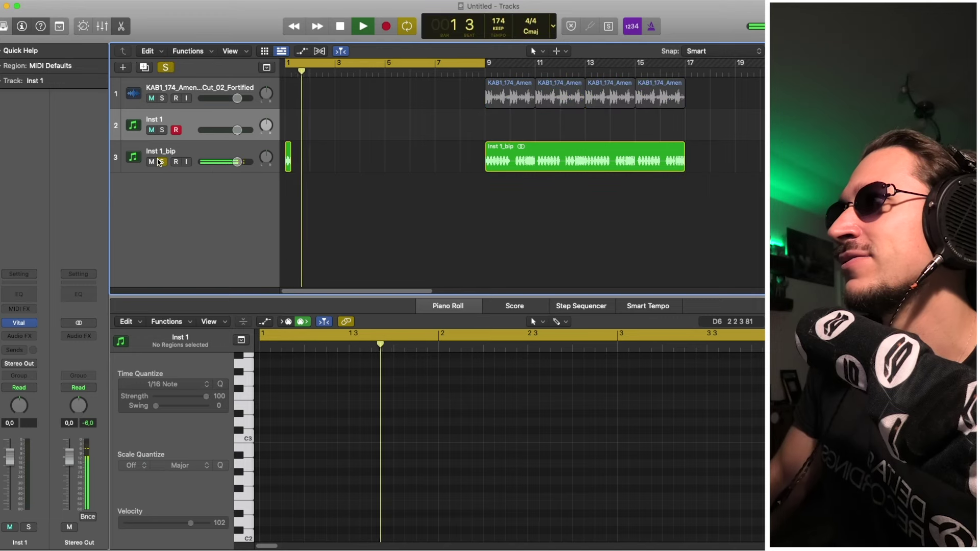
pyautogui.press('space')
pyautogui.click(154, 162)
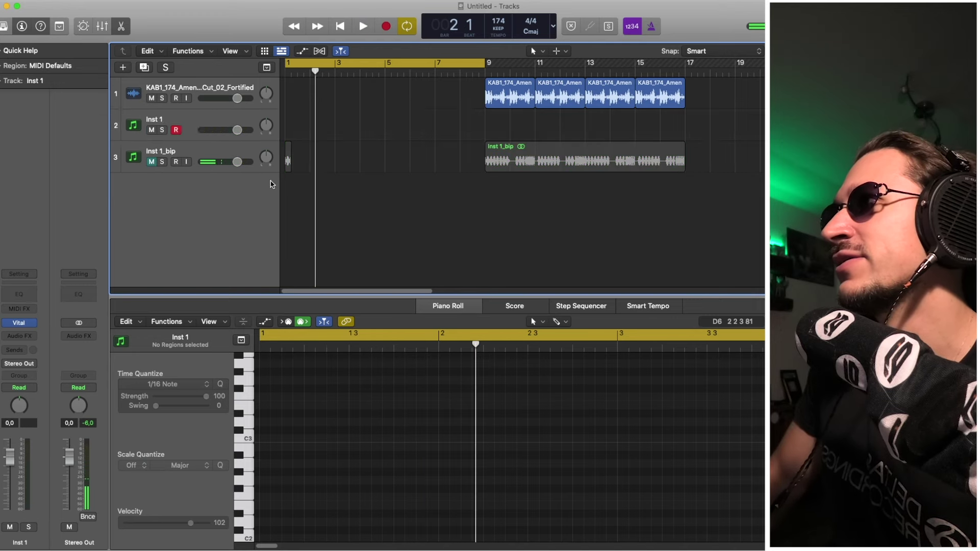
pyautogui.click(162, 162)
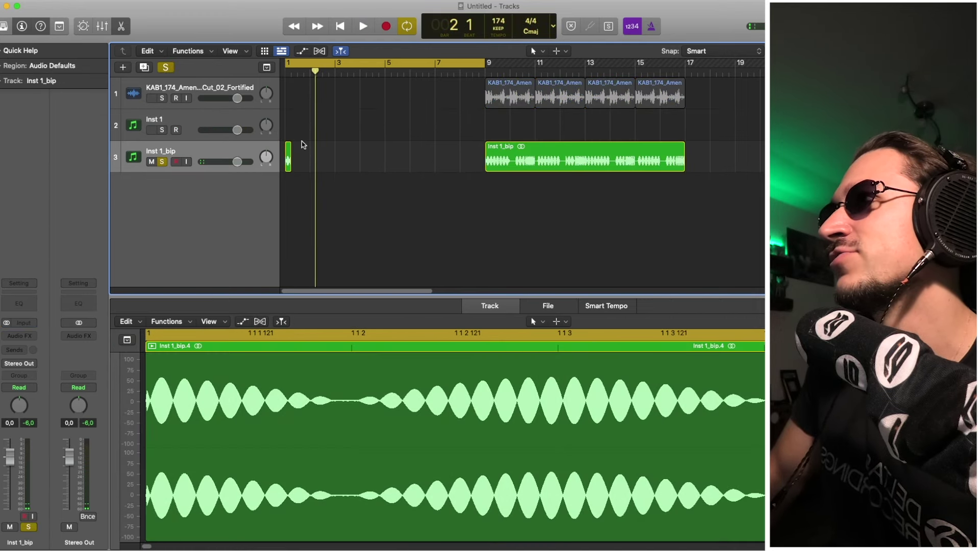
# Set the bar 1 bass slice's fade in to 4 and its fade out to 26 while listening to it.
pyautogui.click(1, 66)
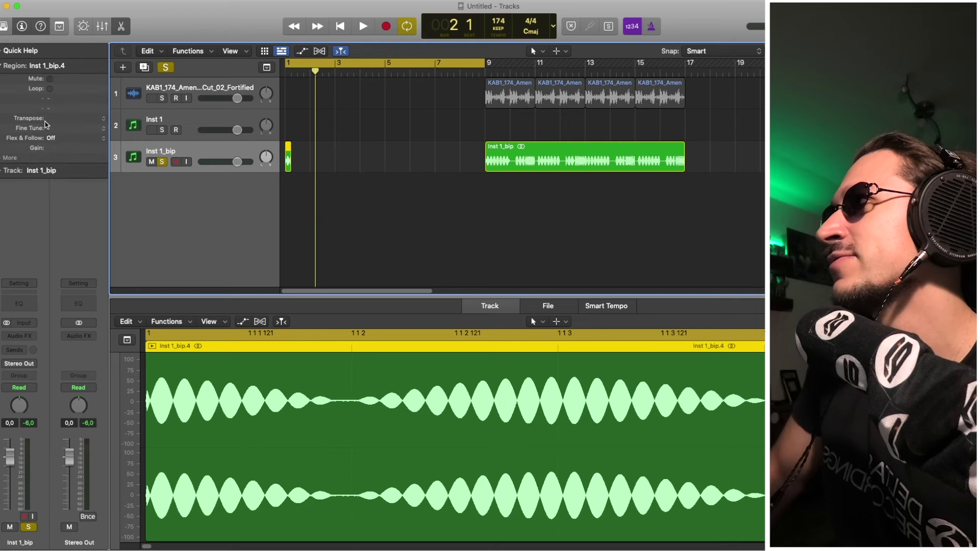
pyautogui.click(1, 158)
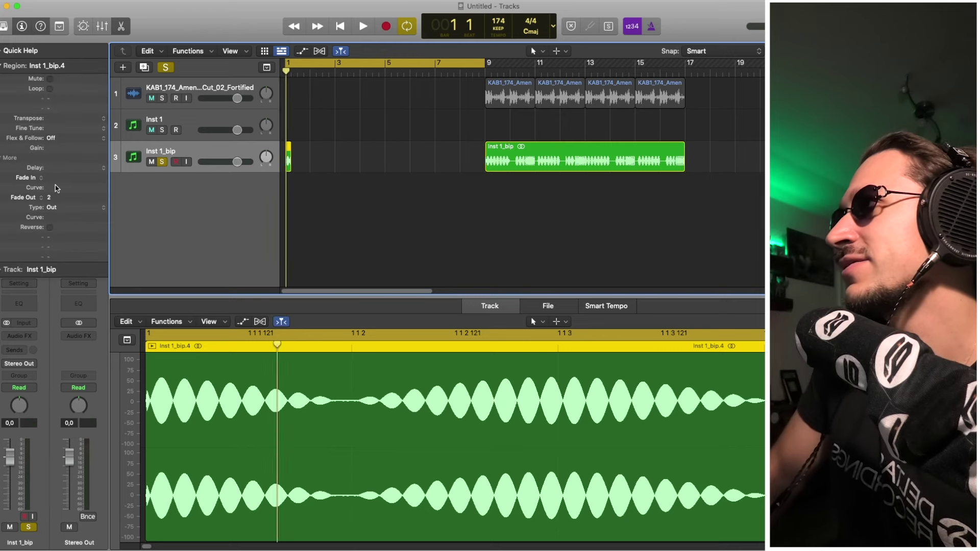
pyautogui.press('space')
pyautogui.moveTo(53, 181); pyautogui.dragTo(0, 159)
pyautogui.press('space')
pyautogui.press('space')
pyautogui.press('space')
pyautogui.press('space')
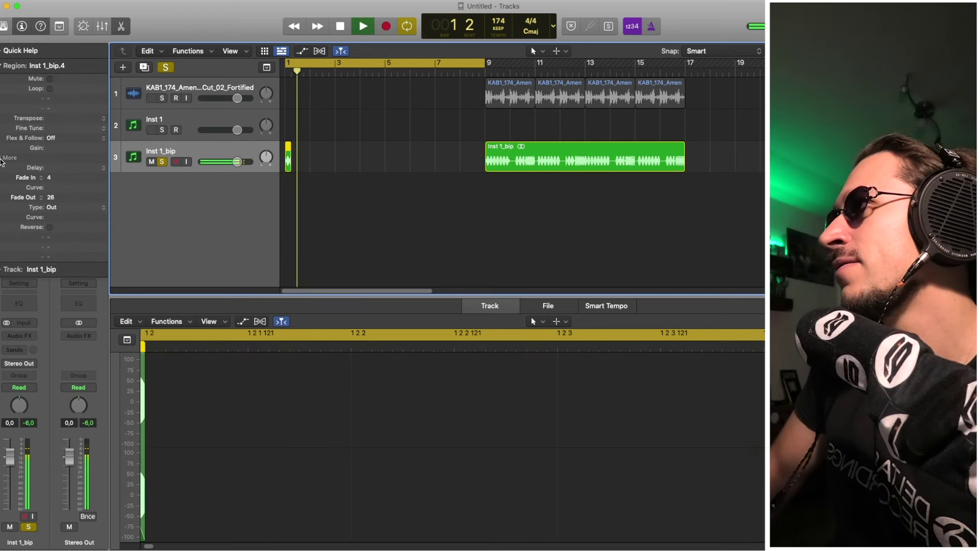
# Lengthen the bass slice's fade out to 74 and play the slice to check it.
pyautogui.press('space')
pyautogui.press('space')
pyautogui.press('space')
pyautogui.moveTo(58, 198); pyautogui.dragTo(70, 46)
pyautogui.press('space')
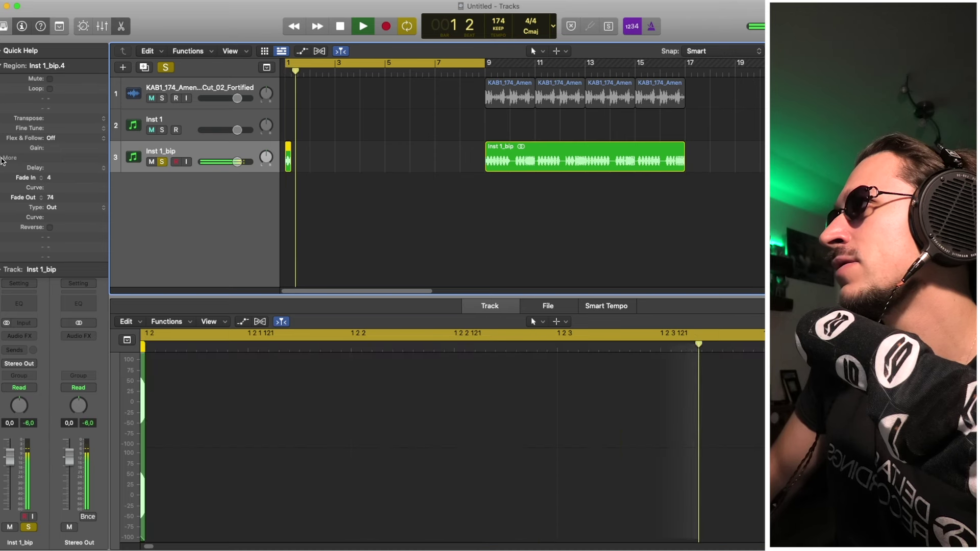
pyautogui.click(2, 159)
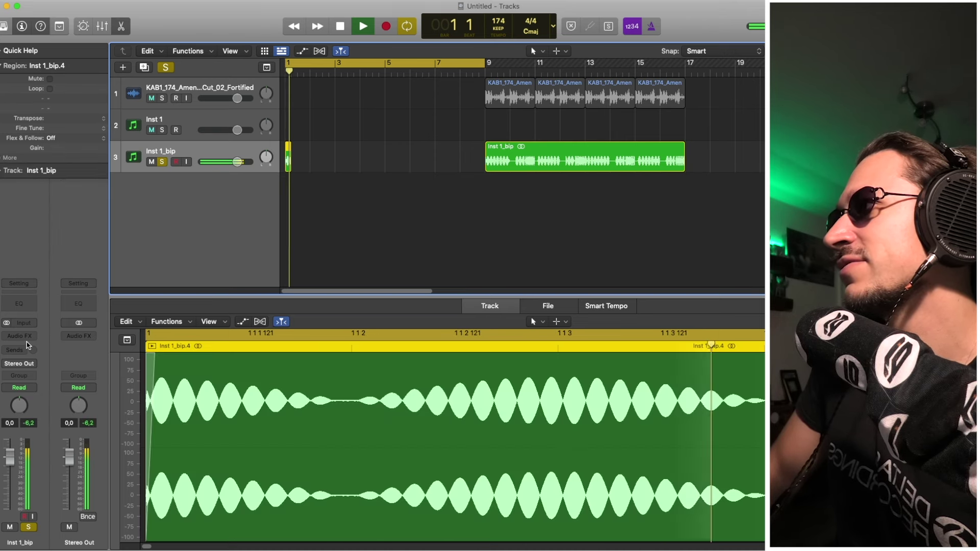
# Insert the stereo ValhallaSupermassive effect on the Inst 1_bip track and play the bass slice through it.
pyautogui.press('space')
pyautogui.click(26, 336)
pyautogui.moveTo(57, 533)
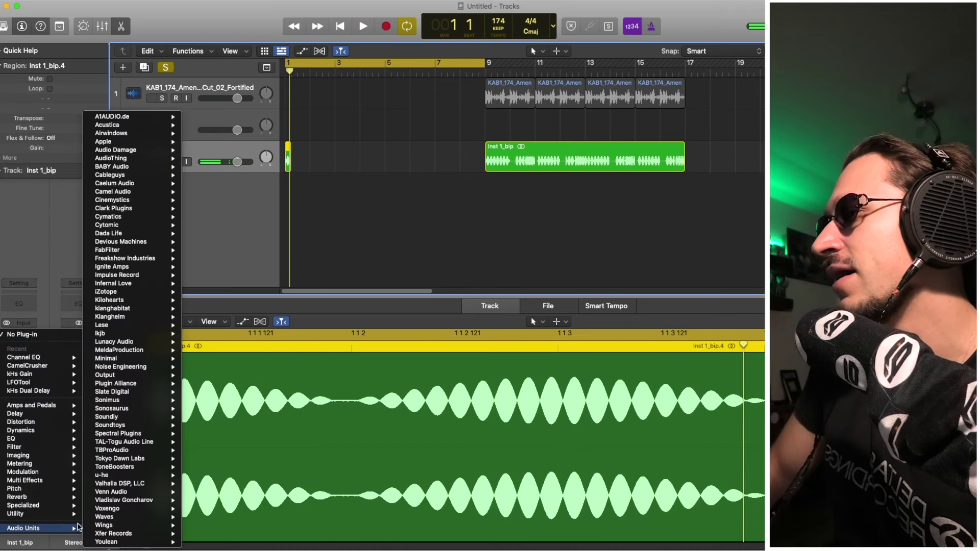
pyautogui.moveTo(163, 483)
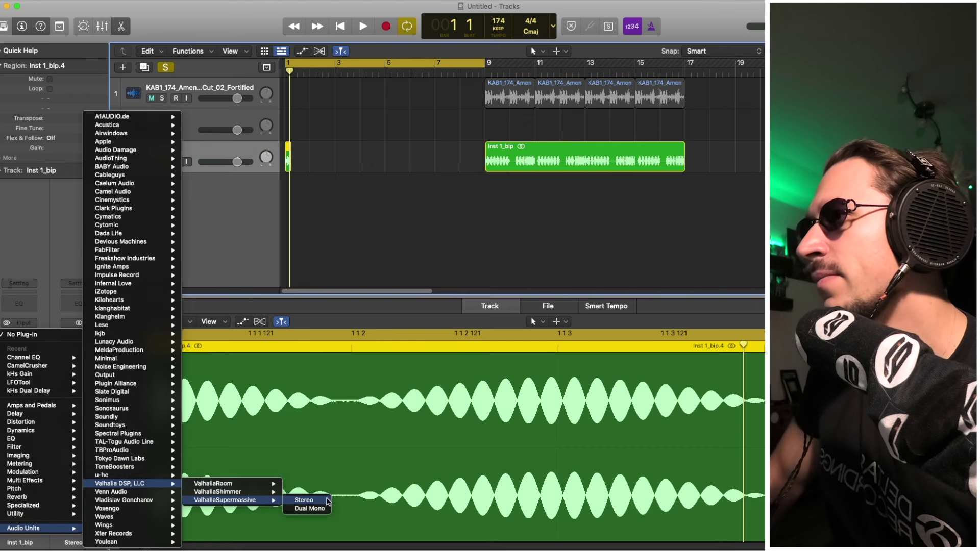
pyautogui.click(327, 501)
pyautogui.press('space')
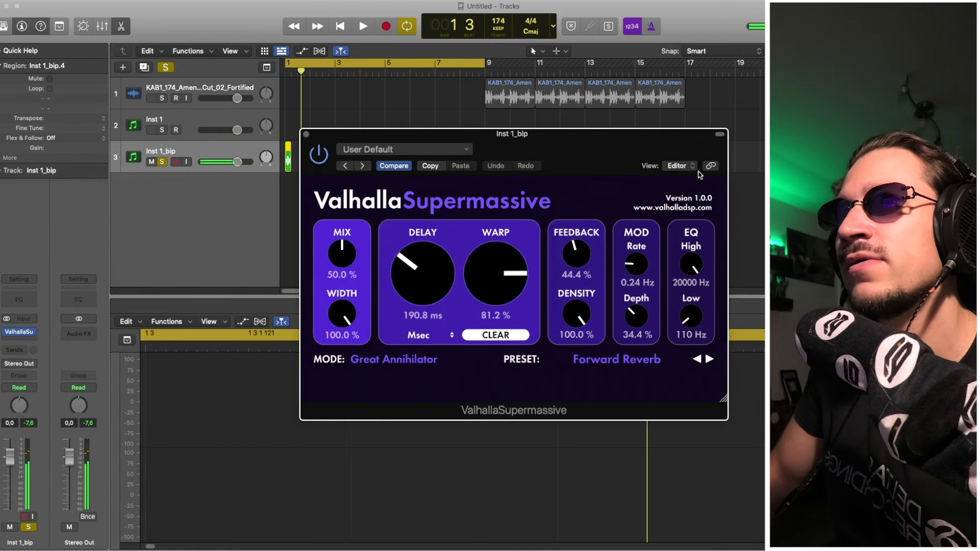
# Set ValhallaSupermassive's low EQ to 10 Hz and its mix to 100%, then close the plug-in window.
pyautogui.moveTo(691, 316); pyautogui.dragTo(691, 352)
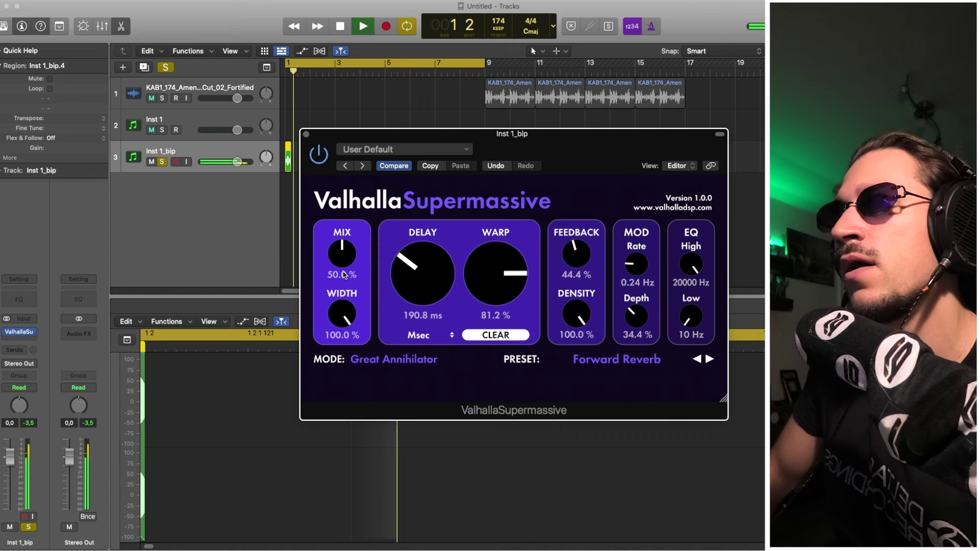
pyautogui.moveTo(343, 275); pyautogui.dragTo(343, 240)
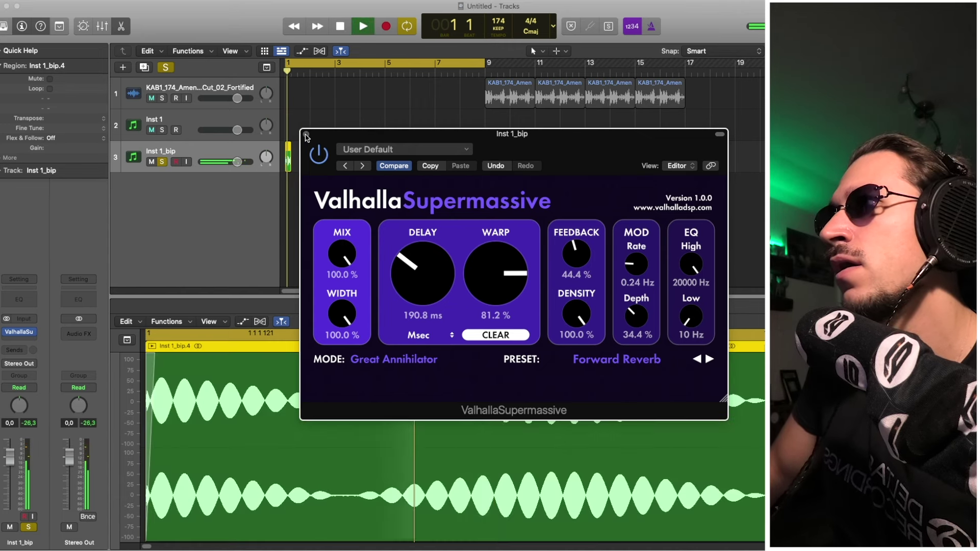
pyautogui.click(306, 135)
pyautogui.press('space')
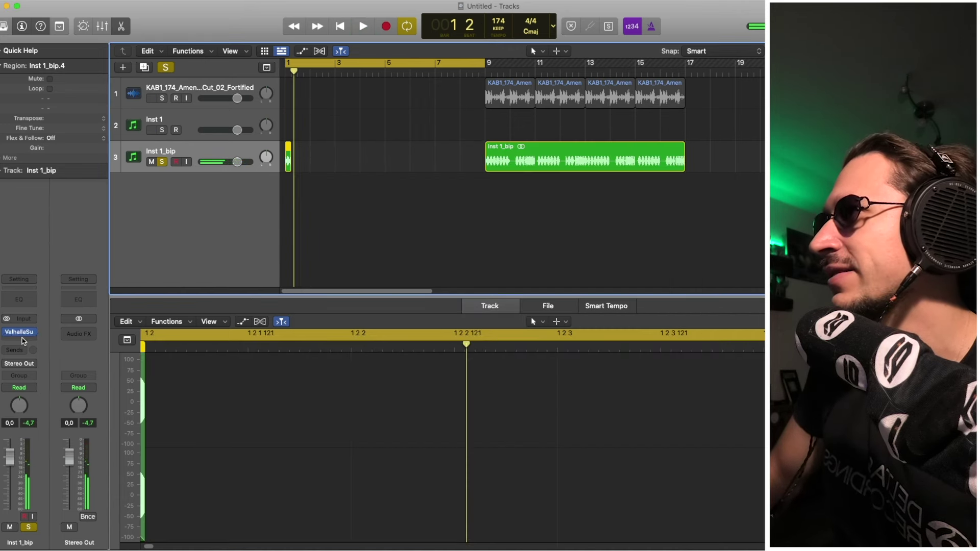
# Insert Lunacy Audio's stereo BEAM effect before ValhallaSupermassive on the Inst 1_bip track and start playback.
pyautogui.click(23, 334)
pyautogui.moveTo(50, 518)
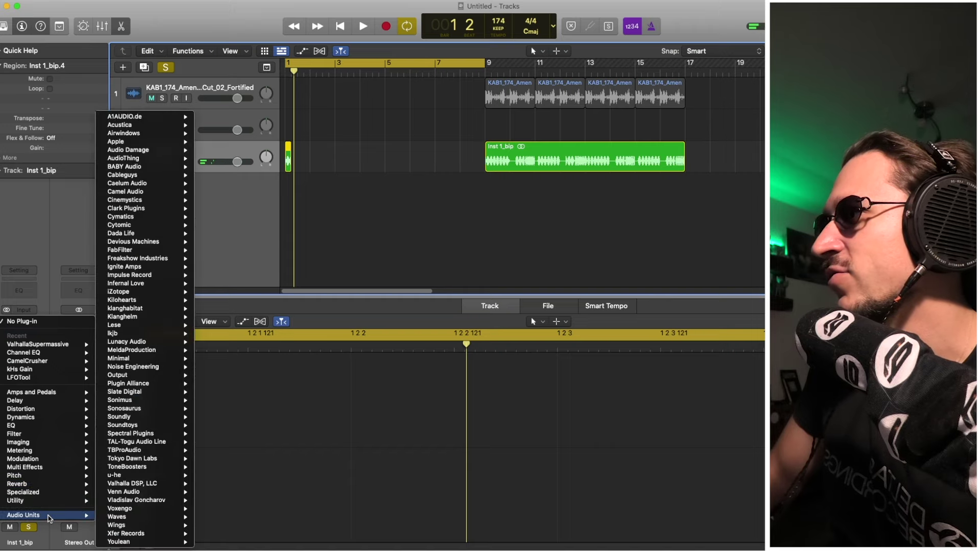
pyautogui.moveTo(186, 346)
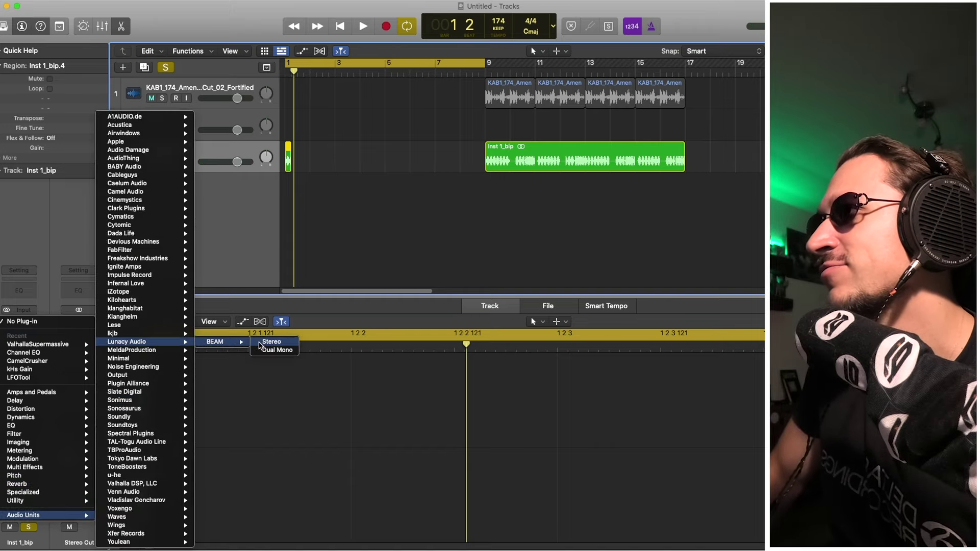
pyautogui.click(269, 342)
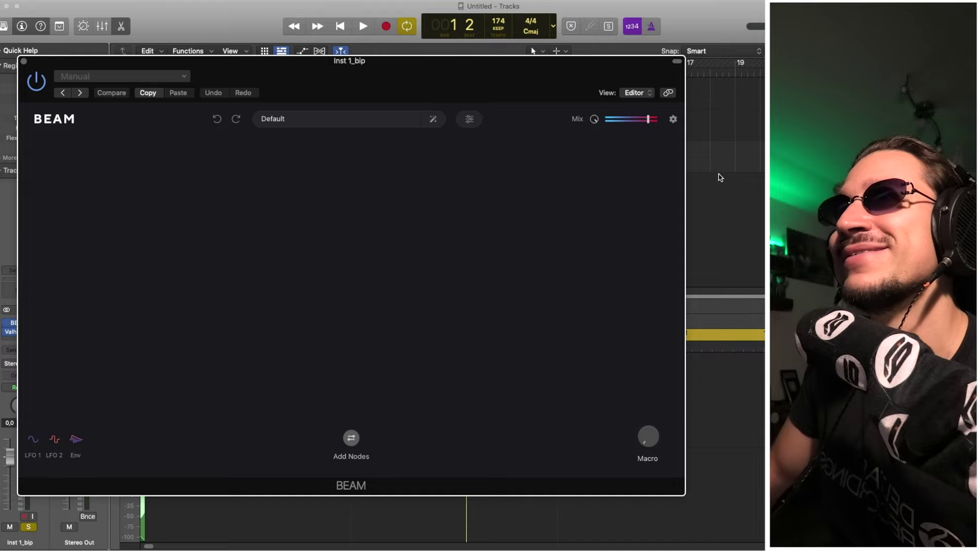
pyautogui.press('space')
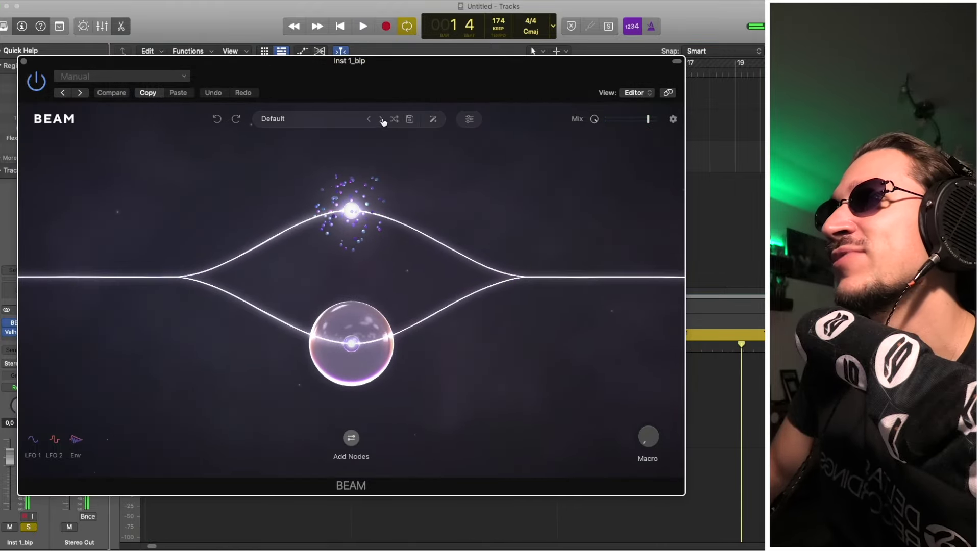
# Audition successive BEAM presets on the bass slice, including Defector, Deformer, Den Reflections and Devil Behind.
pyautogui.click(382, 120)
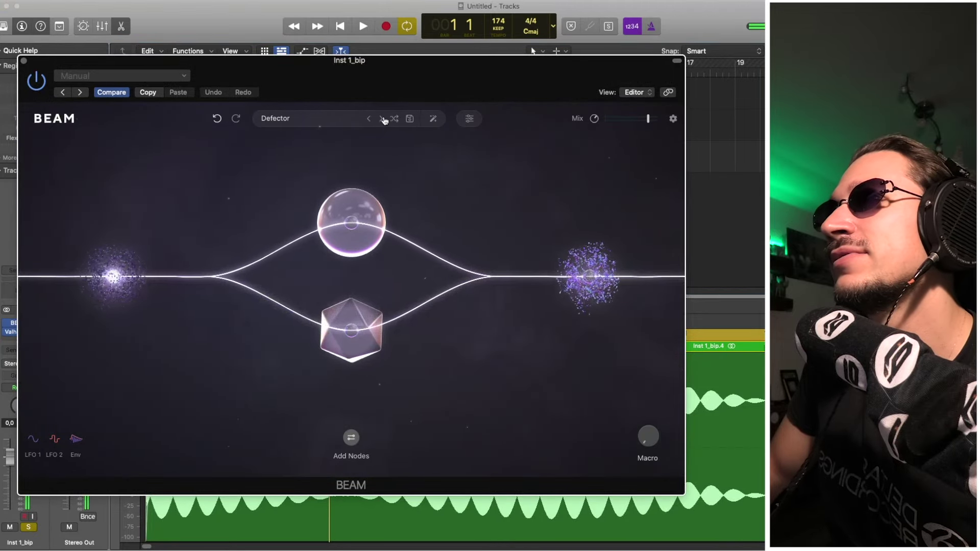
pyautogui.click(383, 119)
pyautogui.press('space')
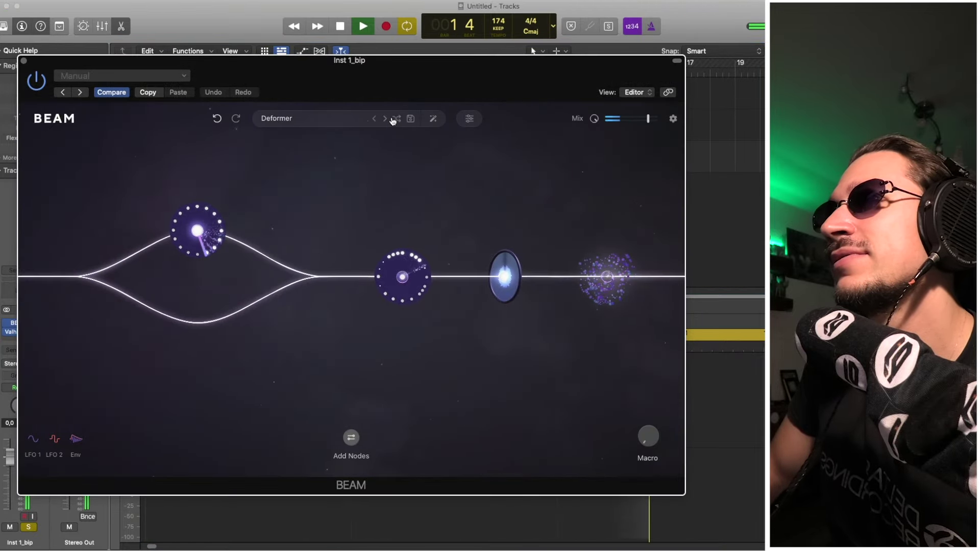
pyautogui.click(379, 119)
pyautogui.click(381, 119)
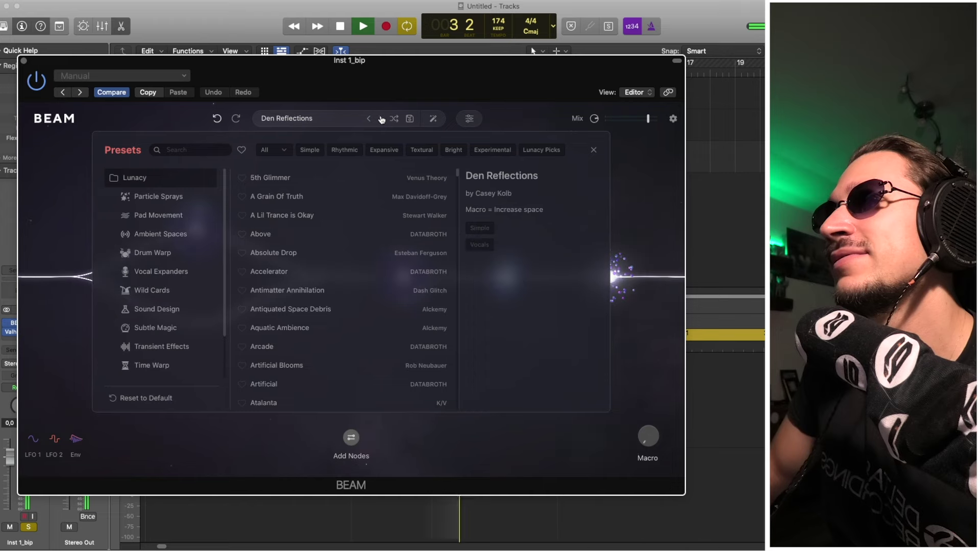
pyautogui.click(381, 120)
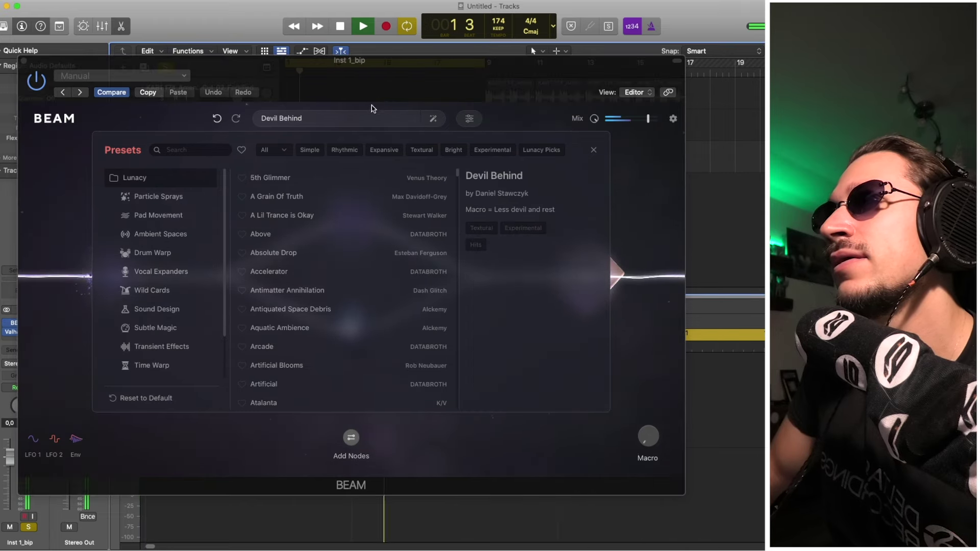
# Audition the Time Warp preset Aquatic Ambience in BEAM, load Artificial Blooms instead and close the plug-in window.
pyautogui.scroll(-3, 311, 184)
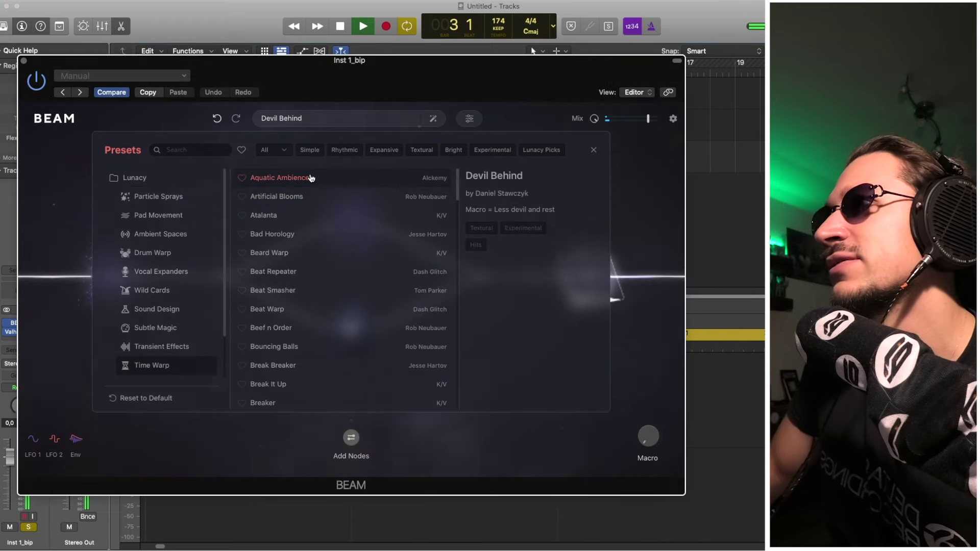
pyautogui.click(311, 179)
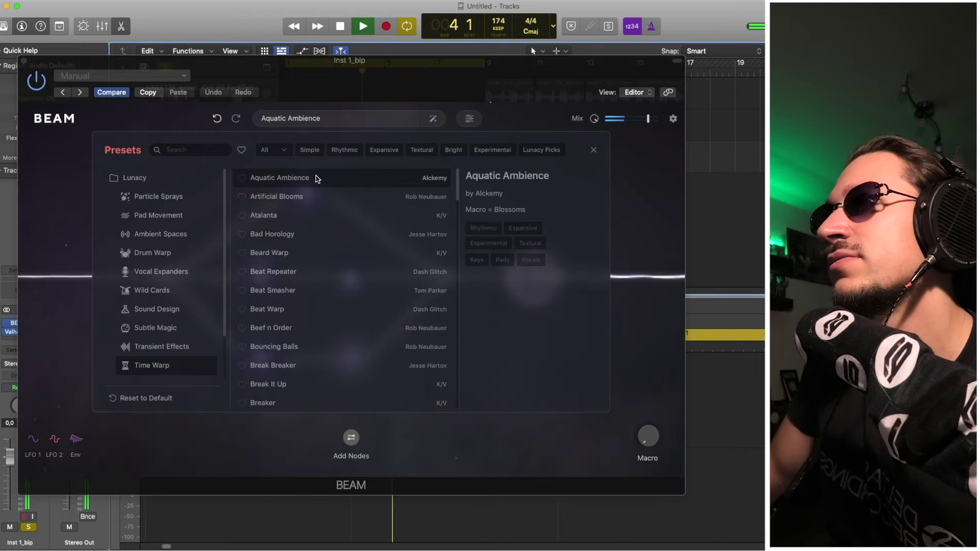
pyautogui.click(311, 195)
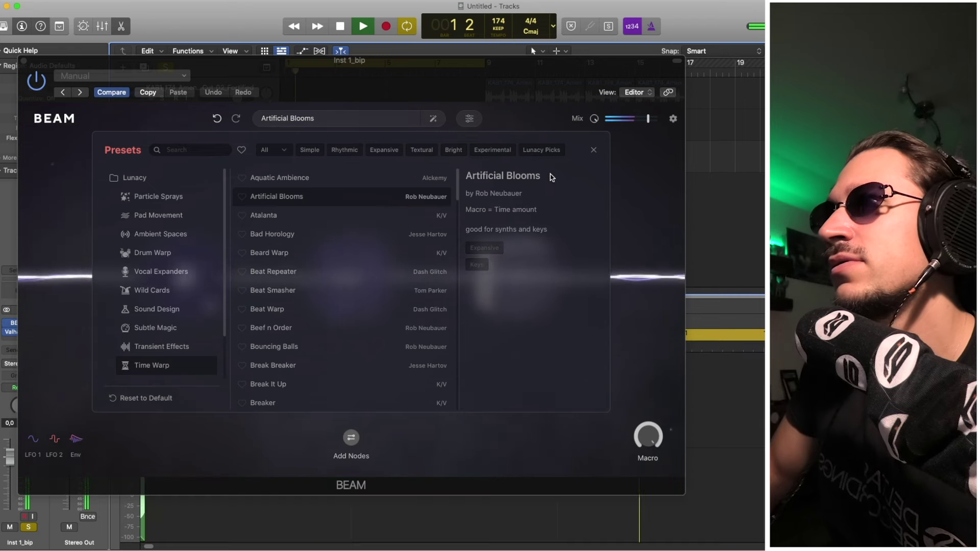
pyautogui.click(23, 60)
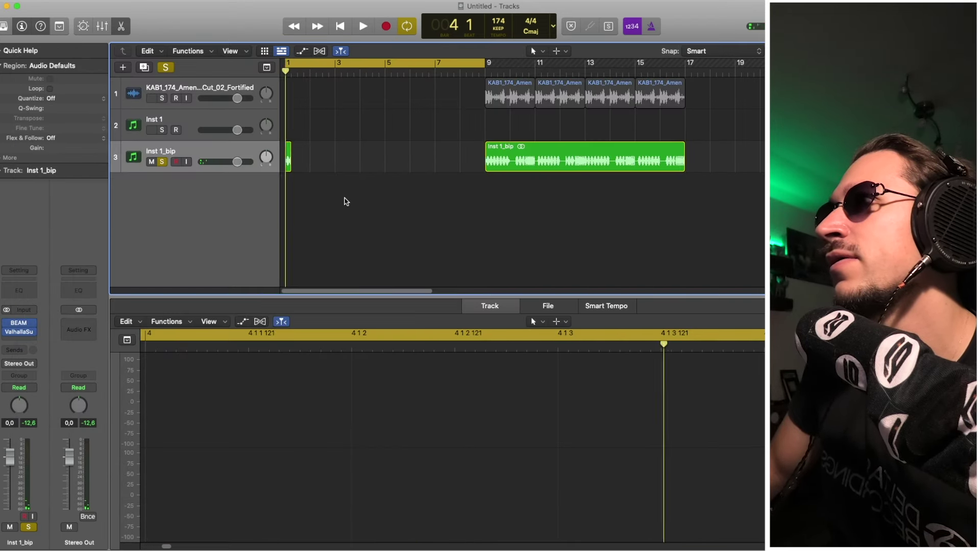
# Bounce the bar 1 bass slice in place with normalization off and extend the bounced region to about one bar.
pyautogui.moveTo(16, 335)
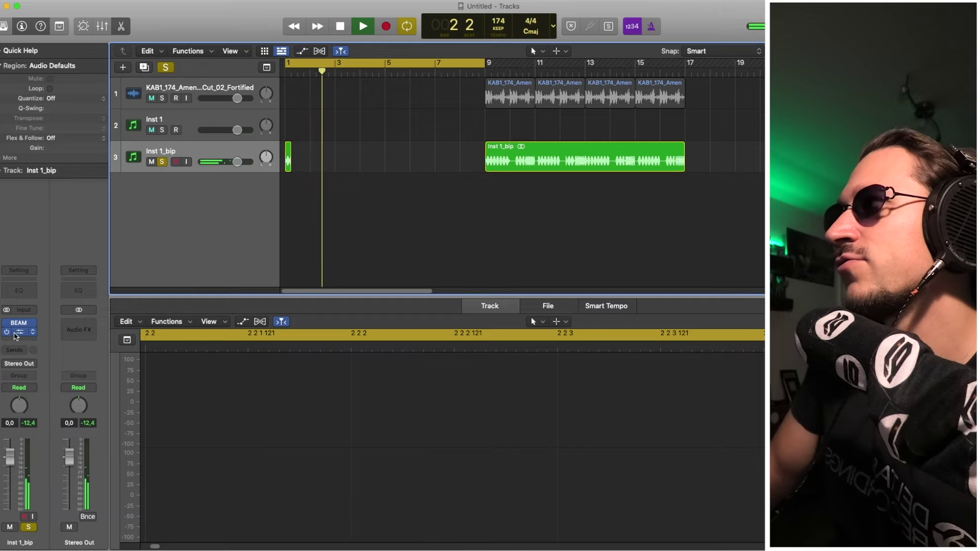
pyautogui.moveTo(352, 165); pyautogui.dragTo(285, 155)
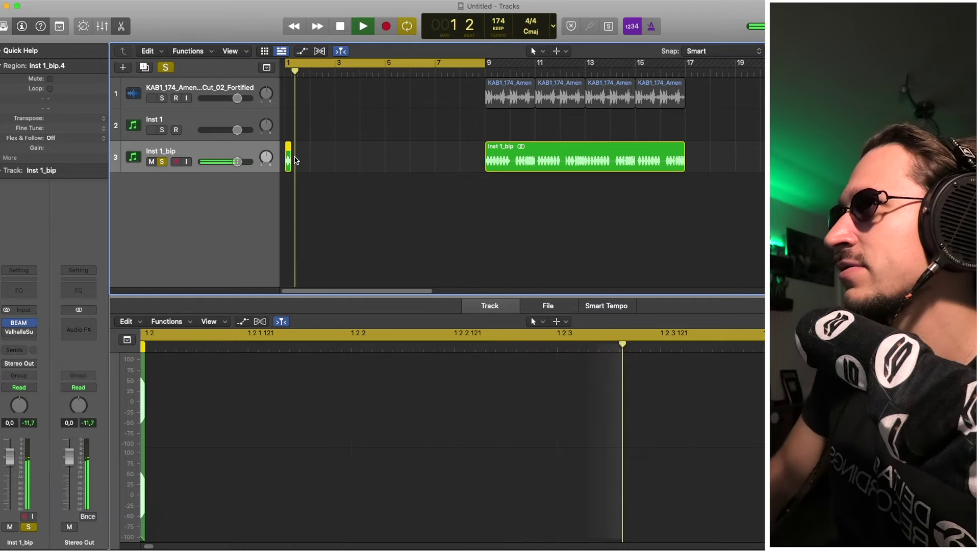
pyautogui.hotkey('ctrl', 'b')
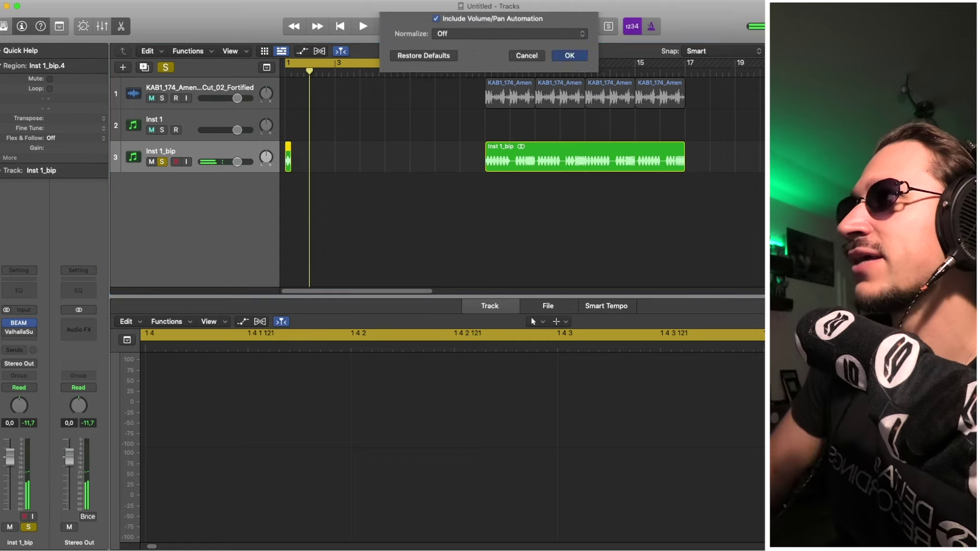
pyautogui.press('Return')
pyautogui.scroll(-3, 298, 258)
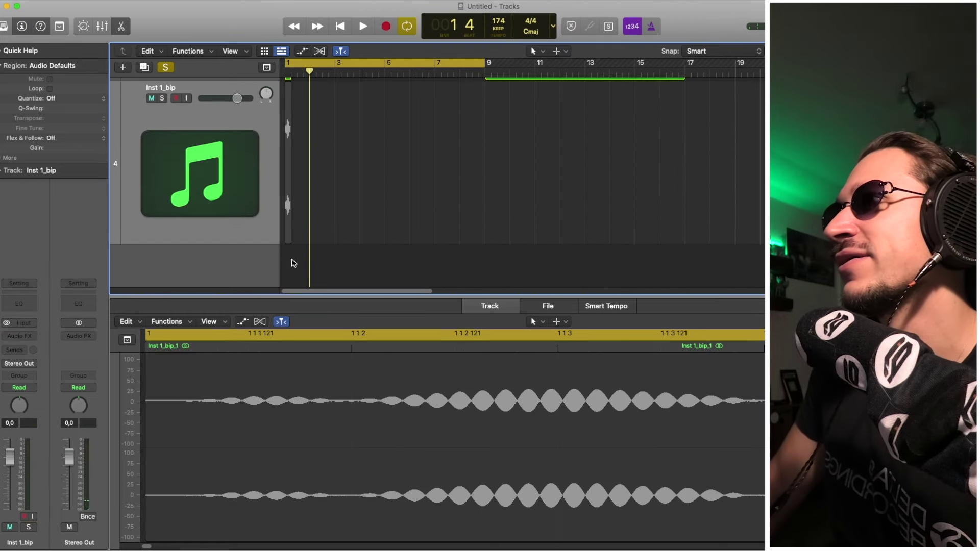
pyautogui.moveTo(291, 246); pyautogui.dragTo(311, 246)
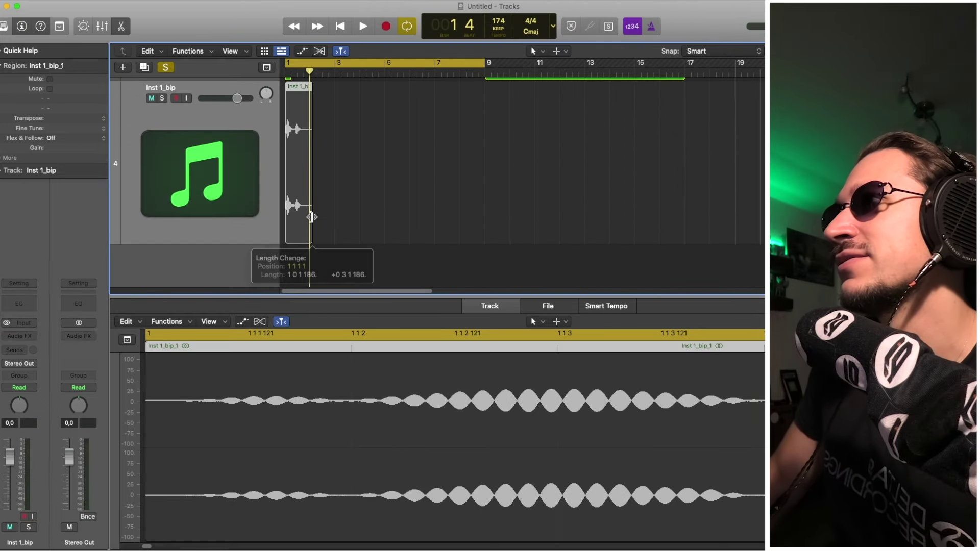
# Bounce the original bar 1 bass slice in place again onto another new track and close the audio editor.
pyautogui.scroll(3, 208, 239)
pyautogui.click(193, 155)
pyautogui.press('Return')
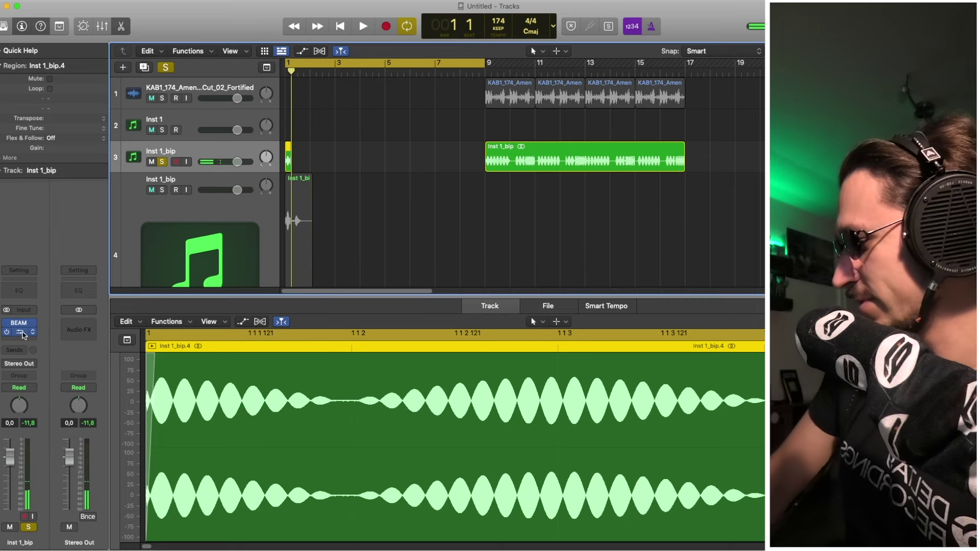
pyautogui.hotkey('ctrl', 'b')
pyautogui.press('Return')
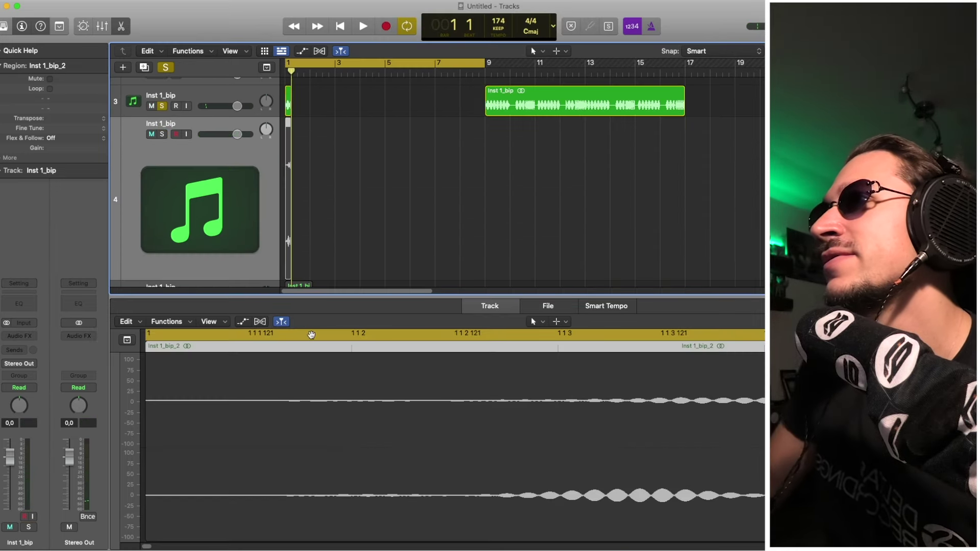
pyautogui.click(518, 310)
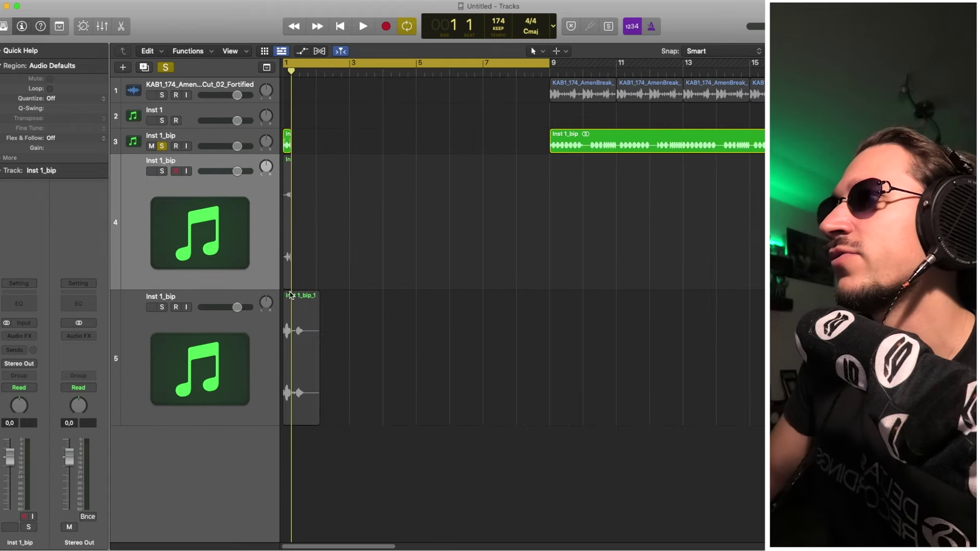
# Extend the bounced region on track 4 to almost three bars, solo it instead of track 3 and play it.
pyautogui.moveTo(290, 289); pyautogui.dragTo(375, 287)
pyautogui.click(162, 171)
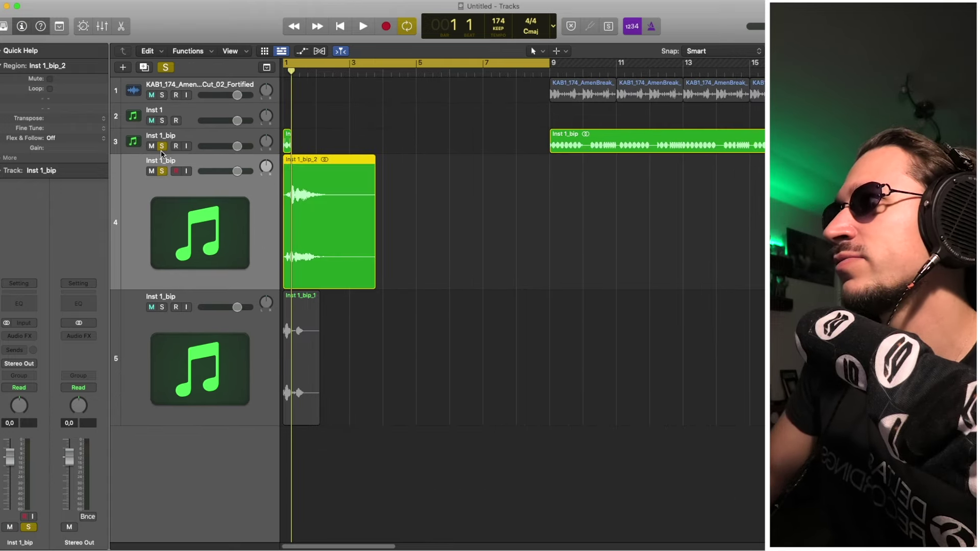
pyautogui.click(162, 146)
pyautogui.press('space')
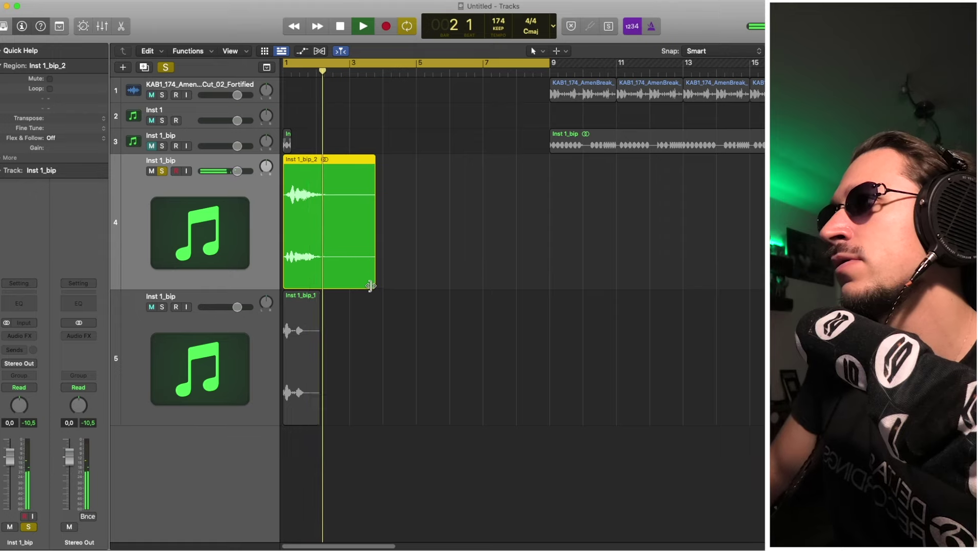
# Repeat the extended atmospheric region on track 4 every two bars, starting at bars 1, 3, 5 and 7, and audition it.
pyautogui.moveTo(371, 285); pyautogui.dragTo(401, 258)
pyautogui.press('space')
pyautogui.moveTo(318, 248); pyautogui.dragTo(468, 256)
pyautogui.press('space')
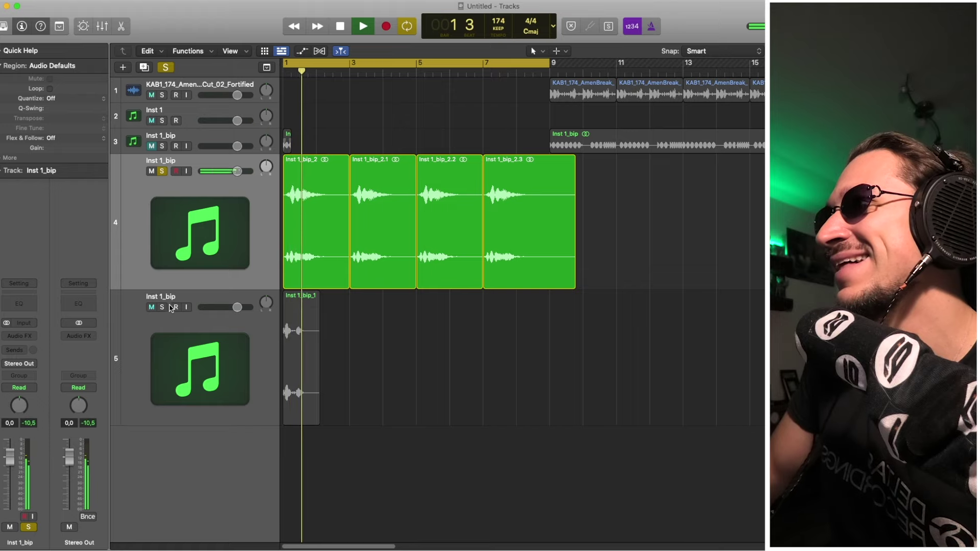
# Move the bounced region on track 5 to bar 9, set the cycle range to bars 9–13 and play it.
pyautogui.click(305, 342)
pyautogui.moveTo(305, 342); pyautogui.dragTo(572, 342)
pyautogui.click(538, 65)
pyautogui.moveTo(555, 65); pyautogui.dragTo(682, 66)
pyautogui.click(698, 210)
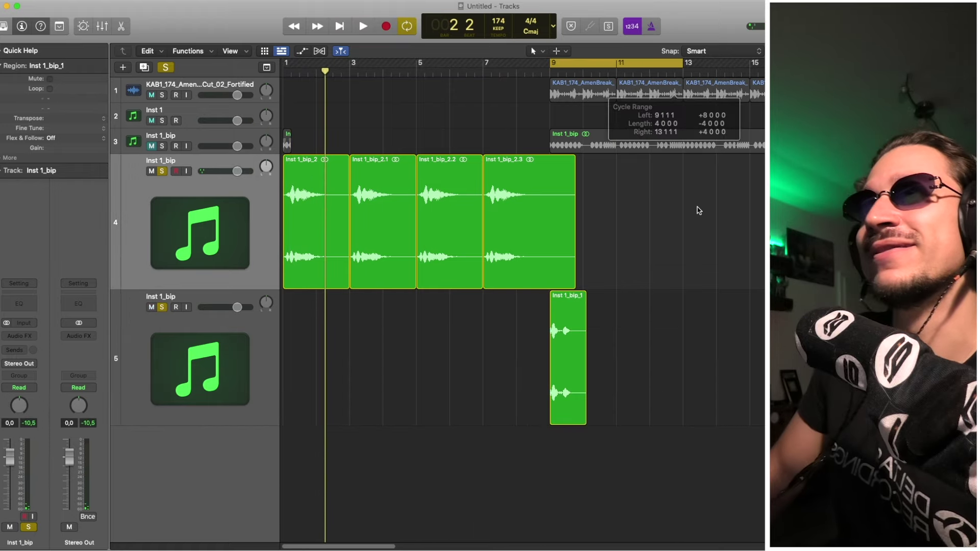
pyautogui.press('space')
# Clear all solos, unmute the bass on track 3 and audition the bar 9 region together with the Amen break.
pyautogui.click(164, 67)
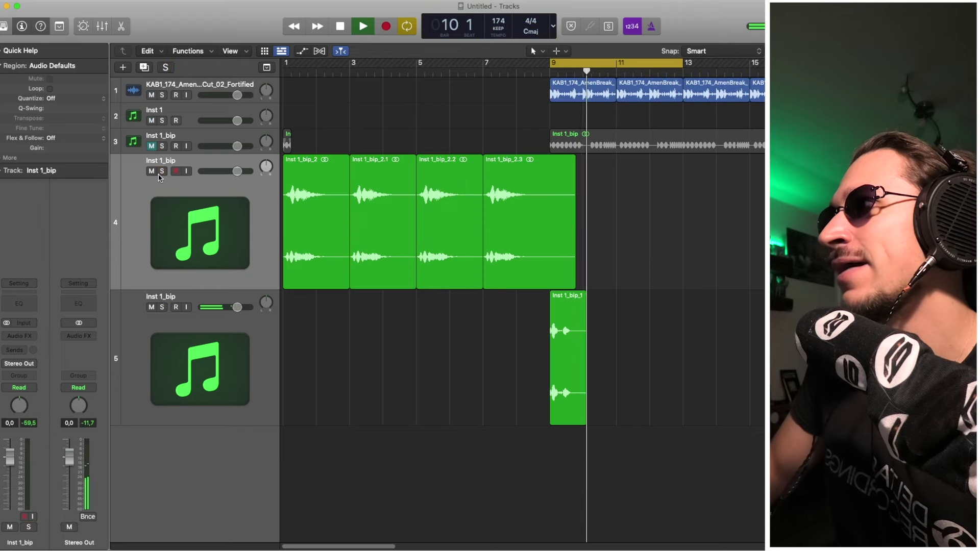
pyautogui.press('space')
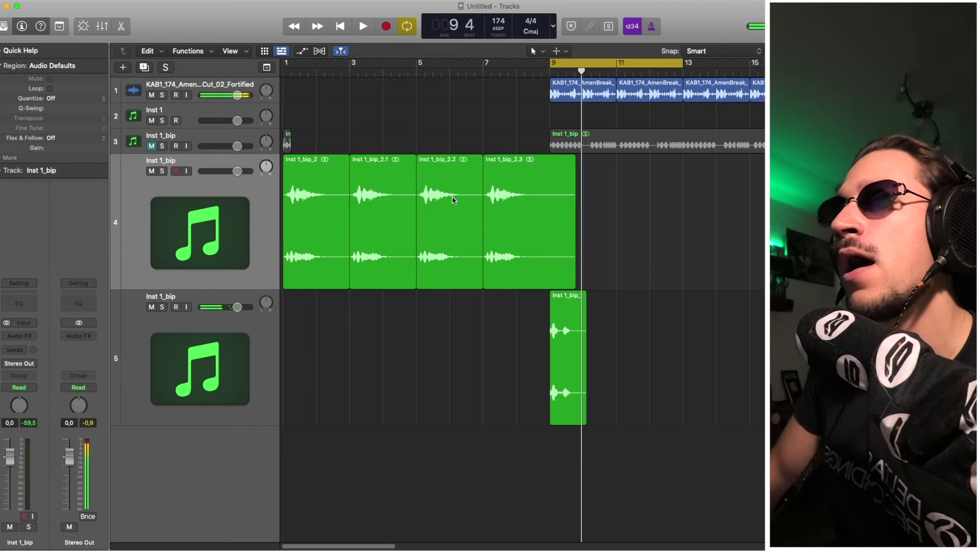
pyautogui.press('space')
pyautogui.click(152, 146)
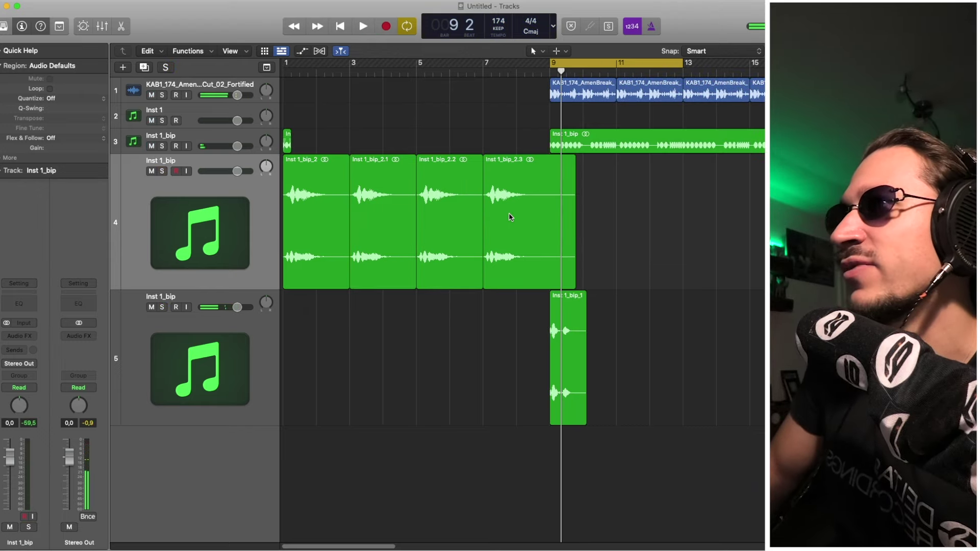
pyautogui.press('space')
pyautogui.press('space')
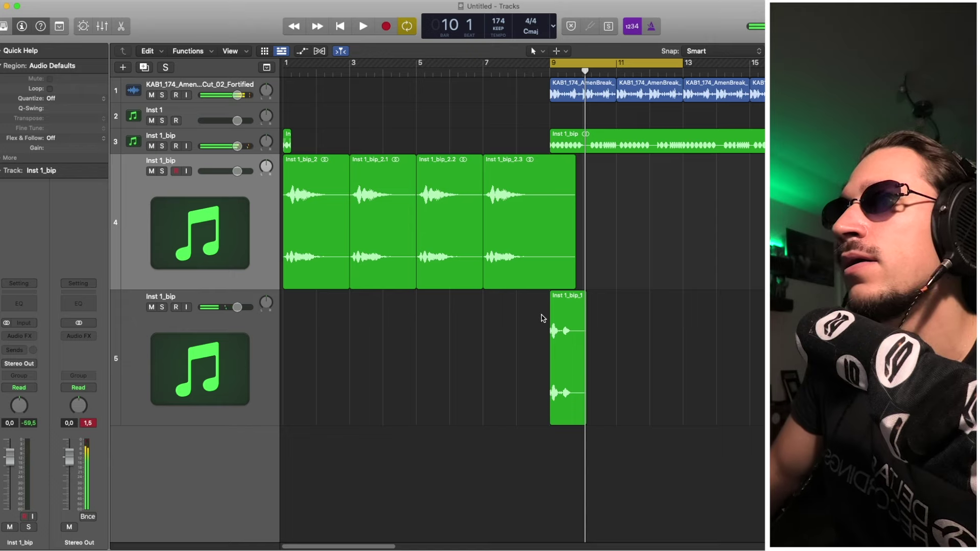
pyautogui.click(253, 355)
pyautogui.click(228, 143)
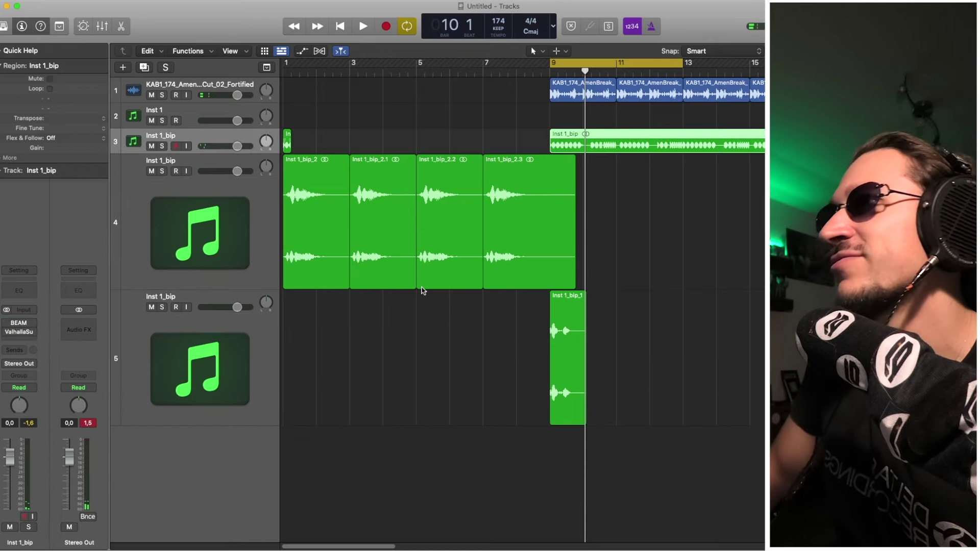
pyautogui.press('space')
# Shift the track 5 region slightly past bar 9 and trim its start to cut off the first hit.
pyautogui.click(518, 328)
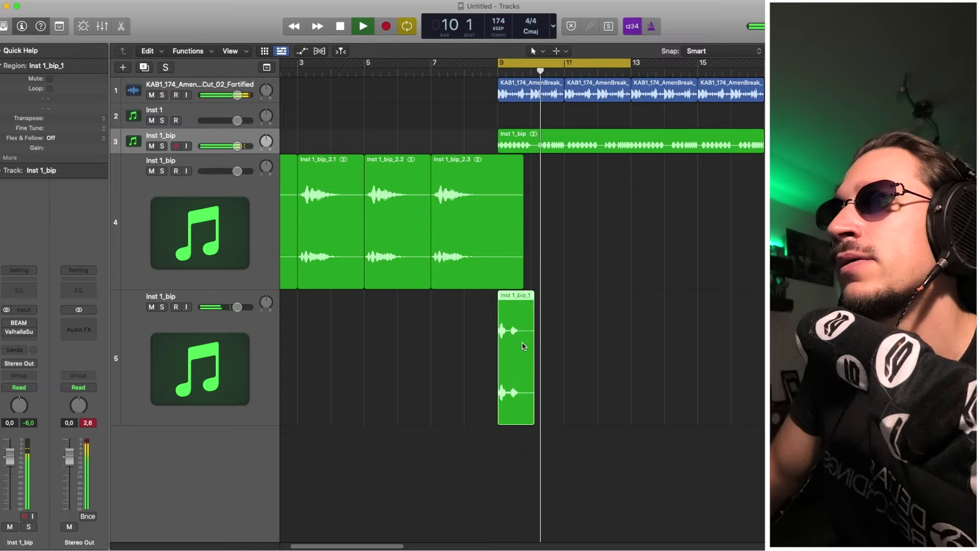
pyautogui.moveTo(523, 346); pyautogui.dragTo(530, 347)
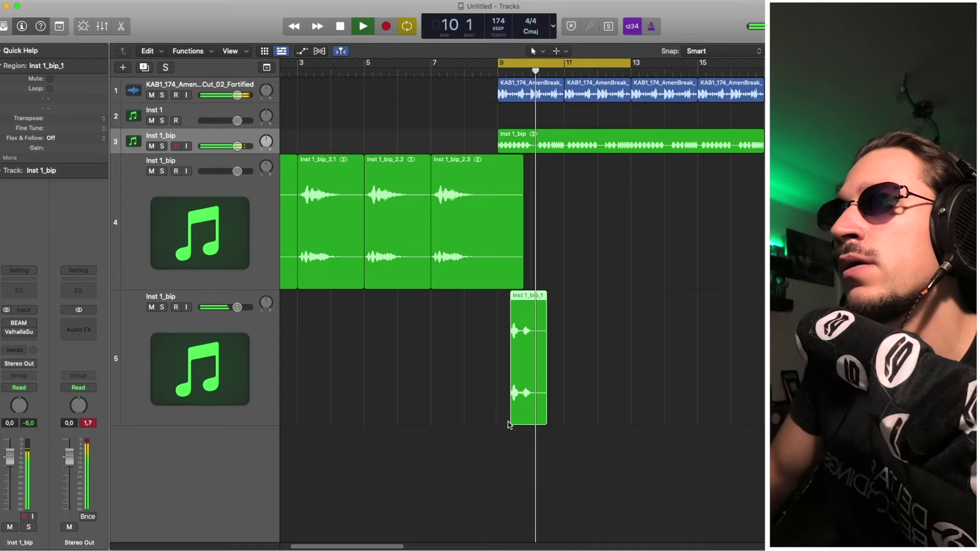
pyautogui.moveTo(514, 420); pyautogui.dragTo(519, 419)
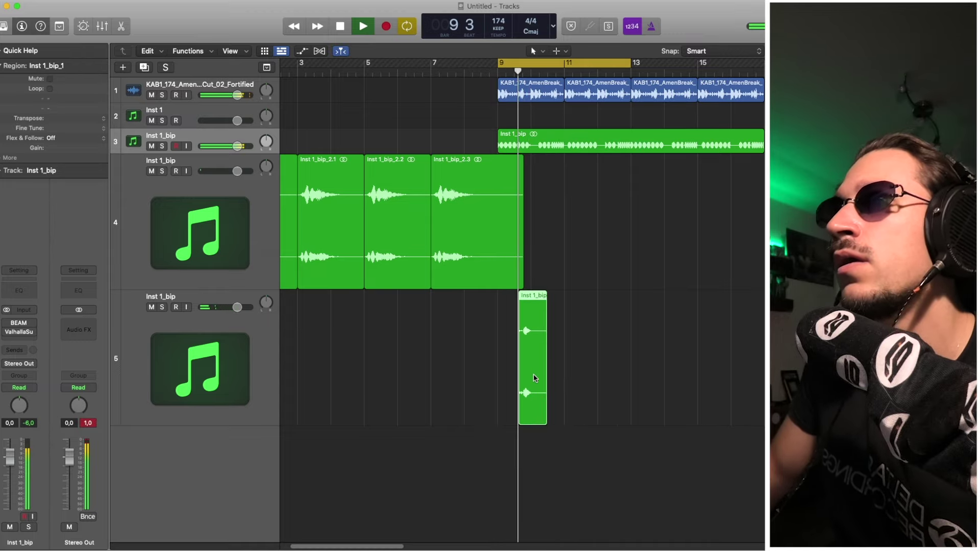
pyautogui.press('super+Right')
pyautogui.press('super+Right')
pyautogui.press('super+Right')
pyautogui.press('space')
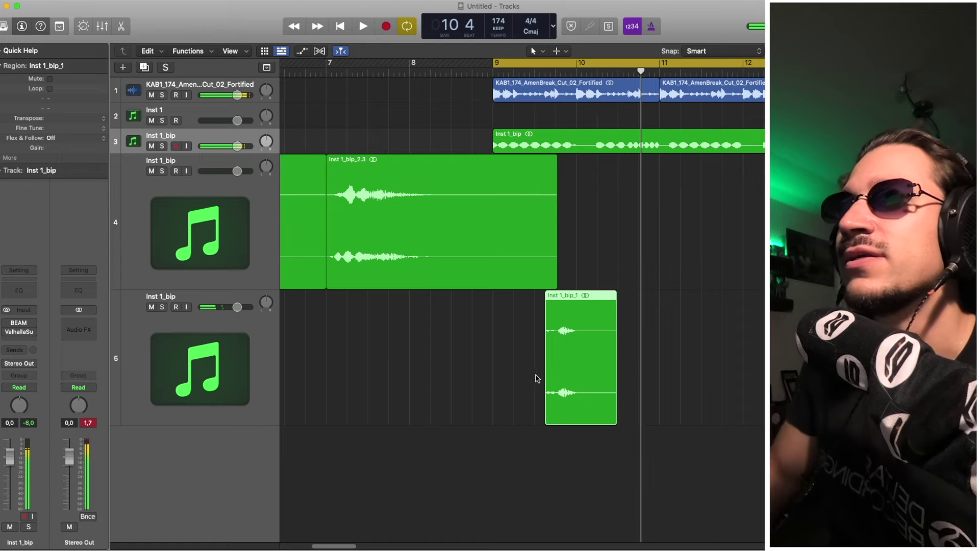
# Extend the track 5 region's start slightly, move the region to begin just before bar 10 and audition it.
pyautogui.moveTo(547, 423)
pyautogui.mouseDown()
pyautogui.moveTo(529, 423)
pyautogui.moveTo(544, 423)
pyautogui.mouseUp()
pyautogui.moveTo(587, 375)
pyautogui.mouseDown()
pyautogui.moveTo(582, 365)
pyautogui.moveTo(599, 366)
pyautogui.mouseUp()
pyautogui.press('space')
pyautogui.press('space')
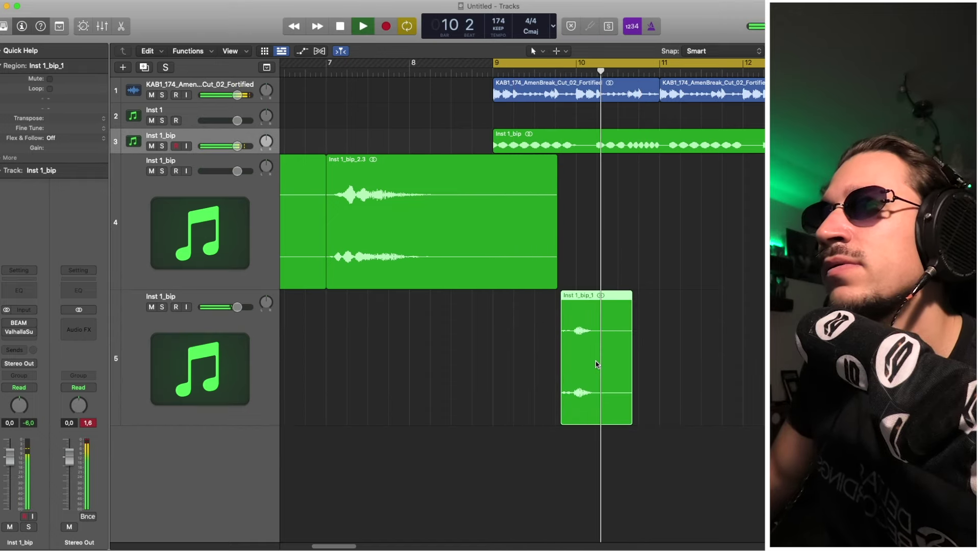
pyautogui.press('space')
# Nudge the track 5 region so its swell lands on bar 10, and extend its start back to bar 9 beat 4.
pyautogui.press('super+Right')
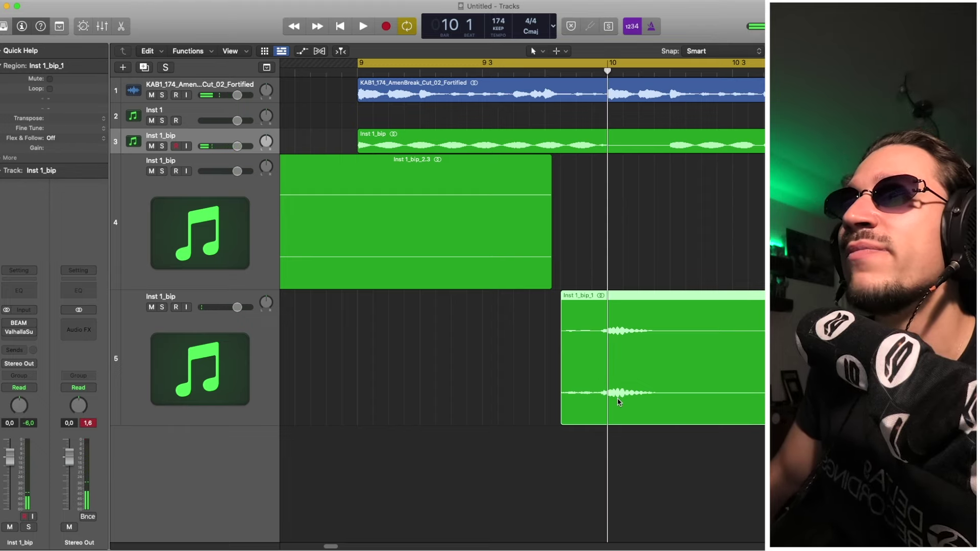
pyautogui.moveTo(617, 401); pyautogui.dragTo(629, 402)
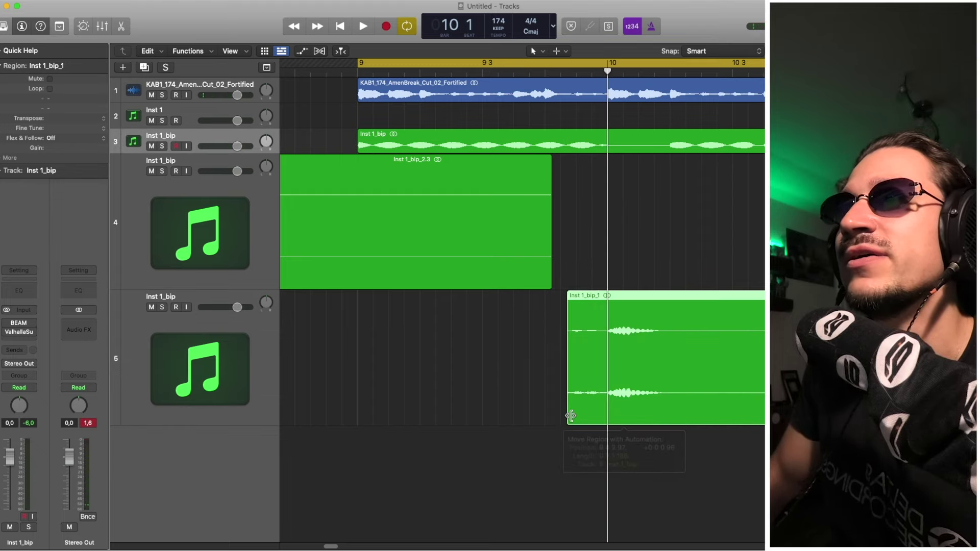
pyautogui.moveTo(566, 416); pyautogui.dragTo(558, 413)
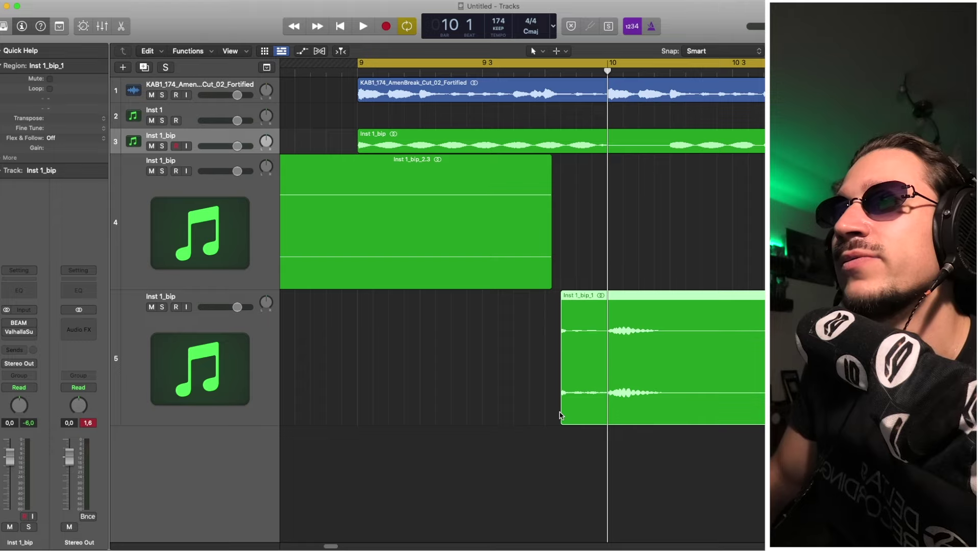
pyautogui.press('space')
pyautogui.press('super+Left')
pyautogui.press('super+Left')
pyautogui.press('super+Left')
pyautogui.hscroll(1, 566, 429)
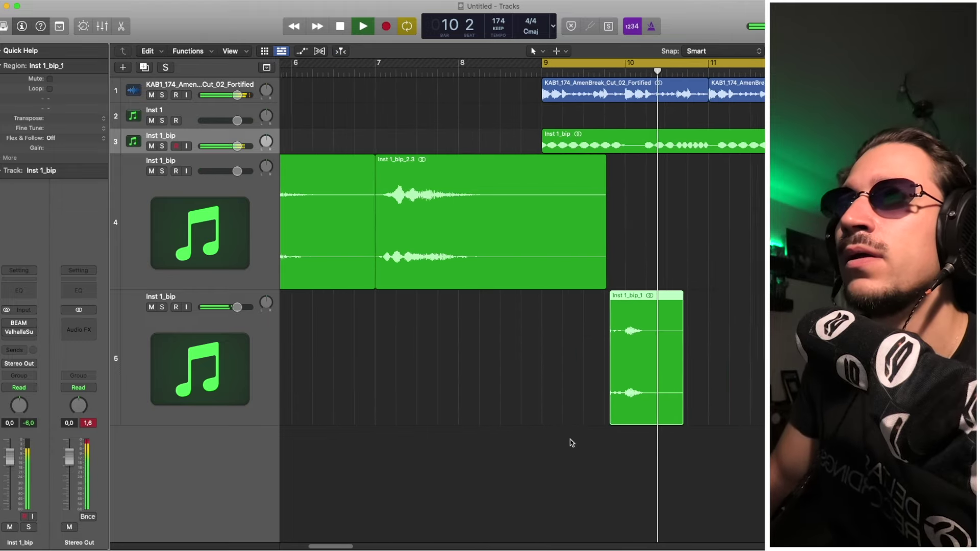
pyautogui.press('space')
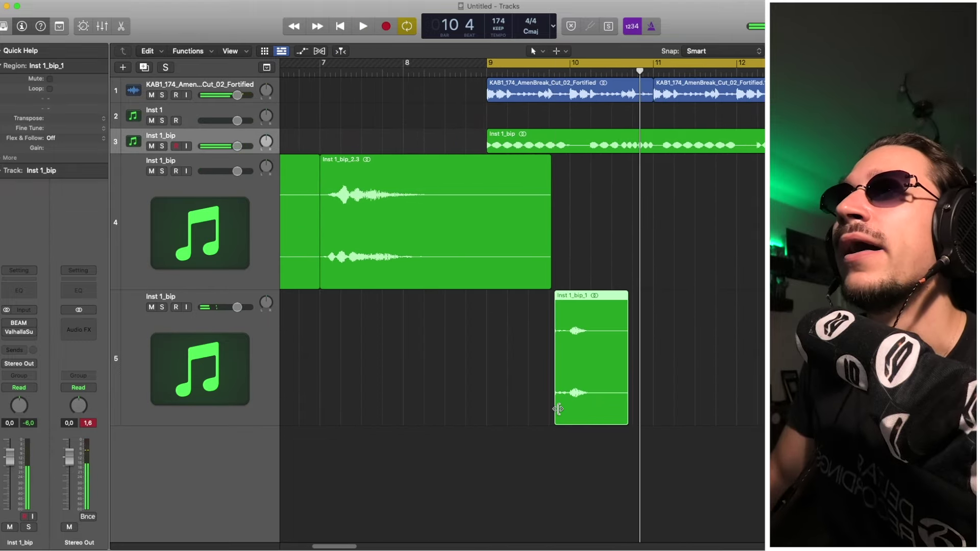
pyautogui.moveTo(558, 409); pyautogui.dragTo(549, 409)
# Try repeating the trimmed track 5 region at one-bar intervals and delete the extra copies.
pyautogui.moveTo(572, 385); pyautogui.dragTo(656, 388)
pyautogui.press('space')
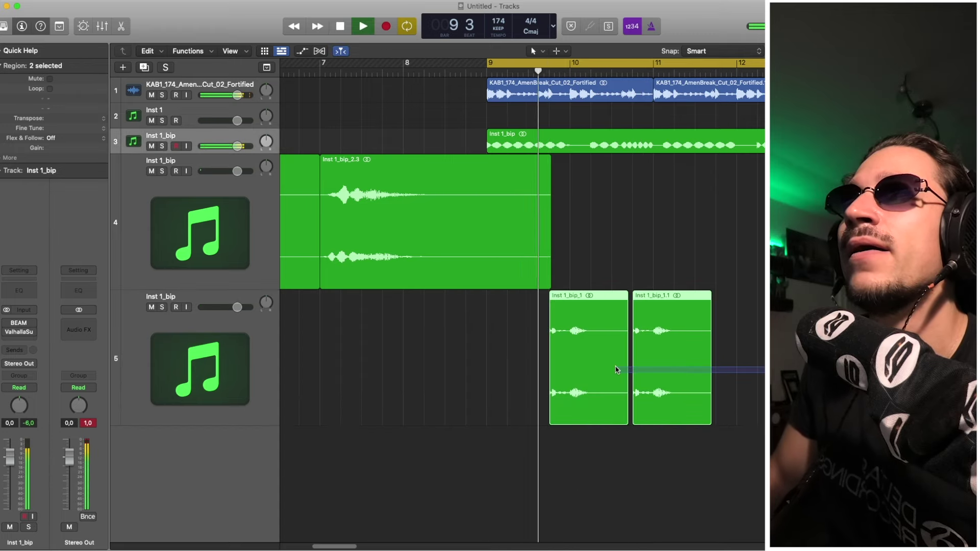
pyautogui.moveTo(600, 365); pyautogui.dragTo(775, 356)
pyautogui.click(684, 350)
pyautogui.press('BackSpace')
pyautogui.click(680, 351)
pyautogui.press('BackSpace')
pyautogui.press('space')
# Repeat the trimmed track 5 region every two bars from bar 9 beat 4 to make four regions, and audition them.
pyautogui.moveTo(488, 384); pyautogui.dragTo(603, 367)
pyautogui.hscroll(3, 522, 310)
pyautogui.hotkey('shift', 'd')
pyautogui.moveTo(594, 369); pyautogui.dragTo(762, 369)
pyautogui.press('space')
# Set the gain of all four track 5 regions to +5.4 dB and audition them with the break and bass.
pyautogui.click(270, 377)
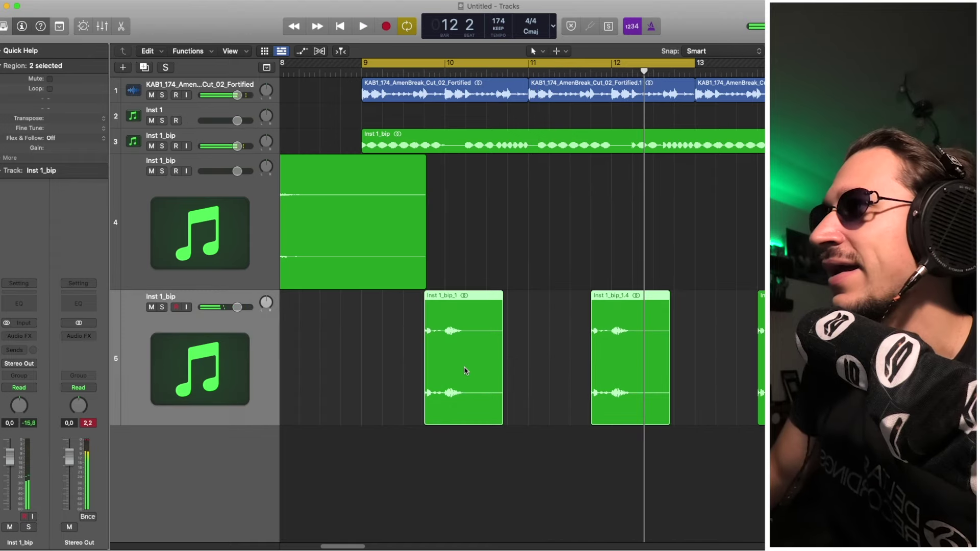
pyautogui.moveTo(423, 384); pyautogui.dragTo(757, 347)
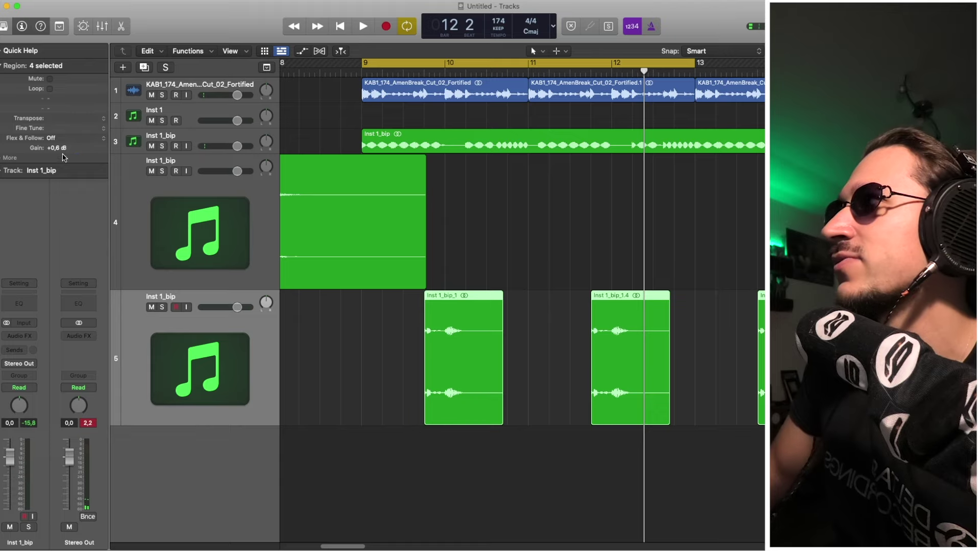
pyautogui.press('space')
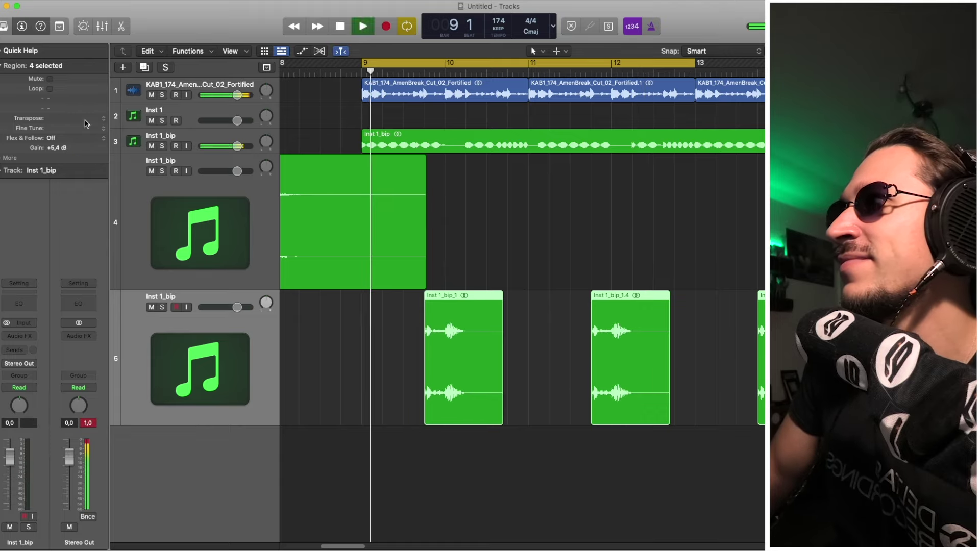
pyautogui.click(474, 273)
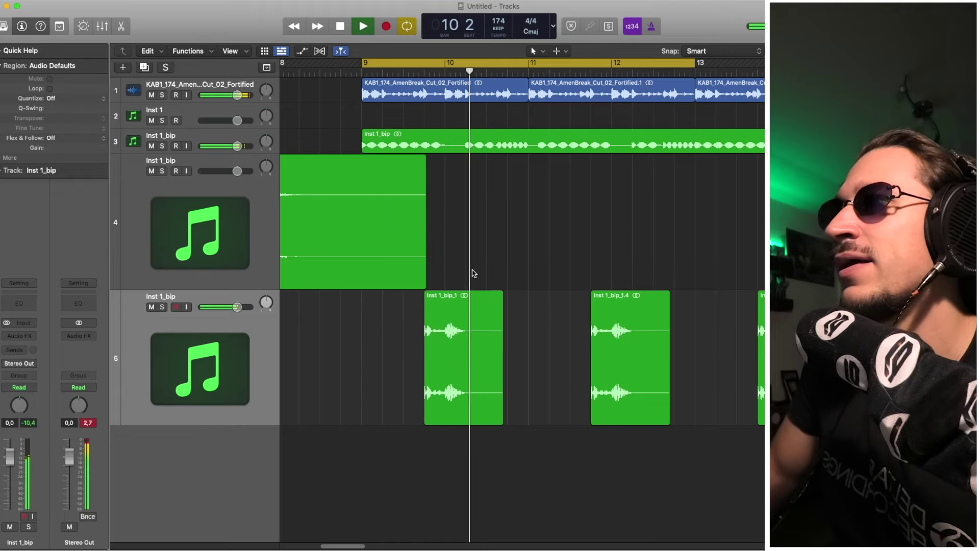
pyautogui.press('super+Left')
pyautogui.press('super+Left')
pyautogui.press('super+Left')
pyautogui.press('space')
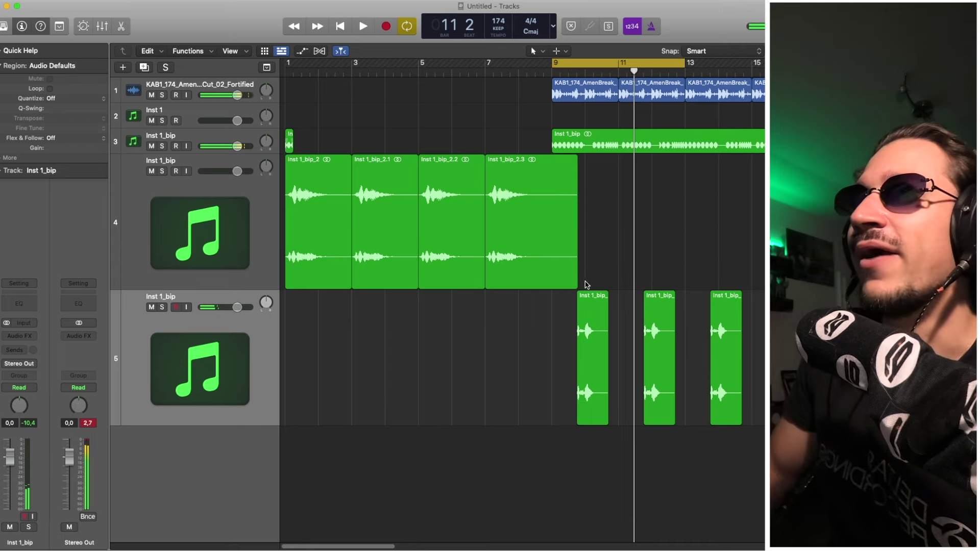
# Trim the last track 4 region to end at bar 9, delete the leftover bar 1 bass slice and play from the start.
pyautogui.moveTo(571, 280); pyautogui.dragTo(551, 283)
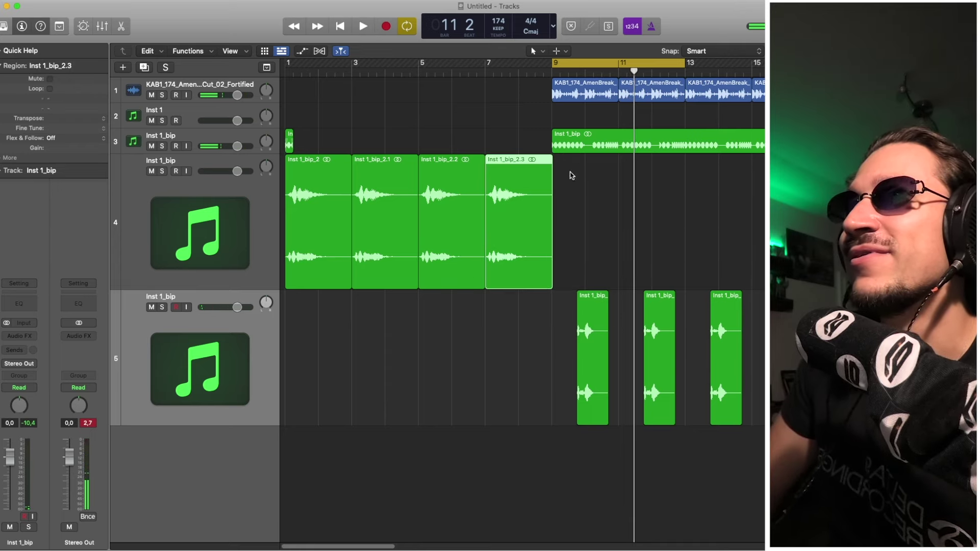
pyautogui.click(579, 66)
pyautogui.press('Return')
pyautogui.click(289, 146)
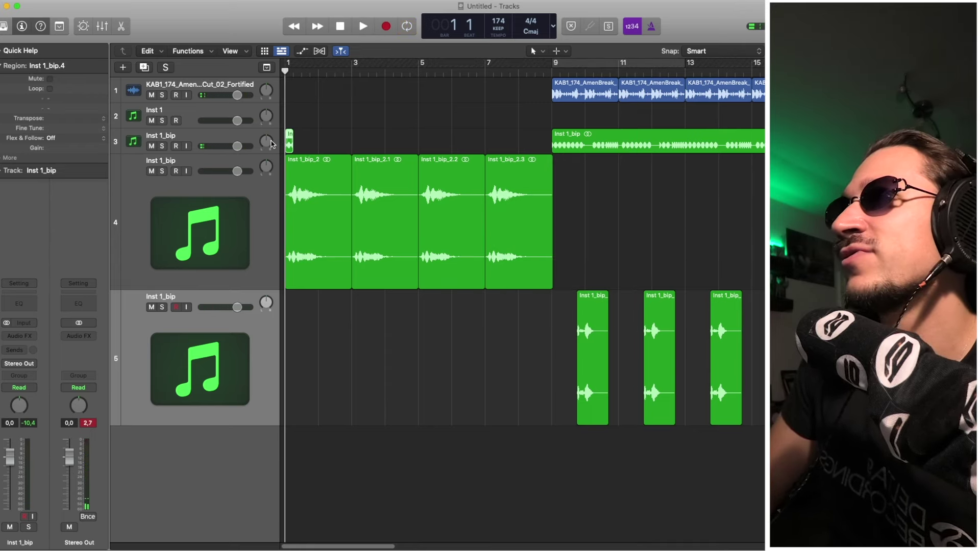
pyautogui.press('space')
# Copy the Amen break region to bars 7 and 5 and set the cycle range to bars 5–9.
pyautogui.moveTo(556, 95); pyautogui.dragTo(552, 63)
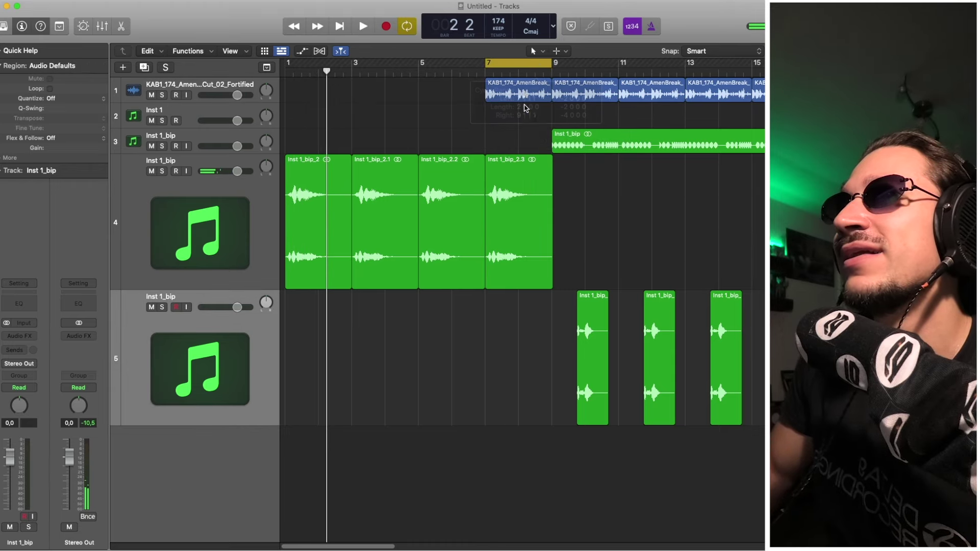
pyautogui.moveTo(526, 93); pyautogui.dragTo(457, 92)
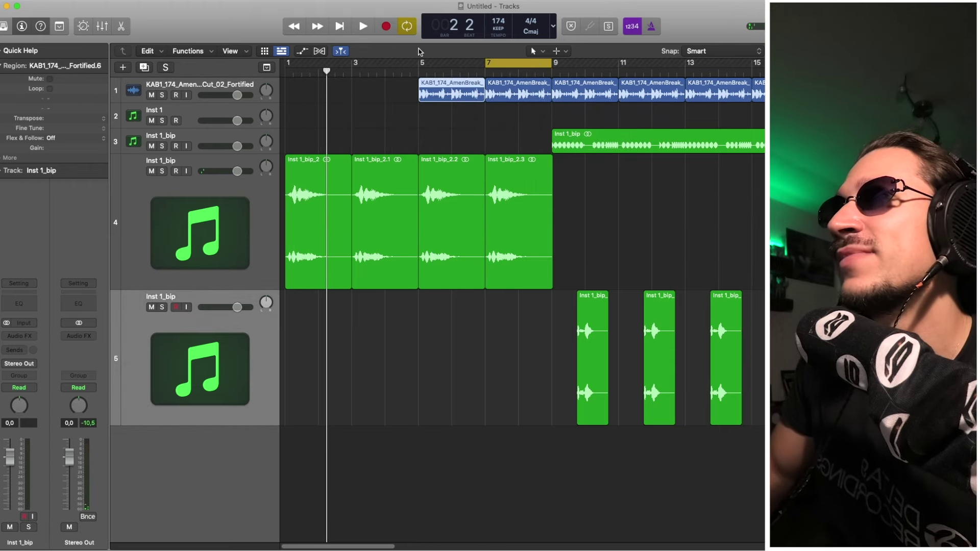
pyautogui.moveTo(419, 65); pyautogui.dragTo(546, 66)
# Bounce the two Amen break regions in bars 5–9 in place with normalization off and remove the originals.
pyautogui.moveTo(519, 129); pyautogui.dragTo(440, 88)
pyautogui.hotkey('ctrl', 'b')
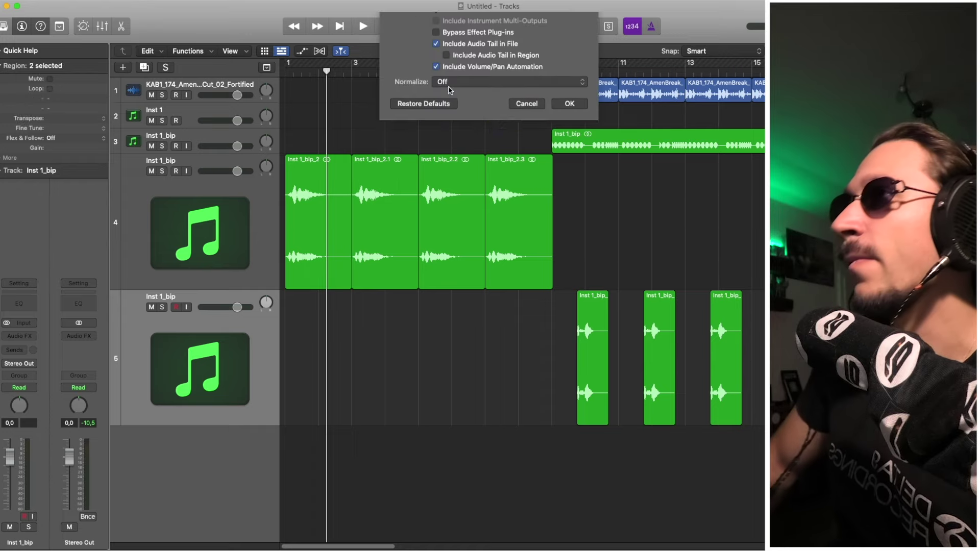
pyautogui.click(567, 102)
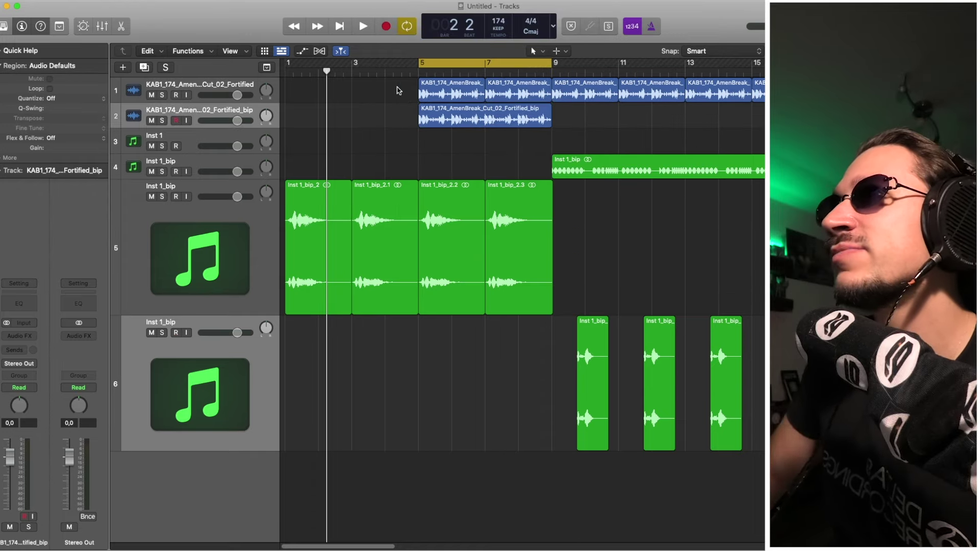
pyautogui.press('space')
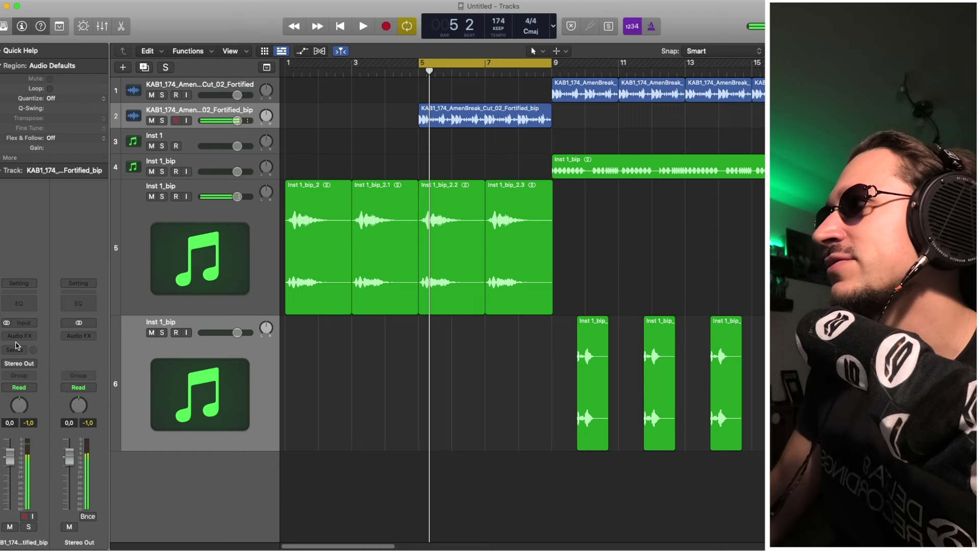
# Insert Soundtoys FilterFreak1 on the bounced Amen break track and set its shape to low-pass during playback.
pyautogui.click(16, 338)
pyautogui.moveTo(52, 531)
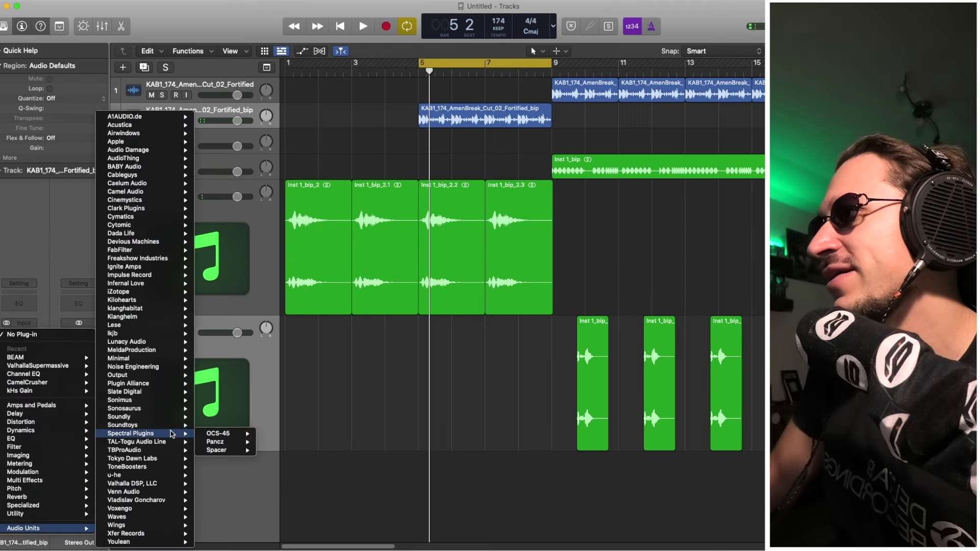
pyautogui.moveTo(176, 427)
pyautogui.click(242, 450)
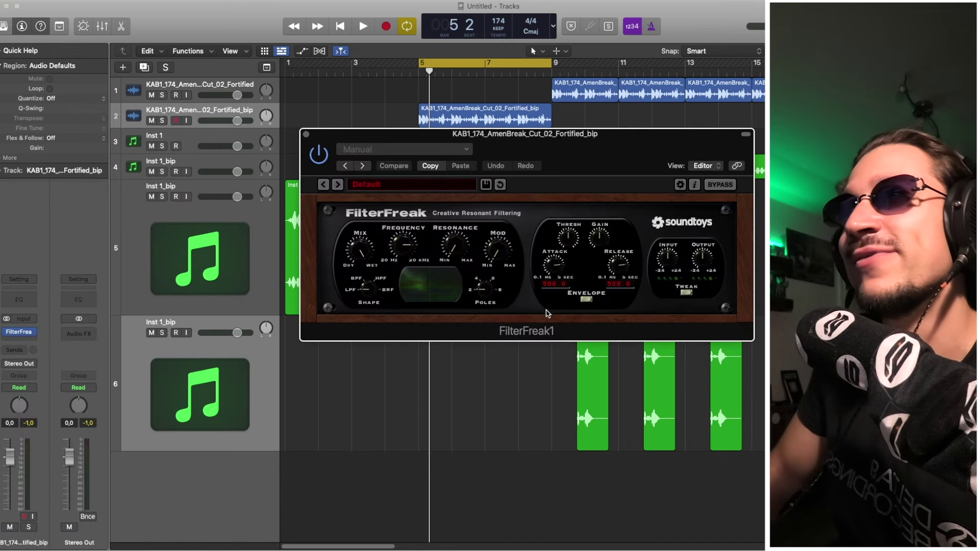
pyautogui.press('space')
pyautogui.click(365, 289)
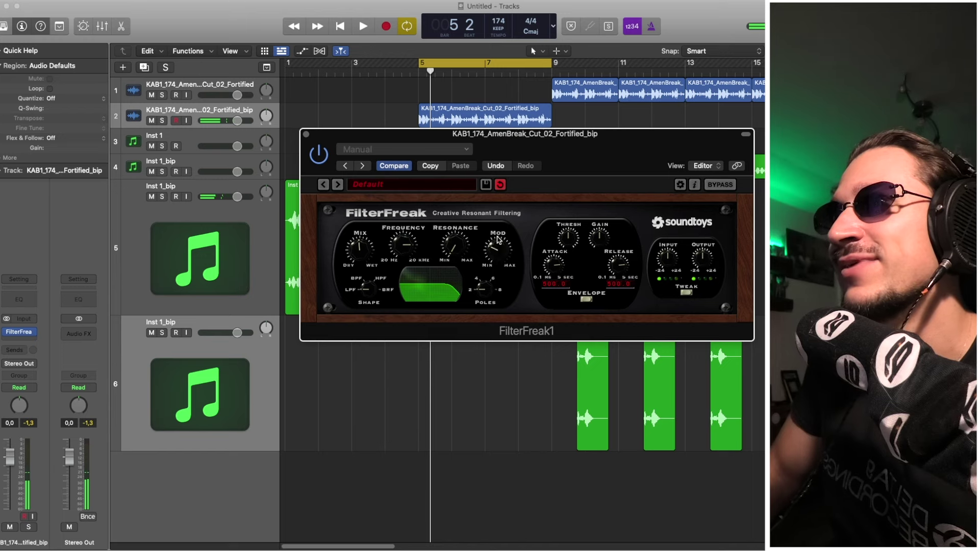
# Switch FilterFreak's modulation on the bounced Amen break from envelope to rhythm mode and set the rhythm to 8 bars.
pyautogui.press('space')
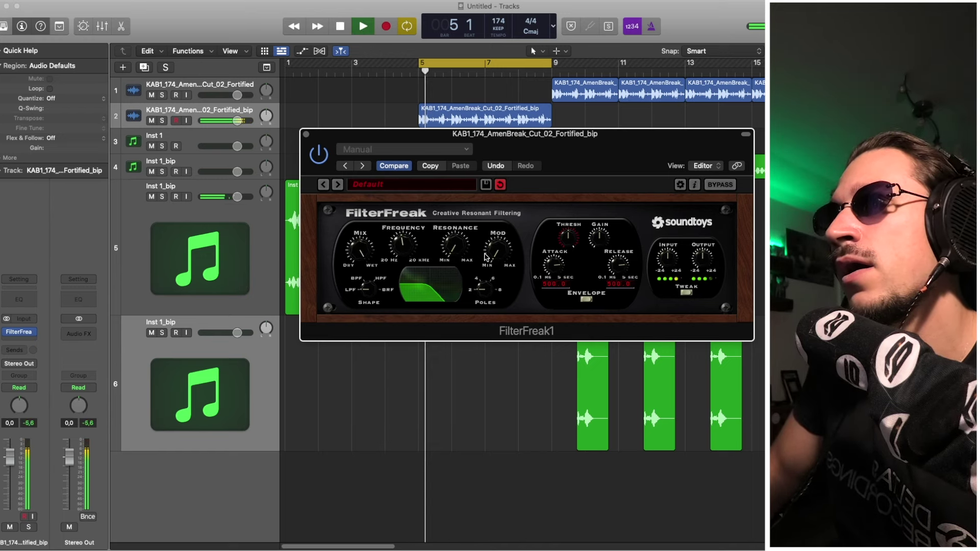
pyautogui.click(588, 300)
pyautogui.click(593, 266)
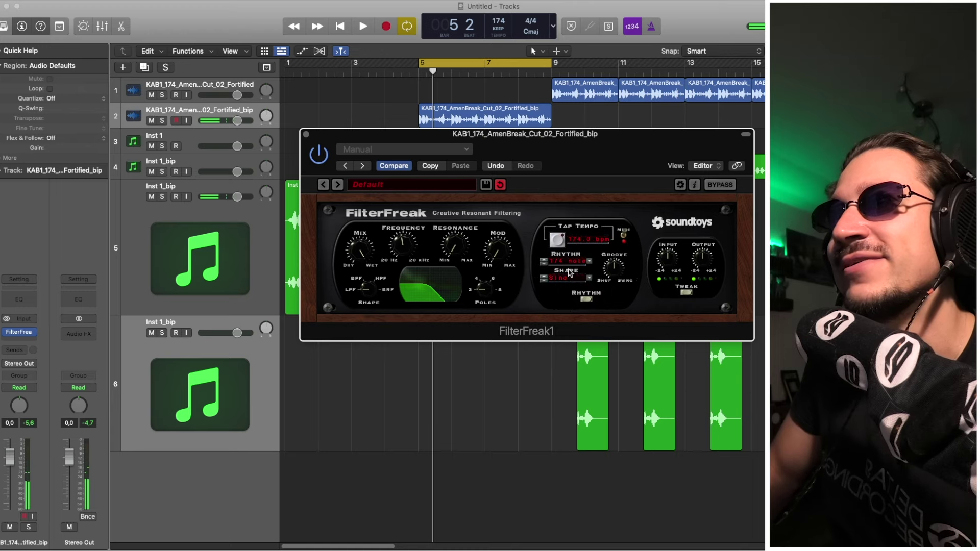
pyautogui.click(569, 270)
pyautogui.moveTo(574, 280)
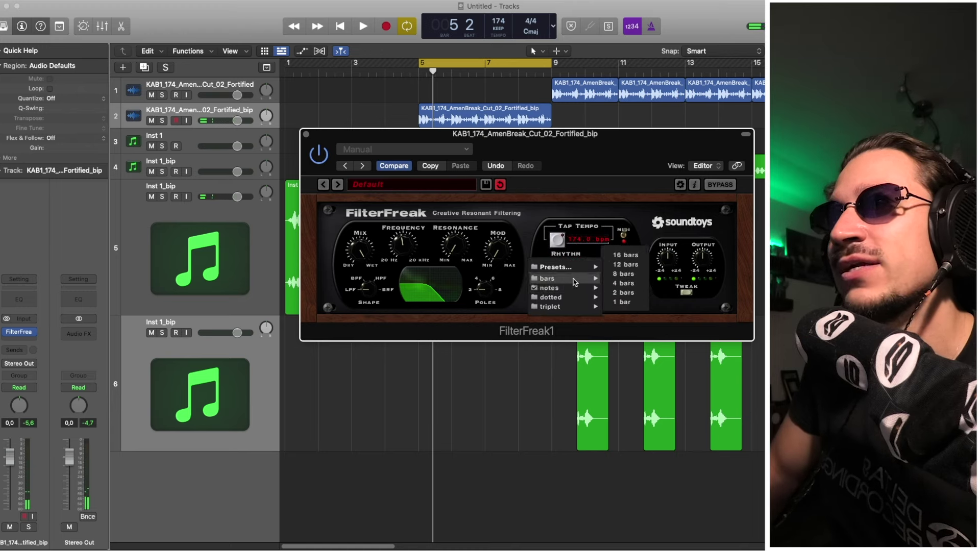
pyautogui.click(623, 275)
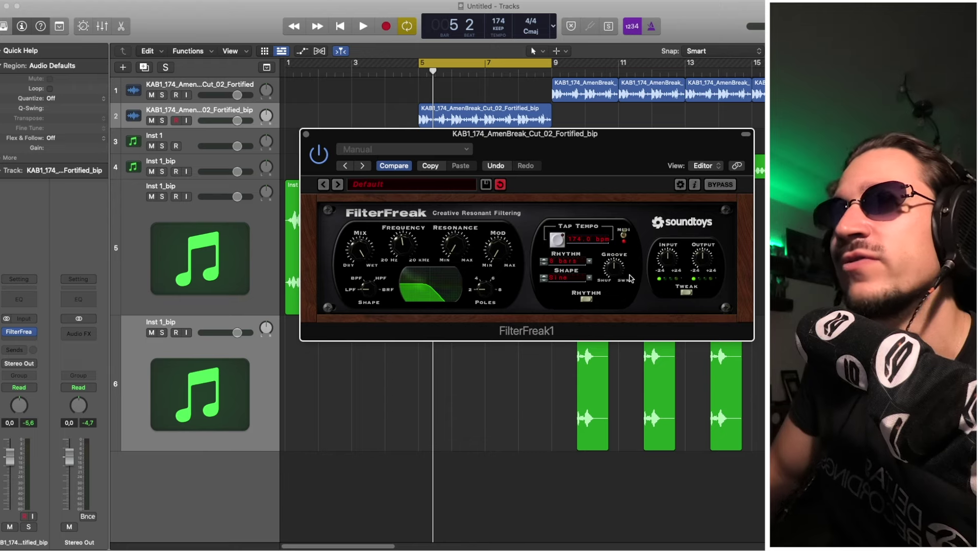
# Set the FilterFreak rhythm modulation shape to RampUp and audition the filtered break.
pyautogui.click(591, 298)
pyautogui.click(565, 278)
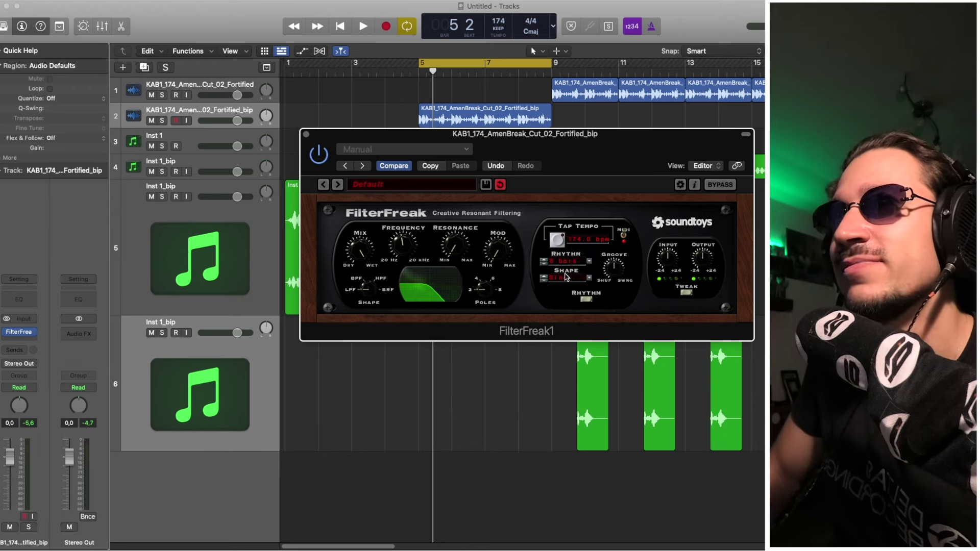
pyautogui.click(564, 278)
pyautogui.click(553, 253)
pyautogui.press('space')
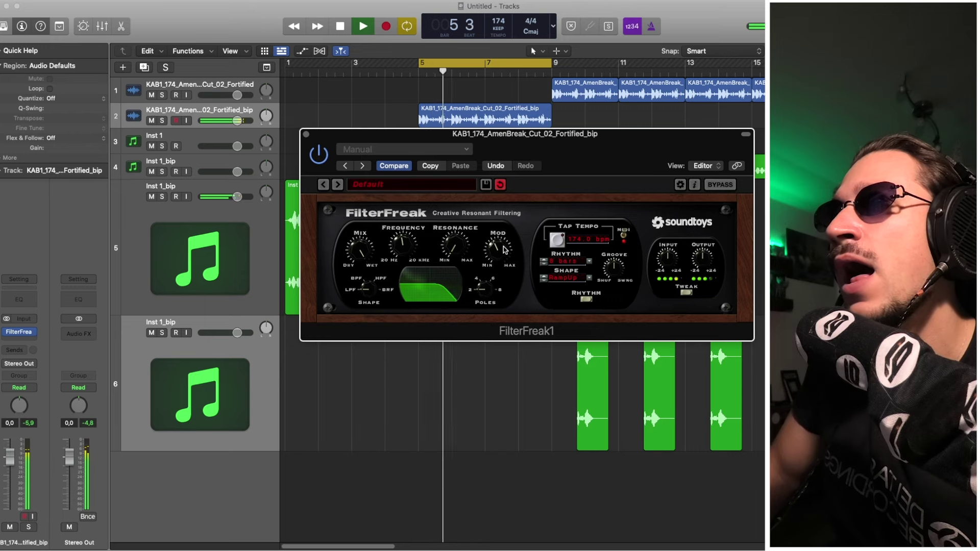
pyautogui.press('space')
# Change the FilterFreak rhythm to 4 bars, play the loop and close the plug-in.
pyautogui.click(567, 261)
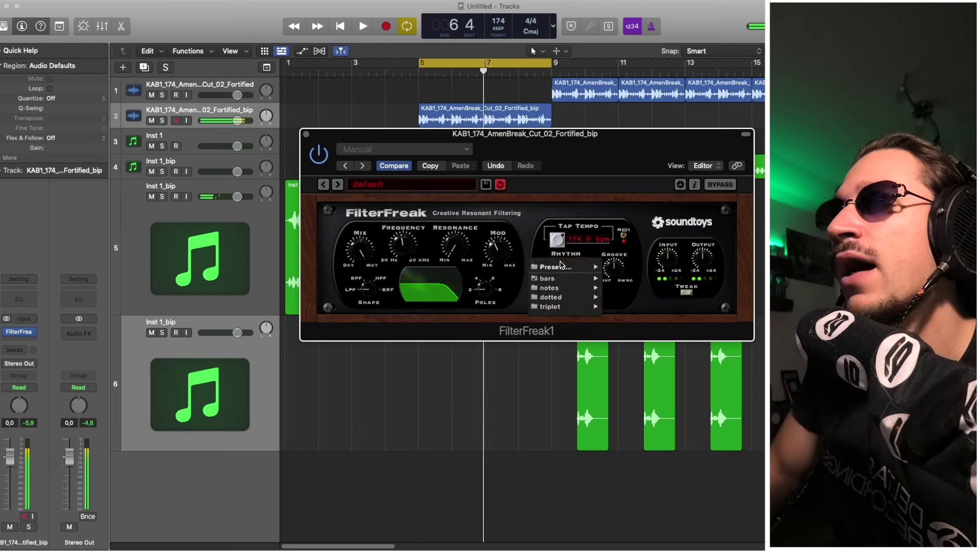
pyautogui.moveTo(561, 278)
pyautogui.click(640, 285)
pyautogui.press('space')
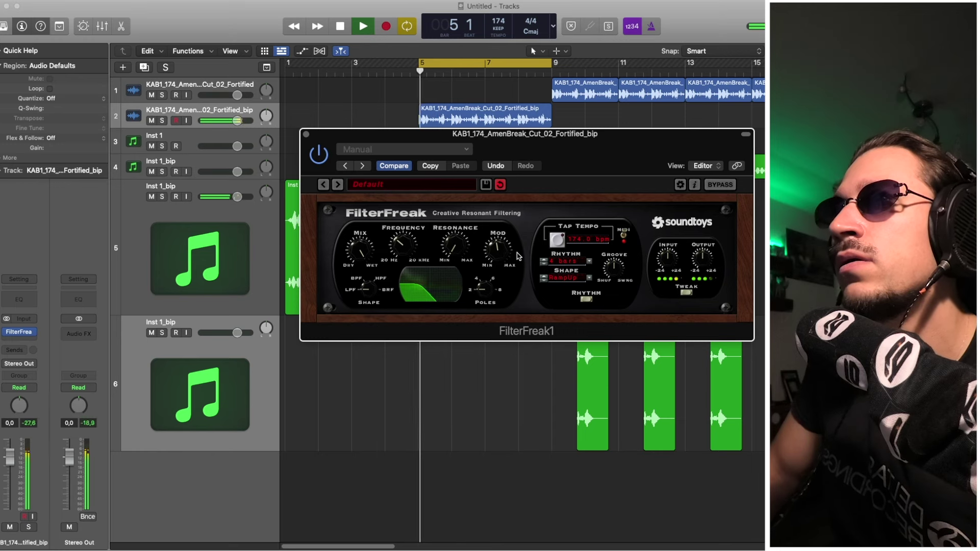
pyautogui.click(306, 134)
# Insert the Kilohearts kHs Convolver in stereo after FilterFreak on the bounced Amen break track.
pyautogui.click(29, 340)
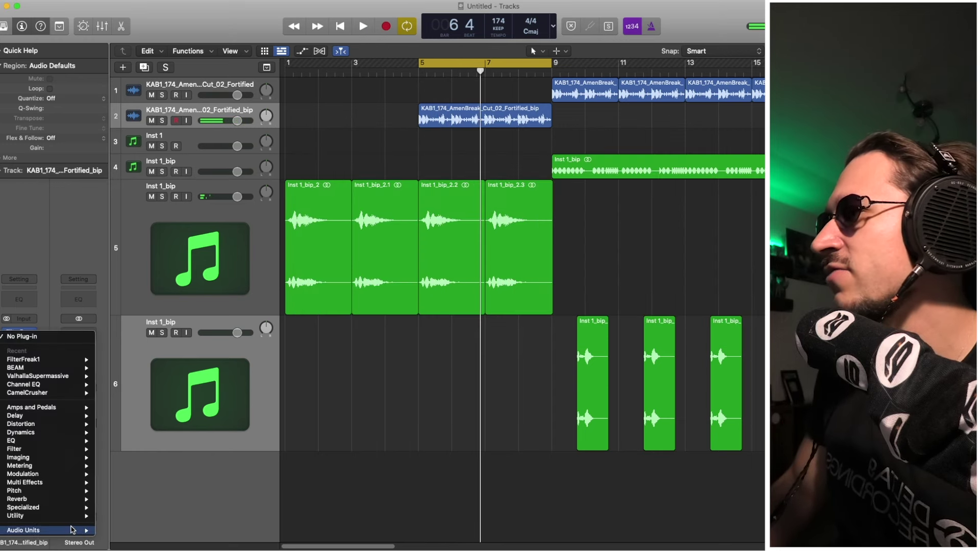
pyautogui.moveTo(72, 529)
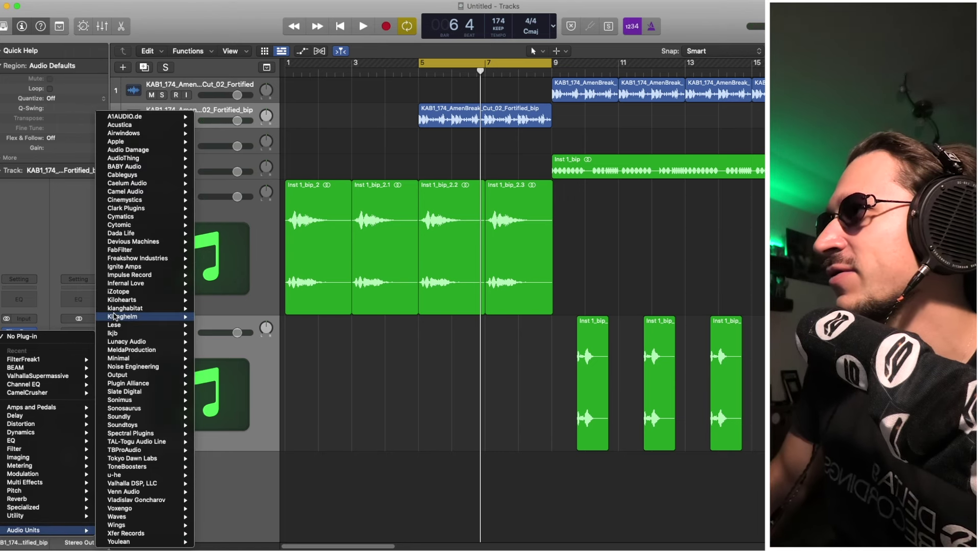
pyautogui.moveTo(121, 305)
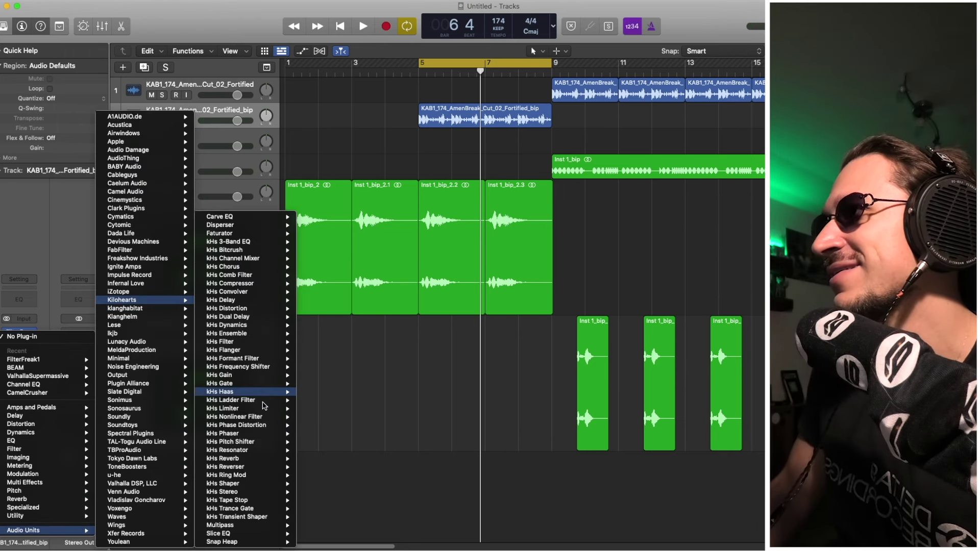
pyautogui.moveTo(264, 378)
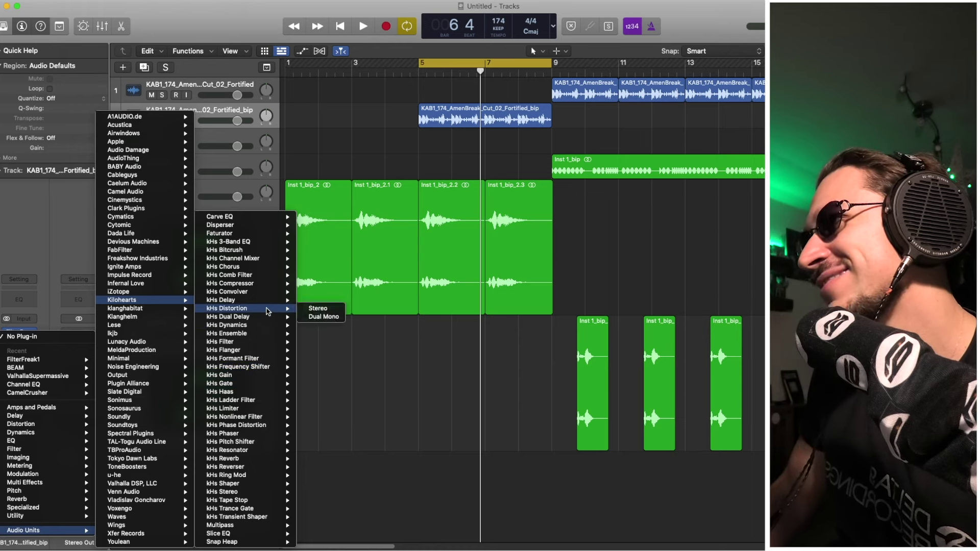
pyautogui.moveTo(266, 330)
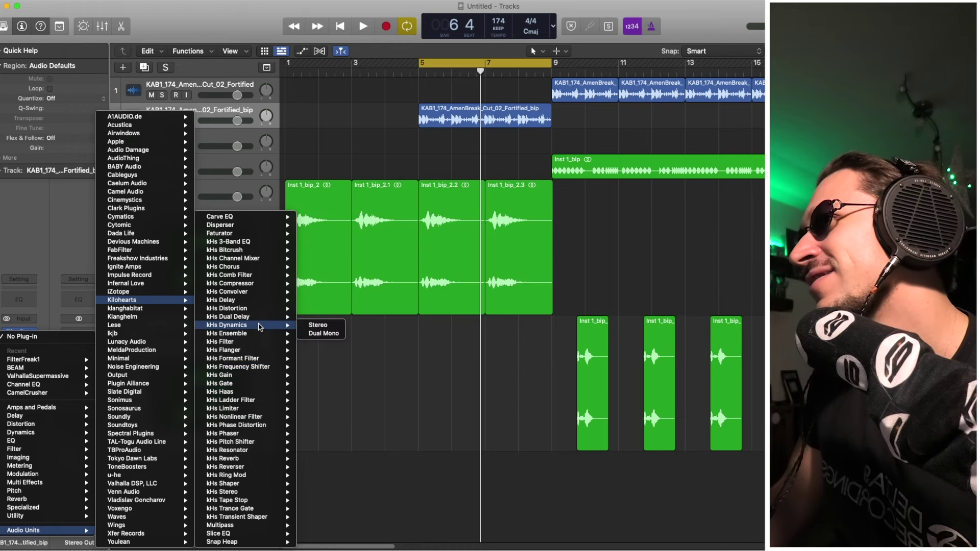
pyautogui.moveTo(253, 295)
pyautogui.click(308, 292)
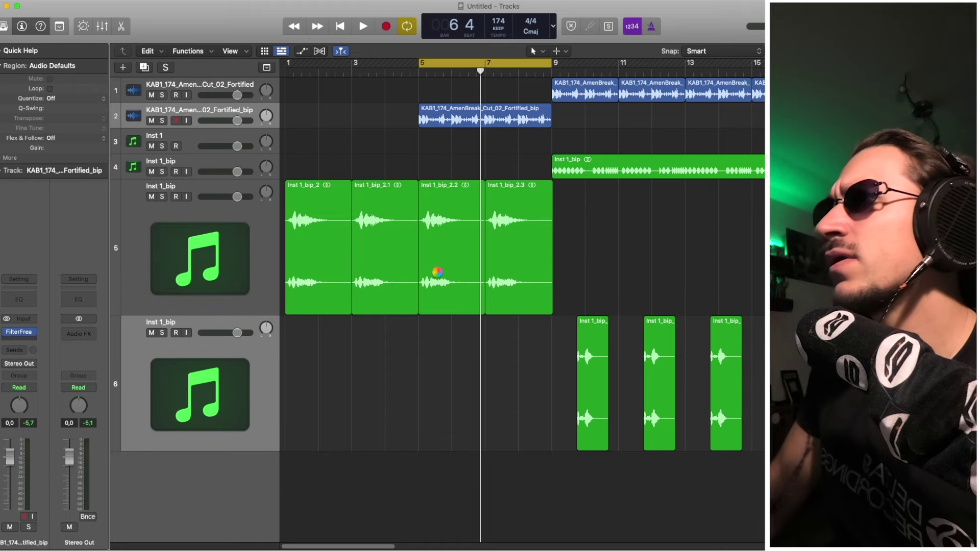
# Audition the convolver, lower the bounced Amen break track's volume to about -3.4 dB and close the plug-in.
pyautogui.press('space')
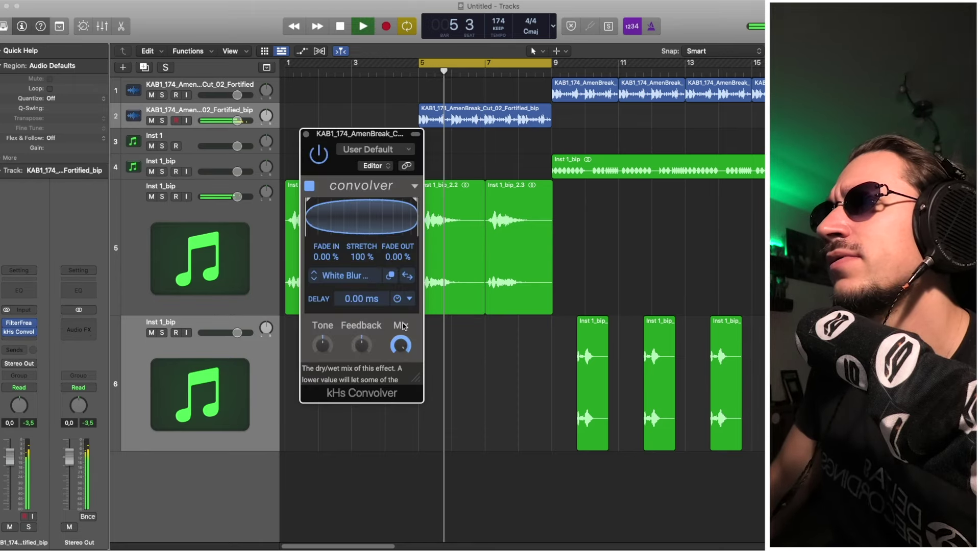
pyautogui.press('space')
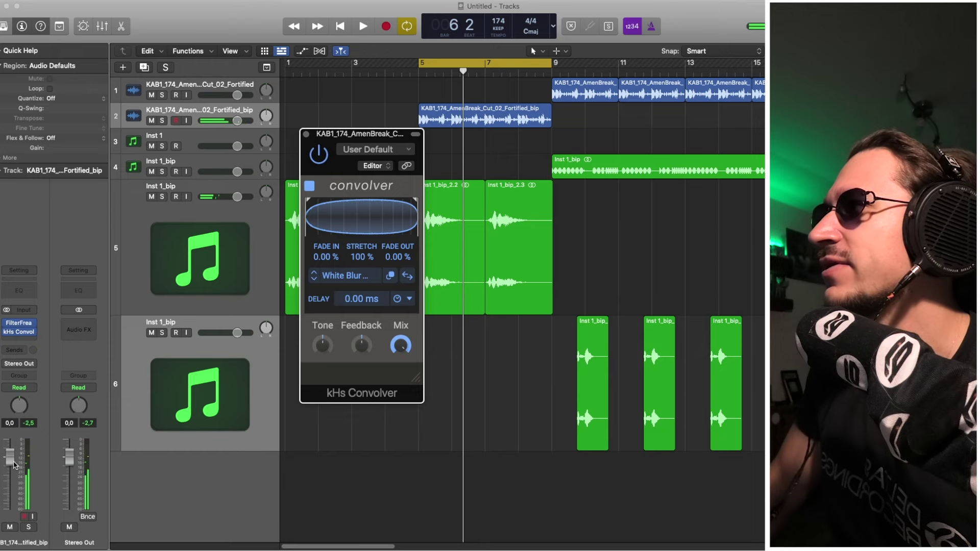
pyautogui.moveTo(14, 465); pyautogui.dragTo(14, 477)
pyautogui.press('space')
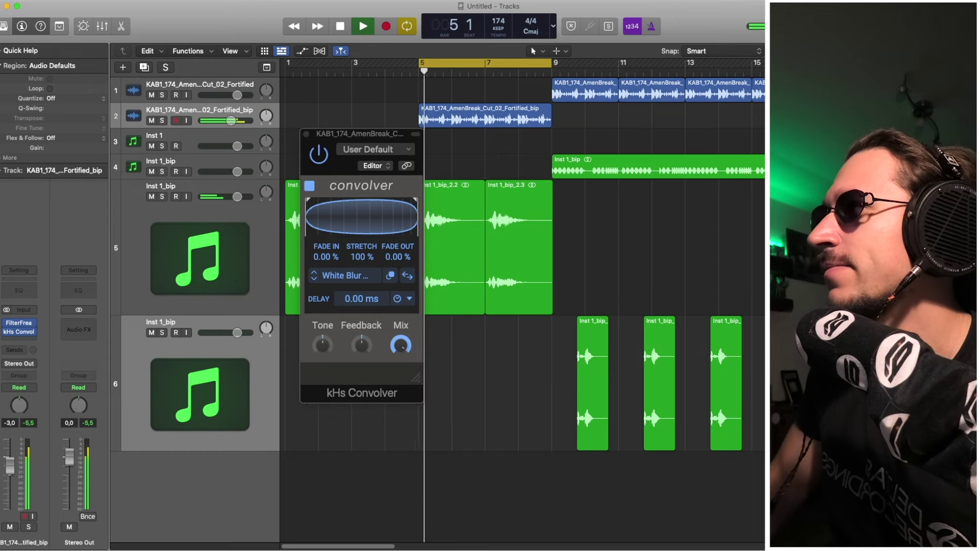
pyautogui.click(307, 134)
pyautogui.press('space')
# Bounce the processed Amen break region in bars 5–9 in place to a new track and play it back.
pyautogui.moveTo(625, 120); pyautogui.dragTo(491, 109)
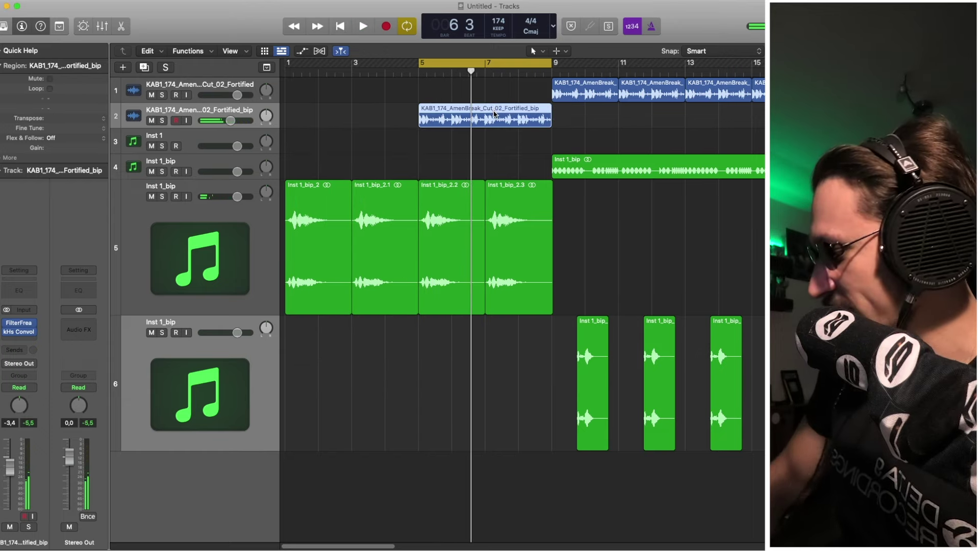
pyautogui.hotkey('ctrl', 'b')
pyautogui.press('Return')
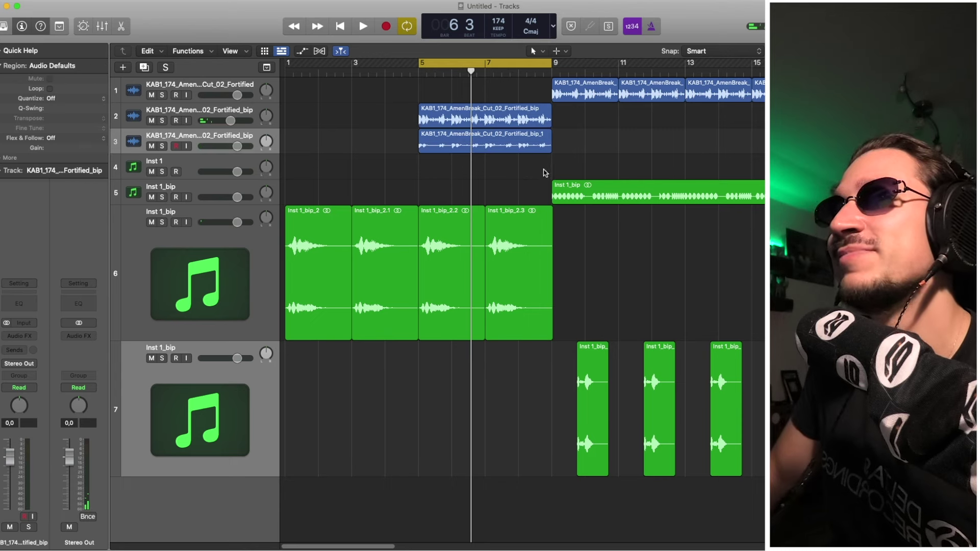
pyautogui.click(488, 126)
pyautogui.press('space')
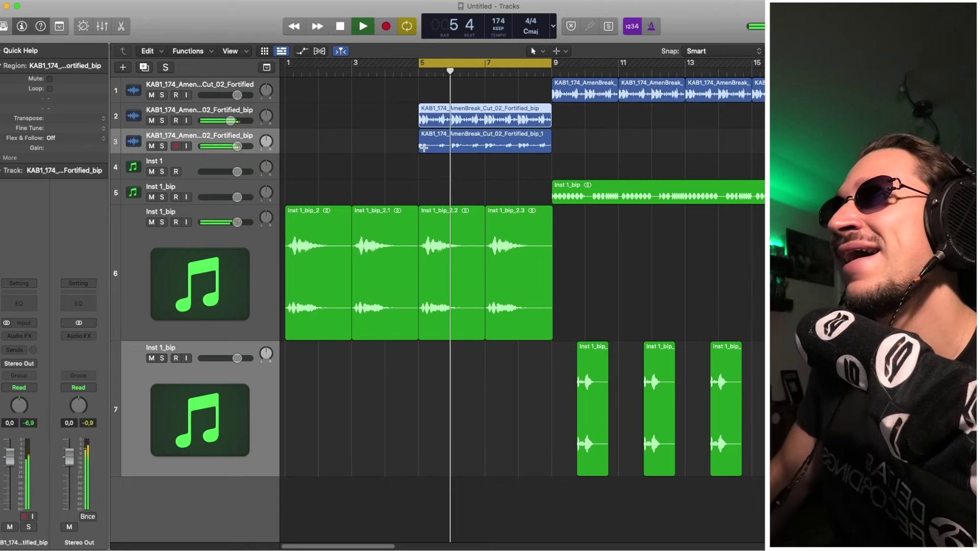
# Marquee-select a short slice at bar 8 of the newly bounced break and copy it just past bar 9.
pyautogui.moveTo(424, 148); pyautogui.dragTo(419, 147)
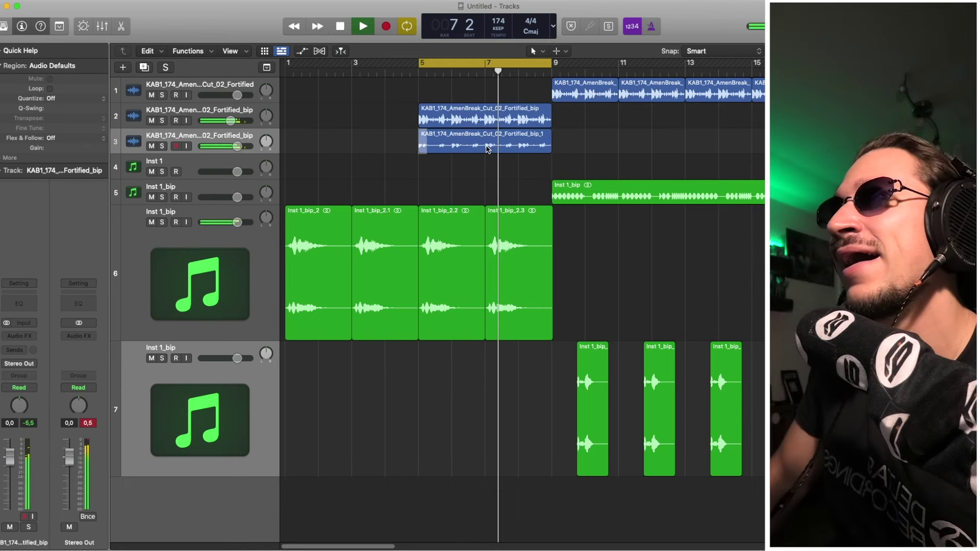
pyautogui.press('space')
pyautogui.click(521, 147)
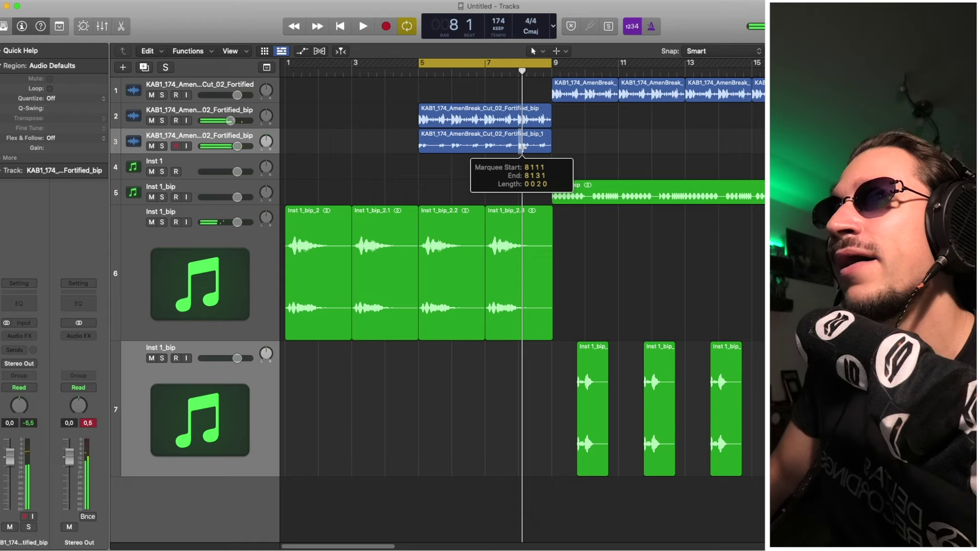
pyautogui.moveTo(521, 148); pyautogui.dragTo(575, 143)
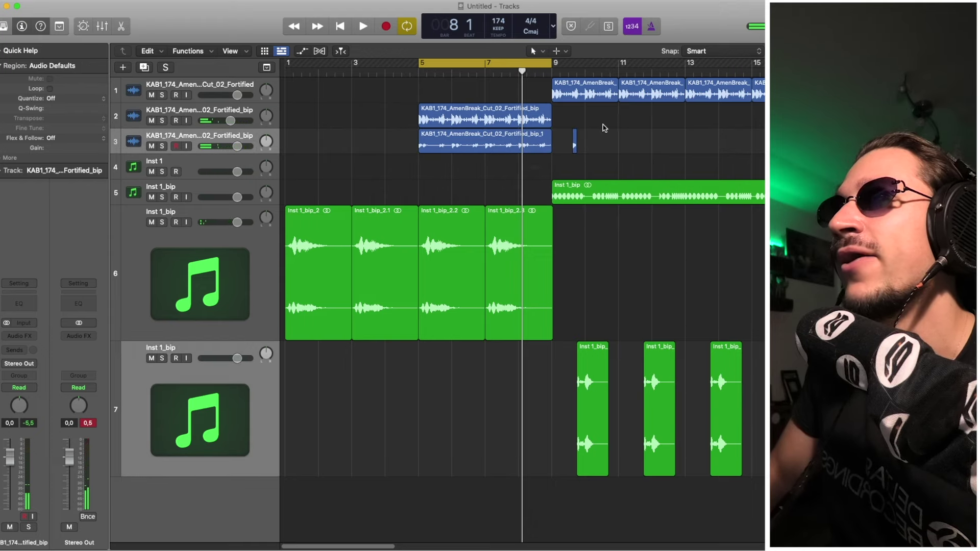
# Add a new audio track below the bounced breaks and copy the short break slice to bar 1 on it.
pyautogui.click(144, 67)
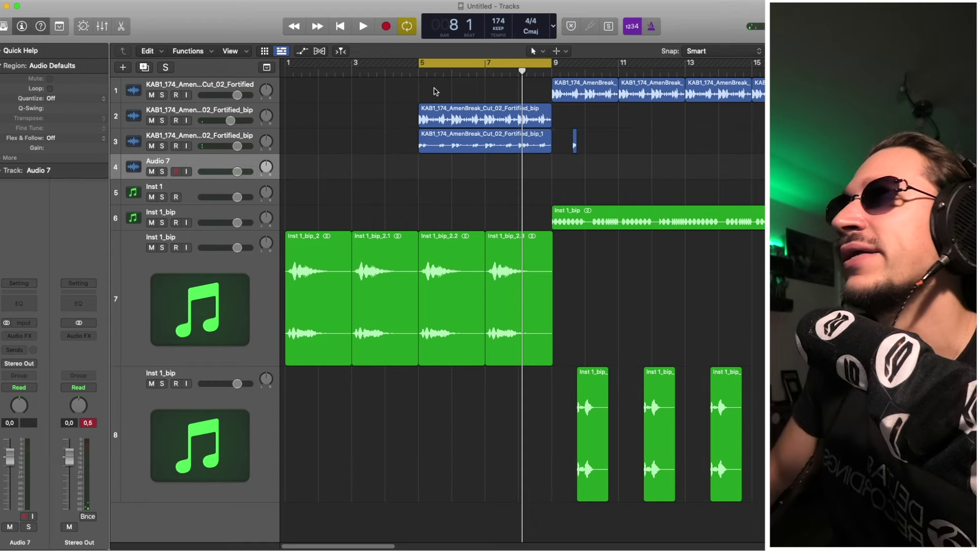
pyautogui.click(574, 145)
pyautogui.moveTo(575, 145); pyautogui.dragTo(286, 167)
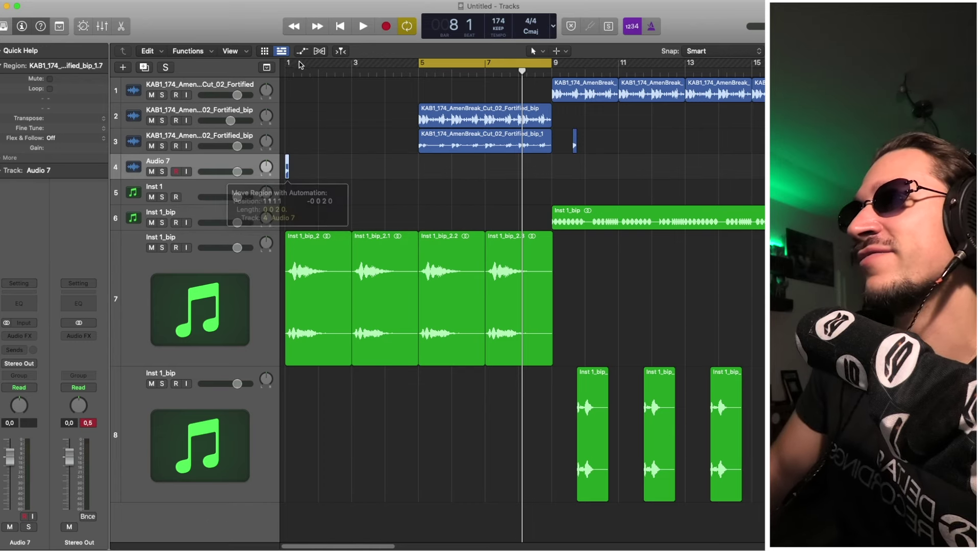
# Start the cycle range at bar 1, ending midway through bar 5, and repeat the slice at bar 2 during playback.
pyautogui.moveTo(289, 62); pyautogui.dragTo(435, 82)
pyautogui.press('space')
pyautogui.click(296, 166)
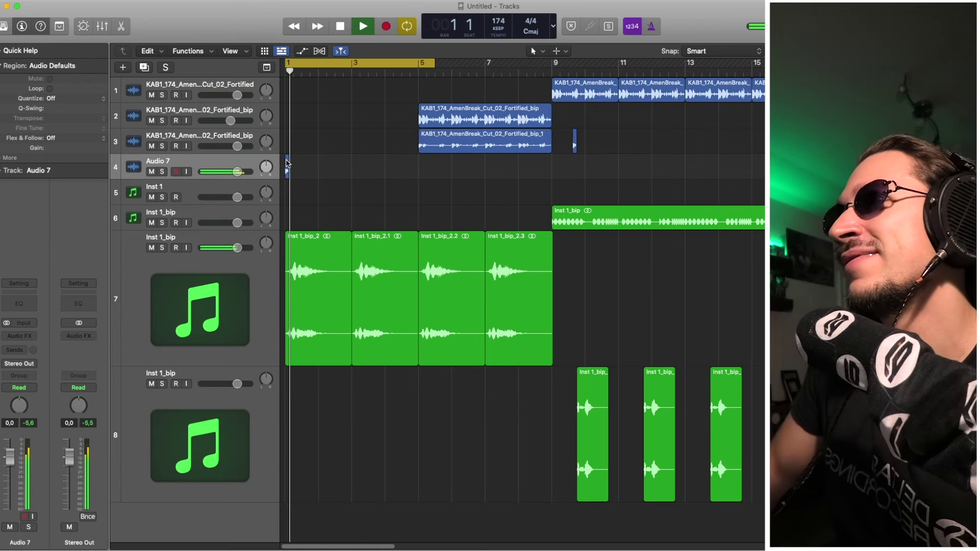
pyautogui.moveTo(287, 167); pyautogui.dragTo(347, 176)
pyautogui.press('space')
pyautogui.press('space')
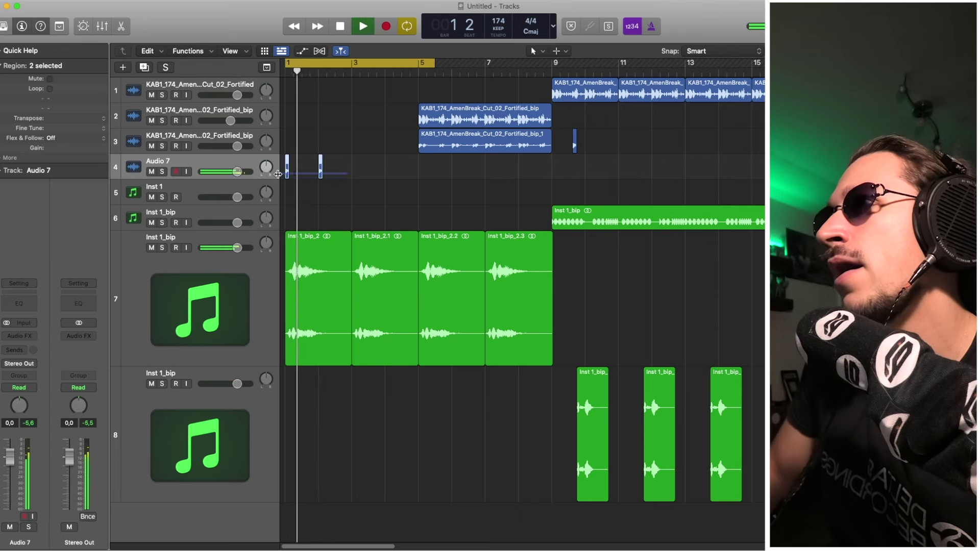
# Set the two selected slices' fade-in to 2 and fade-out to 26 while auditioning them.
pyautogui.click(7, 159)
pyautogui.press('space')
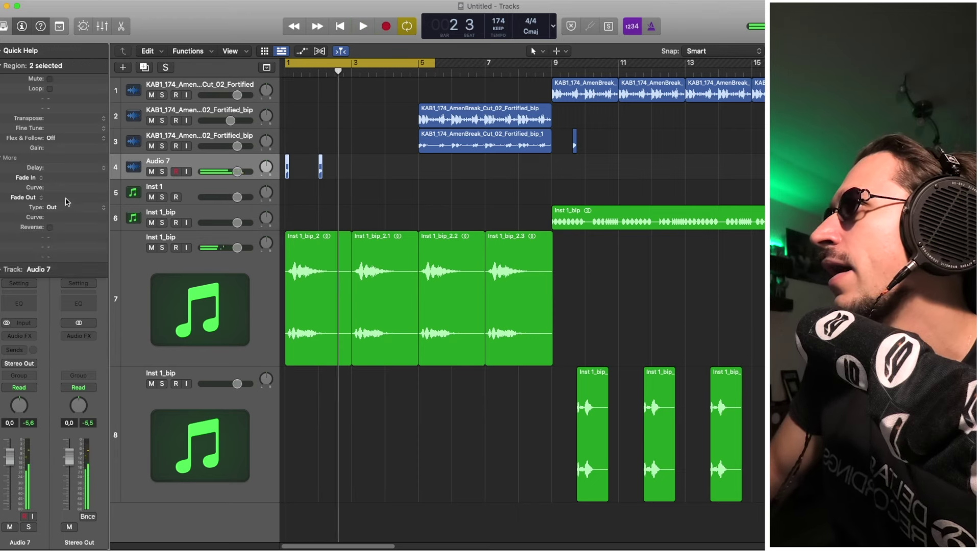
pyautogui.press('space')
pyautogui.moveTo(66, 200); pyautogui.dragTo(98, 161)
pyautogui.press('space')
pyautogui.press('space')
pyautogui.press('space')
pyautogui.press('space')
pyautogui.press('space')
pyautogui.press('space')
pyautogui.press('space')
pyautogui.press('space')
pyautogui.press('space')
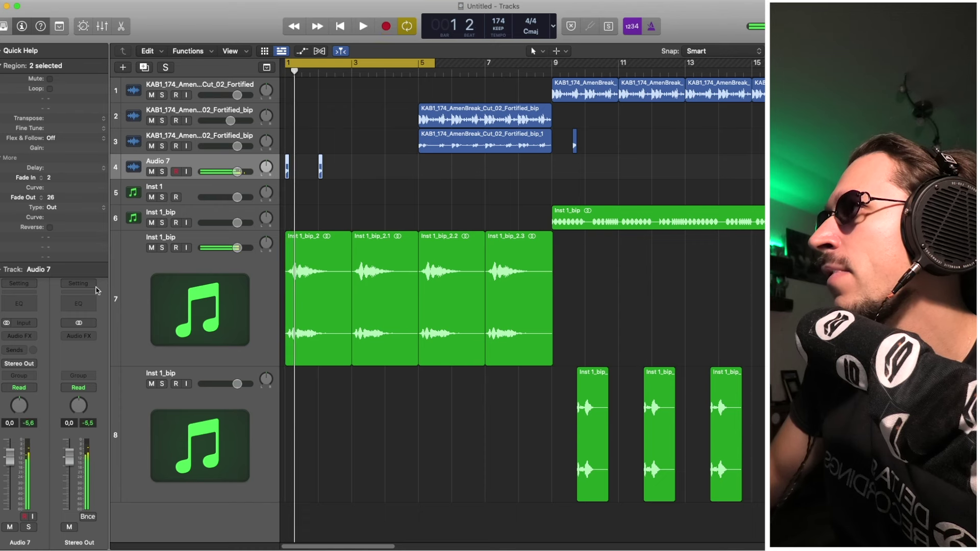
# Insert ValhallaSupermassive on the Audio 7 track and play the slices through it.
pyautogui.click(33, 336)
pyautogui.click(51, 383)
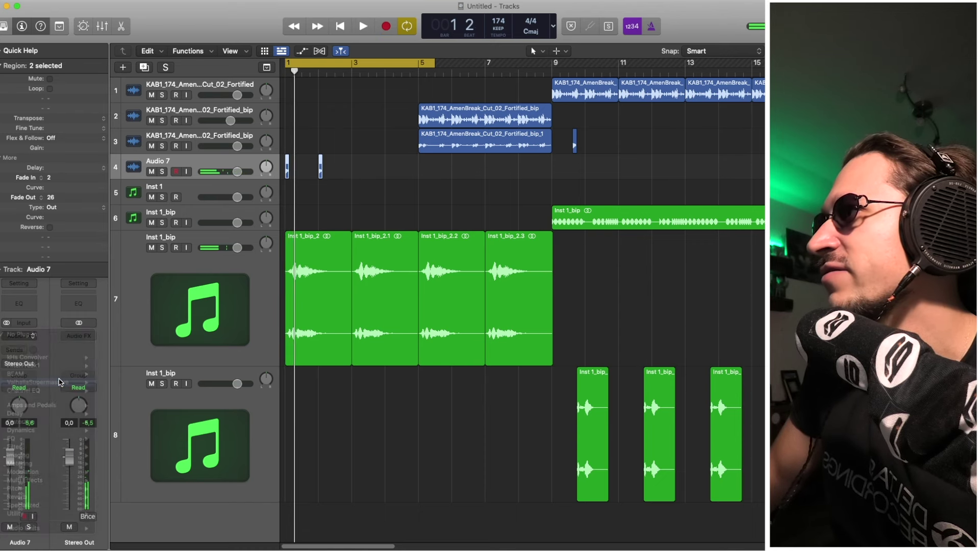
pyautogui.press('space')
pyautogui.press('space')
# Raise ValhallaSupermassive's low EQ cutoff to 1050 Hz and audition the reverb.
pyautogui.moveTo(691, 264); pyautogui.dragTo(692, 219)
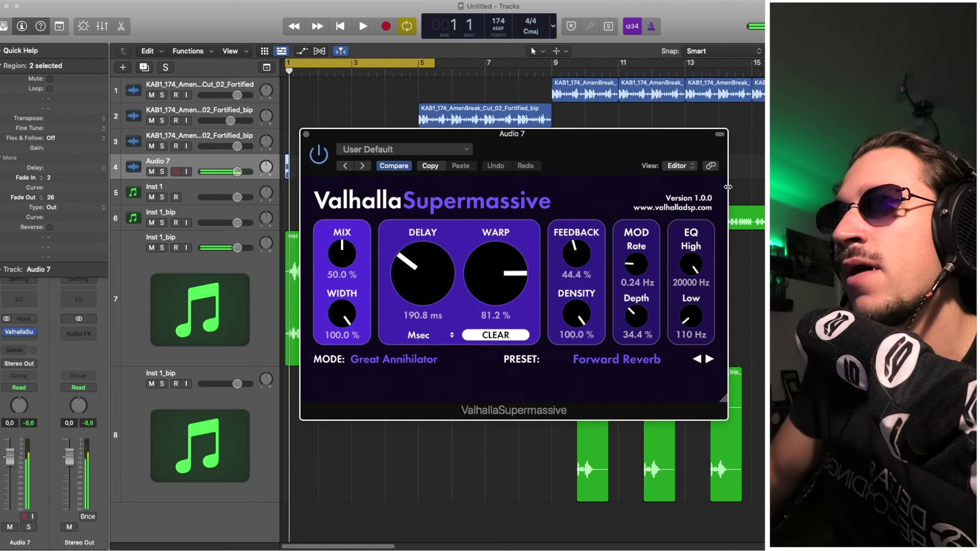
pyautogui.press('space')
pyautogui.moveTo(691, 316); pyautogui.dragTo(694, 253)
pyautogui.press('space')
pyautogui.press('space')
pyautogui.press('space')
pyautogui.press('space')
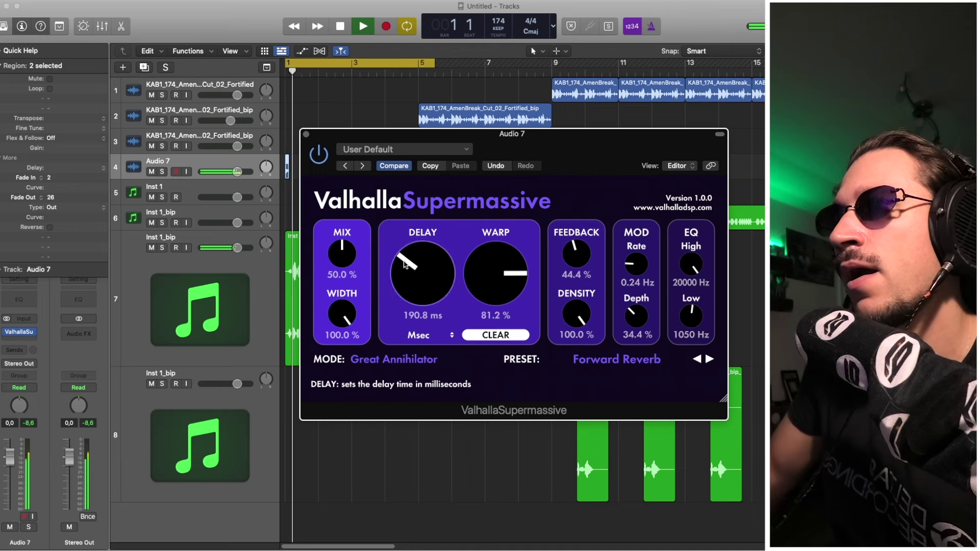
# Set ValhallaSupermassive's mix to 56.1 % and low EQ to 1130 Hz, listen to the result and close the plug-in.
pyautogui.press('space')
pyautogui.moveTo(351, 257); pyautogui.dragTo(352, 247)
pyautogui.press('space')
pyautogui.moveTo(695, 316); pyautogui.dragTo(695, 313)
pyautogui.press('space')
pyautogui.press('space')
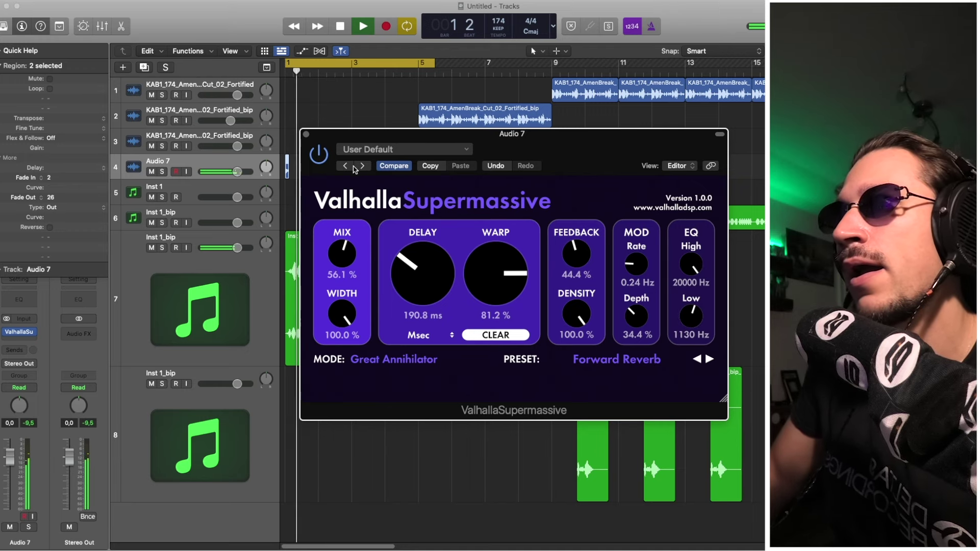
pyautogui.click(306, 135)
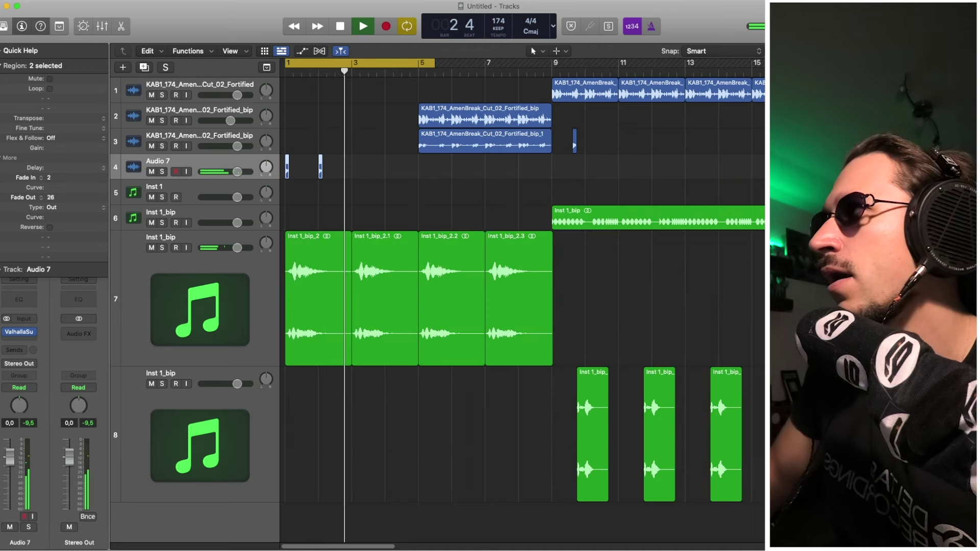
# Lengthen the fade-out of the two selected slices to 36 and restart playback.
pyautogui.moveTo(58, 197); pyautogui.dragTo(58, 192)
pyautogui.press('space')
pyautogui.press('space')
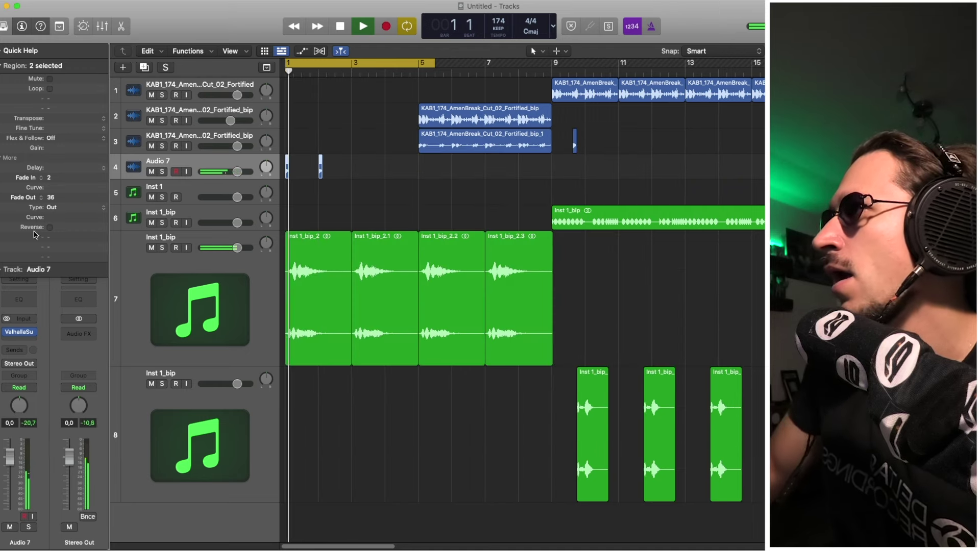
# Insert the Spectral Plugins OCS-45 cassette simulation after ValhallaSupermassive on the Audio 7 track and play the slices through it.
pyautogui.press('space')
pyautogui.click(28, 338)
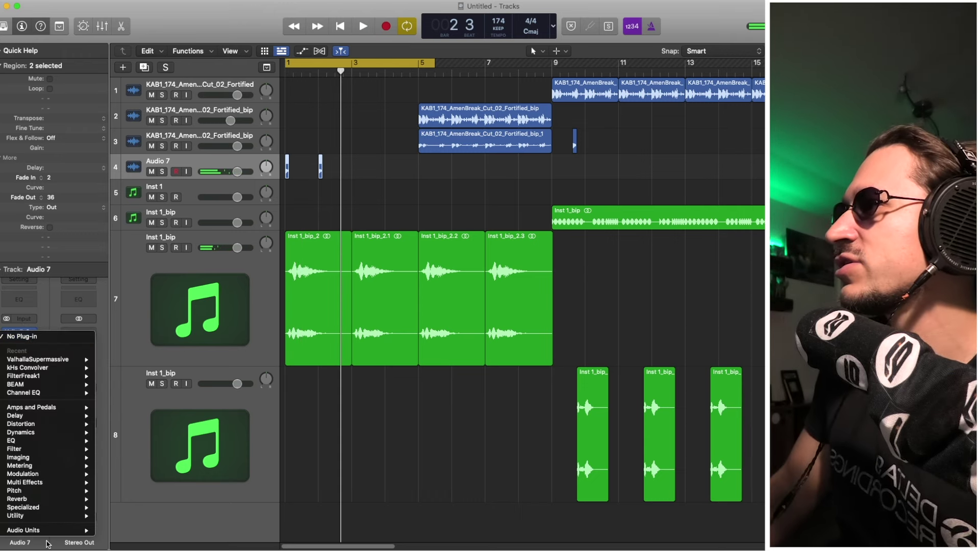
pyautogui.moveTo(51, 530)
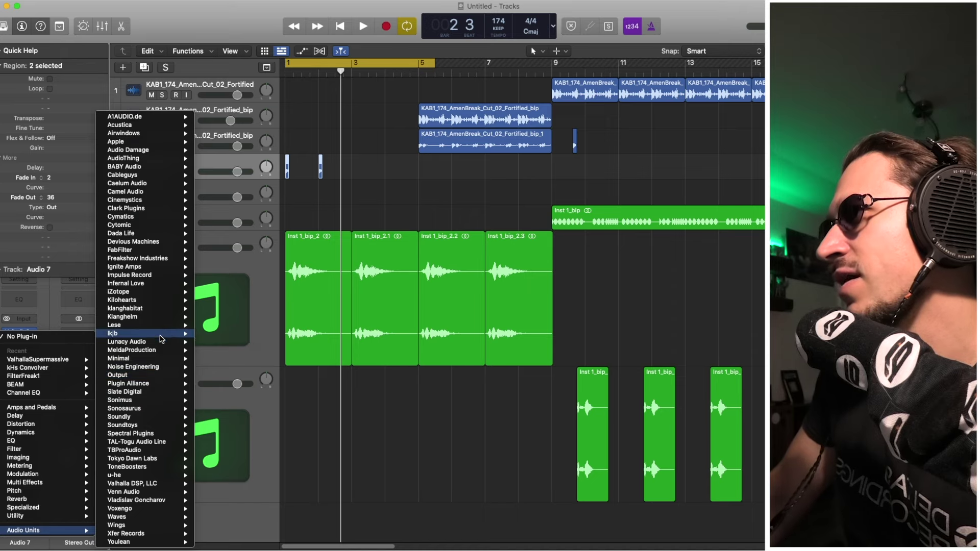
pyautogui.moveTo(157, 313)
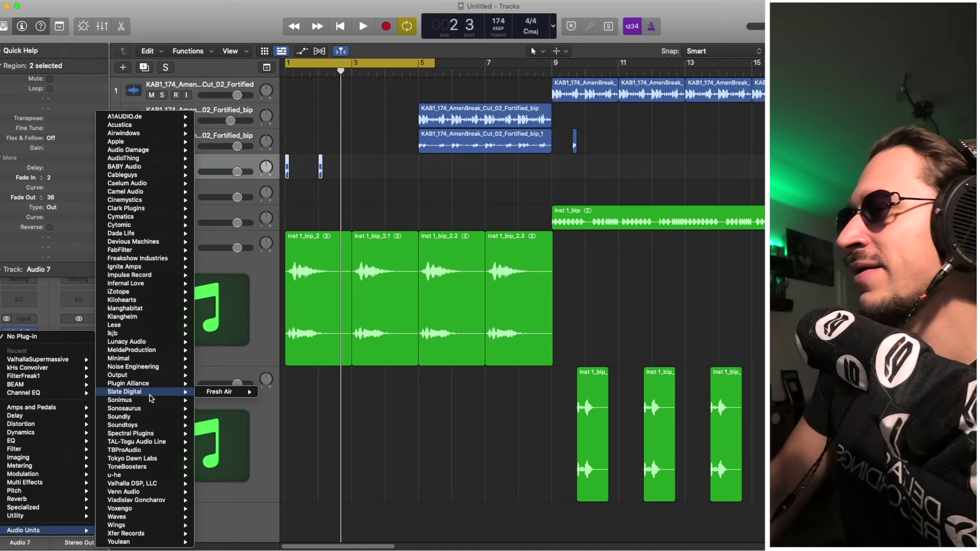
pyautogui.moveTo(150, 428)
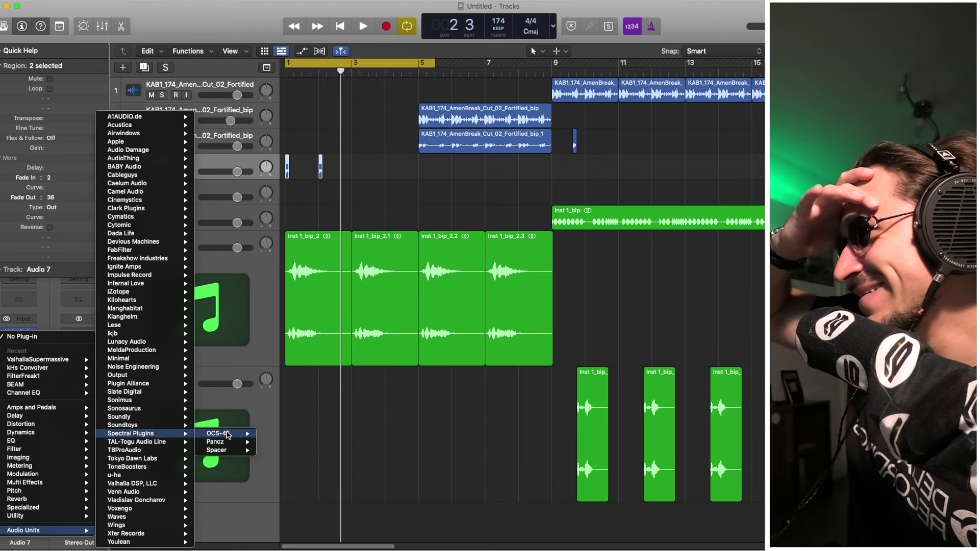
pyautogui.moveTo(224, 433)
pyautogui.click(266, 435)
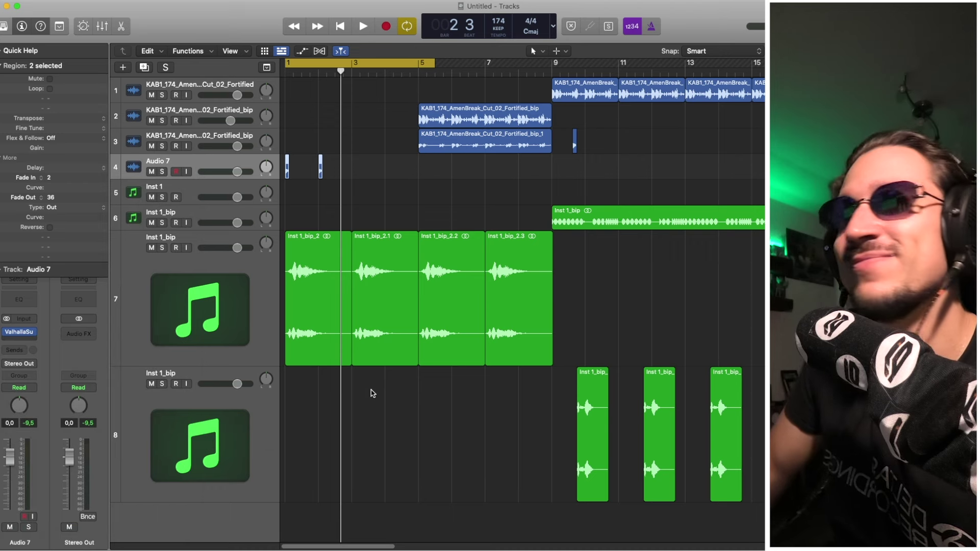
pyautogui.press('space')
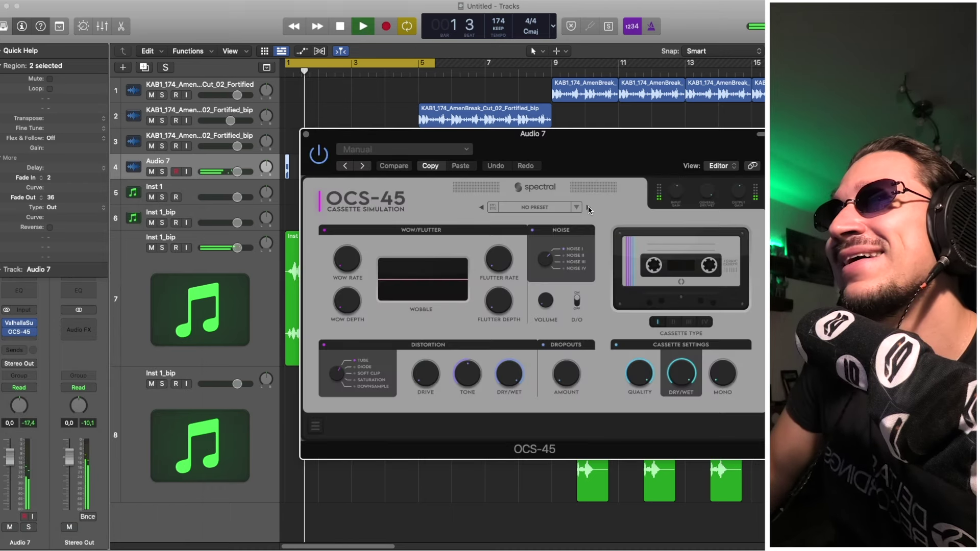
# Load OCS-45's tape preset "Crisp Mids and Hiss", then close the plug-in and stop playback.
pyautogui.click(588, 206)
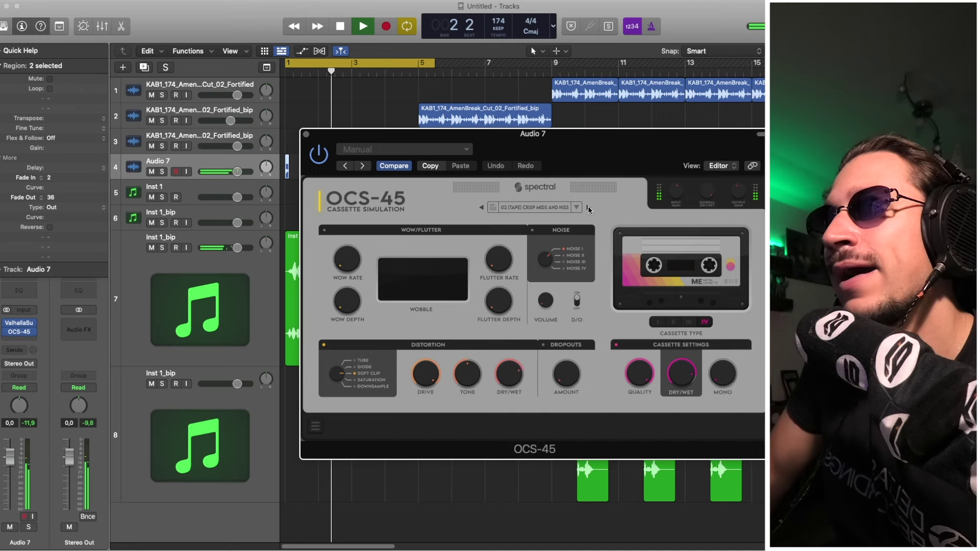
pyautogui.click(307, 135)
pyautogui.press('space')
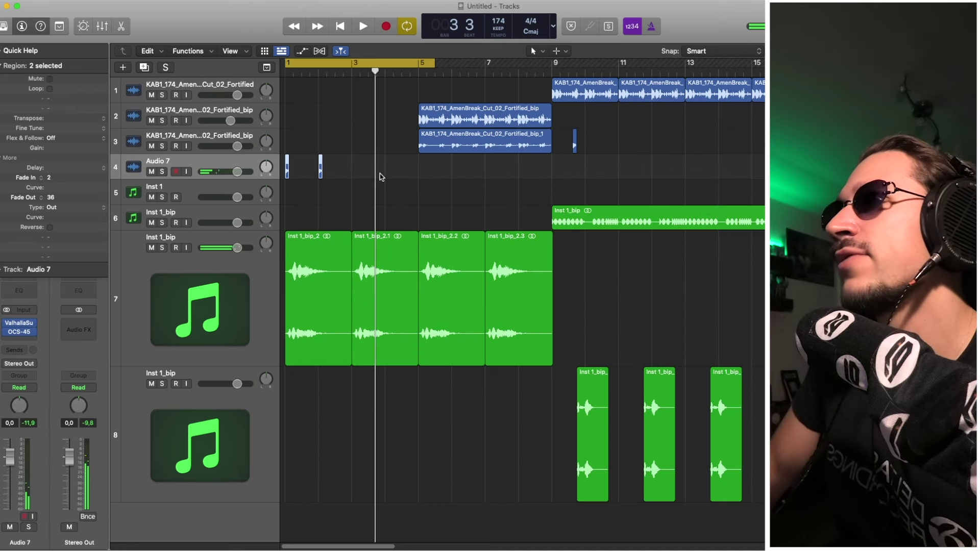
# Copy the two Audio 7 slices to bar 3 and bounce all four slices in place to a new track.
pyautogui.click(285, 169)
pyautogui.moveTo(287, 168); pyautogui.dragTo(355, 171)
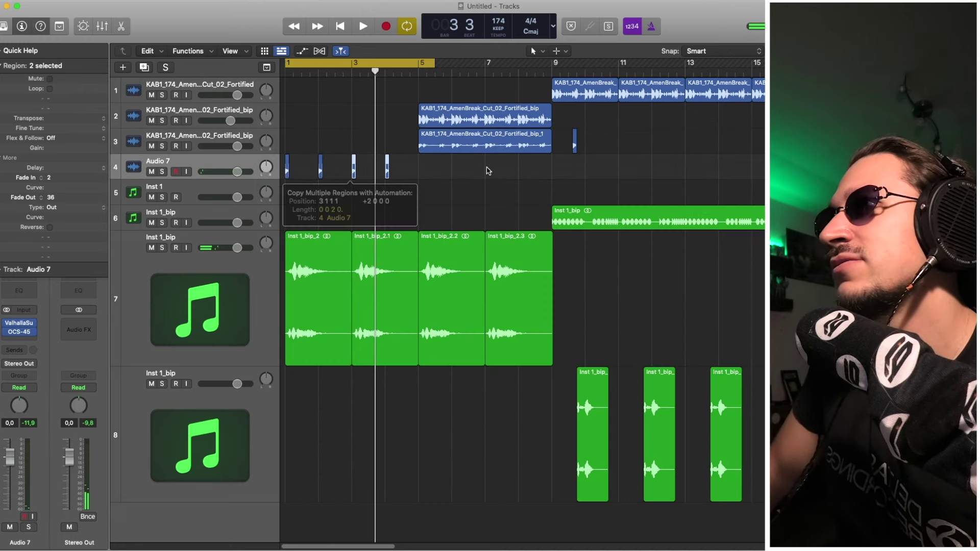
pyautogui.hotkey('ctrl', 'b')
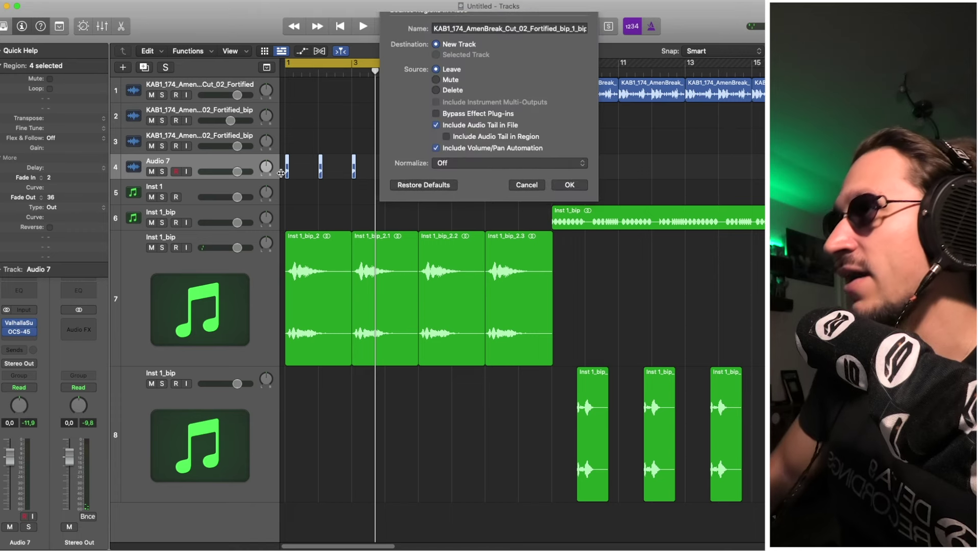
pyautogui.press('Return')
# Delete the source slices from Audio 7, then extend the bounced region to bar 5 and duplicate it there.
pyautogui.click(381, 190)
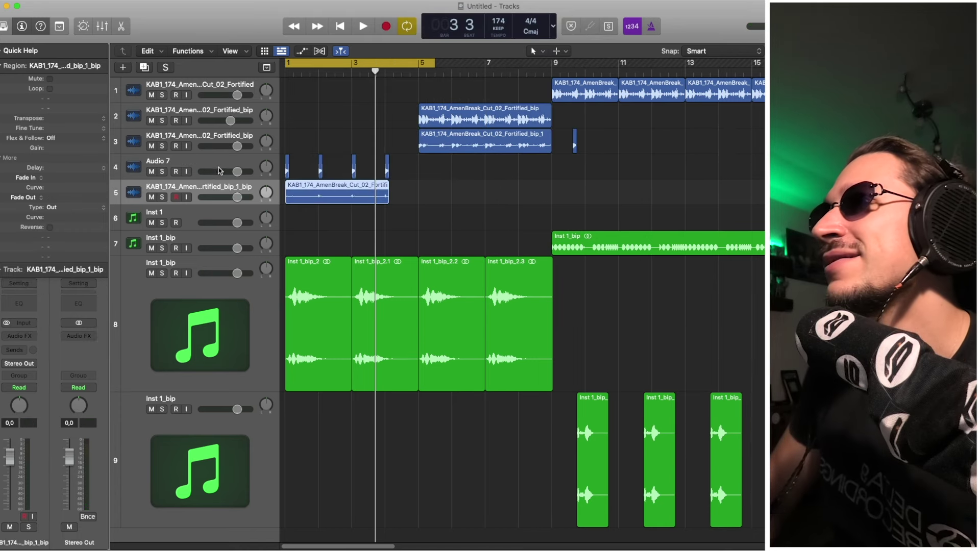
pyautogui.click(208, 167)
pyautogui.press('Delete')
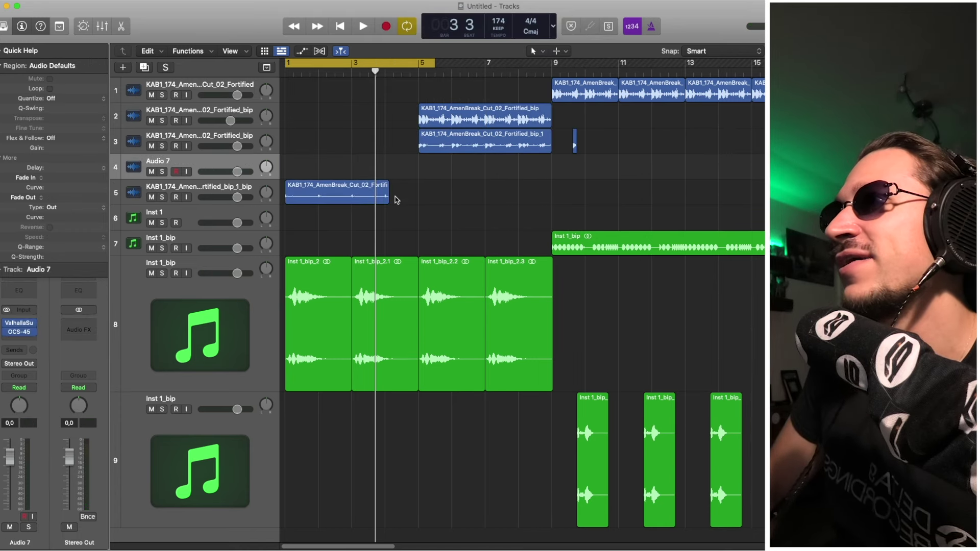
pyautogui.moveTo(384, 197); pyautogui.dragTo(420, 198)
pyautogui.moveTo(377, 196); pyautogui.dragTo(511, 200)
pyautogui.press('space')
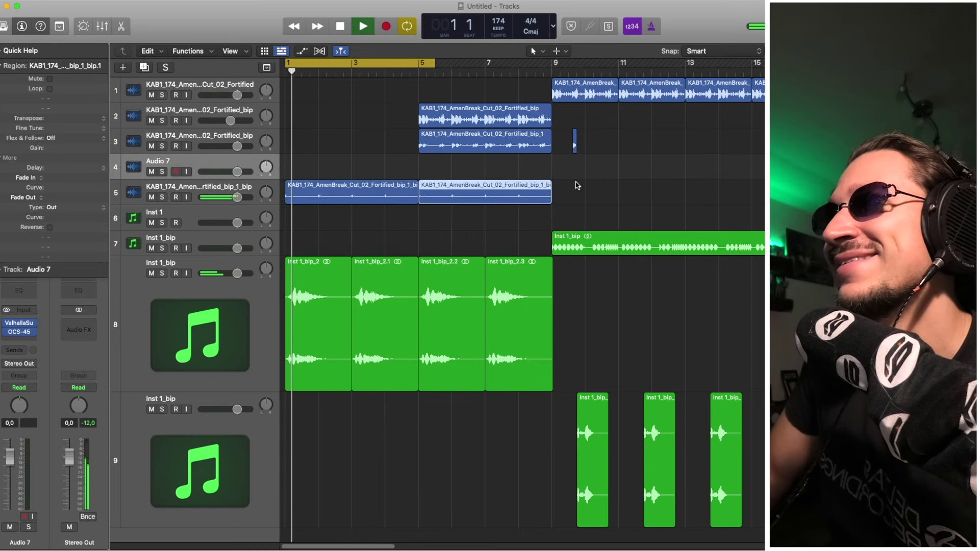
# Set the gain of the four Inst 1_bip_2 regions to +4.4 dB and the bounced slice track's volume to -11.2 dB.
pyautogui.moveTo(237, 197); pyautogui.dragTo(235, 197)
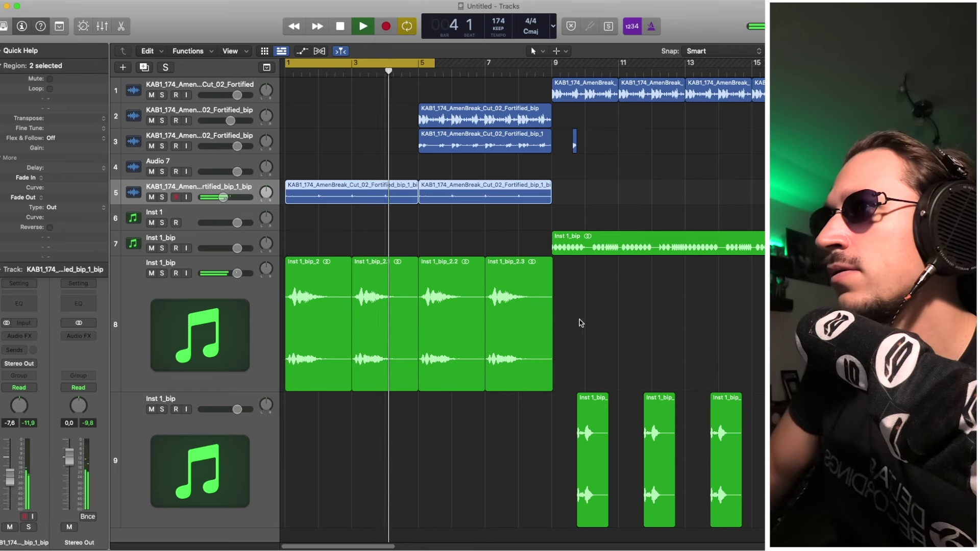
pyautogui.moveTo(585, 320); pyautogui.dragTo(215, 308)
pyautogui.press('space')
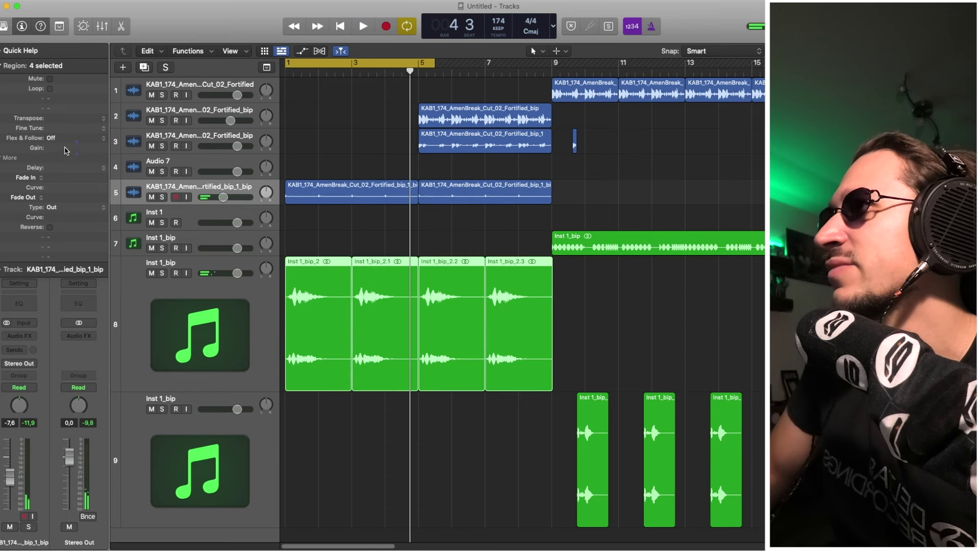
pyautogui.press('space')
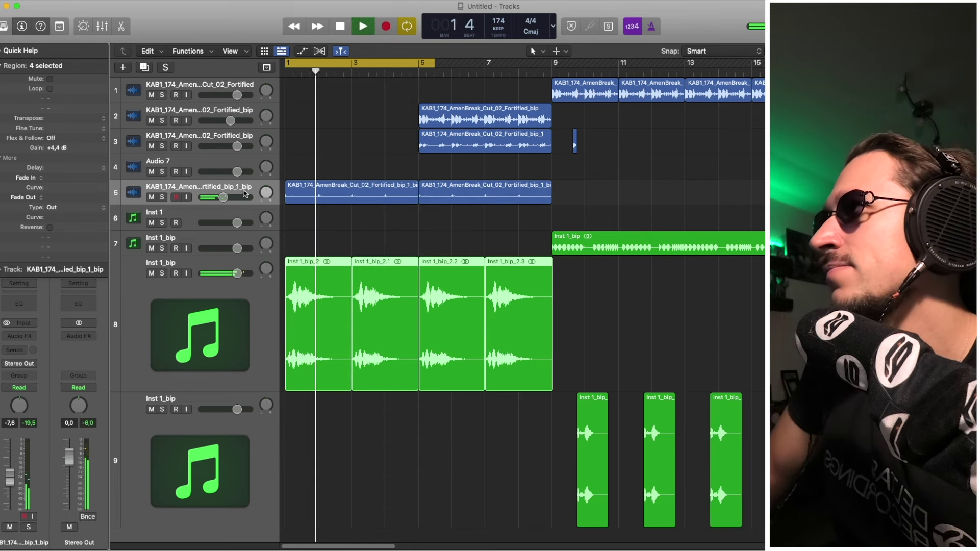
pyautogui.moveTo(17, 467); pyautogui.dragTo(18, 473)
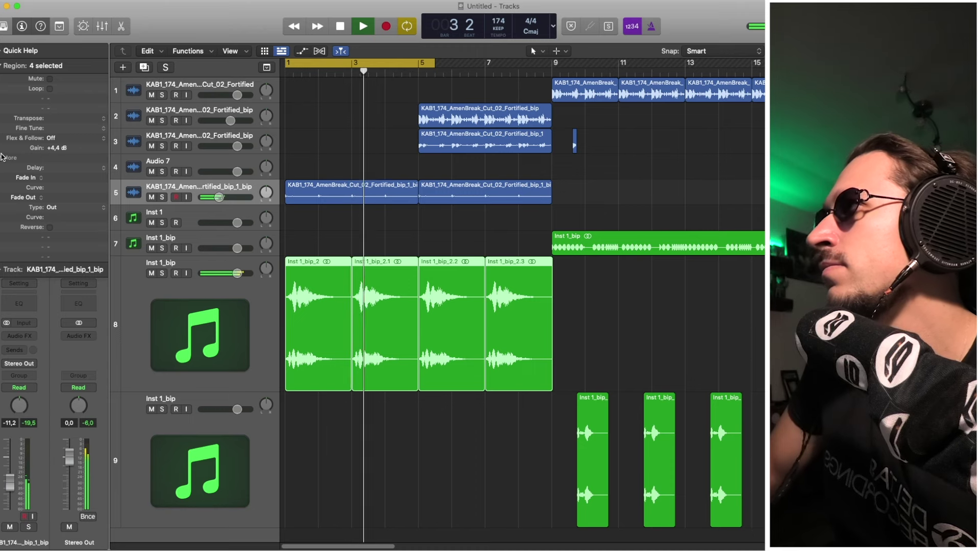
# Audition the break from bar 5 with cycling off and delete track 2, which holds the FilterFreak-processed break.
pyautogui.click(4, 65)
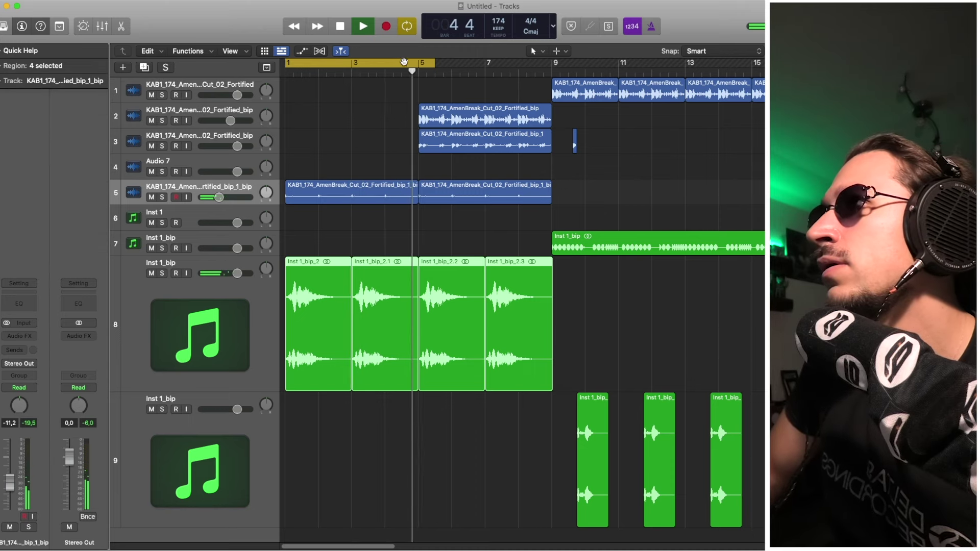
pyautogui.click(418, 69)
pyautogui.click(425, 139)
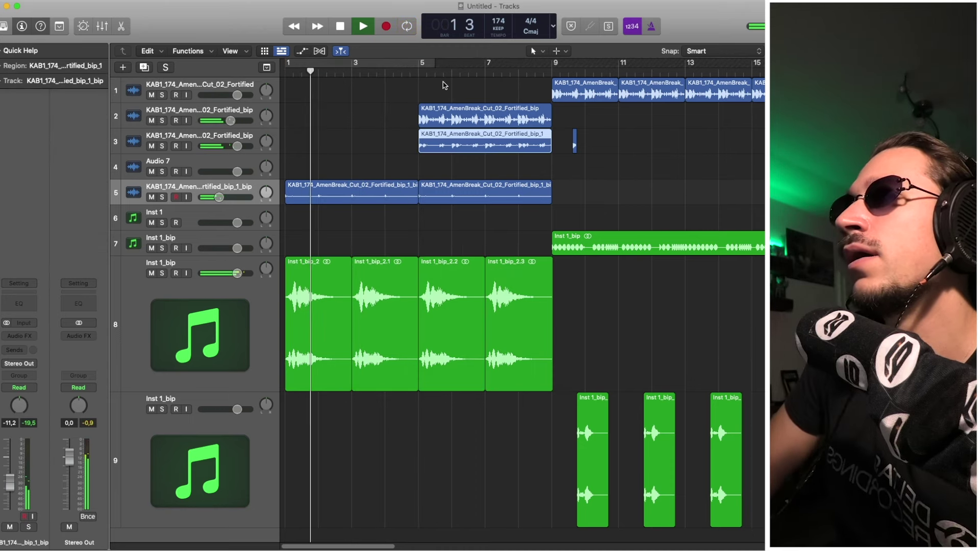
pyautogui.click(422, 70)
pyautogui.press('space')
pyautogui.click(461, 111)
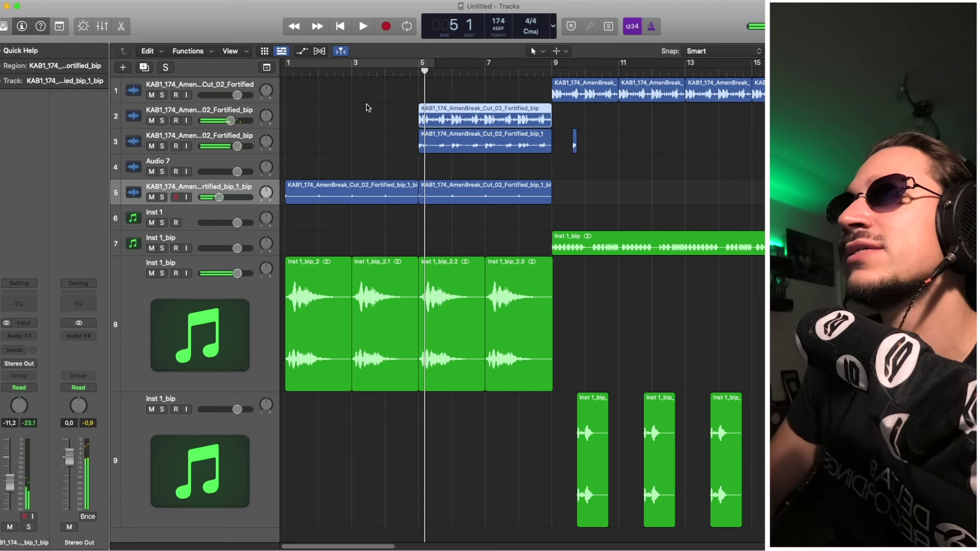
pyautogui.click(237, 109)
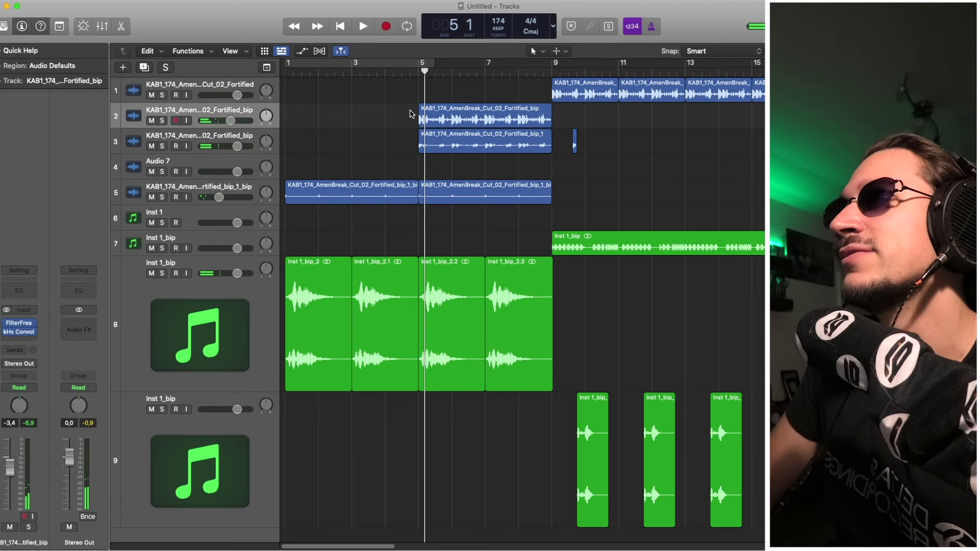
pyautogui.press('super+BackSpace')
pyautogui.press('Return')
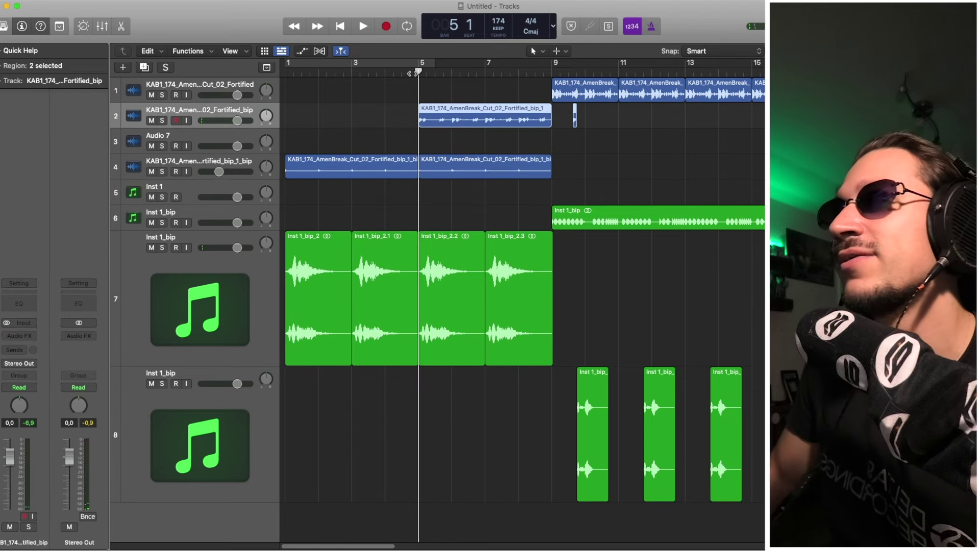
pyautogui.press('space')
# Set the cycle range from bar 8 to bar 11 around the transition into the main loop.
pyautogui.click(184, 190)
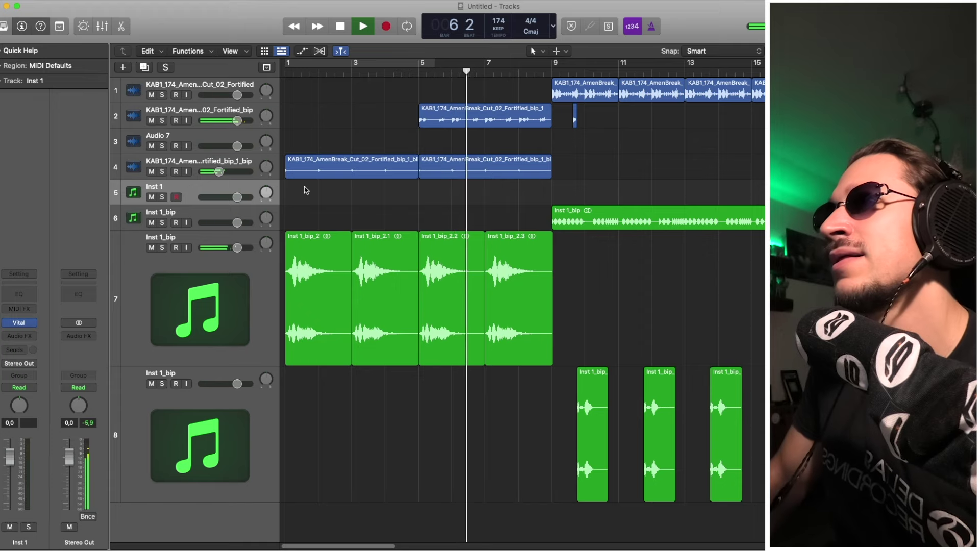
pyautogui.press('super+Up')
pyautogui.press('super+Up')
pyautogui.press('super+Up')
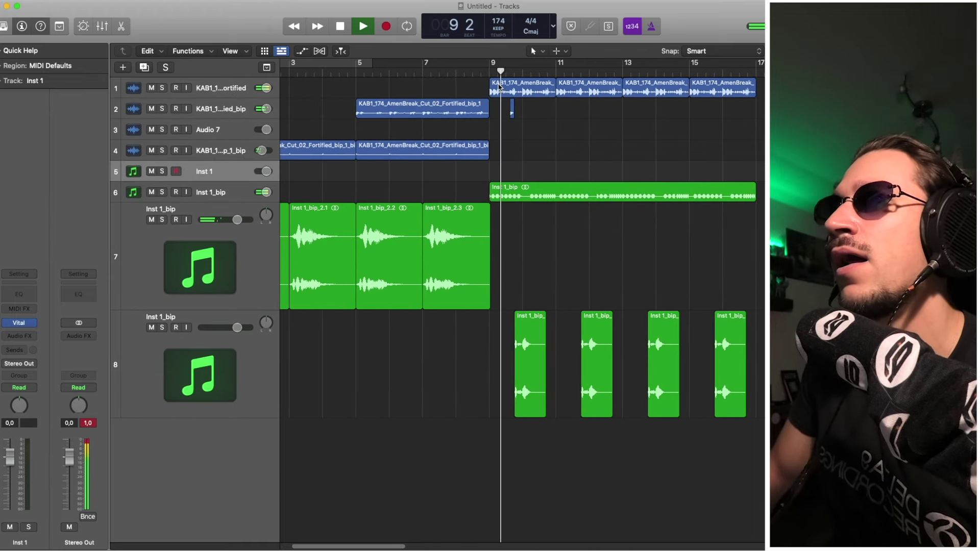
pyautogui.moveTo(456, 63); pyautogui.dragTo(556, 63)
# Cut the last beat before bar 9 out of the intro break, slice and atmosphere regions and audition the gap.
pyautogui.press('space')
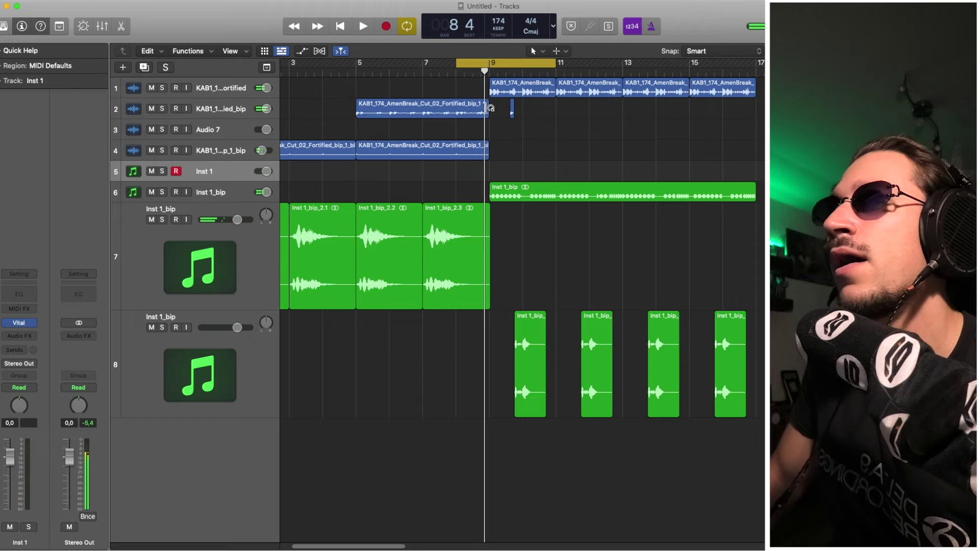
pyautogui.moveTo(482, 105); pyautogui.dragTo(480, 307)
pyautogui.press('space')
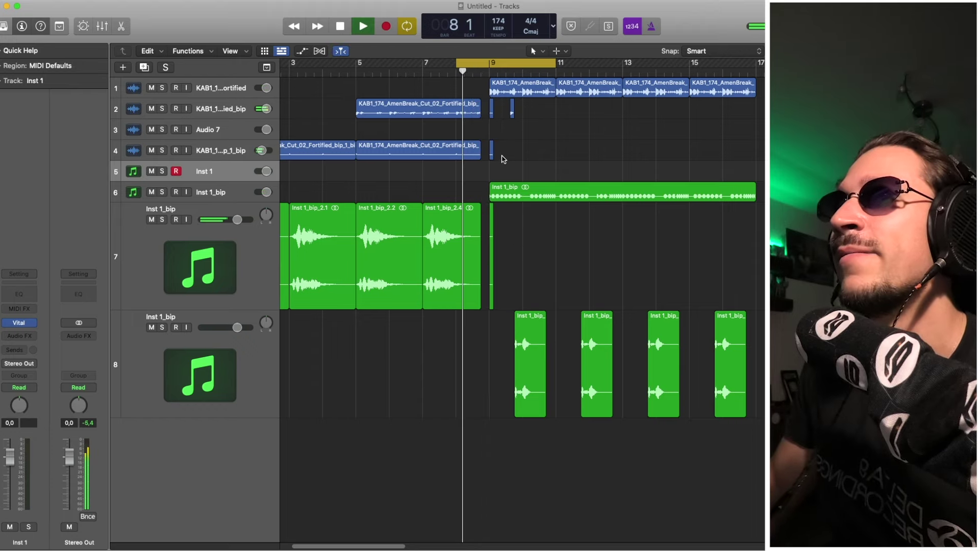
pyautogui.press('space')
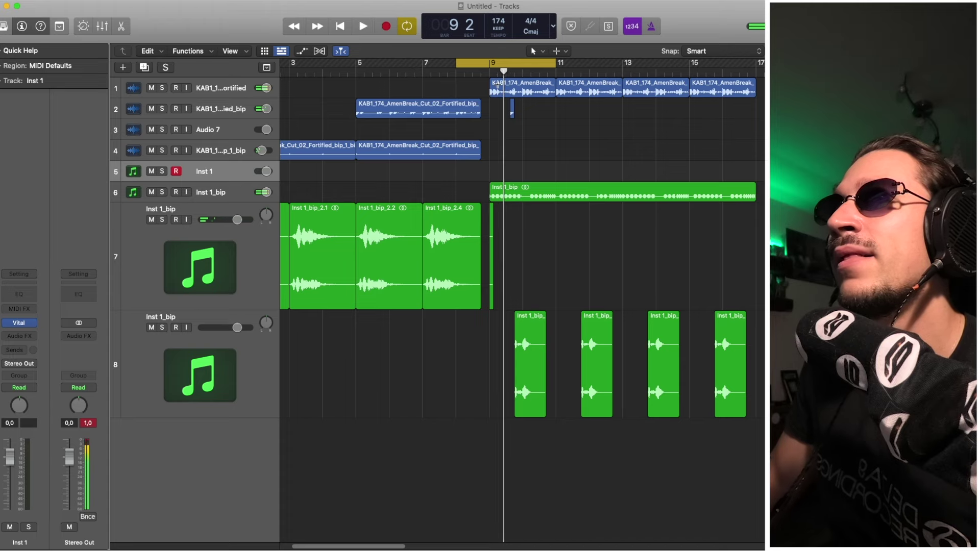
# Create a new audio track below the main break and place a short Amen slice from bar 9 in the gap before bar 9.
pyautogui.moveTo(498, 86); pyautogui.dragTo(502, 112)
pyautogui.click(206, 89)
pyautogui.press('super+alt+a')
pyautogui.press('space')
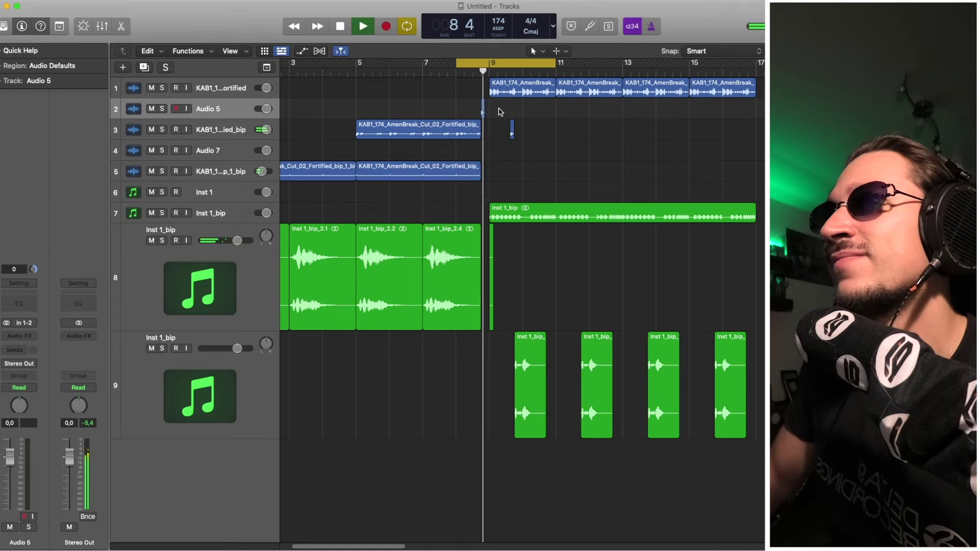
pyautogui.press('space')
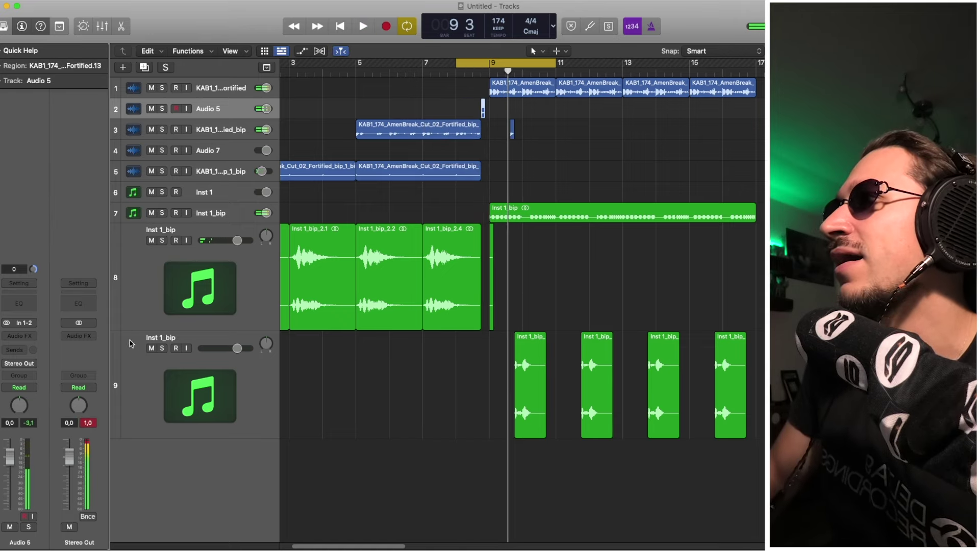
# Insert the stereo Soundtoys EchoBoy Jr on the Audio 5 track and start playback.
pyautogui.click(17, 339)
pyautogui.moveTo(66, 529)
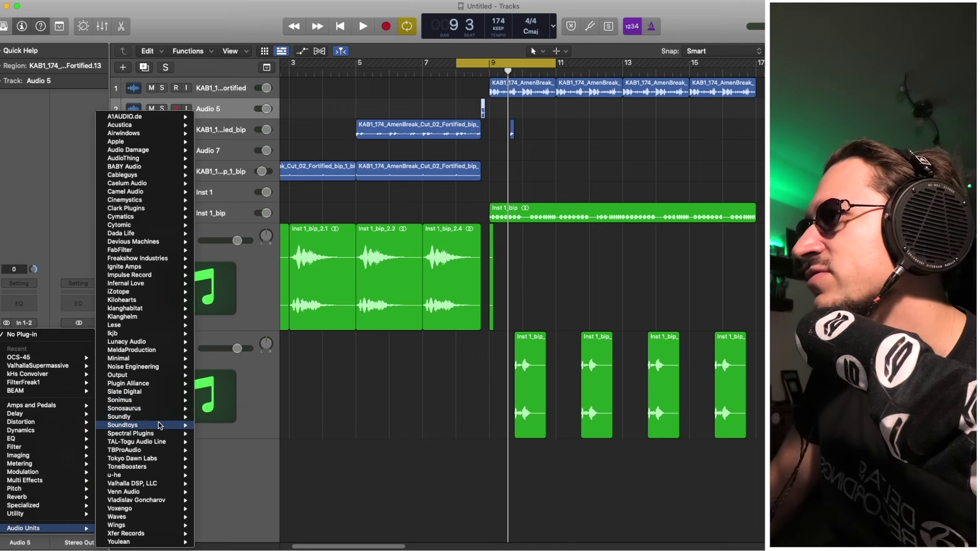
pyautogui.moveTo(160, 425)
pyautogui.moveTo(239, 442)
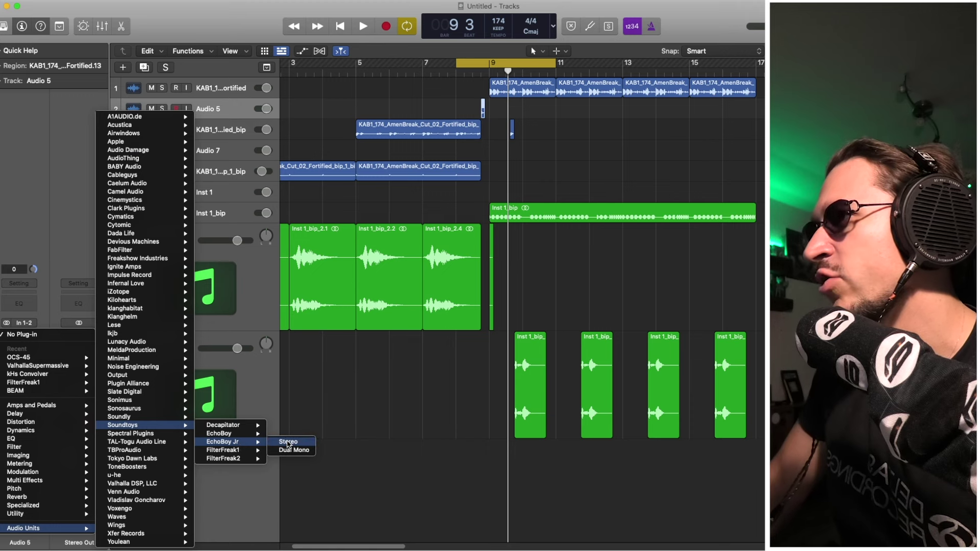
pyautogui.click(289, 442)
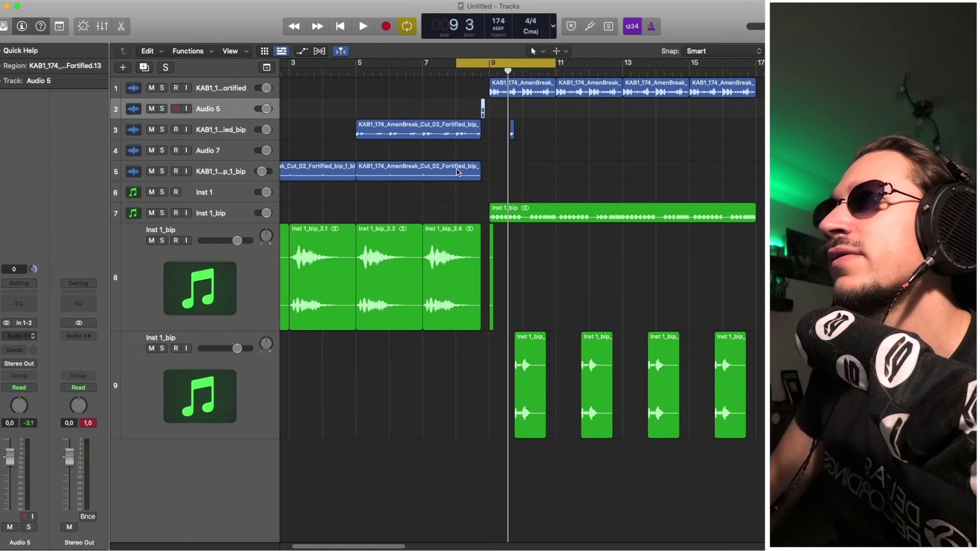
pyautogui.press('space')
# Shorten the cycle range to about one bar, starting one beat before bar 9, and audition the echoed slice.
pyautogui.click(477, 66)
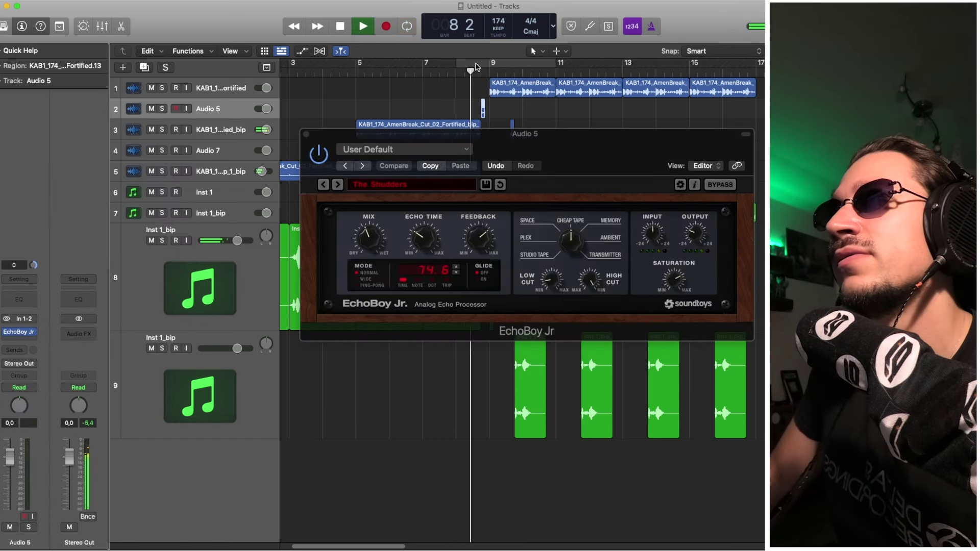
pyautogui.click(496, 64)
pyautogui.click(498, 64)
pyautogui.press('space')
pyautogui.moveTo(495, 63)
pyautogui.mouseDown()
pyautogui.moveTo(510, 64)
pyautogui.moveTo(492, 60)
pyautogui.mouseUp()
pyautogui.press('space')
pyautogui.press('space')
pyautogui.press('space')
pyautogui.press('space')
# Set EchoBoy Jr's echo time to 41.6 and lower its feedback, audition the slice and close the plug-in.
pyautogui.moveTo(478, 236); pyautogui.dragTo(474, 257)
pyautogui.press('space')
pyautogui.press('space')
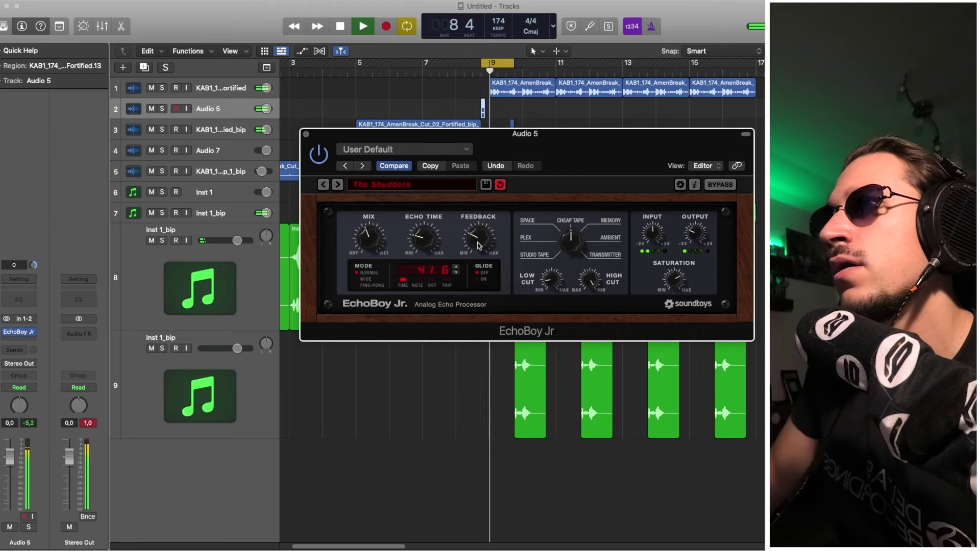
pyautogui.press('space')
pyautogui.click(306, 135)
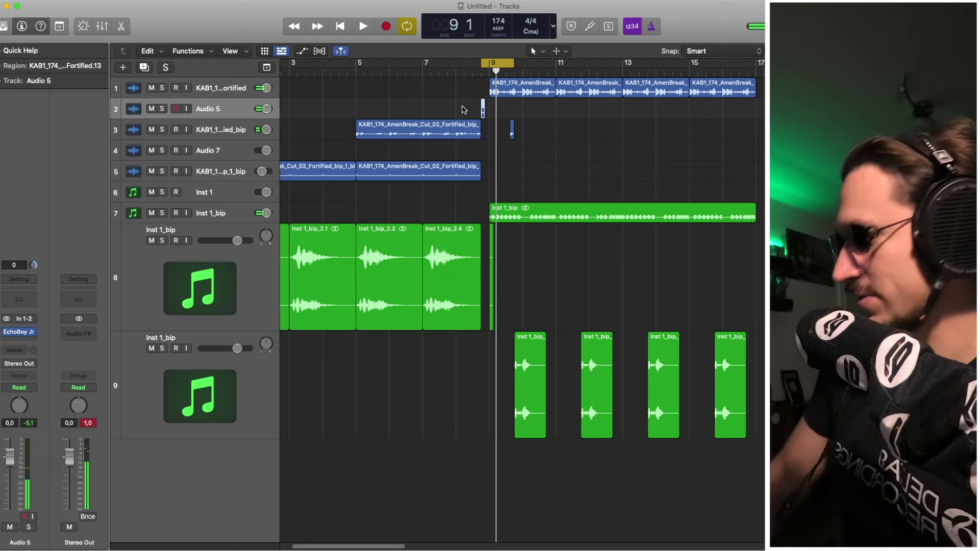
# Bounce the echoed Amen slice in place, delete its source track Audio 5 and audition the bounced slice.
pyautogui.hotkey('ctrl', 'b')
pyautogui.press('Return')
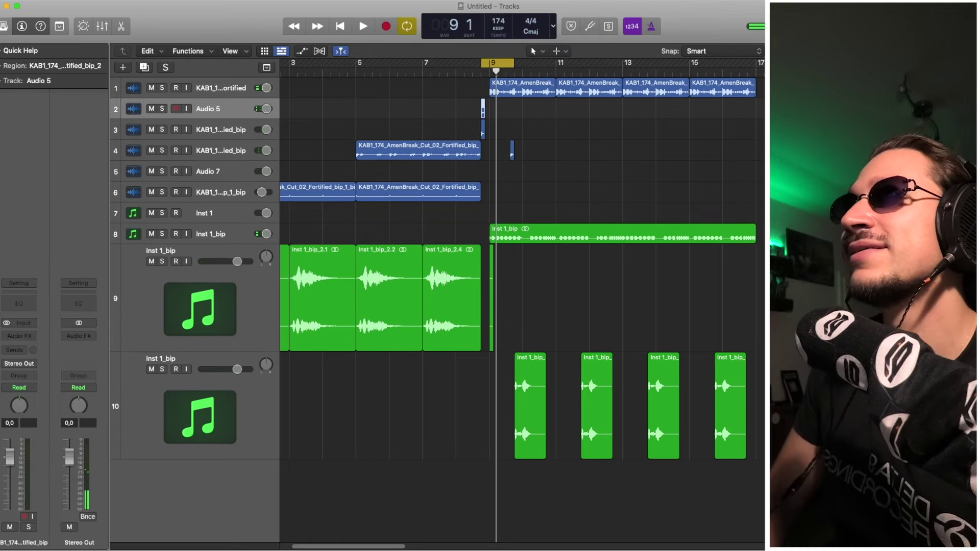
pyautogui.press('super+BackSpace')
pyautogui.doubleClick(462, 71)
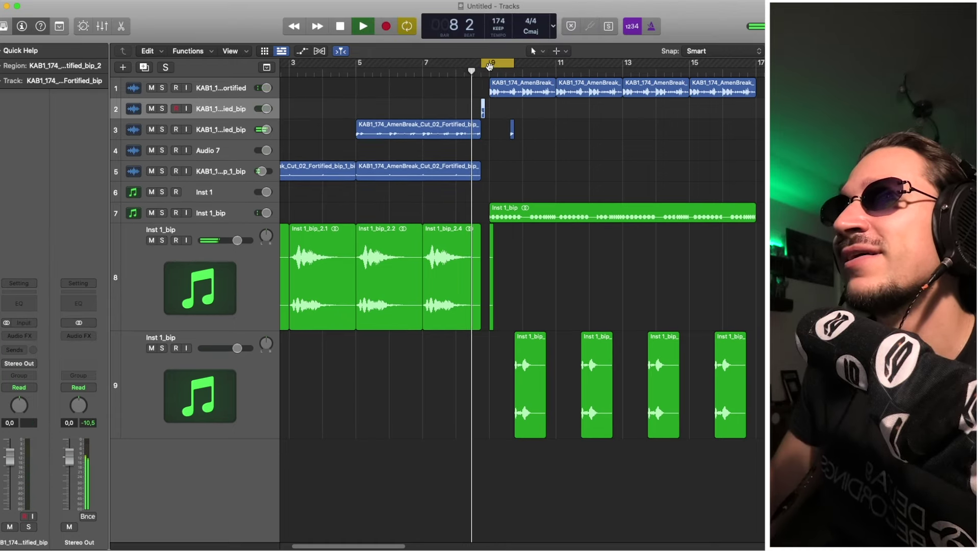
pyautogui.click(502, 64)
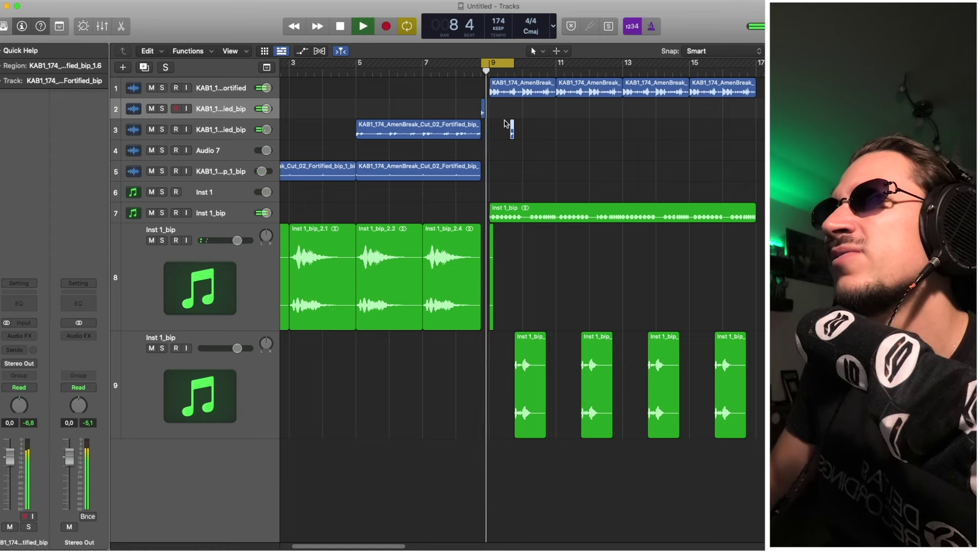
pyautogui.press('space')
# Lengthen the bounced slice so it ends at bar 9 and audition the transition into the drop.
pyautogui.scroll(5, 502, 118)
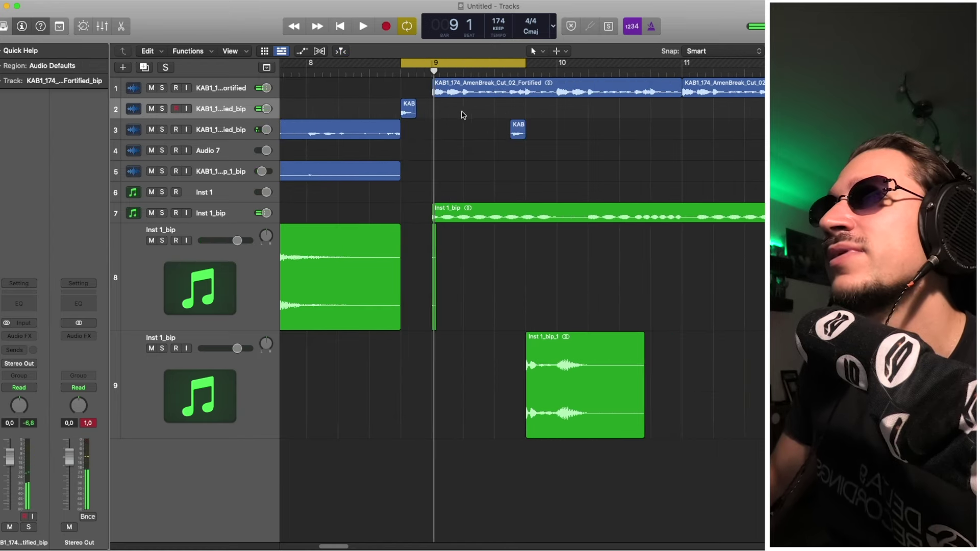
pyautogui.moveTo(419, 110); pyautogui.dragTo(431, 109)
pyautogui.press('space')
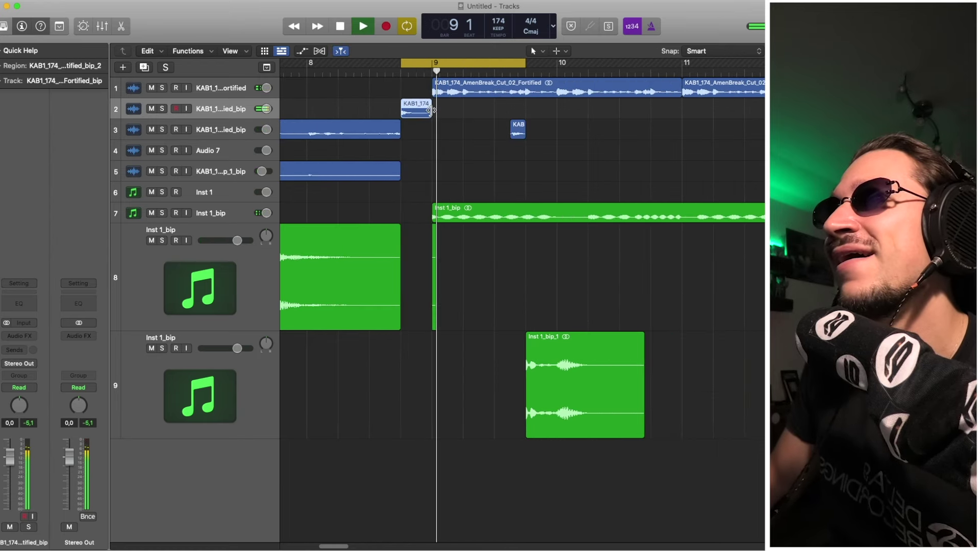
pyautogui.scroll(-5, 345, 74)
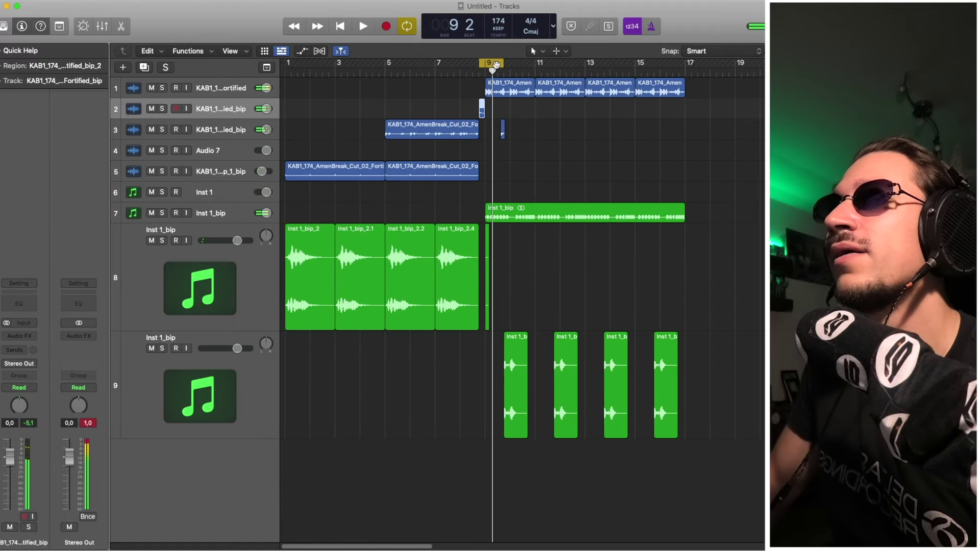
# Move the cycle range to bars 9 to 12 and listen to the drop section.
pyautogui.moveTo(498, 65); pyautogui.dragTo(559, 67)
pyautogui.click(500, 365)
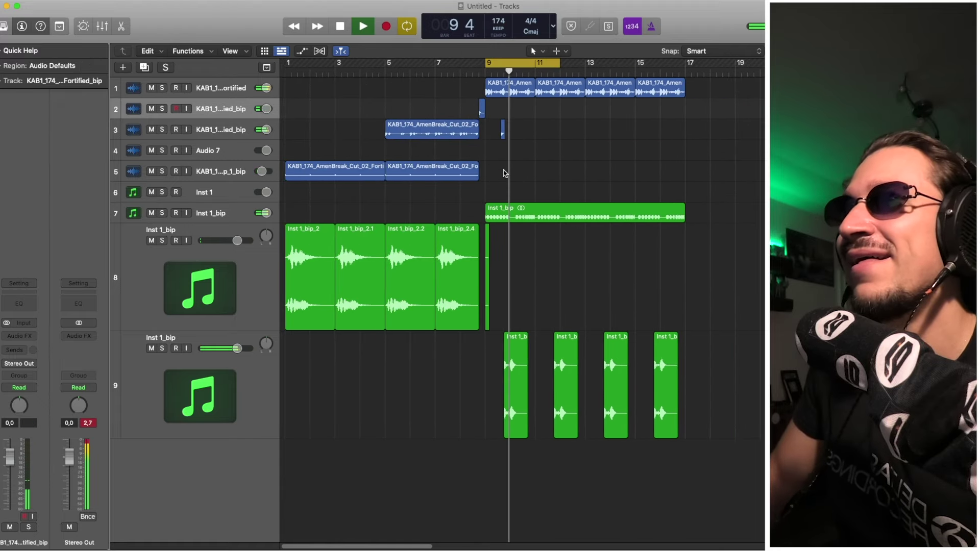
pyautogui.click(515, 64)
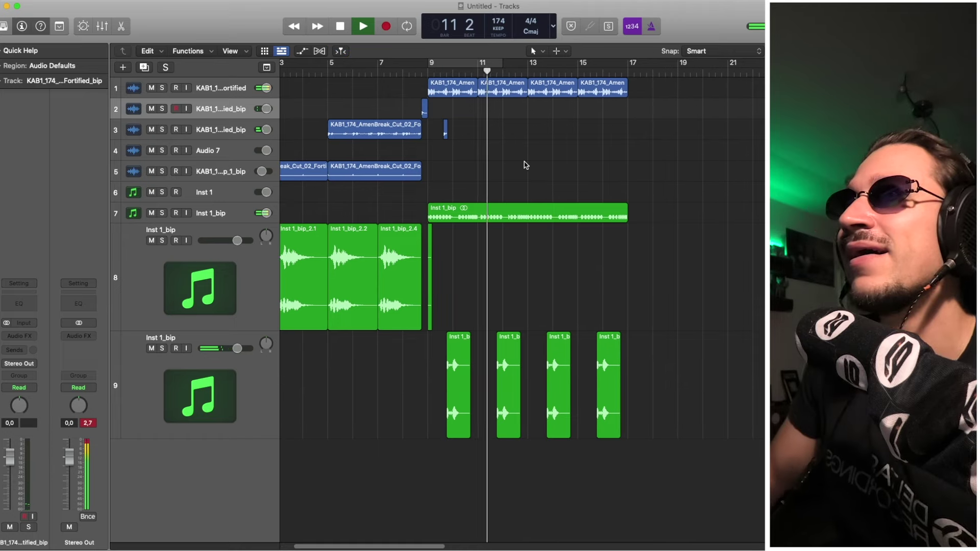
pyautogui.press('space')
# Set the cycle to bar 12, cut that bar out of the main Amen break and move it onto a new audio track below.
pyautogui.moveTo(513, 65)
pyautogui.mouseDown()
pyautogui.moveTo(527, 66)
pyautogui.moveTo(521, 83)
pyautogui.mouseUp()
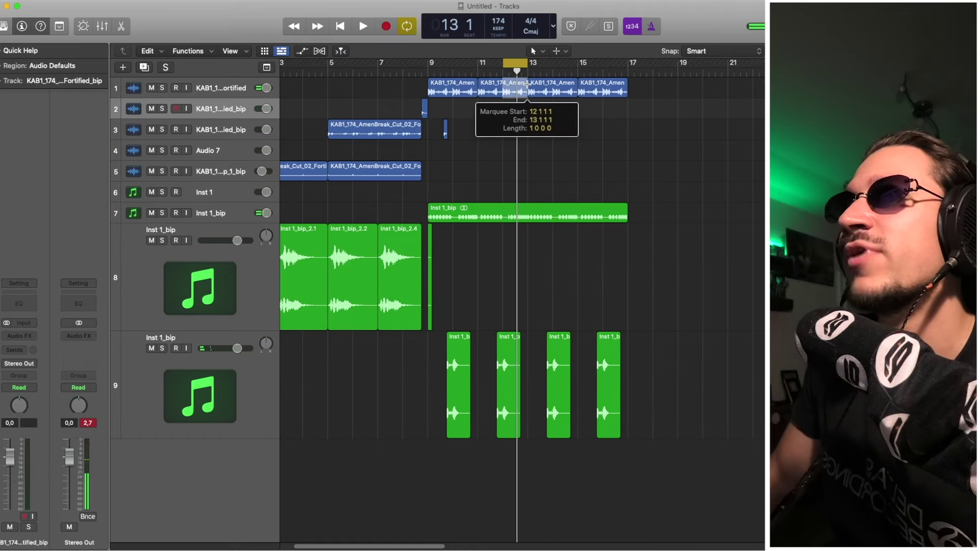
pyautogui.click(521, 86)
pyautogui.click(214, 94)
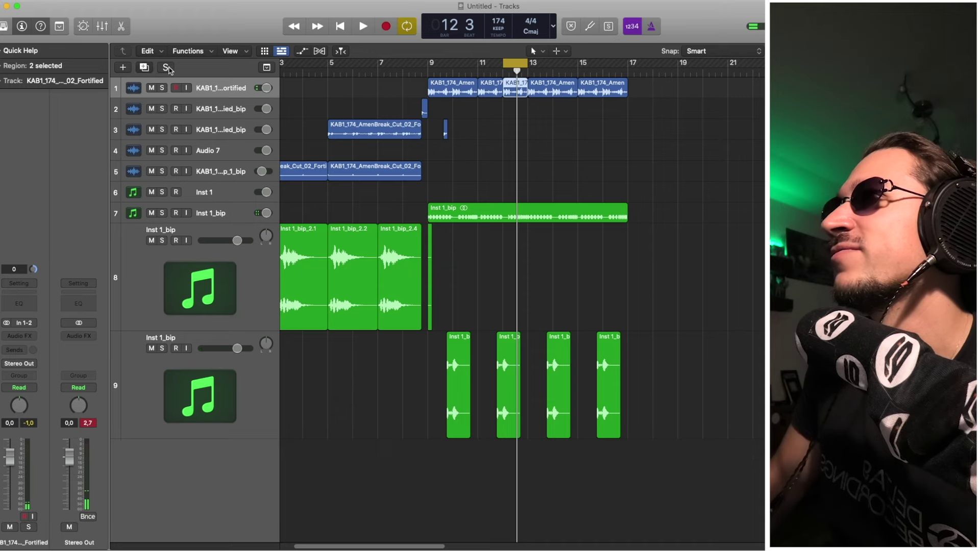
pyautogui.press('alt+super+a')
pyautogui.moveTo(519, 91); pyautogui.dragTo(518, 108)
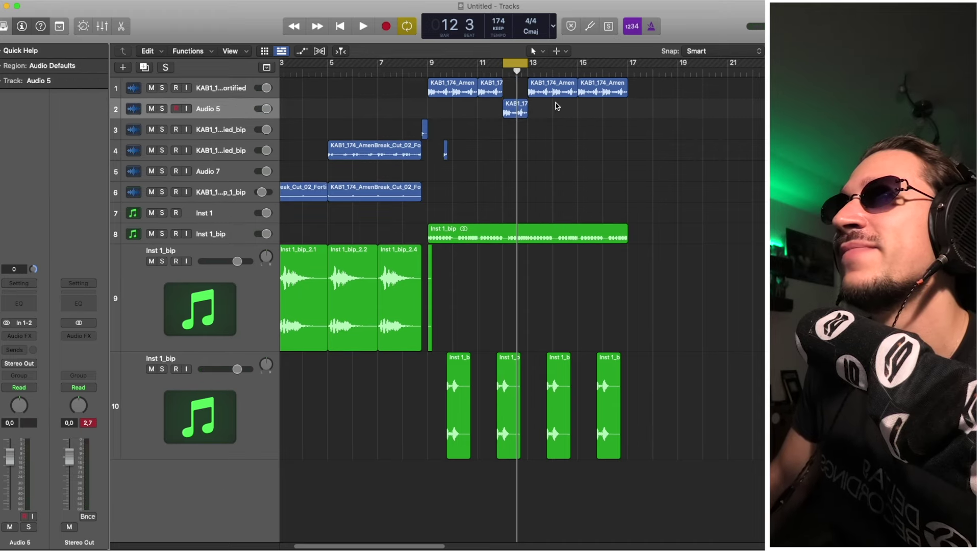
# Audition the bar 12 break on Audio 5 and cut its first beat into two eighth-note slices.
pyautogui.press('super+Right')
pyautogui.press('super+Right')
pyautogui.press('super+Right')
pyautogui.press('super+Right')
pyautogui.press('super+Right')
pyautogui.press('space')
pyautogui.press('space')
pyautogui.press('space')
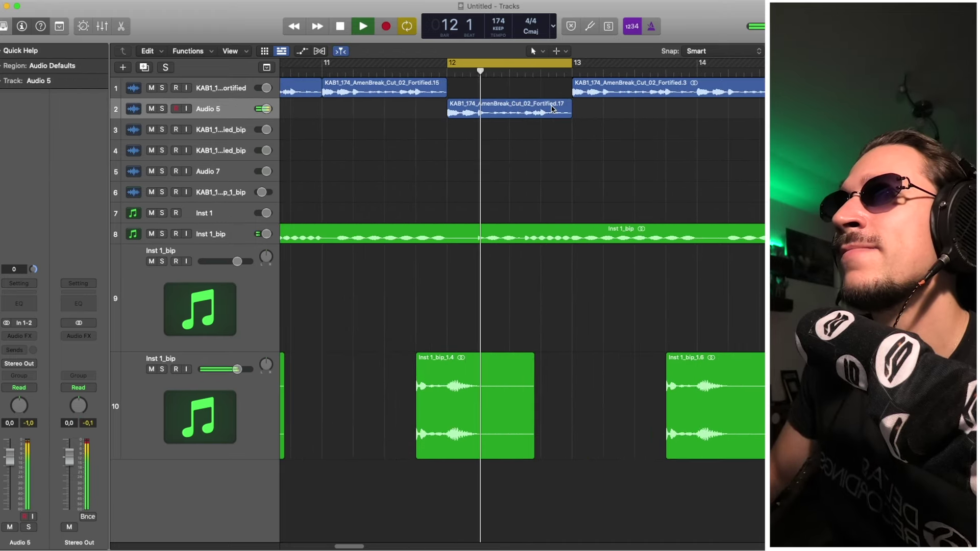
pyautogui.press('space')
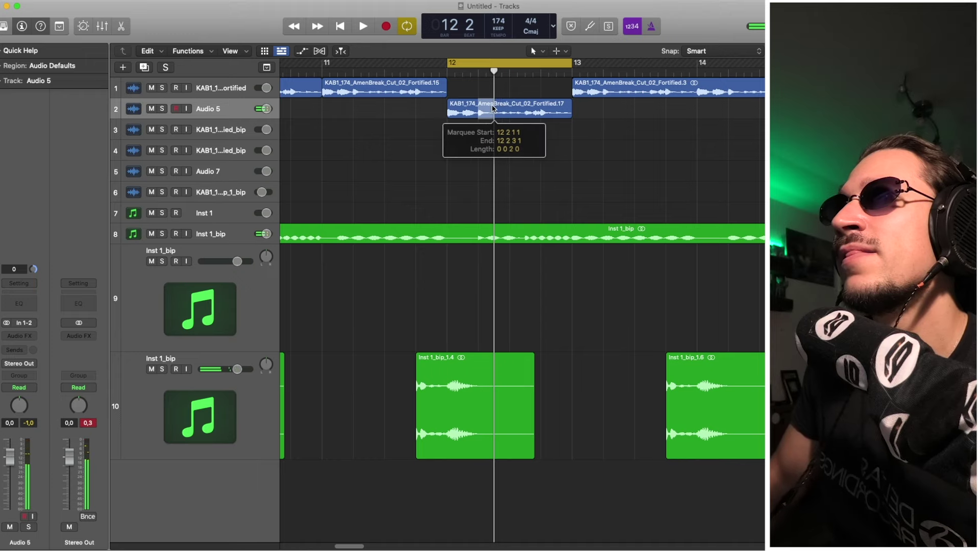
pyautogui.moveTo(493, 109); pyautogui.dragTo(479, 111)
pyautogui.press('space')
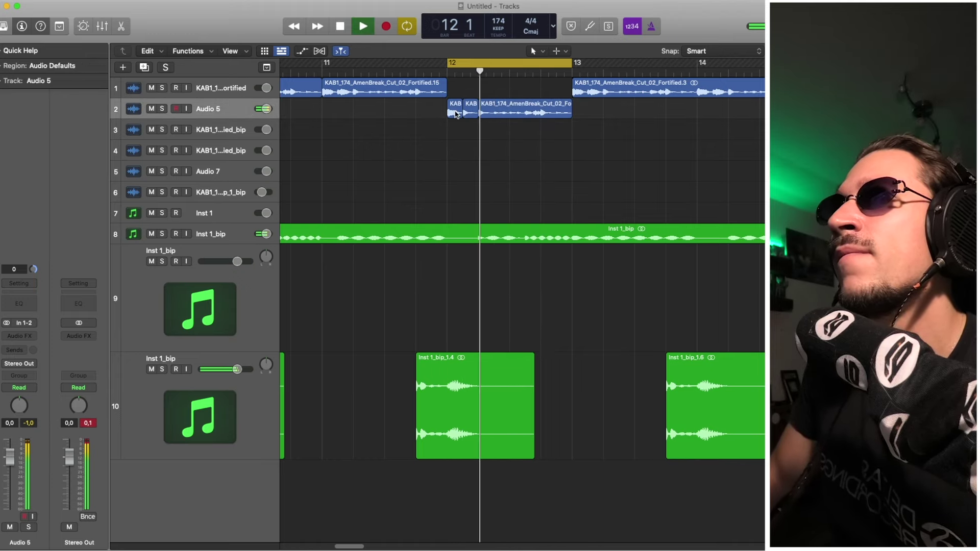
pyautogui.press('space')
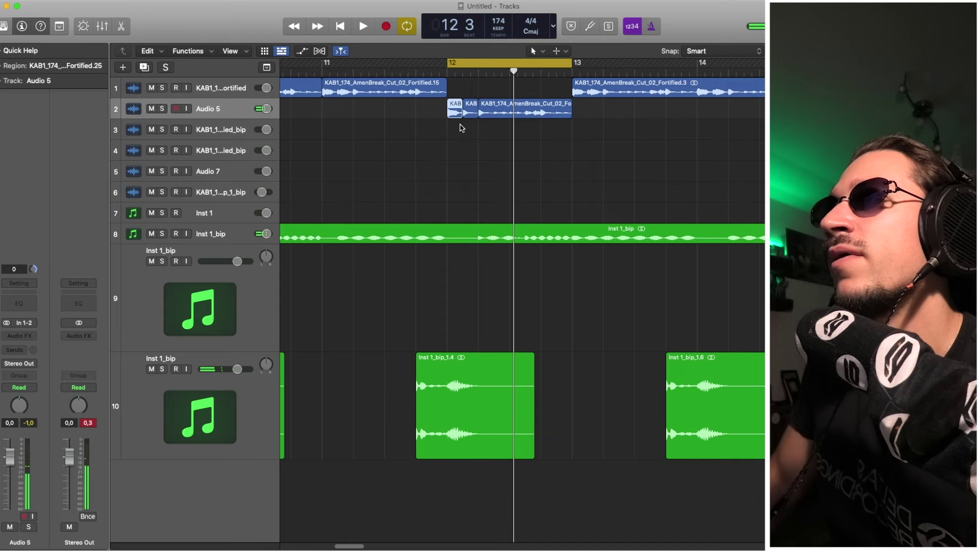
# Copy the first eighth-note slice to beat 3 of bar 12, remove the stray slice on the track below and audition.
pyautogui.moveTo(455, 107)
pyautogui.mouseDown()
pyautogui.moveTo(454, 130)
pyautogui.moveTo(478, 135)
pyautogui.moveTo(493, 129)
pyautogui.moveTo(454, 109)
pyautogui.moveTo(508, 110)
pyautogui.mouseUp()
pyautogui.click(473, 130)
pyautogui.press('space')
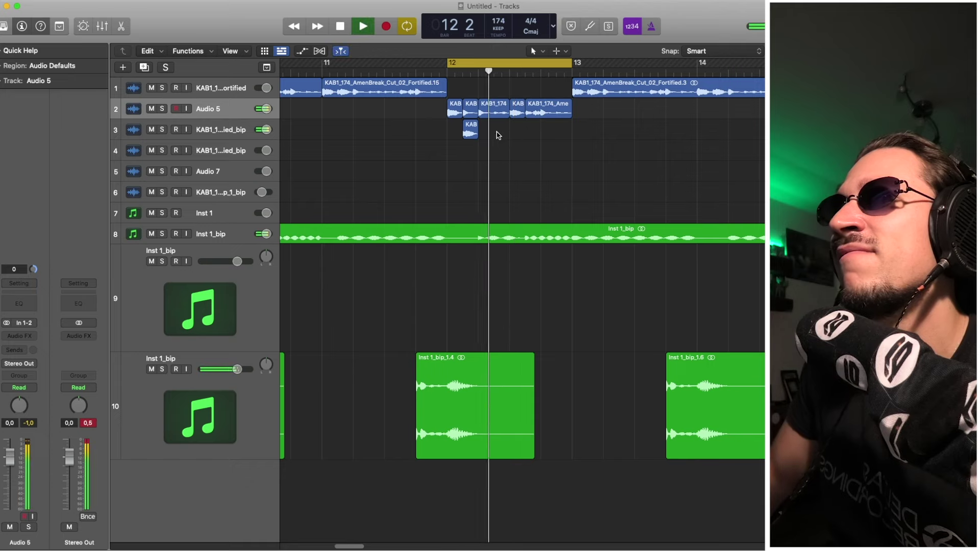
pyautogui.press('Delete')
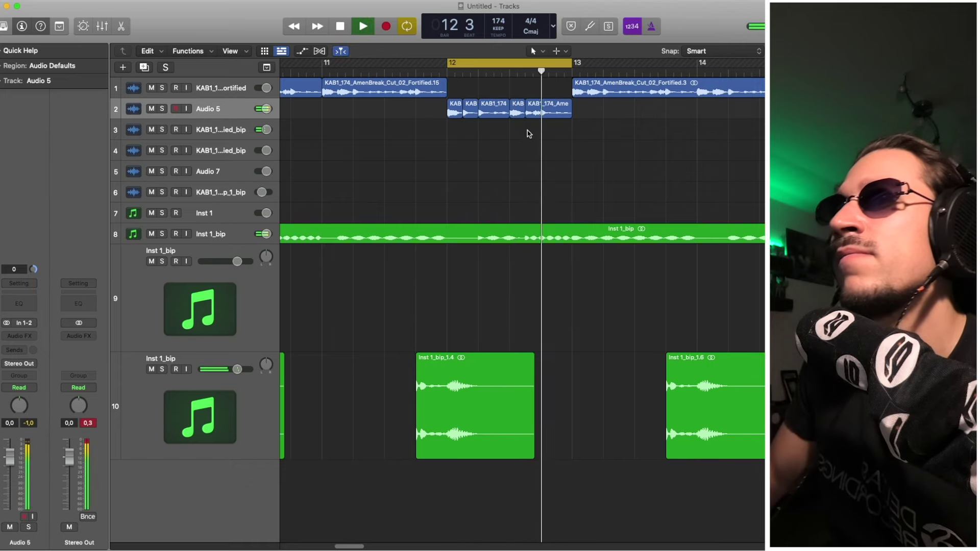
pyautogui.press('space')
pyautogui.press('space')
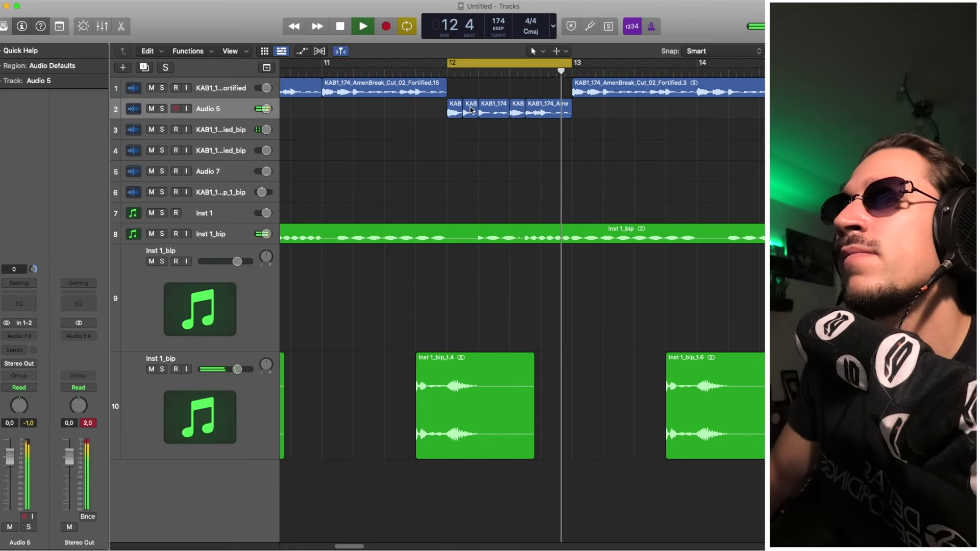
# Copy the second eighth-note slice to the last eighth of bar 12, audition the pattern and select all the slices on Audio 5.
pyautogui.press('space')
pyautogui.moveTo(470, 113); pyautogui.dragTo(566, 116)
pyautogui.press('space')
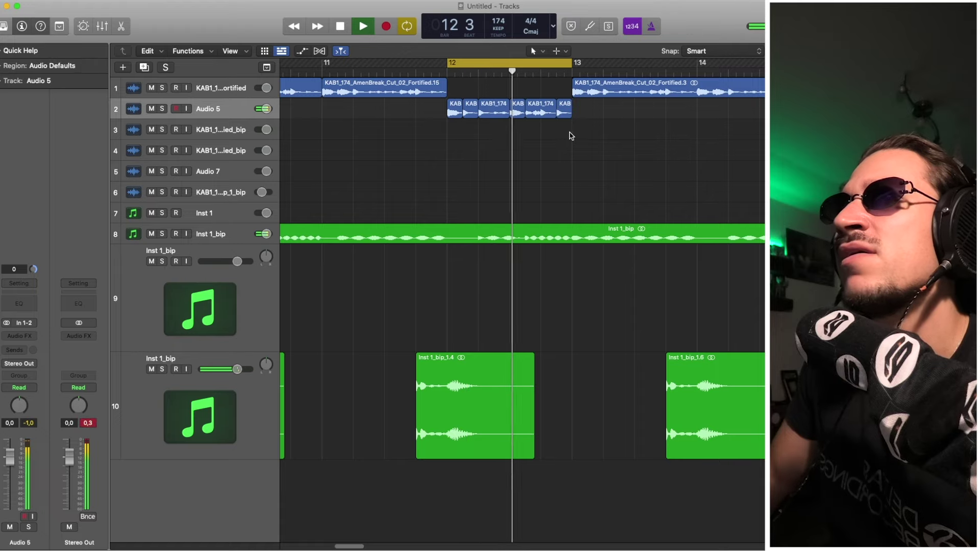
pyautogui.moveTo(666, 132); pyautogui.dragTo(455, 116)
pyautogui.press('space')
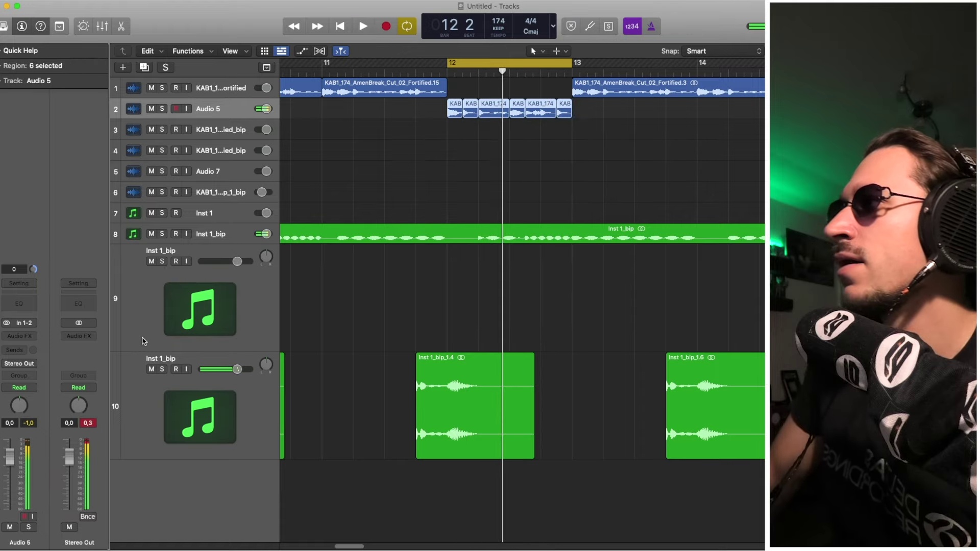
# Insert the stereo EchoBoy Jr on the Audio 5 track and audition the sliced bar.
pyautogui.click(29, 338)
pyautogui.moveTo(63, 364)
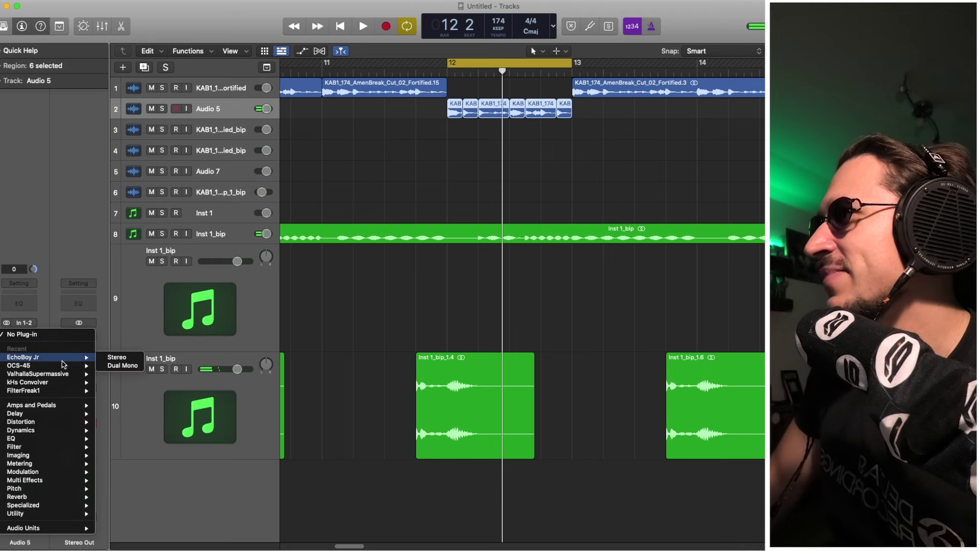
pyautogui.click(103, 360)
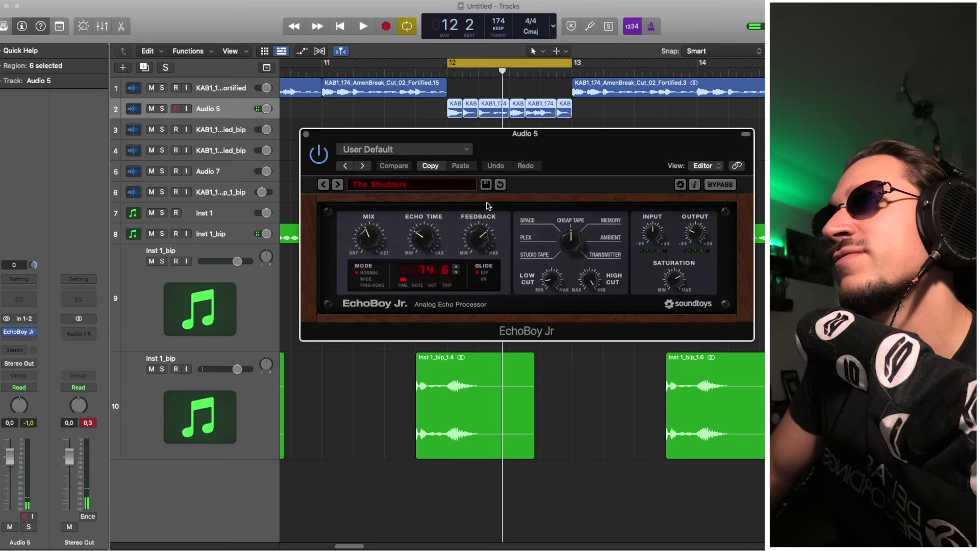
pyautogui.press('space')
pyautogui.press('space')
pyautogui.press('space')
# Set EchoBoy Jr's echo time to 32.6, switch its mode to Wide and audition the result.
pyautogui.moveTo(428, 238); pyautogui.dragTo(430, 247)
pyautogui.press('space')
pyautogui.press('space')
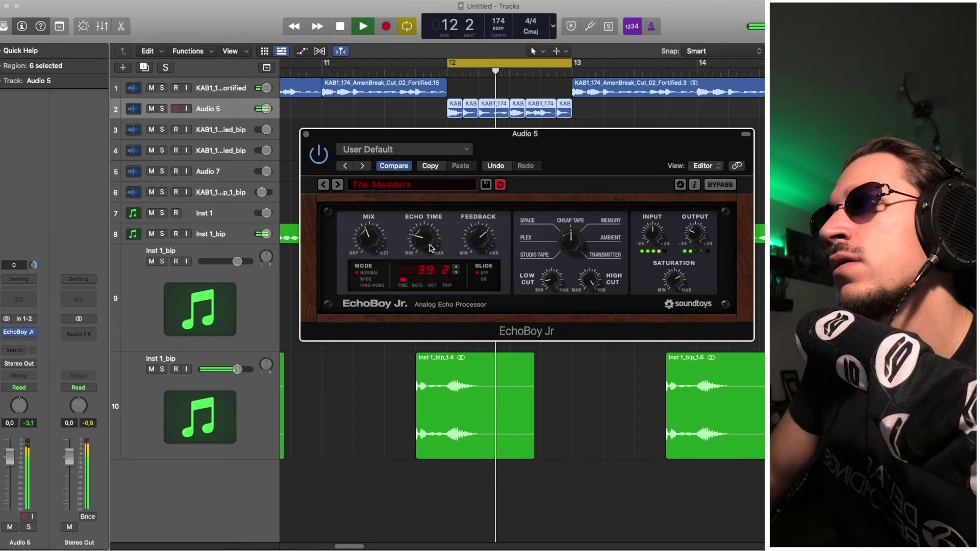
pyautogui.moveTo(432, 238); pyautogui.dragTo(434, 243)
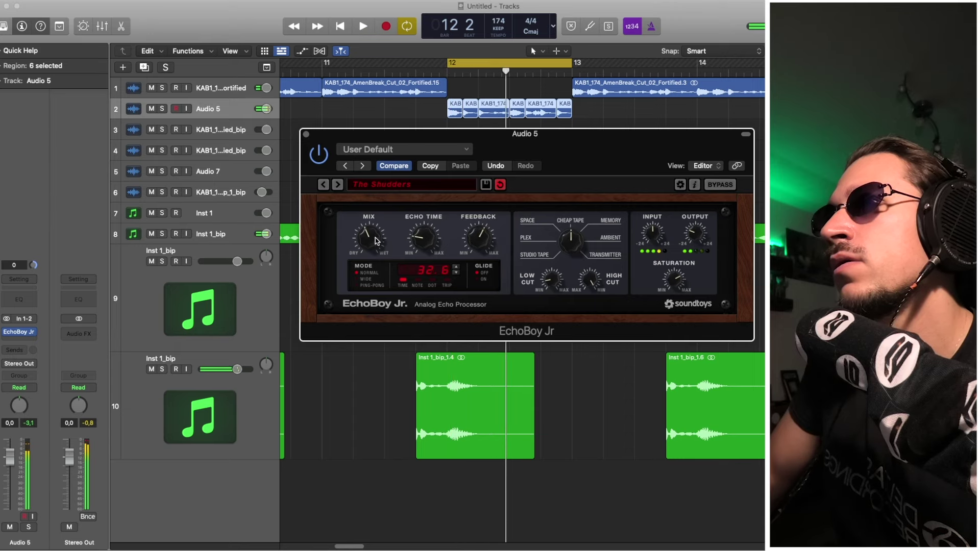
pyautogui.press('space')
pyautogui.click(365, 280)
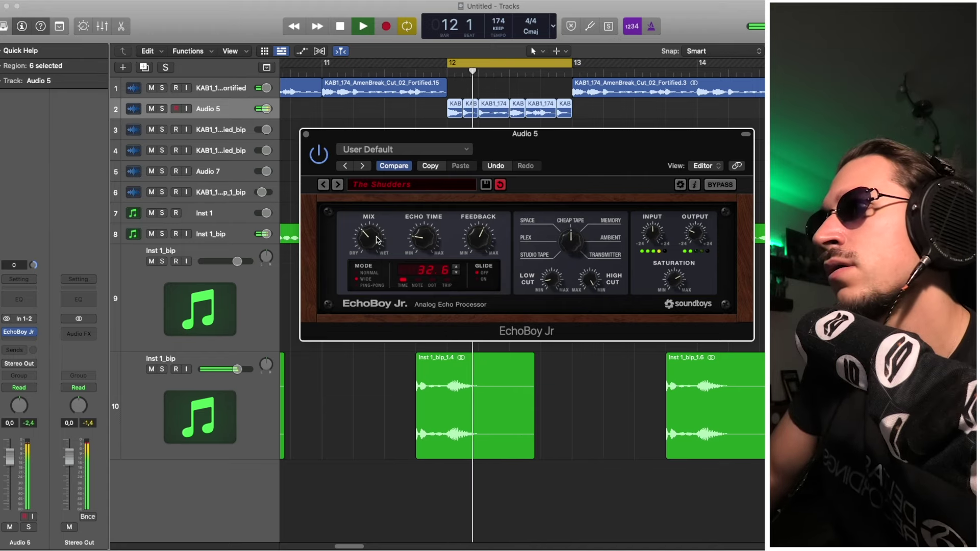
pyautogui.press('space')
# Insert the stereo kHs Convolver after EchoBoy Jr on Audio 5, set its mix to 27 % and audition the sliced bar.
pyautogui.click(25, 339)
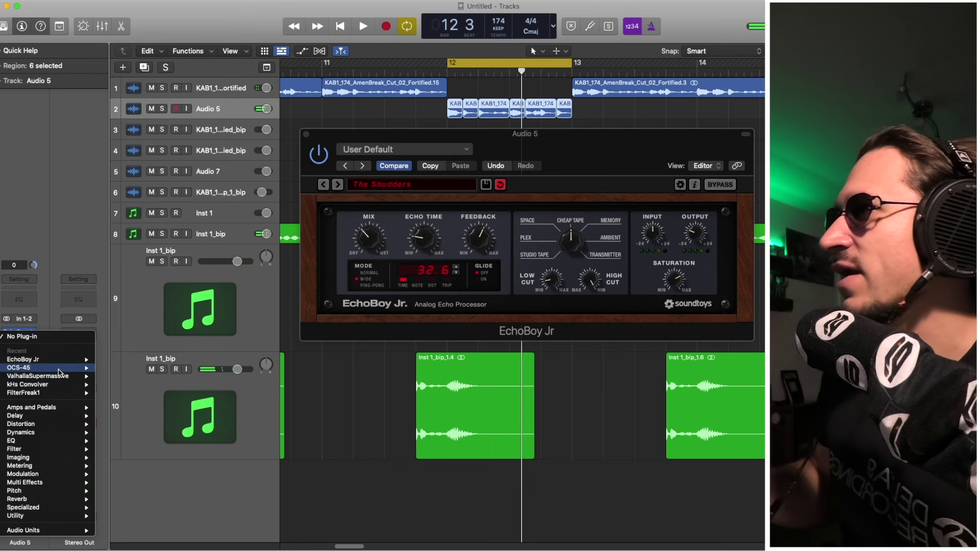
pyautogui.moveTo(69, 384)
pyautogui.click(116, 384)
pyautogui.press('space')
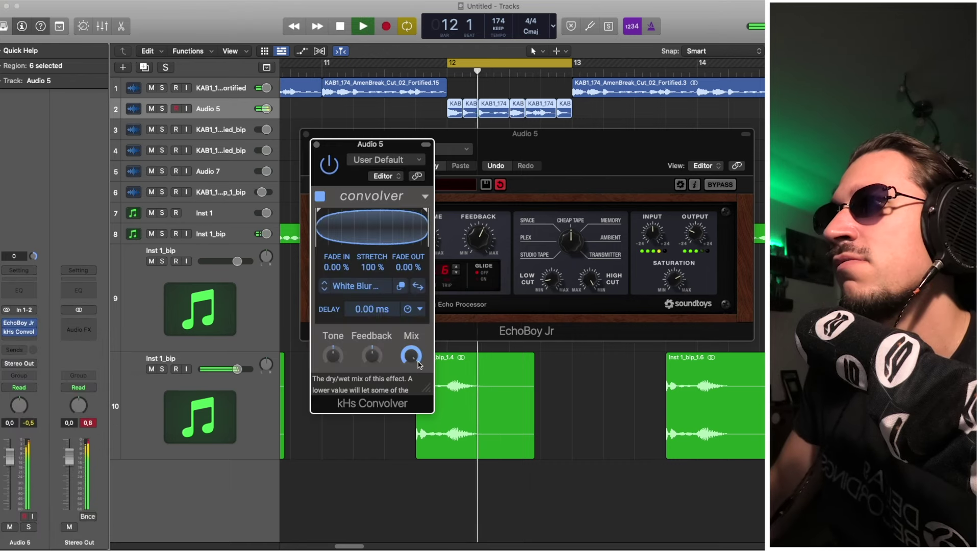
pyautogui.press('space')
pyautogui.press('space')
pyautogui.moveTo(410, 356); pyautogui.dragTo(410, 371)
pyautogui.press('space')
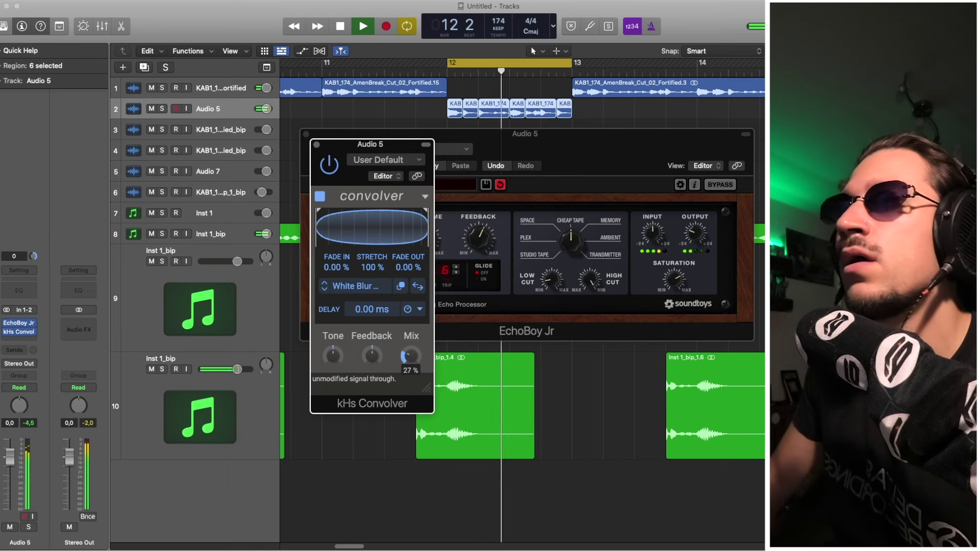
pyautogui.press('space')
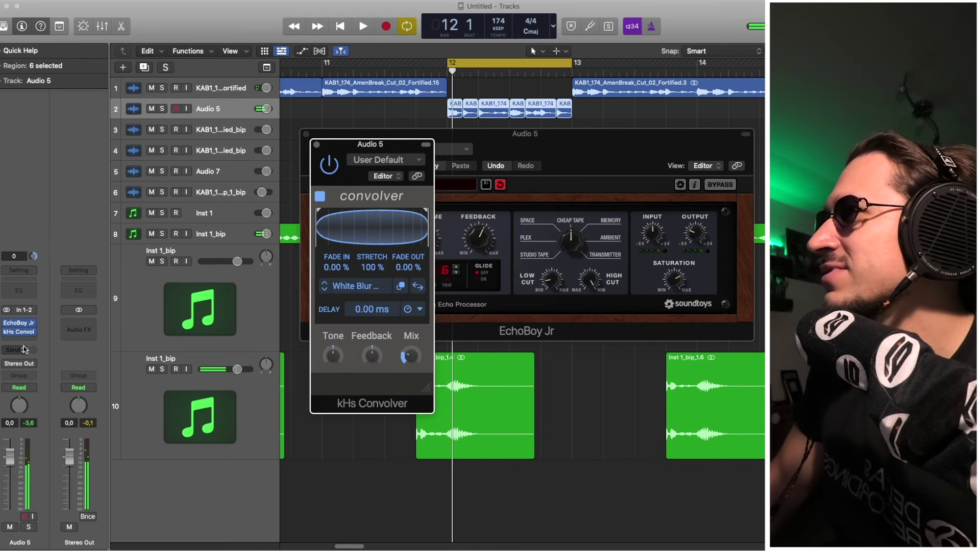
# Insert the stereo Kilohearts kHs Formant Filter after the Convolver on Audio 5 and play the sliced bar.
pyautogui.click(25, 336)
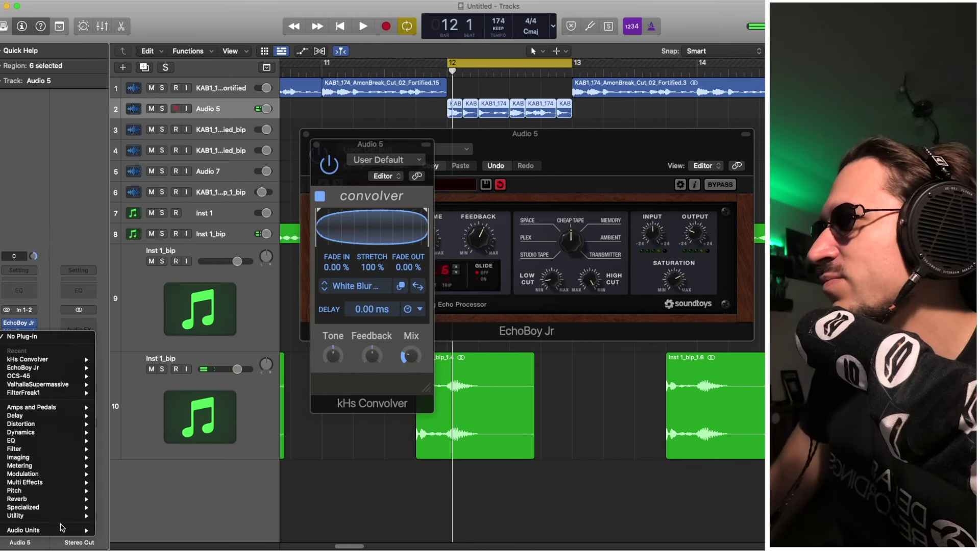
pyautogui.moveTo(60, 529)
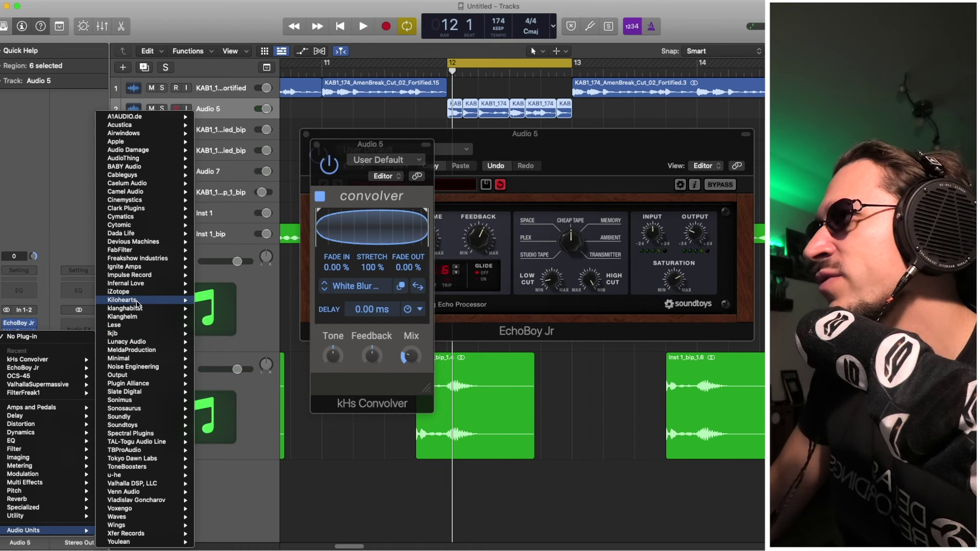
pyautogui.moveTo(137, 305)
pyautogui.moveTo(253, 420)
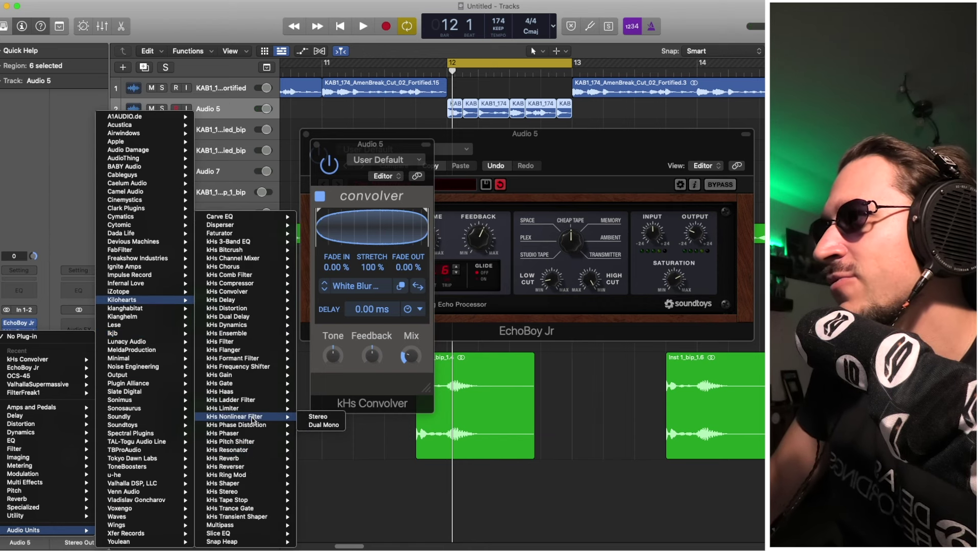
pyautogui.moveTo(268, 331)
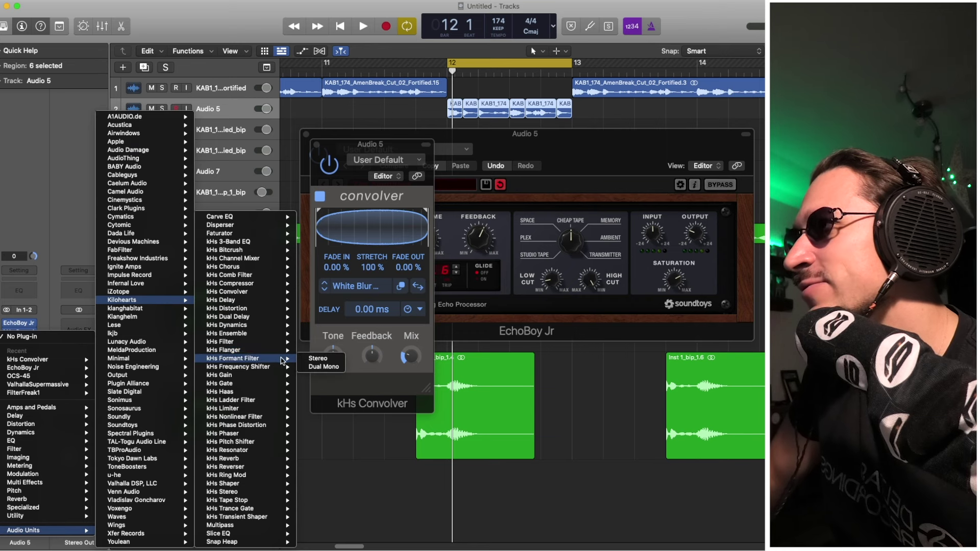
pyautogui.click(310, 358)
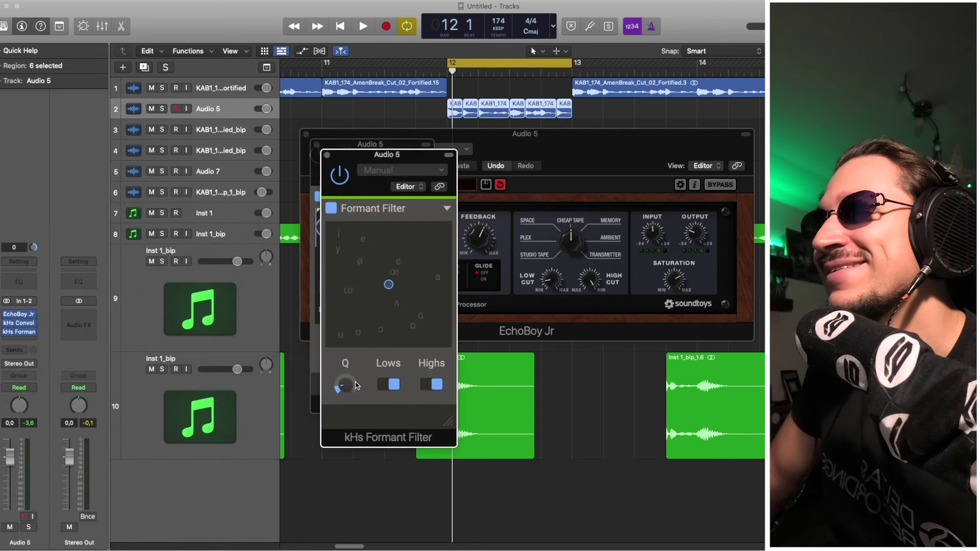
pyautogui.press('space')
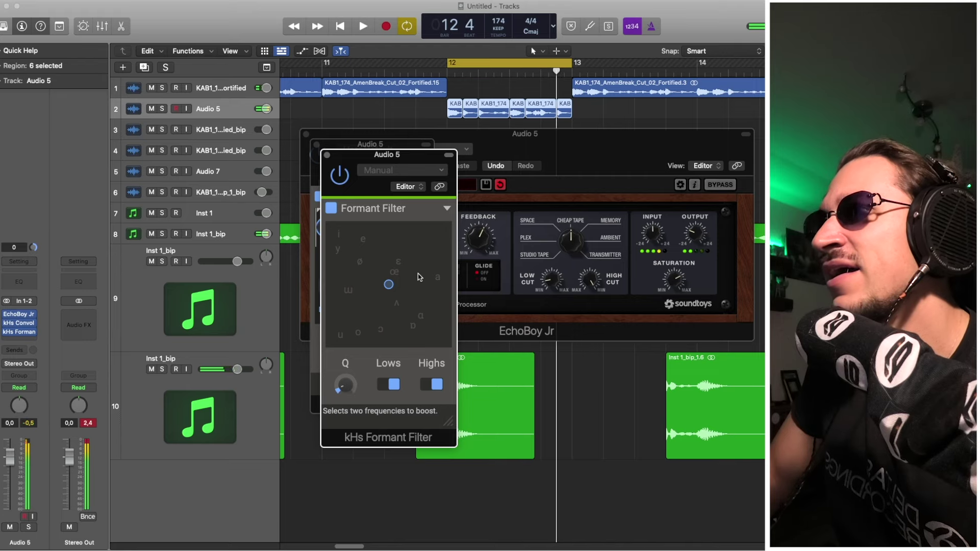
# Move the Formant Filter's vowel point to between ø, œ and ɯ while auditioning the sliced bar.
pyautogui.moveTo(389, 284); pyautogui.dragTo(443, 262)
pyautogui.press('space')
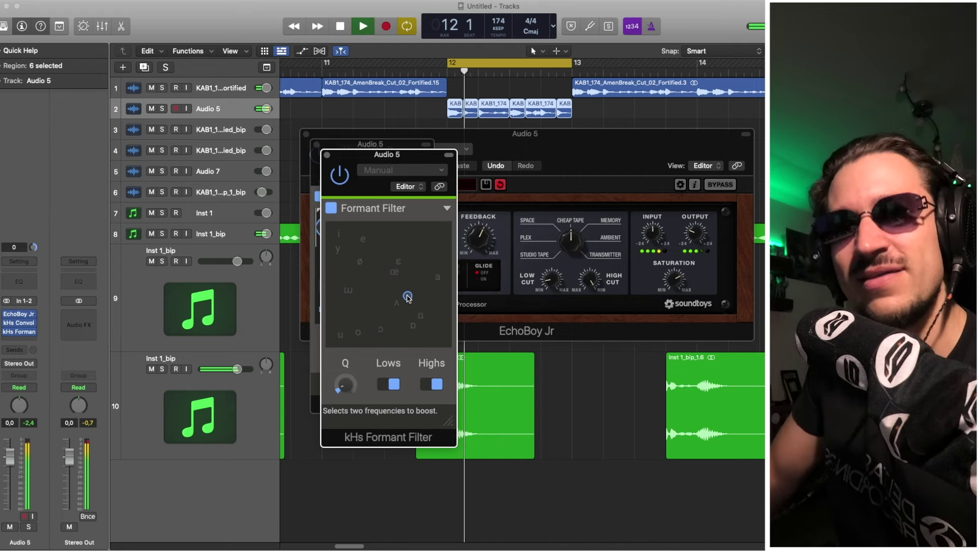
pyautogui.moveTo(408, 298); pyautogui.dragTo(373, 309)
pyautogui.press('space')
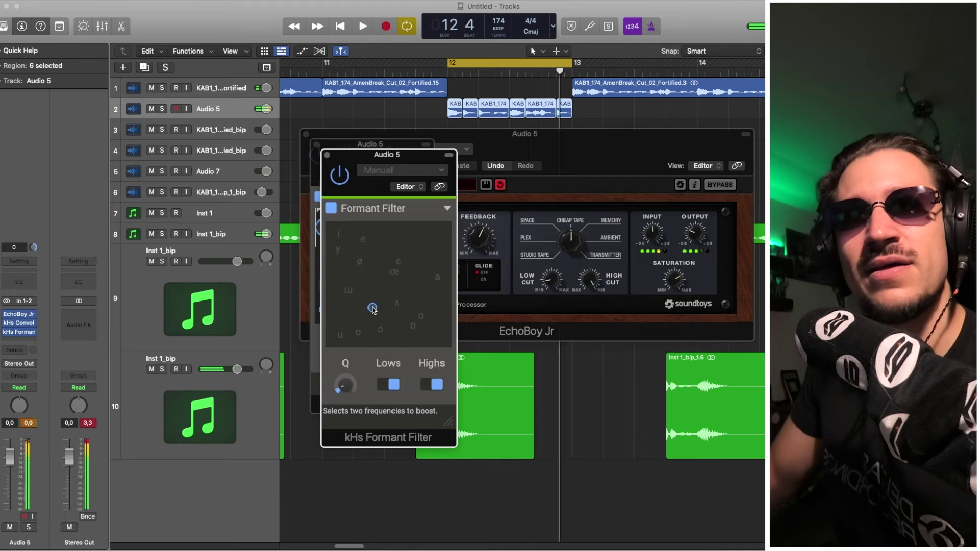
pyautogui.press('space')
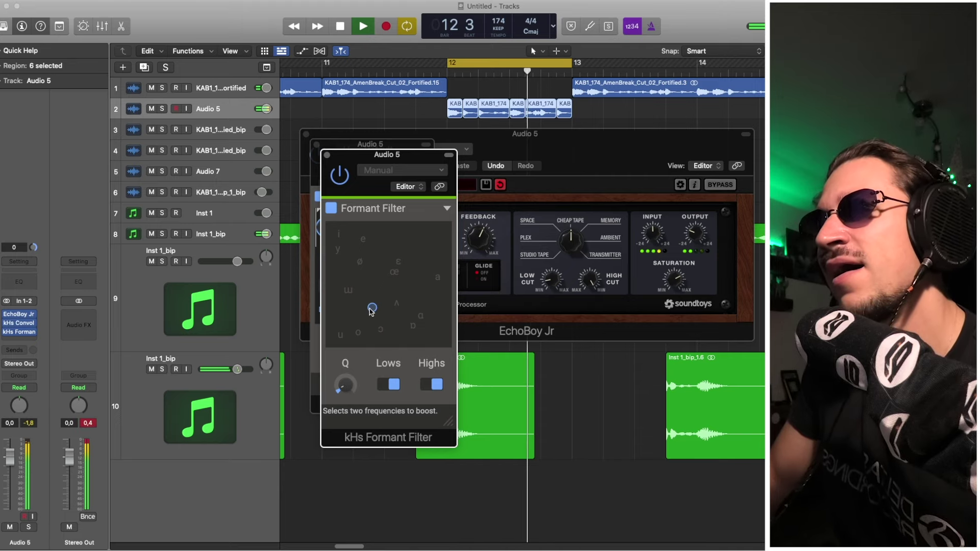
pyautogui.moveTo(372, 311); pyautogui.dragTo(392, 251)
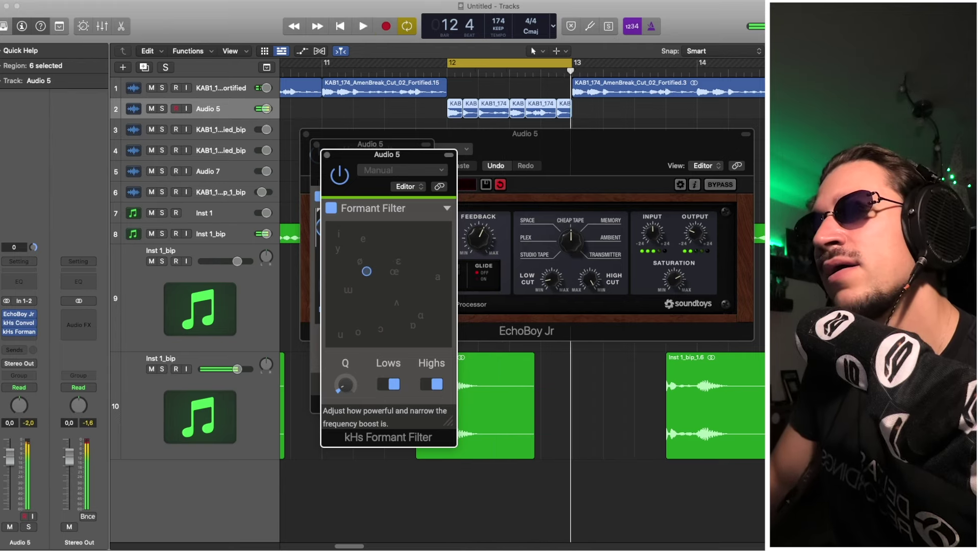
pyautogui.moveTo(369, 273); pyautogui.dragTo(368, 282)
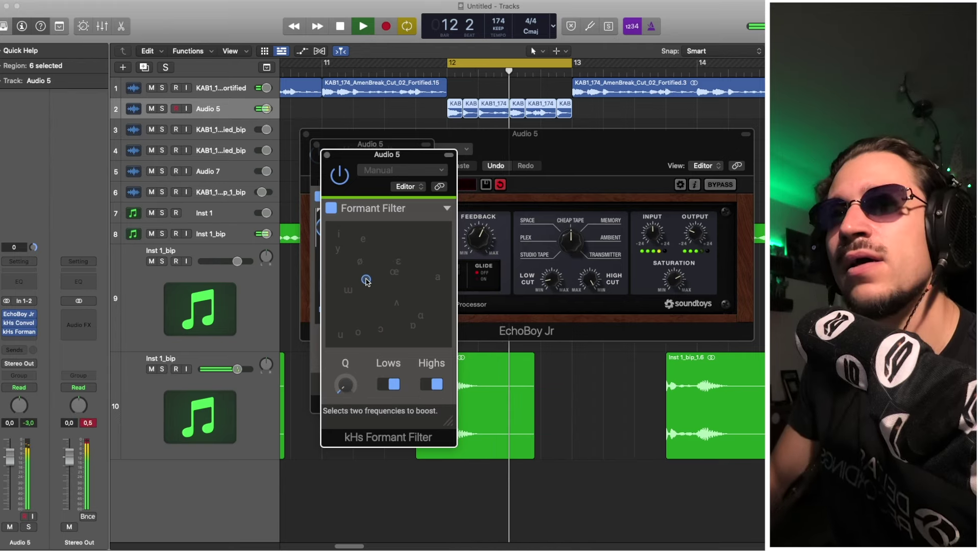
# Reorder the Audio 5 inserts to Formant Filter, EchoBoy Jr, Convolver, and close the open plug-in windows.
pyautogui.click(21, 324)
pyautogui.press('space')
pyautogui.moveTo(23, 325); pyautogui.dragTo(20, 314)
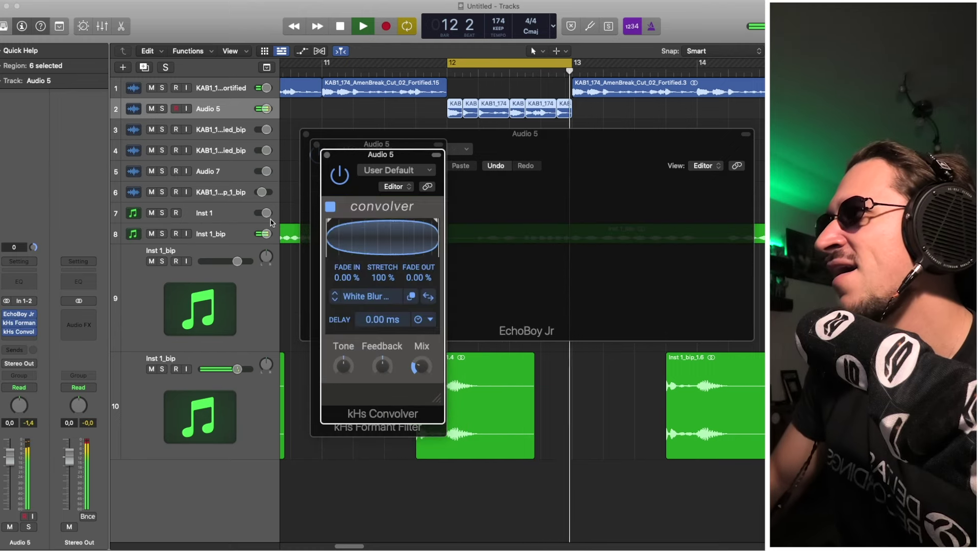
pyautogui.click(327, 155)
pyautogui.click(317, 144)
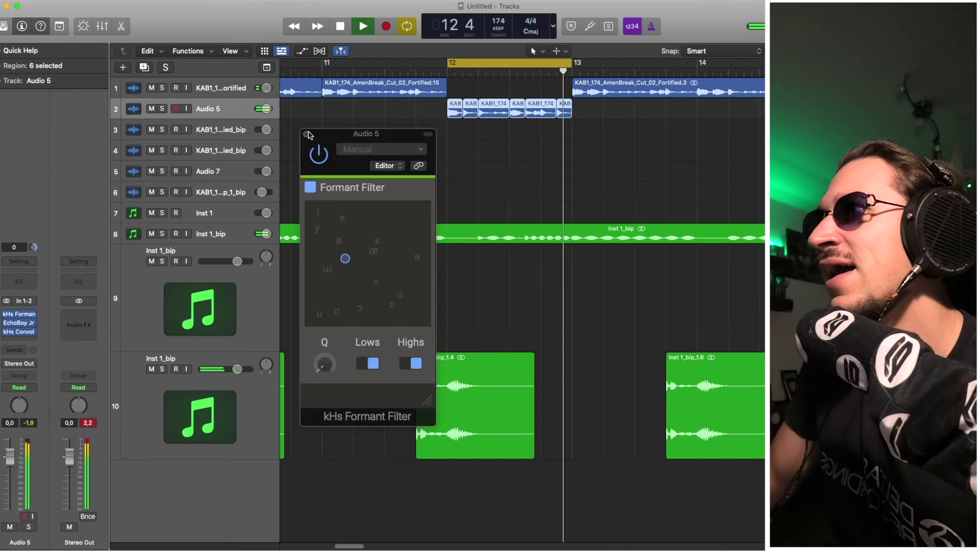
pyautogui.click(306, 134)
pyautogui.click(489, 136)
# Play the arrangement from around bar 8 into the drop, without looping, to check the transition.
pyautogui.press('super+Left')
pyautogui.press('super+Left')
pyautogui.press('super+Left')
pyautogui.press('super+Left')
pyautogui.press('space')
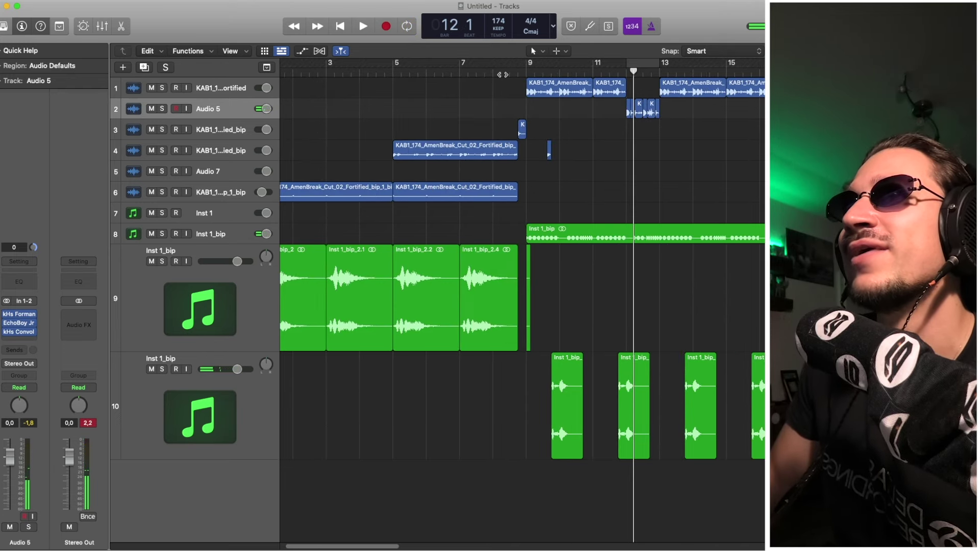
pyautogui.click(502, 74)
pyautogui.press('space')
pyautogui.press('super+Up')
pyautogui.press('super+Up')
pyautogui.press('super+Up')
pyautogui.press('super+Left')
pyautogui.press('super+Left')
pyautogui.press('super+Left')
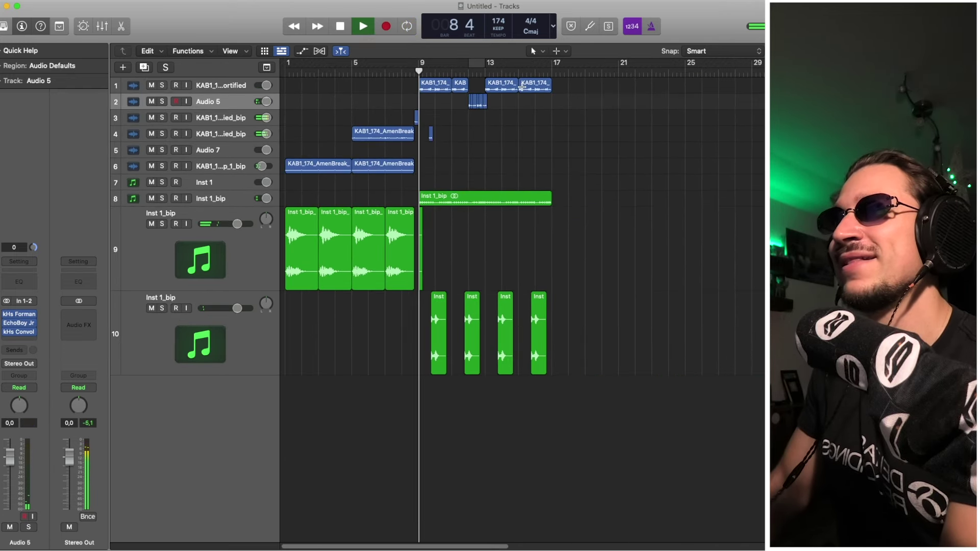
pyautogui.press('super+Right')
pyautogui.press('super+Right')
pyautogui.press('space')
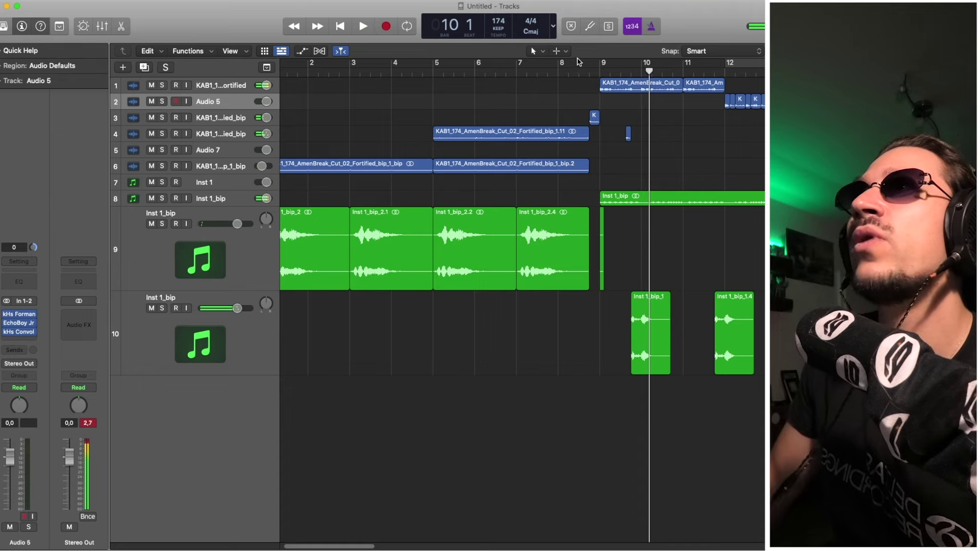
# Set the cycle range to bars 8 to 10, solo the intro break on track 4 and enlarge its track while auditioning it.
pyautogui.moveTo(565, 64); pyautogui.dragTo(599, 65)
pyautogui.press('space')
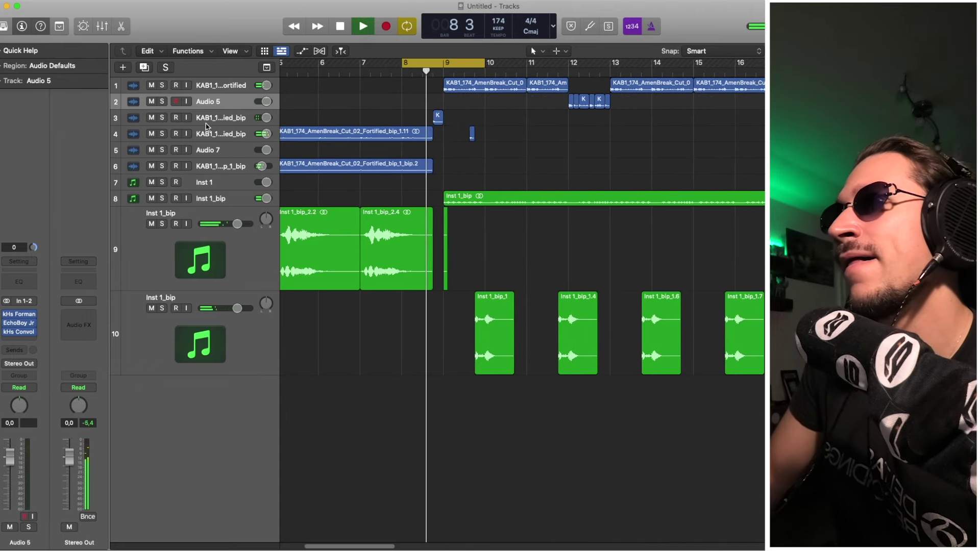
pyautogui.click(161, 134)
pyautogui.press('space')
pyautogui.press('space')
pyautogui.hotkey('ctrl', 'z')
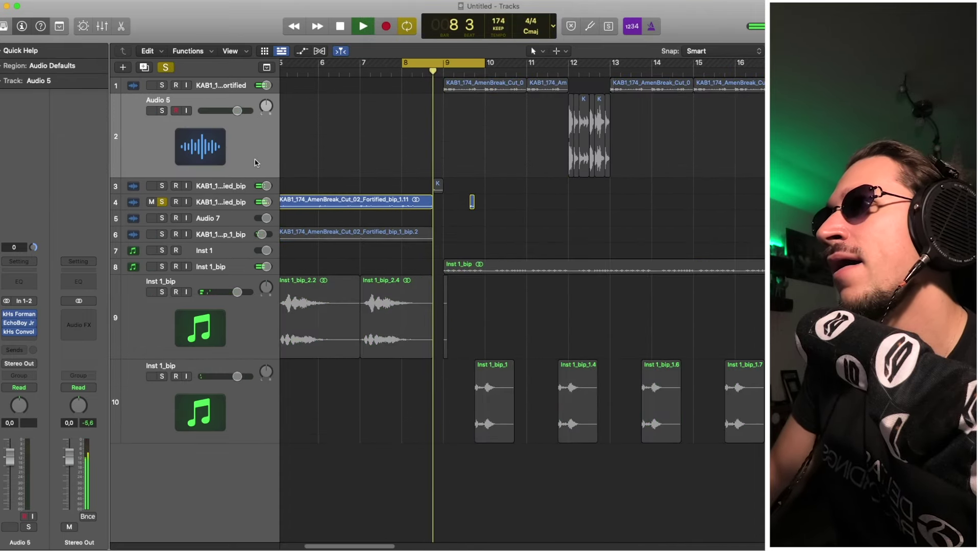
pyautogui.press('space')
pyautogui.hotkey('ctrl', 'z')
pyautogui.click(229, 134)
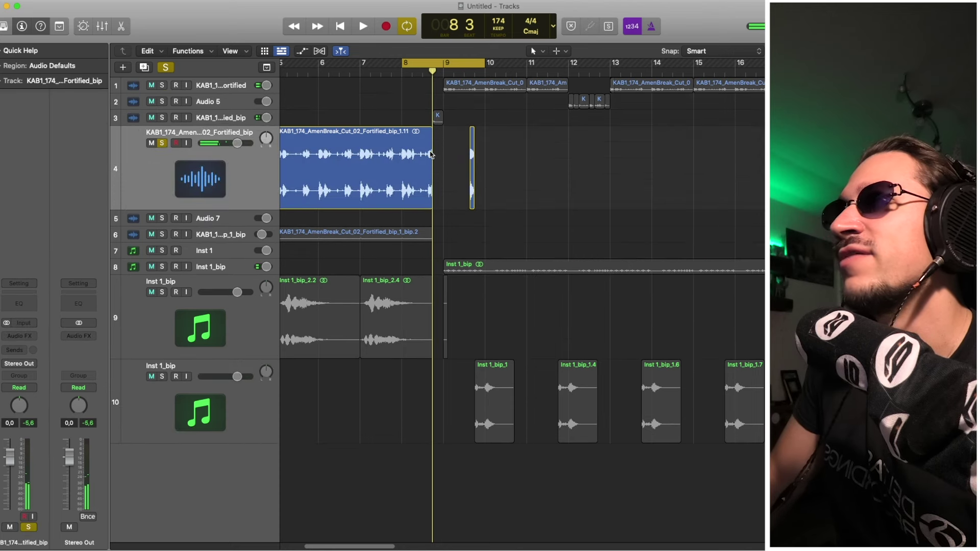
# Split off the end slice of track 4's intro break just before bar 9 and copy it to a new audio track directly below.
pyautogui.moveTo(418, 153); pyautogui.dragTo(433, 156)
pyautogui.click(422, 156)
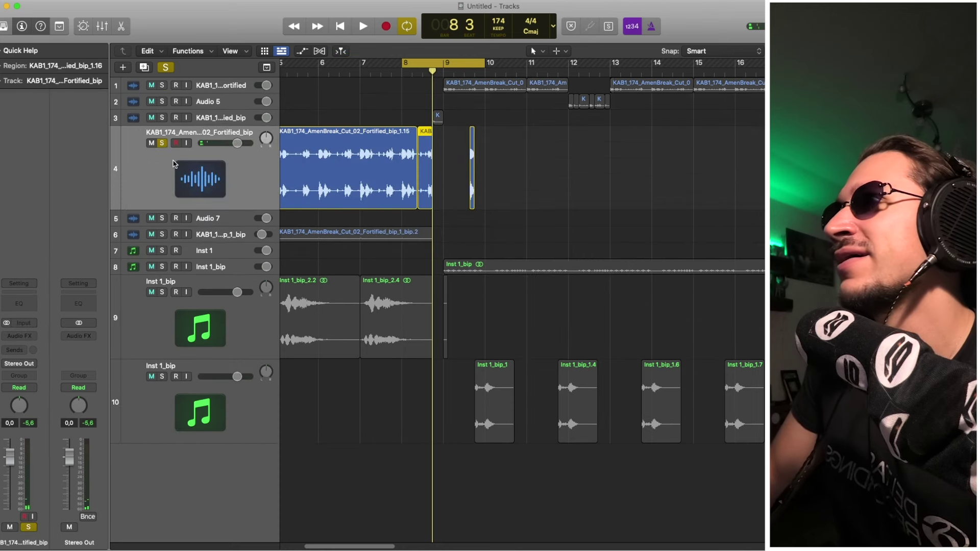
pyautogui.click(450, 158)
pyautogui.hotkey('ctrl', 'alt', 'a')
pyautogui.moveTo(427, 190); pyautogui.dragTo(426, 240)
pyautogui.click(207, 201)
pyautogui.click(204, 263)
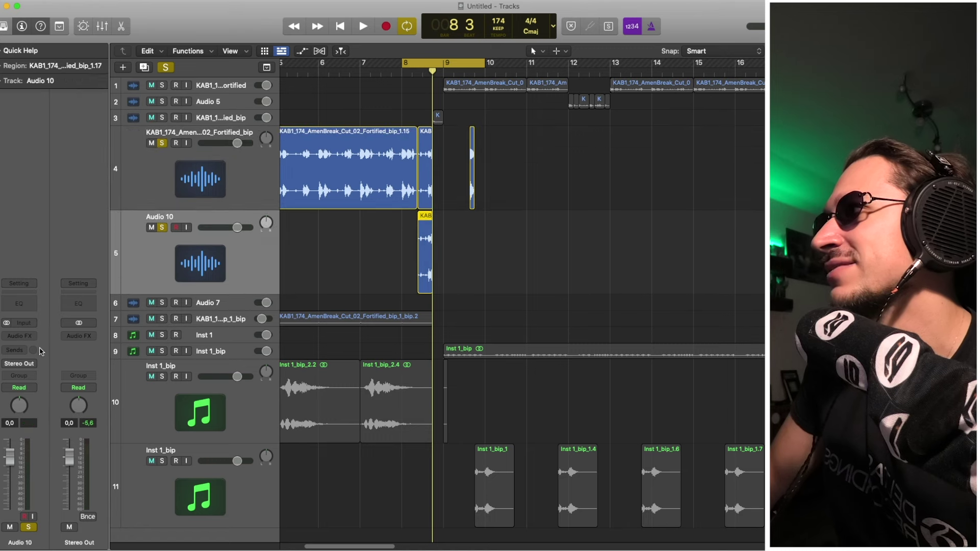
# Insert the kHs Convolver on the Audio 10 track and open its impulse response browser.
pyautogui.click(34, 341)
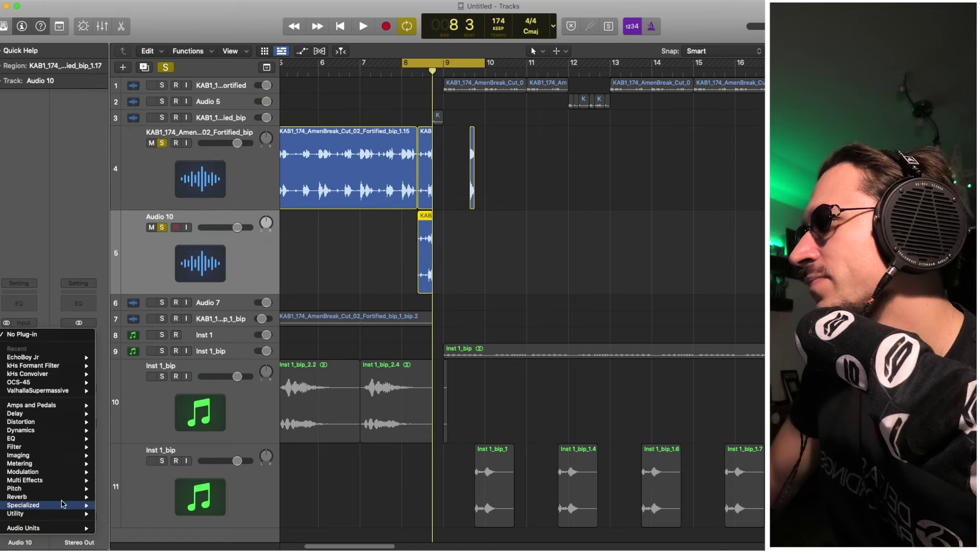
pyautogui.moveTo(91, 500)
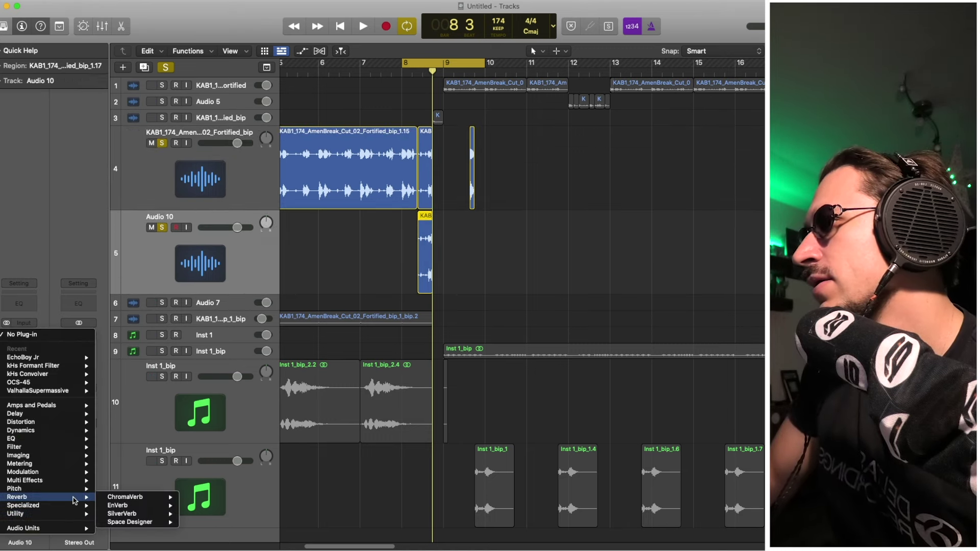
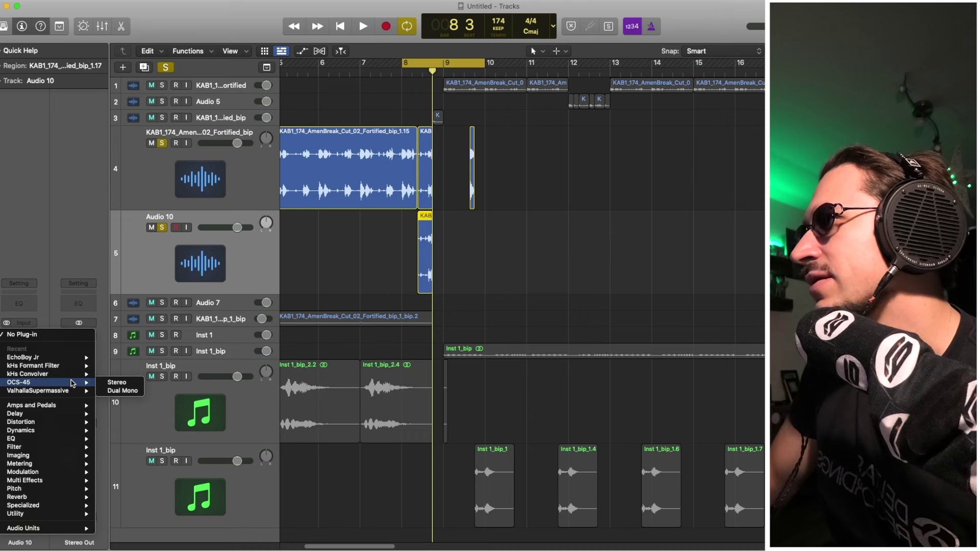
pyautogui.click(108, 374)
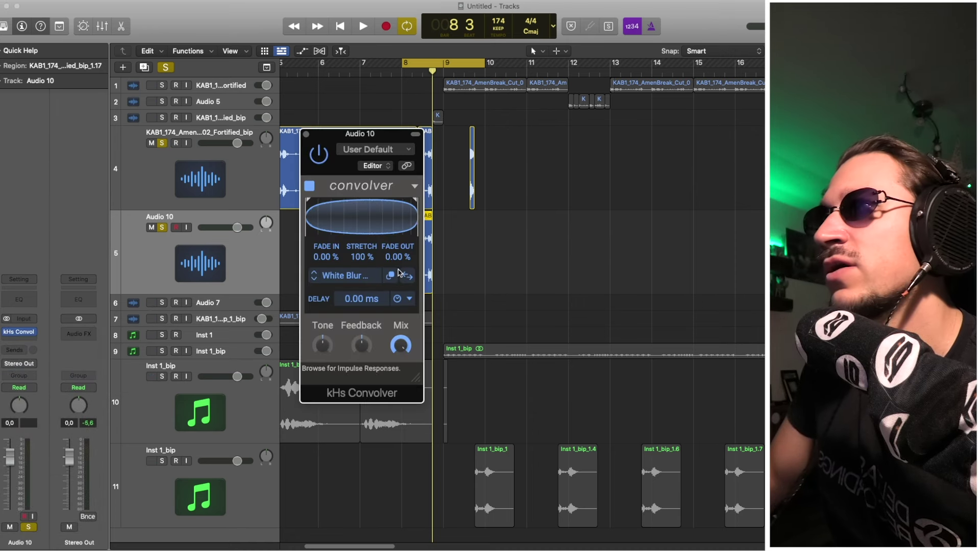
pyautogui.click(360, 278)
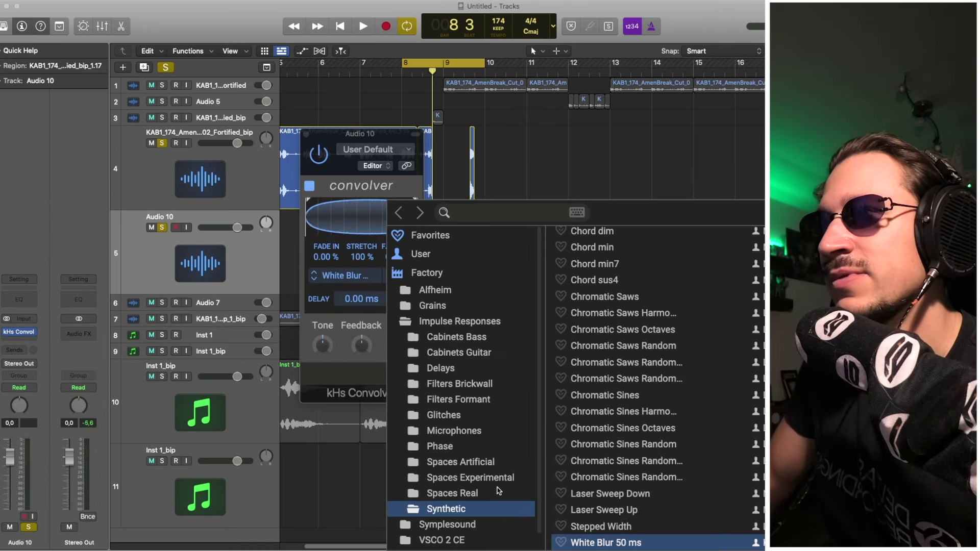
# Audition impulse responses from the Spaces Real folder in the Audio 10 convolver, load Modern Church and close the plug-in.
pyautogui.click(452, 493)
pyautogui.click(653, 444)
pyautogui.press('space')
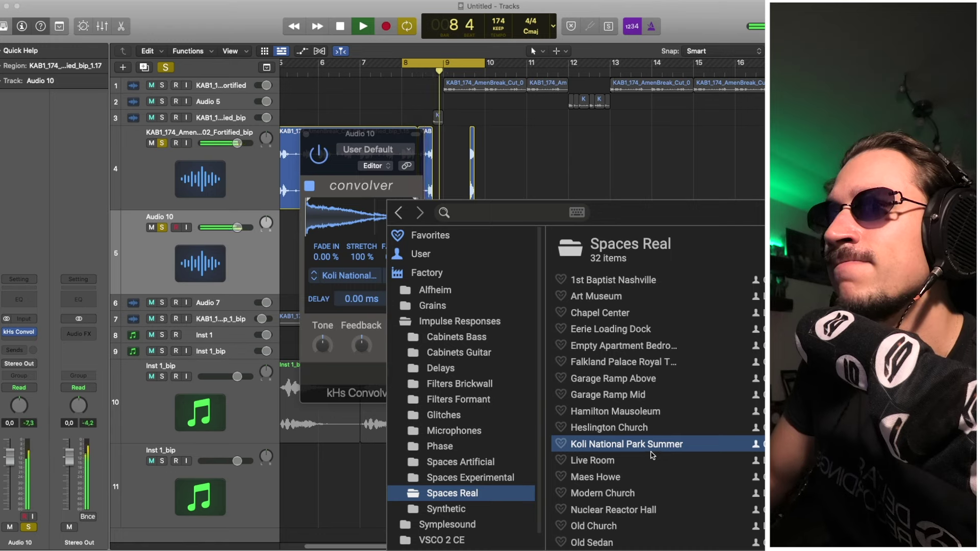
pyautogui.click(652, 460)
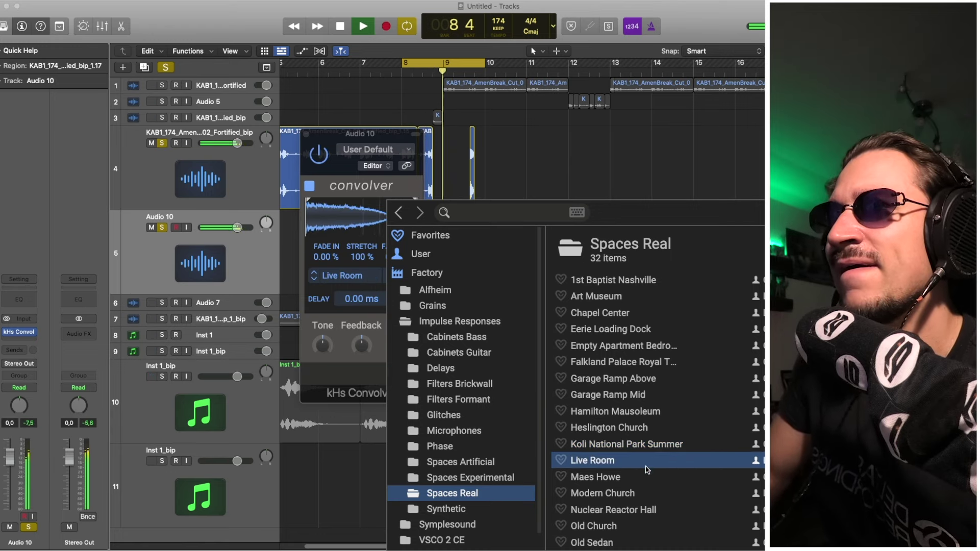
pyautogui.click(644, 476)
pyautogui.click(641, 493)
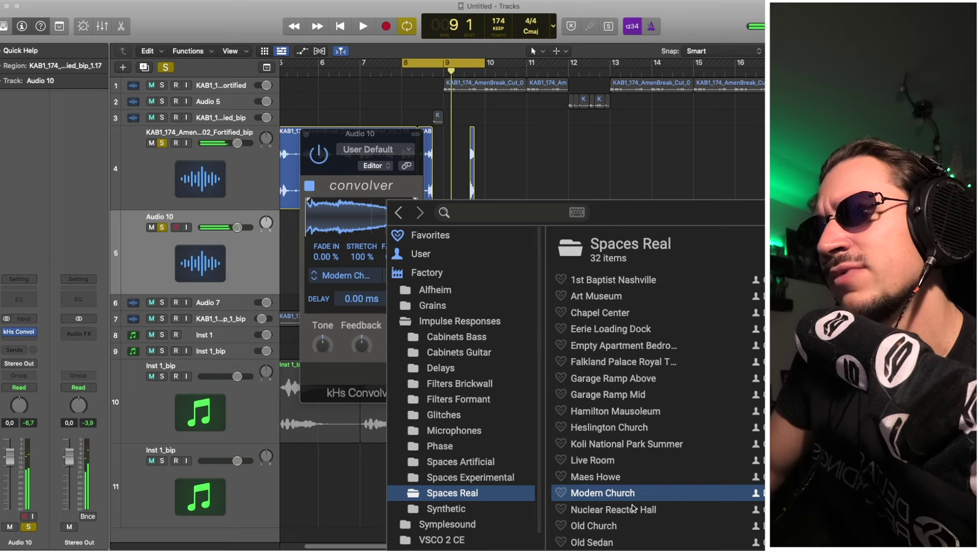
pyautogui.click(292, 219)
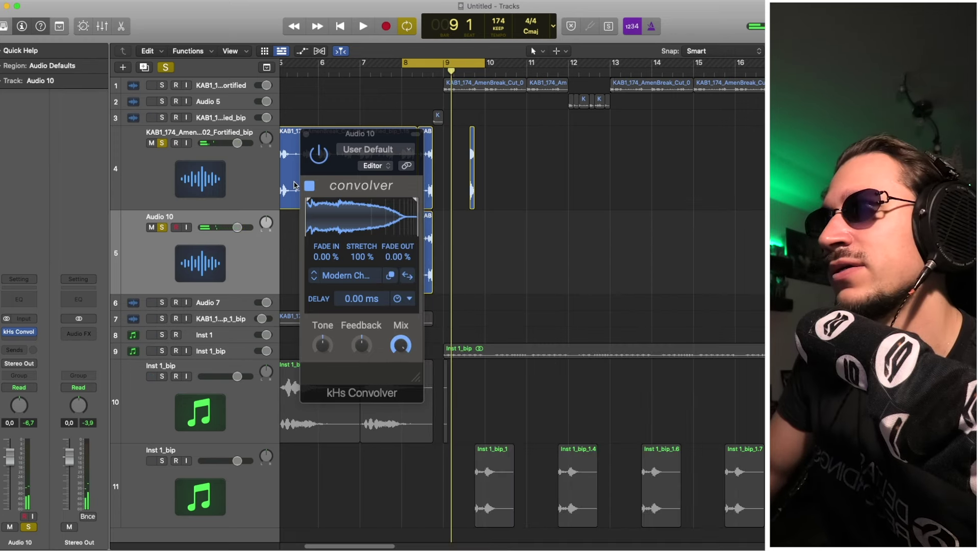
pyautogui.press('space')
pyautogui.click(306, 132)
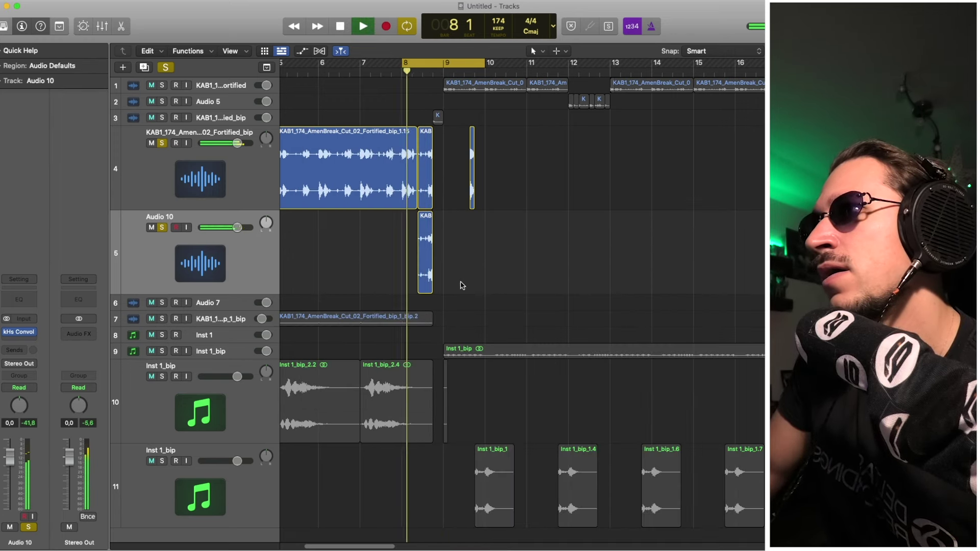
# Set the Audio 10 region's fade-out to 32 and lower the track's volume to -2.8 dB.
pyautogui.click(31, 65)
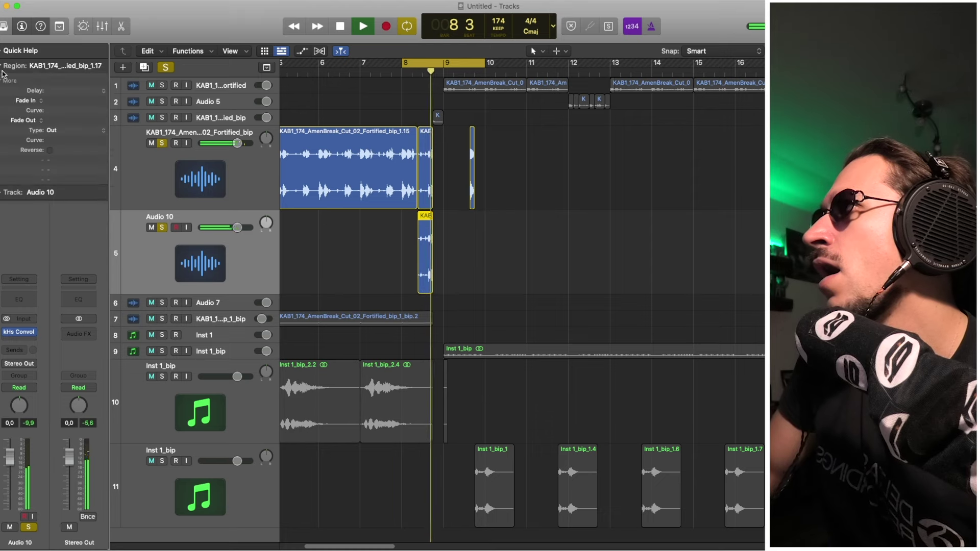
pyautogui.moveTo(53, 198); pyautogui.dragTo(52, 181)
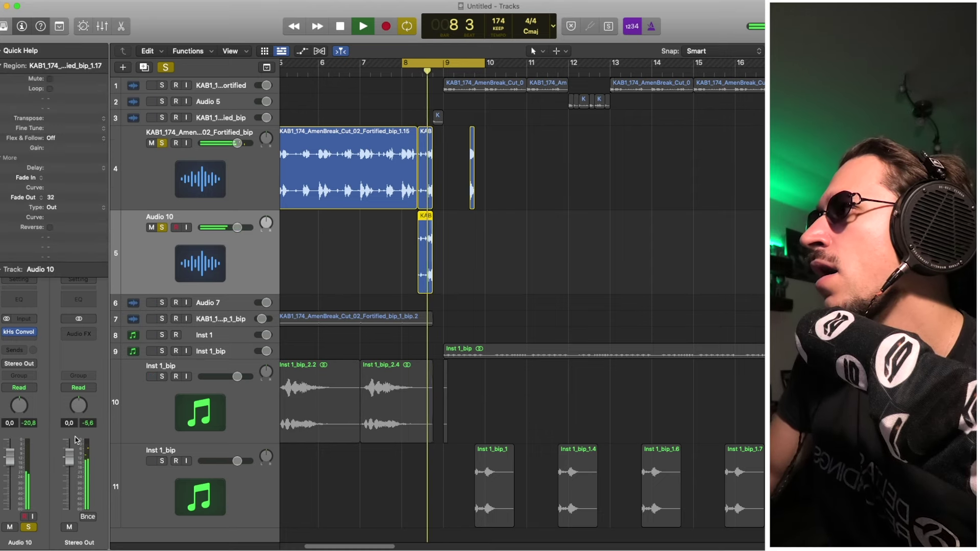
pyautogui.moveTo(13, 462); pyautogui.dragTo(14, 471)
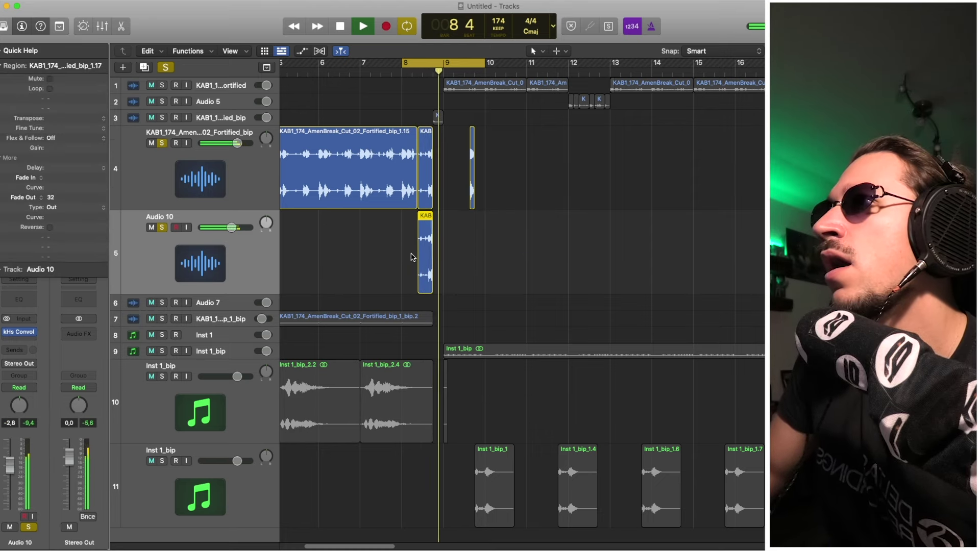
pyautogui.press('space')
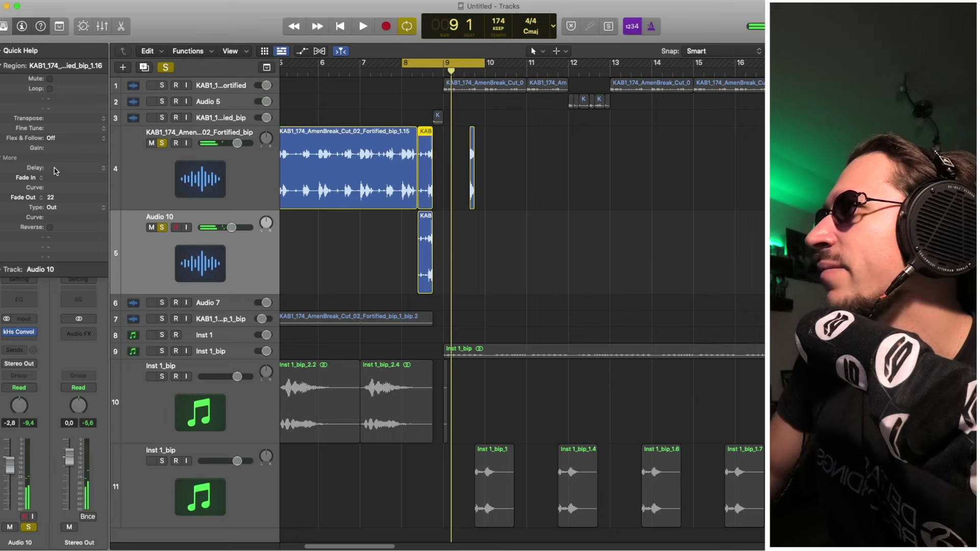
# Add a Channel EQ to Audio 10 with a softened low-cut slope, removing frequencies below roughly 300 Hz.
pyautogui.click(425, 242)
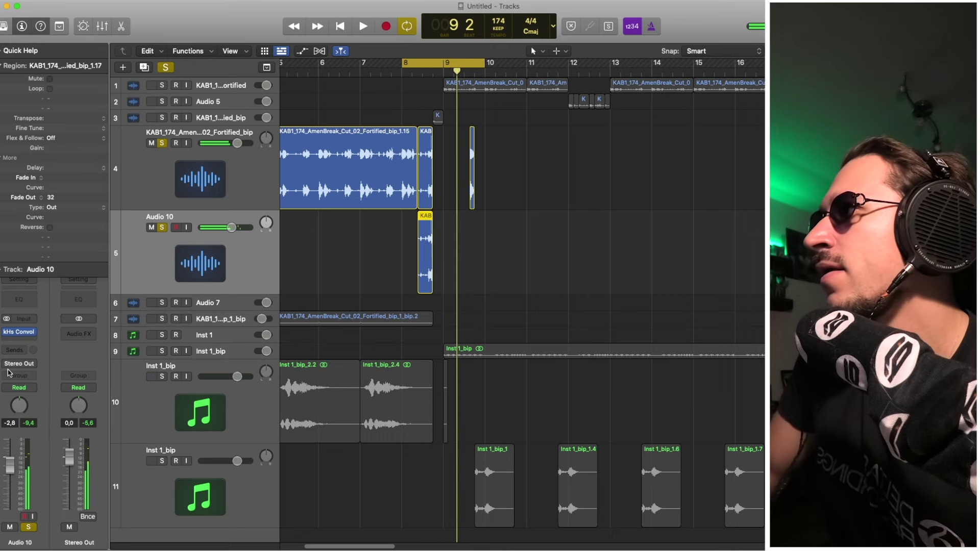
pyautogui.press('space')
pyautogui.click(25, 305)
pyautogui.moveTo(430, 272); pyautogui.dragTo(467, 274)
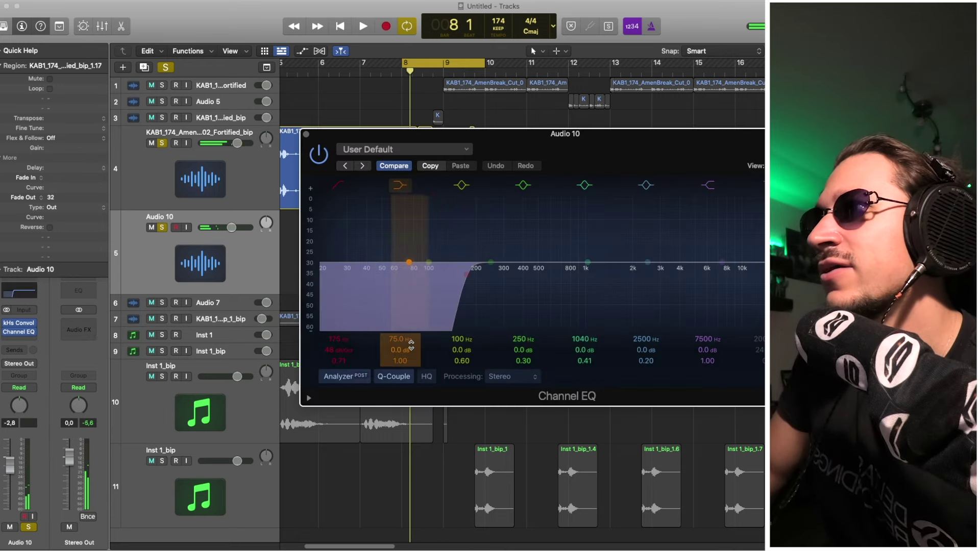
pyautogui.press('space')
pyautogui.moveTo(355, 350); pyautogui.dragTo(355, 363)
pyautogui.moveTo(473, 305); pyautogui.dragTo(515, 309)
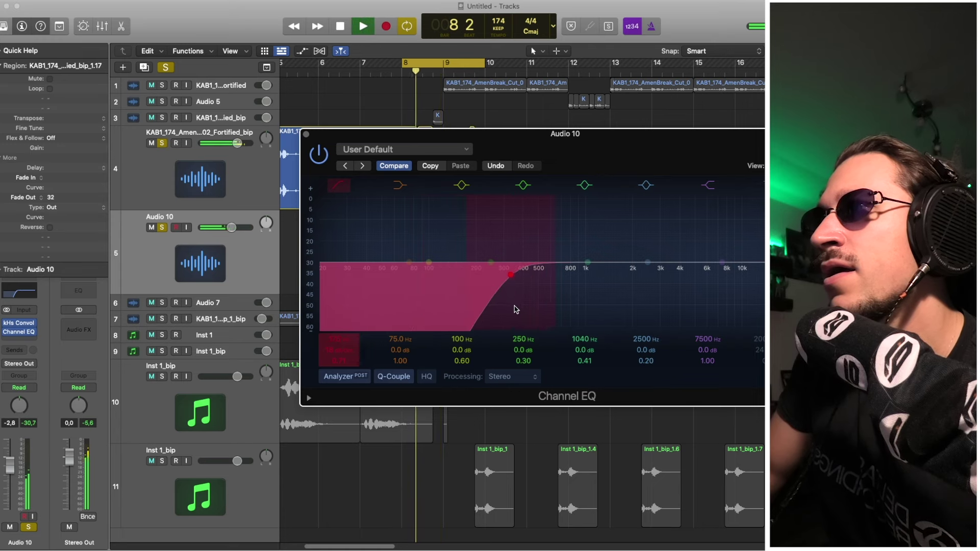
pyautogui.click(307, 136)
# Turn off the track solos and cycle mode, and play the transition from around bar 8.
pyautogui.click(162, 227)
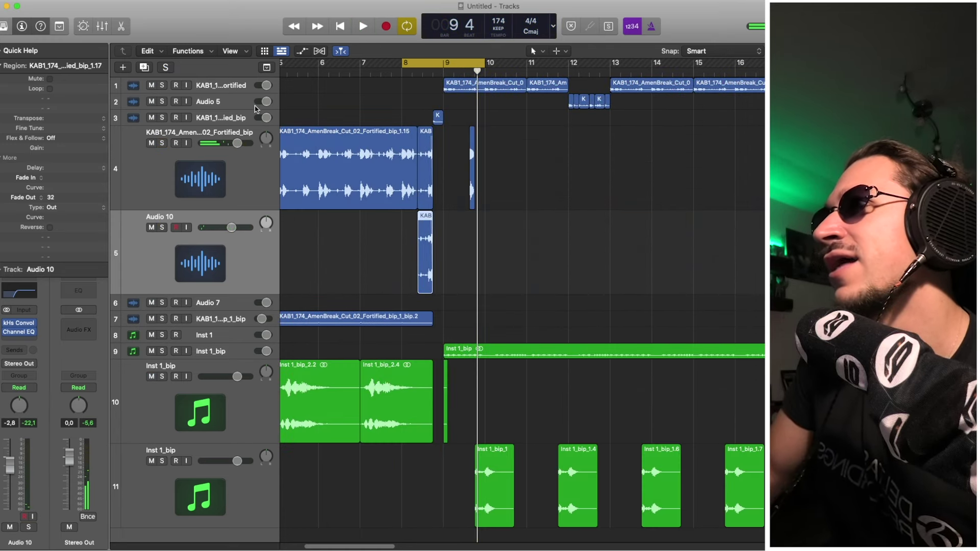
pyautogui.press('space')
pyautogui.click(443, 68)
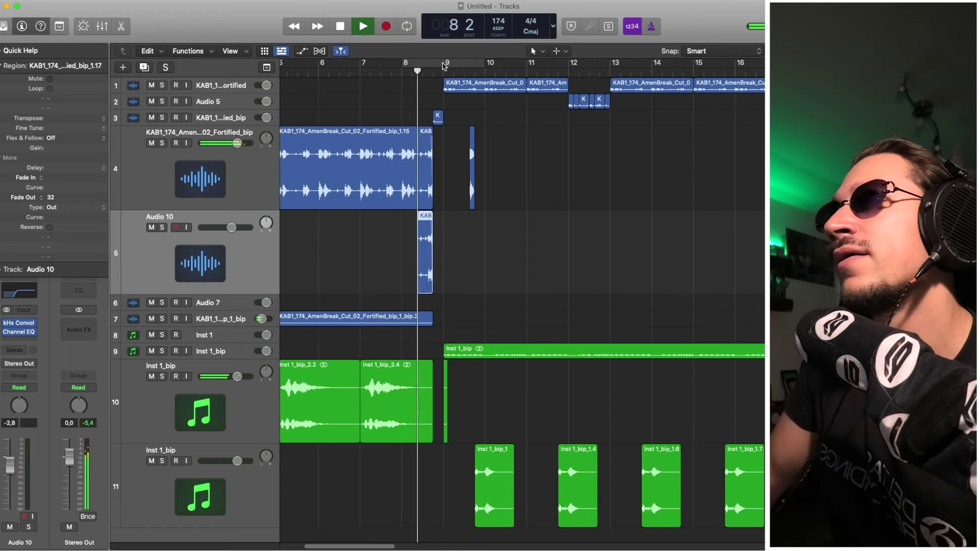
pyautogui.click(521, 192)
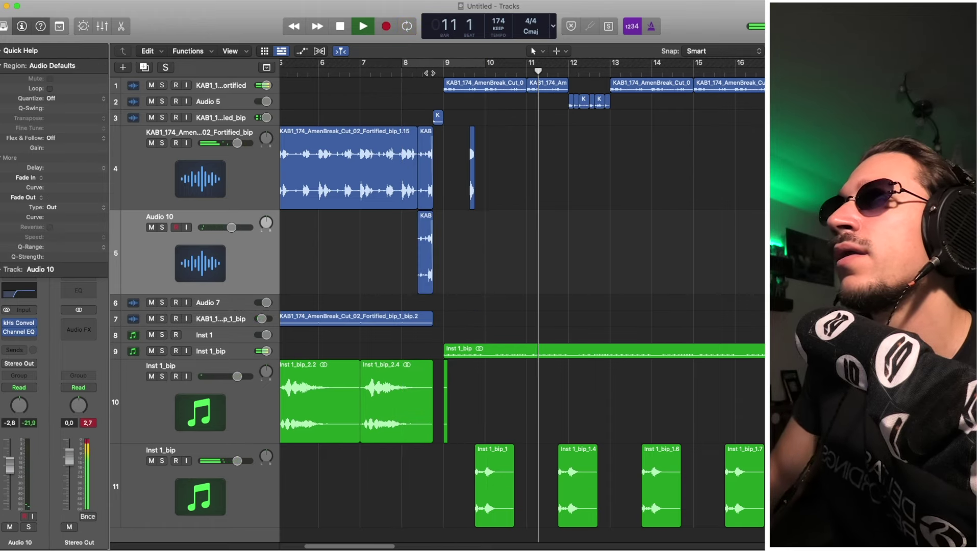
pyautogui.click(425, 73)
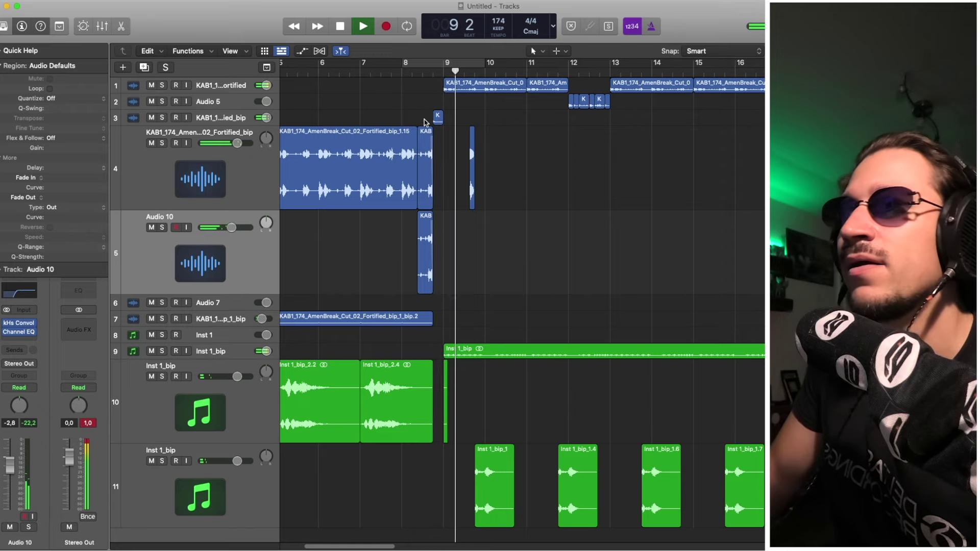
# Delete the tiny leftover region at bar 9 on track 10.
pyautogui.click(445, 406)
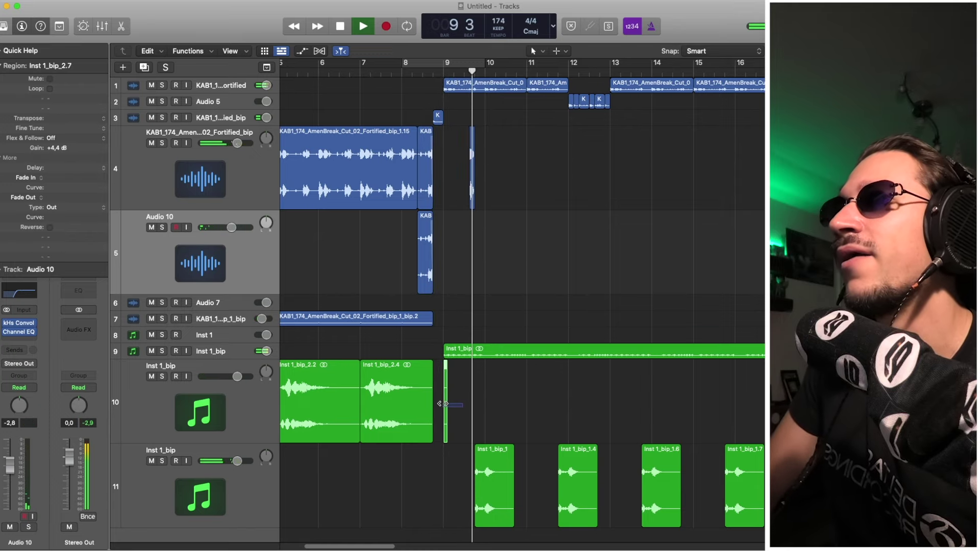
pyautogui.press('BackSpace')
pyautogui.press('z')
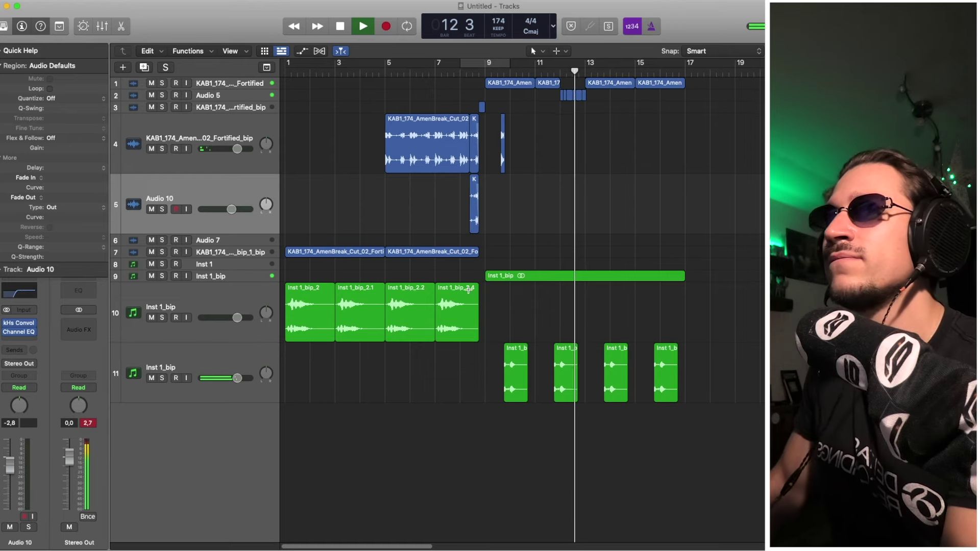
pyautogui.scroll(3, 468, 289)
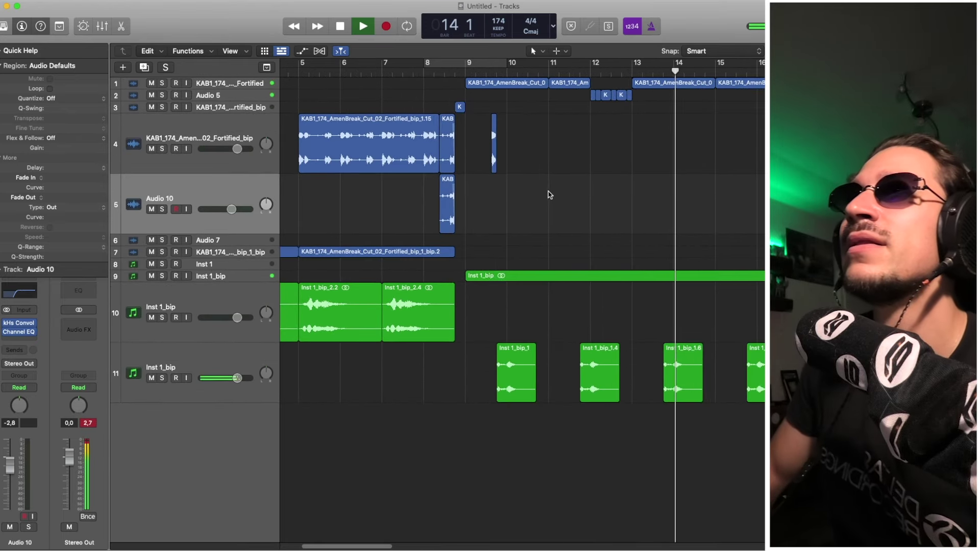
# Cycle bars 12 to 14 and loop playback with the Audio 5 track selected.
pyautogui.press('space')
pyautogui.moveTo(595, 61); pyautogui.dragTo(673, 62)
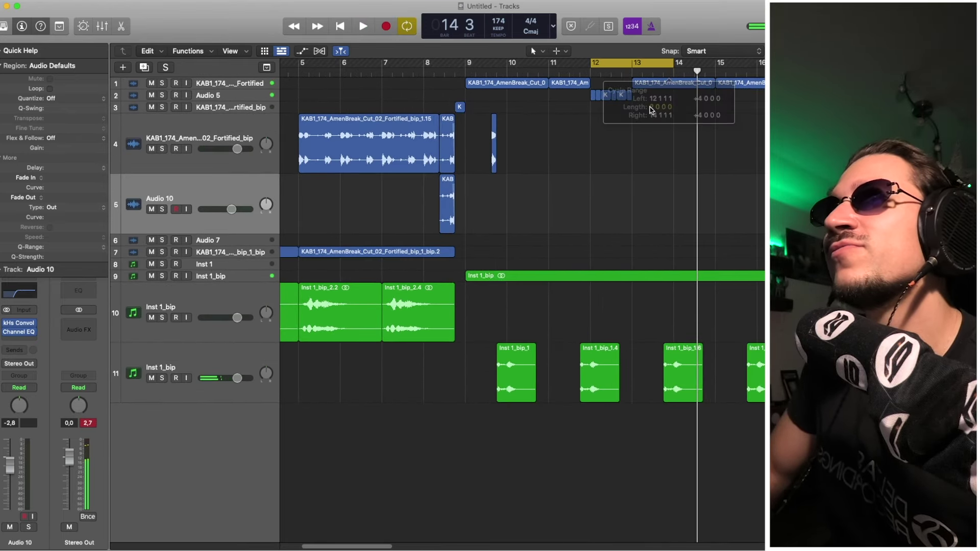
pyautogui.click(244, 97)
pyautogui.press('space')
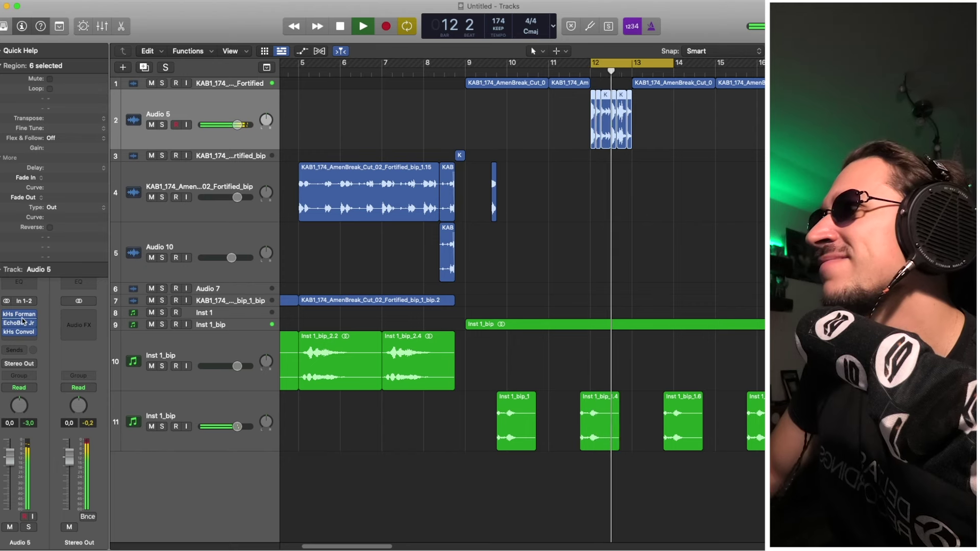
# Reposition the Formant Filter point on Audio 5 just below the ɯ vowel and lower the track's volume to -1.1 dB.
pyautogui.click(6, 314)
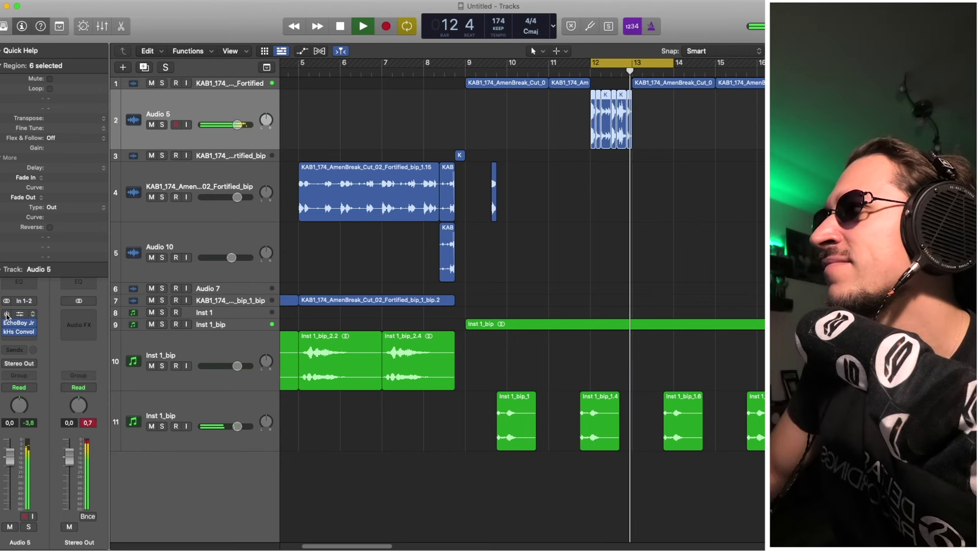
pyautogui.click(15, 314)
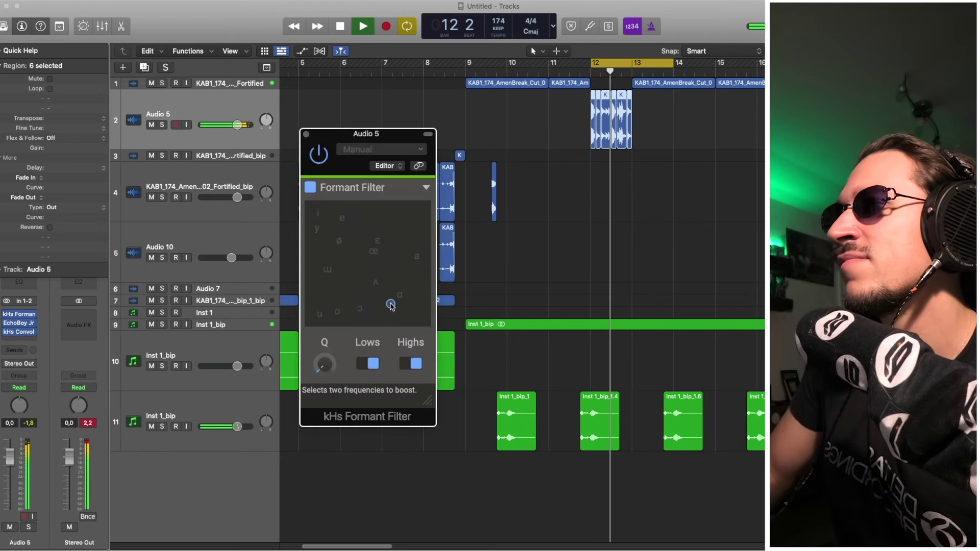
pyautogui.moveTo(331, 289)
pyautogui.mouseDown()
pyautogui.moveTo(316, 263)
pyautogui.moveTo(325, 278)
pyautogui.mouseUp()
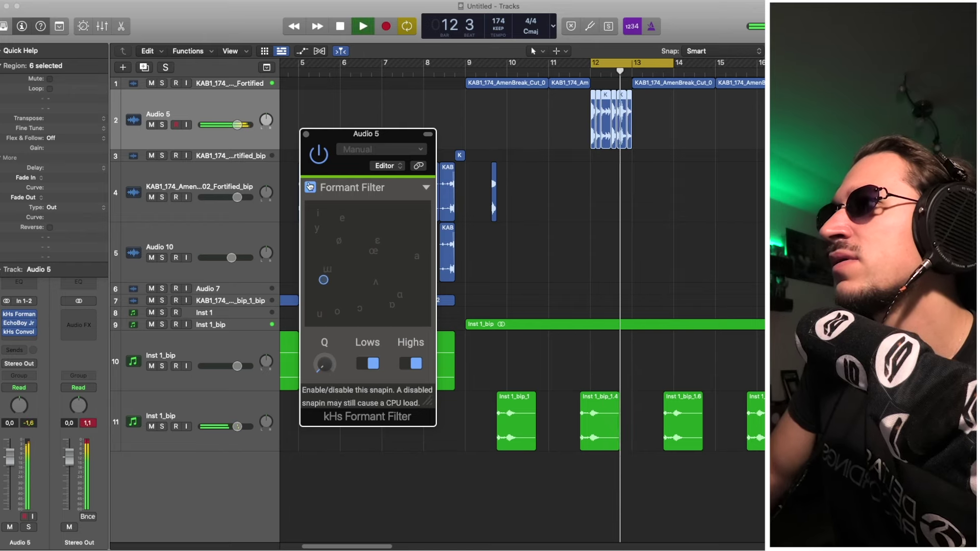
pyautogui.press('space')
pyautogui.press('space')
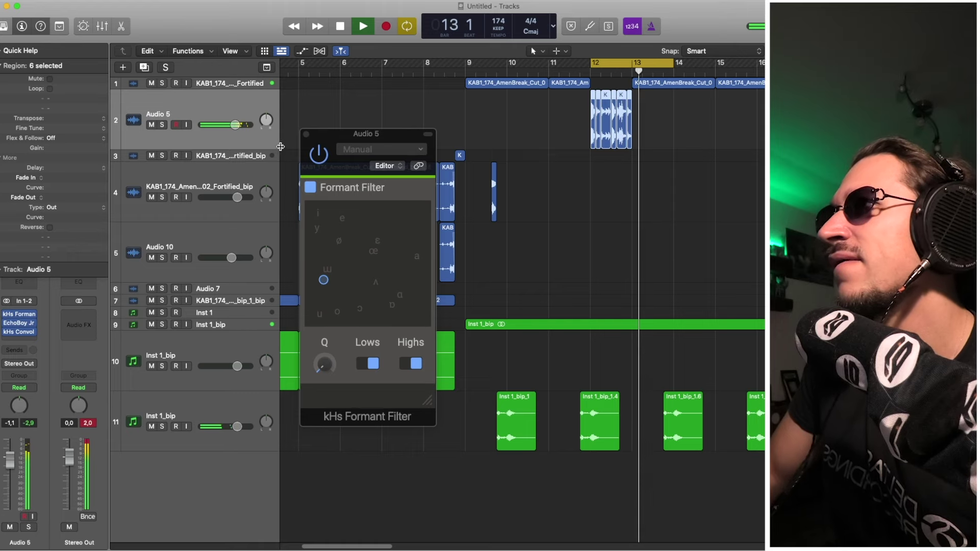
pyautogui.click(306, 135)
# Move the first three Audio 5 slices at bar 12 up to track 1 and play the result.
pyautogui.click(564, 127)
pyautogui.scroll(5, 564, 127)
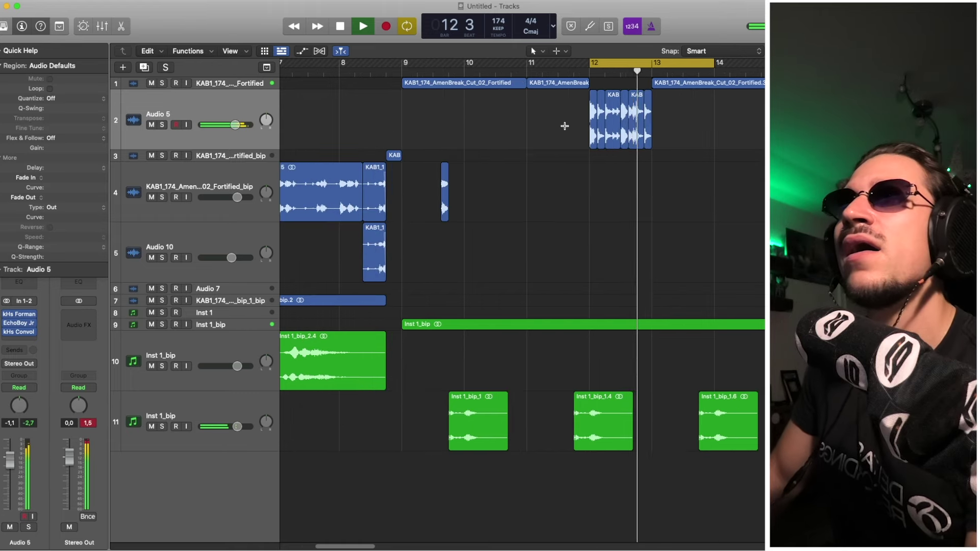
pyautogui.press('space')
pyautogui.click(530, 99)
pyautogui.press('space')
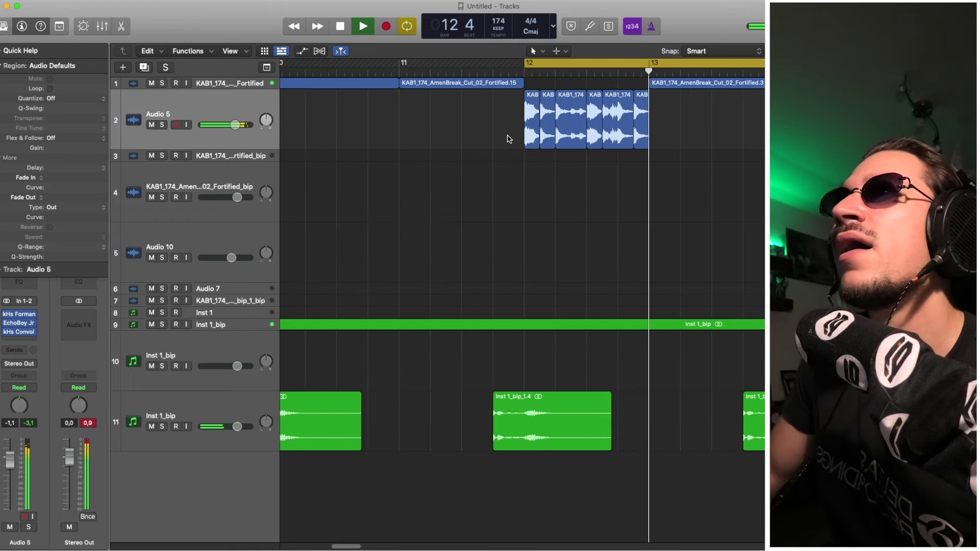
pyautogui.press('space')
pyautogui.moveTo(507, 135); pyautogui.dragTo(579, 87)
pyautogui.click(566, 143)
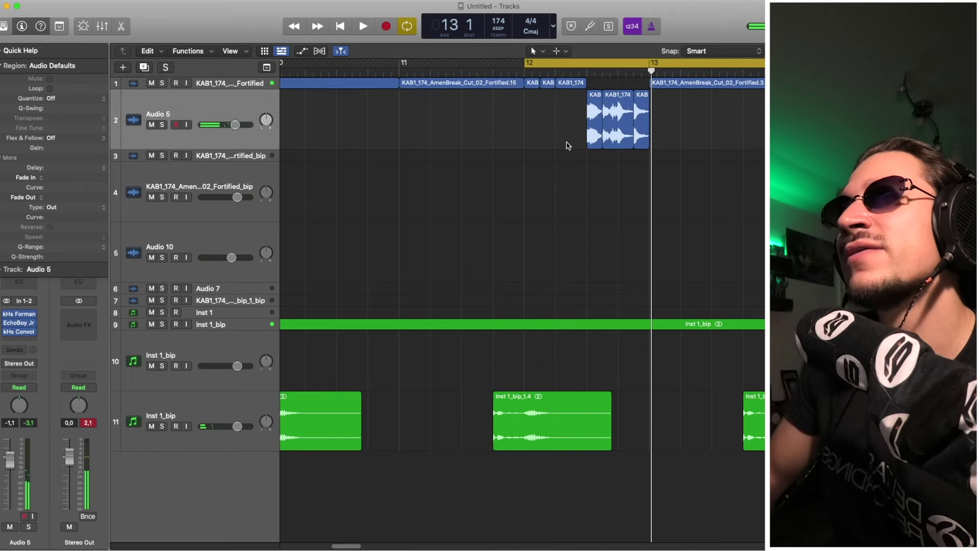
pyautogui.press('space')
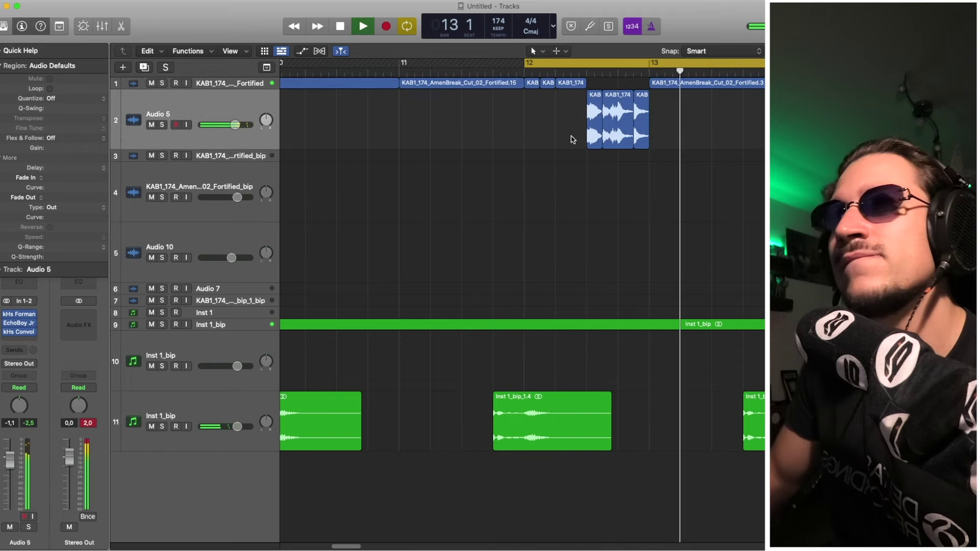
# Copy the remaining three Audio 5 slices to just before bar 17 and remove the overlapping end of the break on track 1.
pyautogui.press('super+Left')
pyautogui.press('super+Left')
pyautogui.press('space')
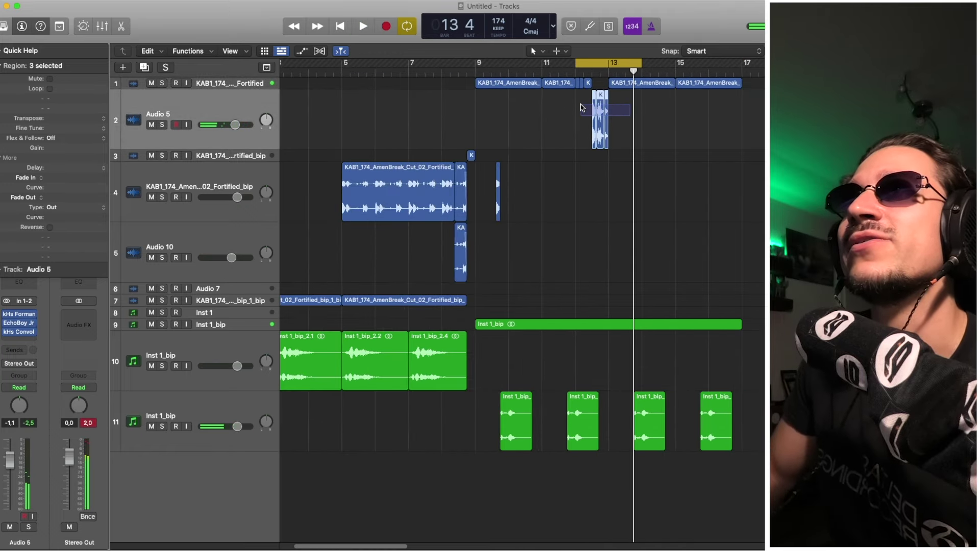
pyautogui.moveTo(595, 106); pyautogui.dragTo(727, 105)
pyautogui.click(727, 83)
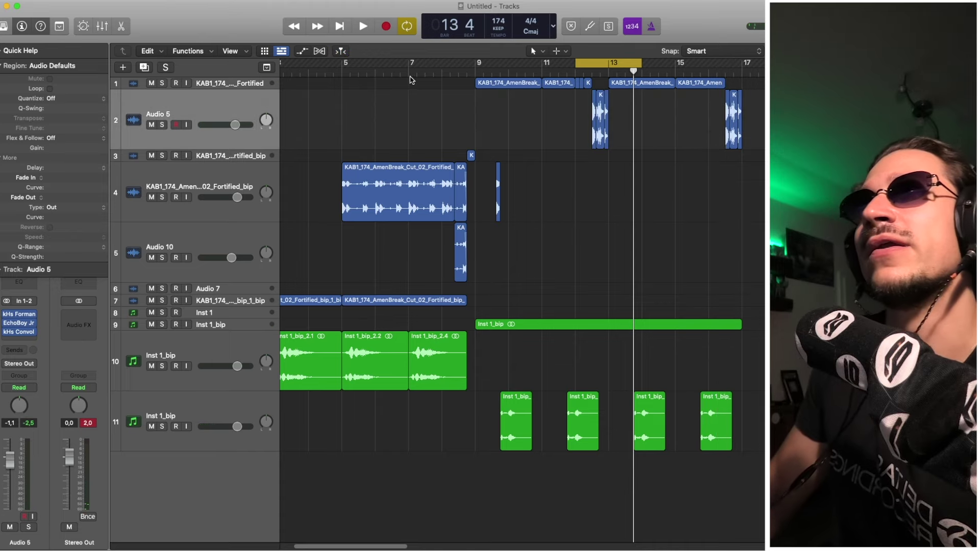
# Play the arrangement from bar 7 with cycle mode turned off.
pyautogui.click(411, 72)
pyautogui.press('space')
pyautogui.click(596, 65)
# Collapse the enlarged tracks 2, 4, 5, 10 and 11 to the compact track height.
pyautogui.hotkey('ctrl', 'z')
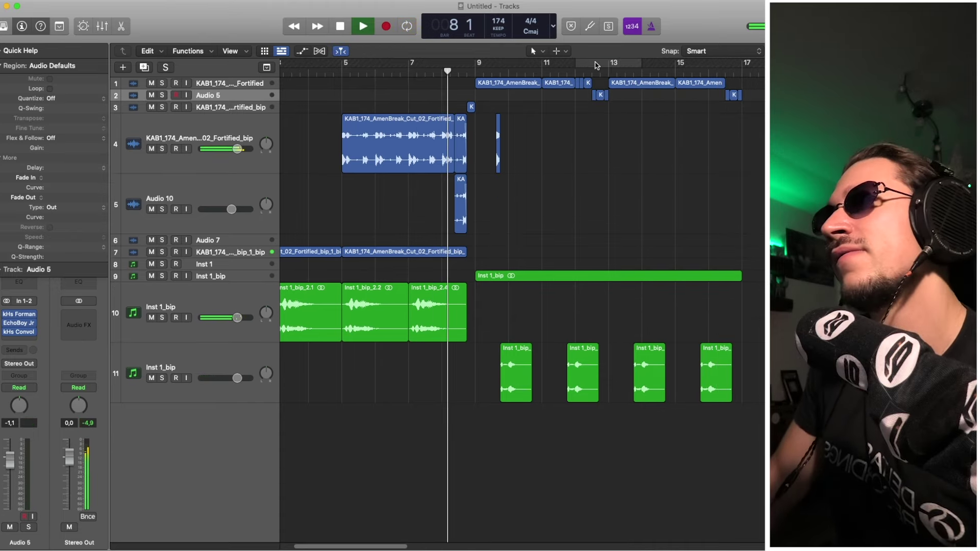
pyautogui.press('Down')
pyautogui.press('Down')
pyautogui.hotkey('ctrl', 'z')
pyautogui.press('Down')
pyautogui.hotkey('ctrl', 'z')
pyautogui.press('Down')
pyautogui.press('Down')
pyautogui.press('Down')
pyautogui.press('Down')
pyautogui.press('Down')
pyautogui.press('Down')
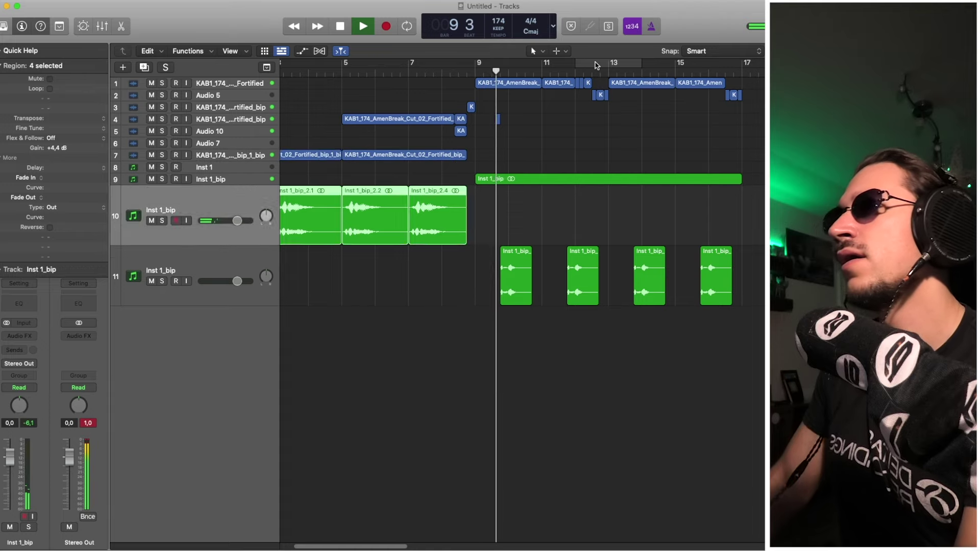
pyautogui.press('Up')
pyautogui.press('Down')
pyautogui.hotkey('ctrl', 'z')
pyautogui.press('Up')
pyautogui.hotkey('ctrl', 'z')
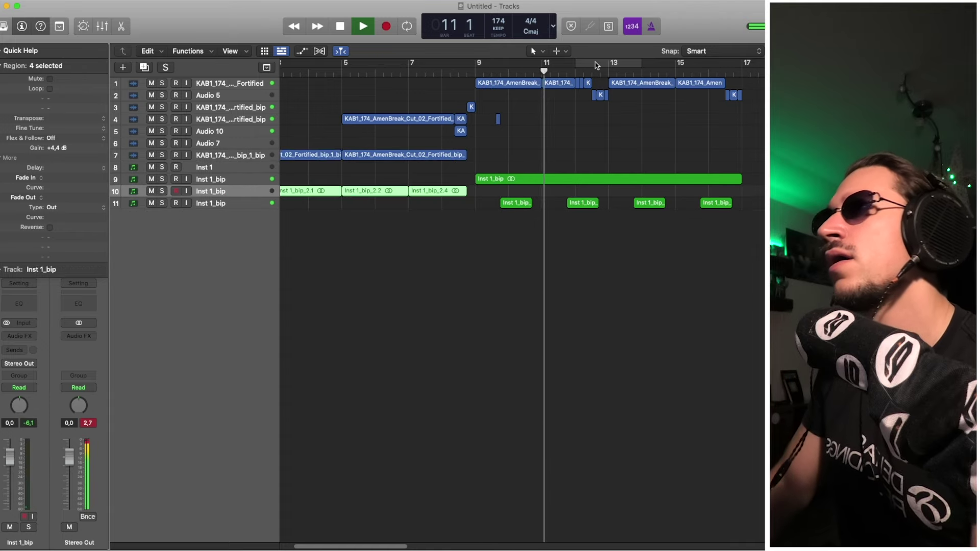
# Select track 3, enlarge its height and stop playback.
pyautogui.click(241, 103)
pyautogui.hotkey('ctrl', 'z')
pyautogui.press('space')
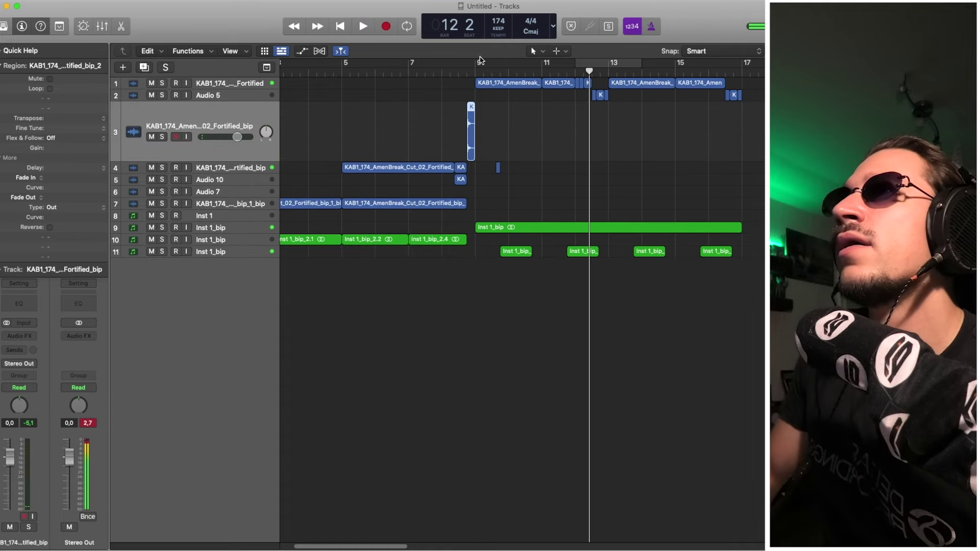
# Set a cycle range around the start of bar 9 and insert a stereo kHs Dual Delay on track 3.
pyautogui.moveTo(472, 65)
pyautogui.mouseDown()
pyautogui.moveTo(510, 64)
pyautogui.moveTo(479, 62)
pyautogui.mouseUp()
pyautogui.click(20, 336)
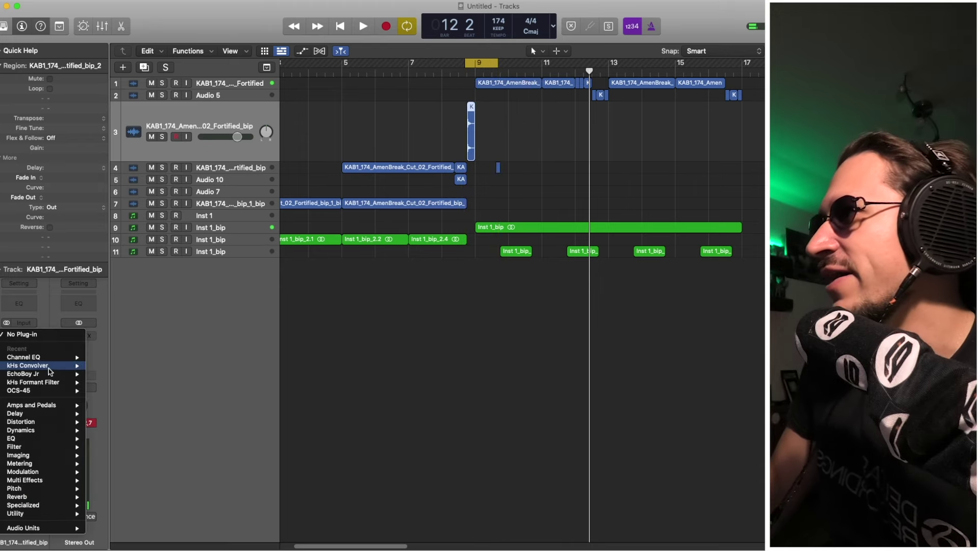
pyautogui.moveTo(54, 528)
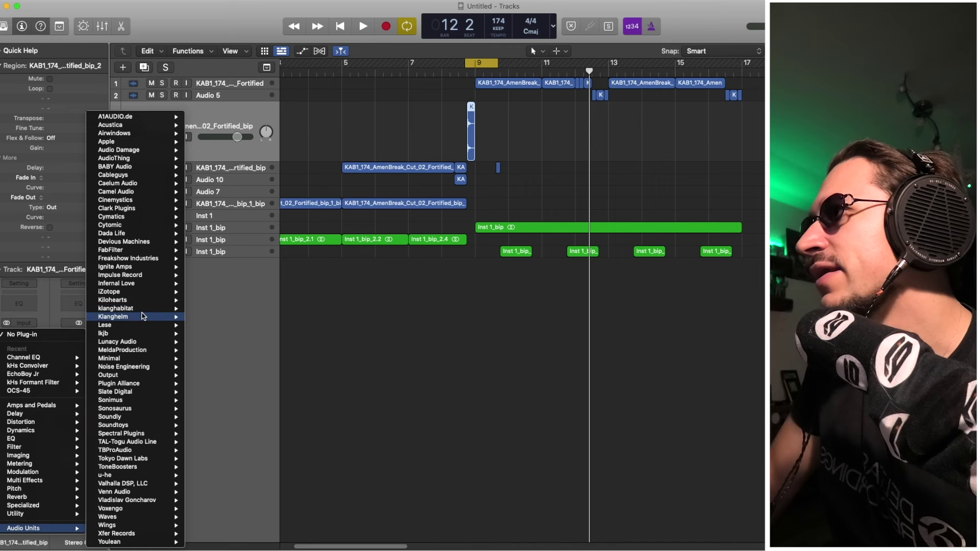
pyautogui.moveTo(151, 302)
pyautogui.moveTo(264, 318)
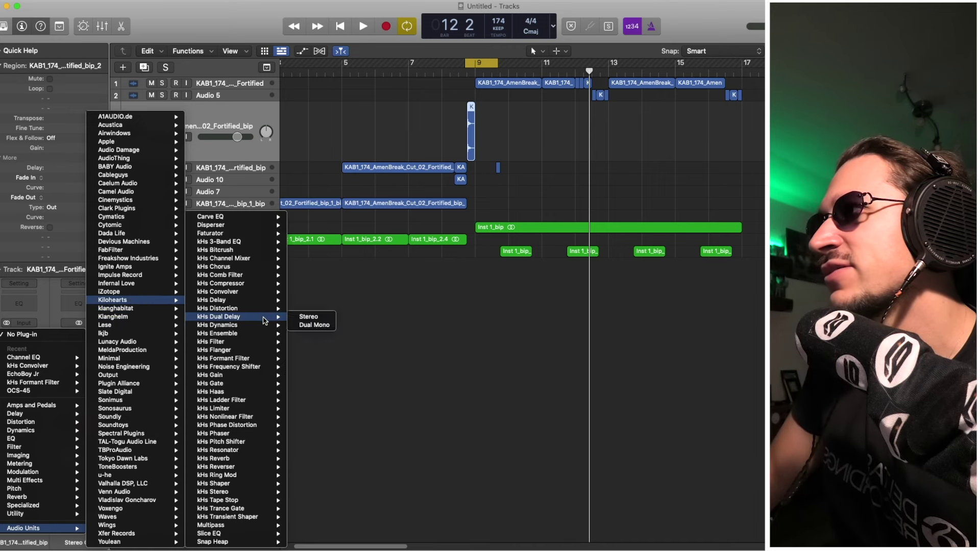
pyautogui.click(308, 317)
# Set the Dual Delay time to 113 ms and lower its mix while auditioning the loop, closing the plug-in.
pyautogui.press('space')
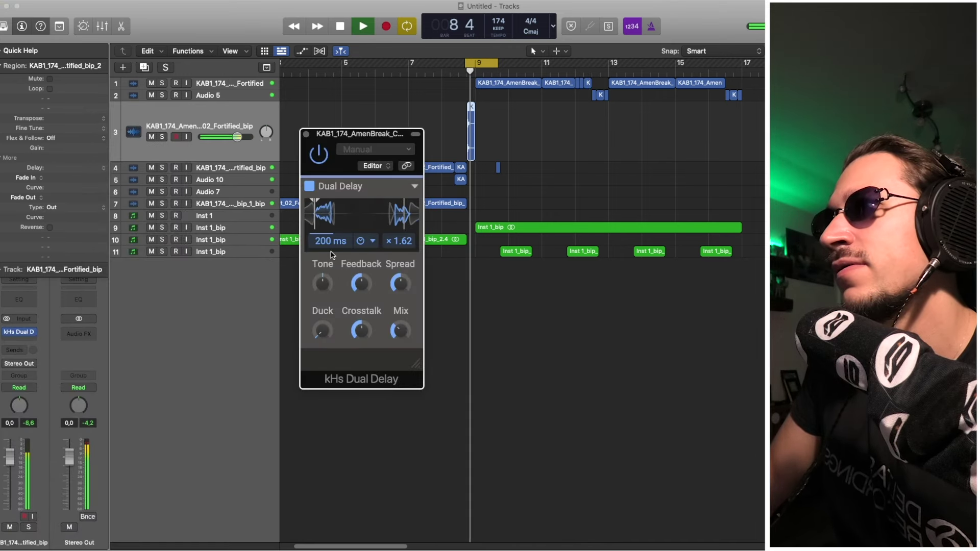
pyautogui.moveTo(331, 241); pyautogui.dragTo(330, 261)
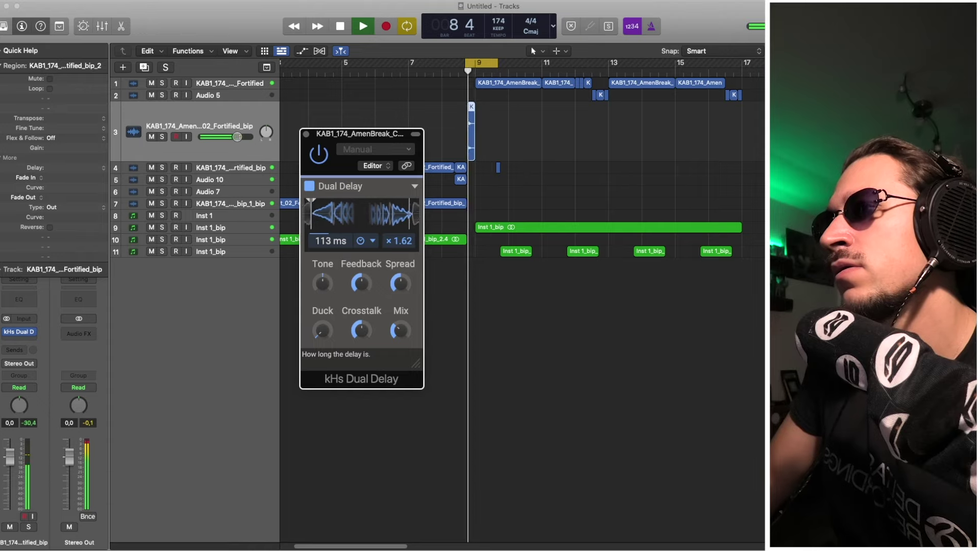
pyautogui.press('space')
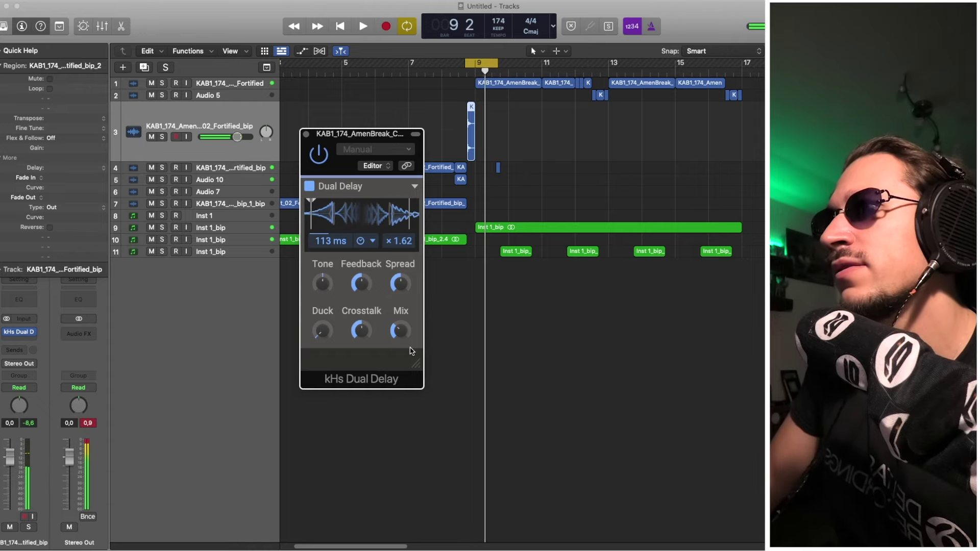
pyautogui.press('space')
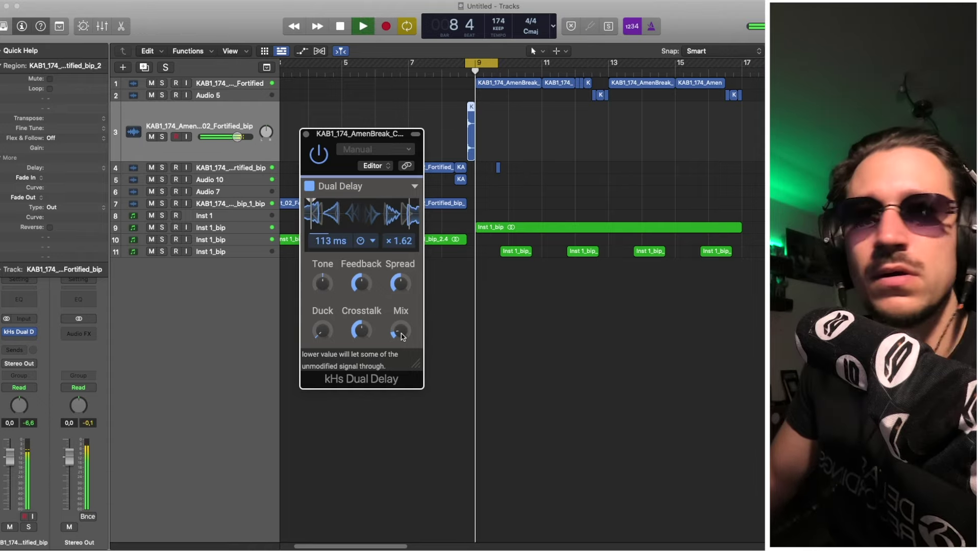
pyautogui.click(305, 135)
pyautogui.click(534, 106)
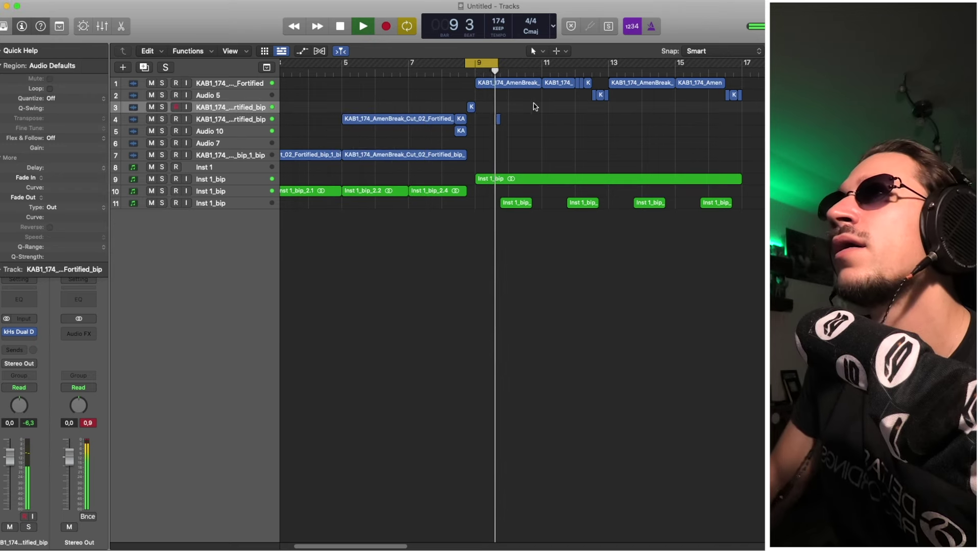
# Cycle bars 9 to 12 and play them with track 9 selected and enlarged.
pyautogui.moveTo(471, 63); pyautogui.dragTo(575, 62)
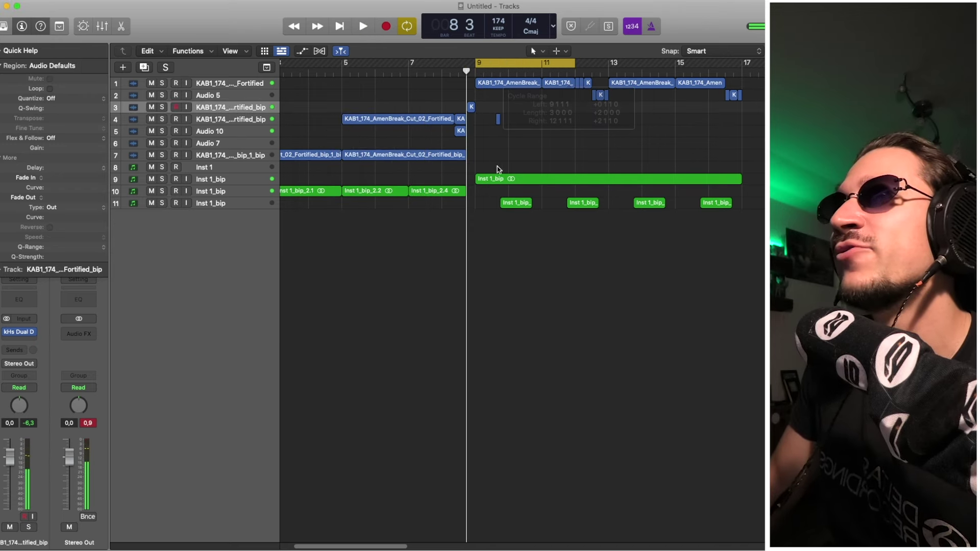
pyautogui.click(221, 178)
pyautogui.click(504, 155)
pyautogui.press('space')
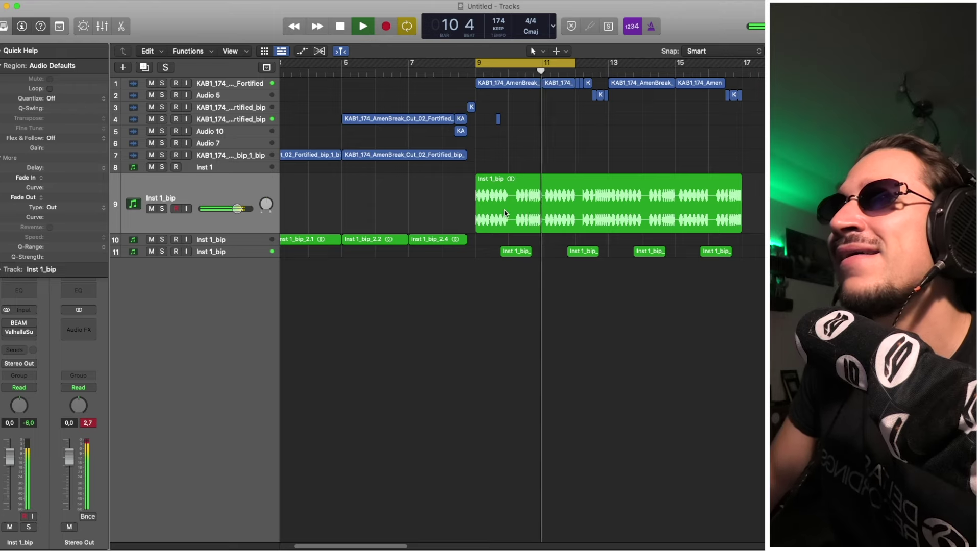
# Split out the second half of bar 9 from the track 9 region and move that slice onto a duplicate of the track.
pyautogui.moveTo(492, 210); pyautogui.dragTo(505, 209)
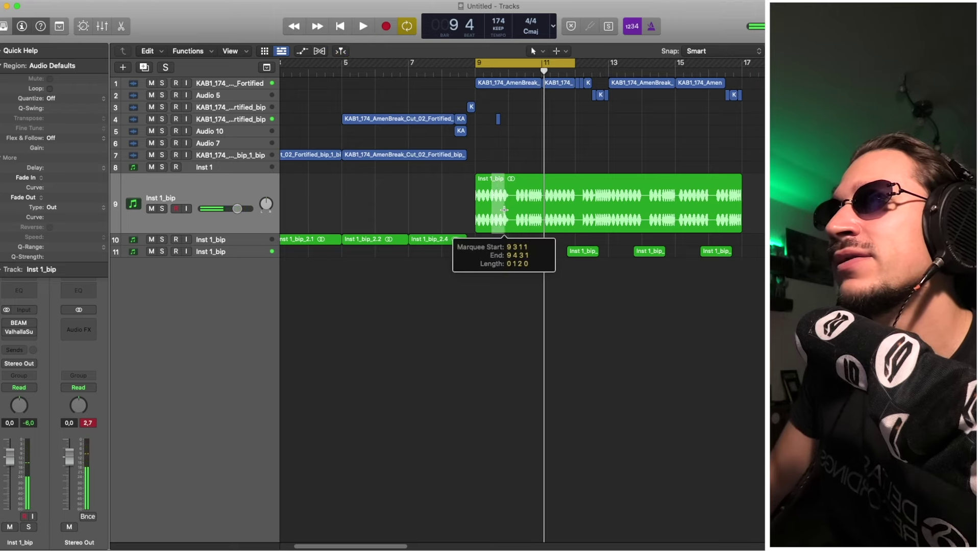
pyautogui.click(502, 210)
pyautogui.click(194, 186)
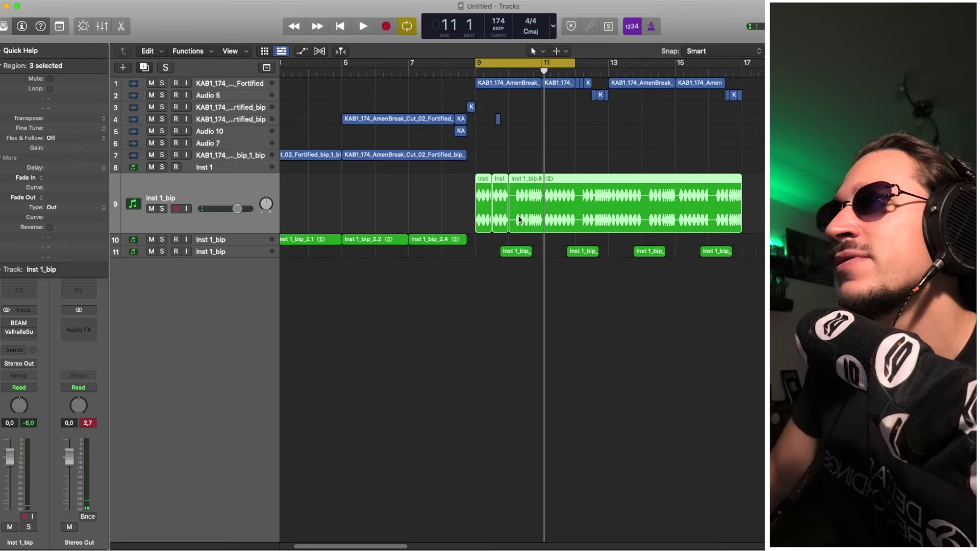
pyautogui.press('super+d')
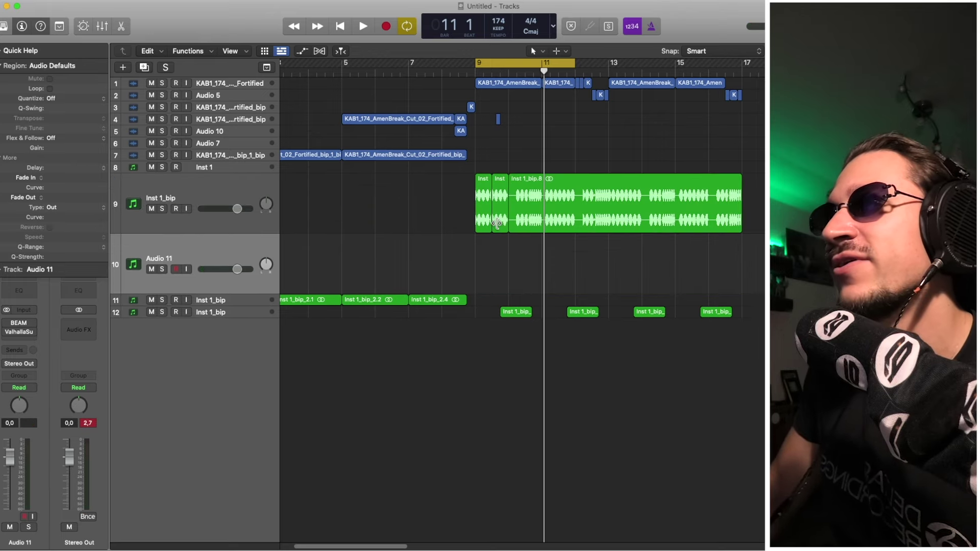
pyautogui.moveTo(497, 223); pyautogui.dragTo(499, 258)
pyautogui.press('Delete')
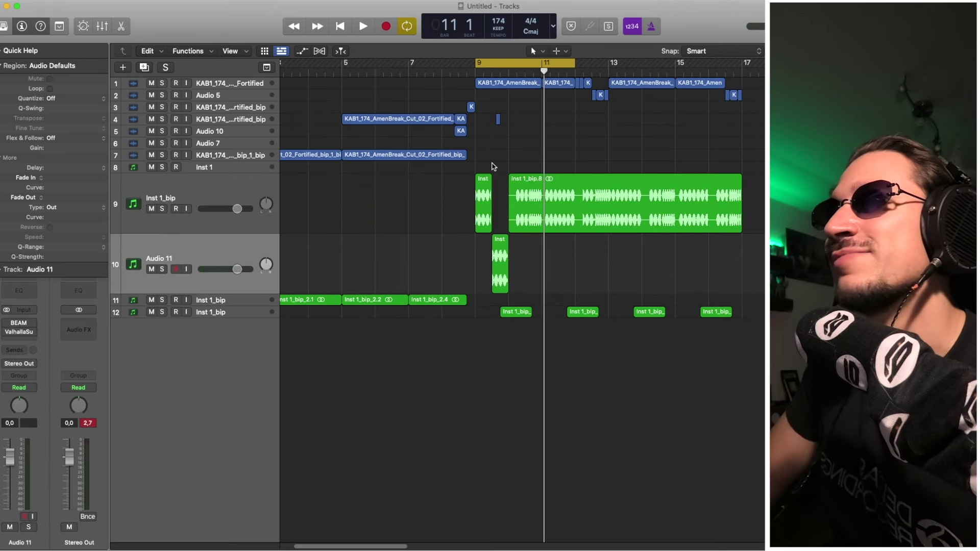
# Solo the Audio 11 track and audition its slice with the region parameters collapsed.
pyautogui.press('space')
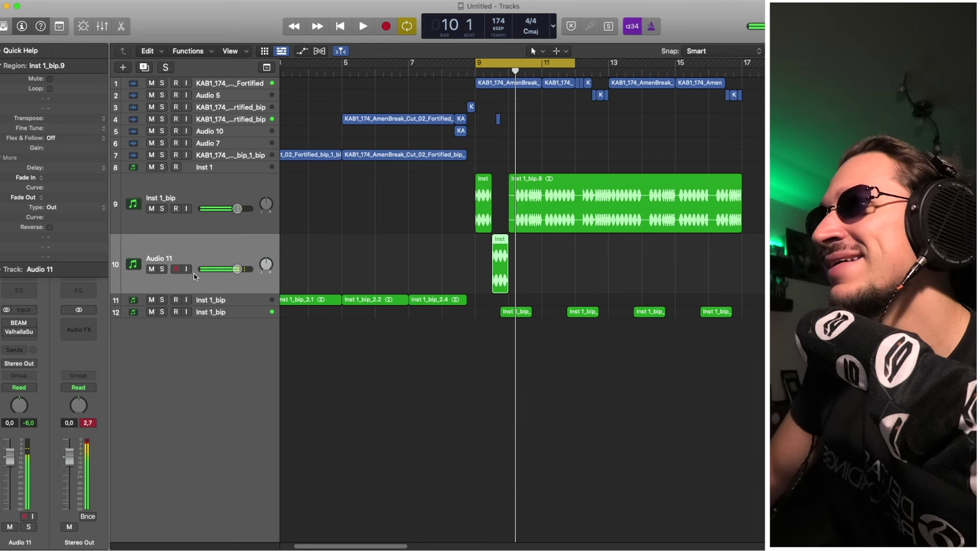
pyautogui.press('s')
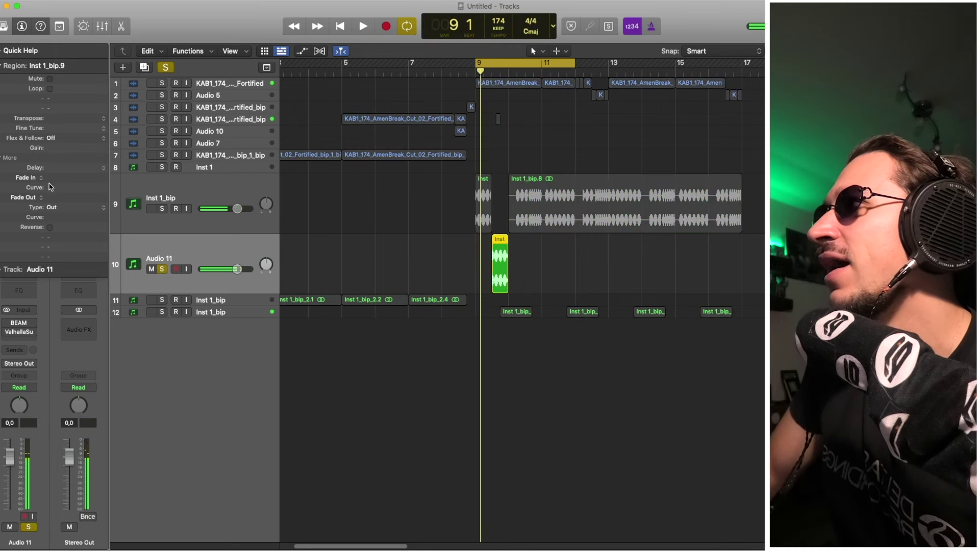
pyautogui.click(2, 62)
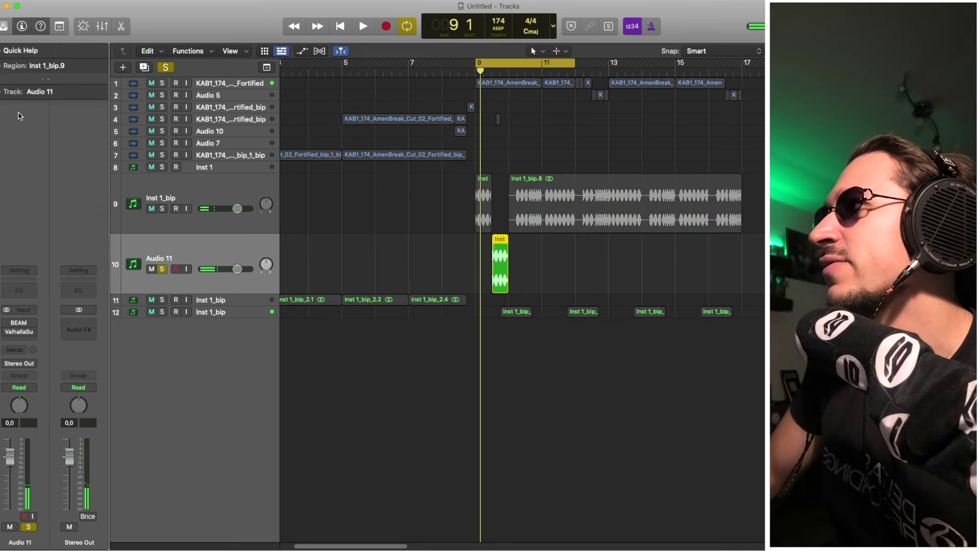
pyautogui.press('space')
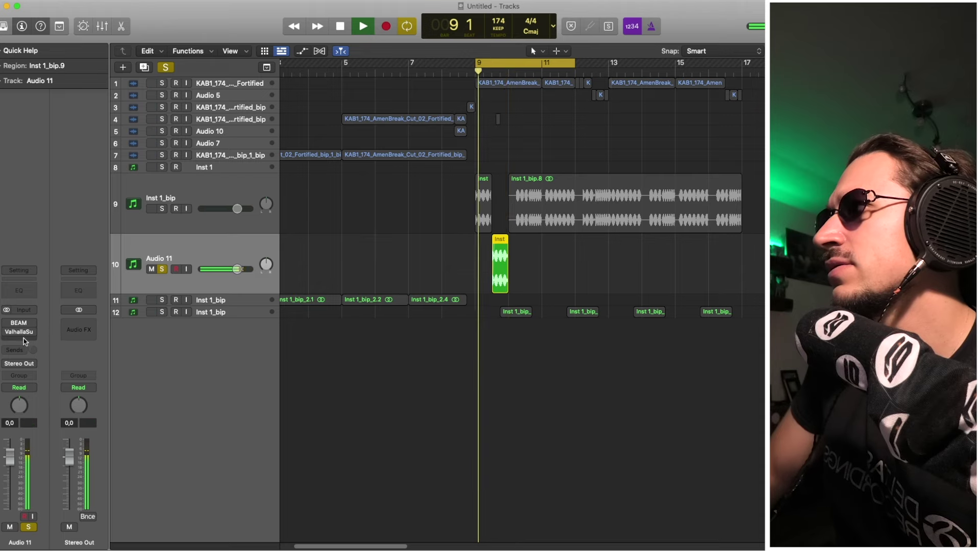
pyautogui.press('space')
# Load the next preset, Artificial, in the BEAM effect on Audio 11 and audition it with the cycle starting at the slice.
pyautogui.click(10, 324)
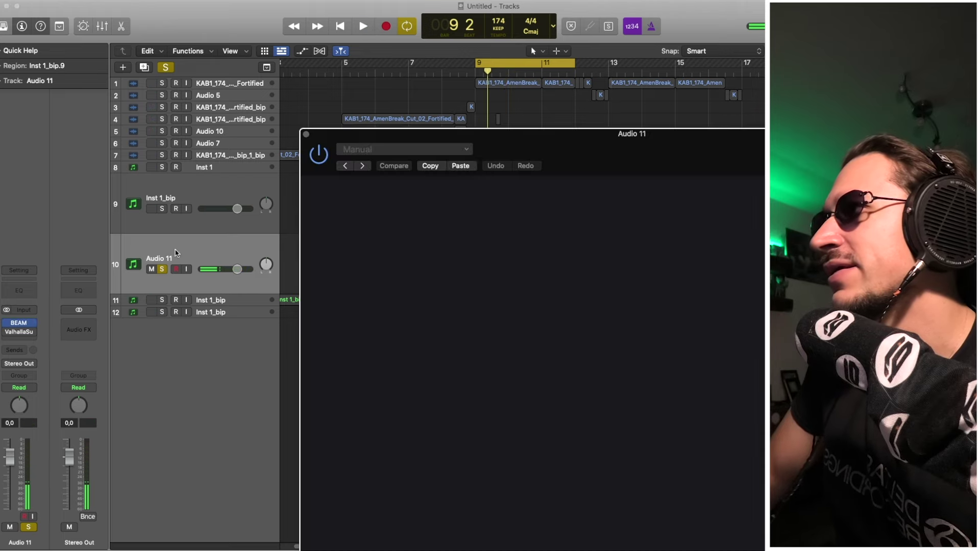
pyautogui.moveTo(485, 63); pyautogui.dragTo(516, 64)
pyautogui.press('space')
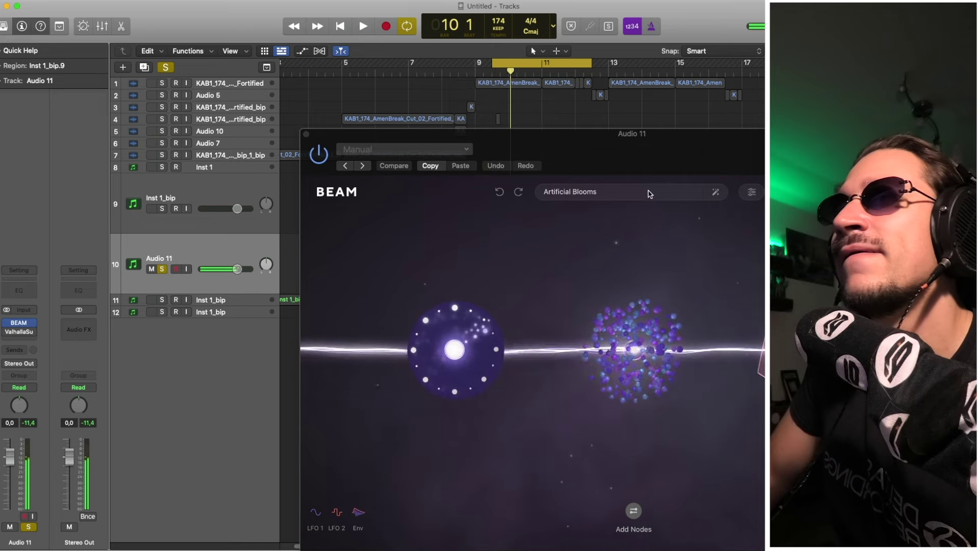
pyautogui.click(664, 192)
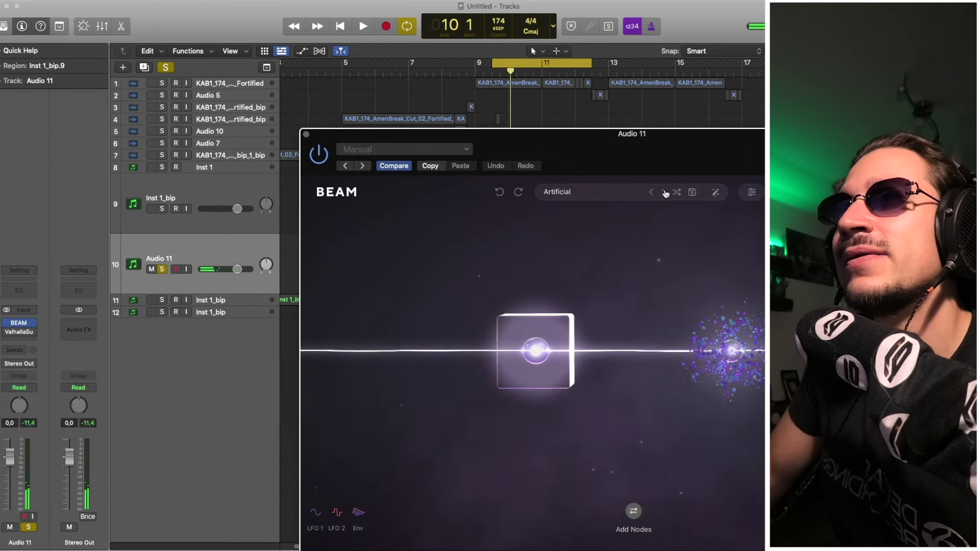
pyautogui.click(607, 97)
pyautogui.press('space')
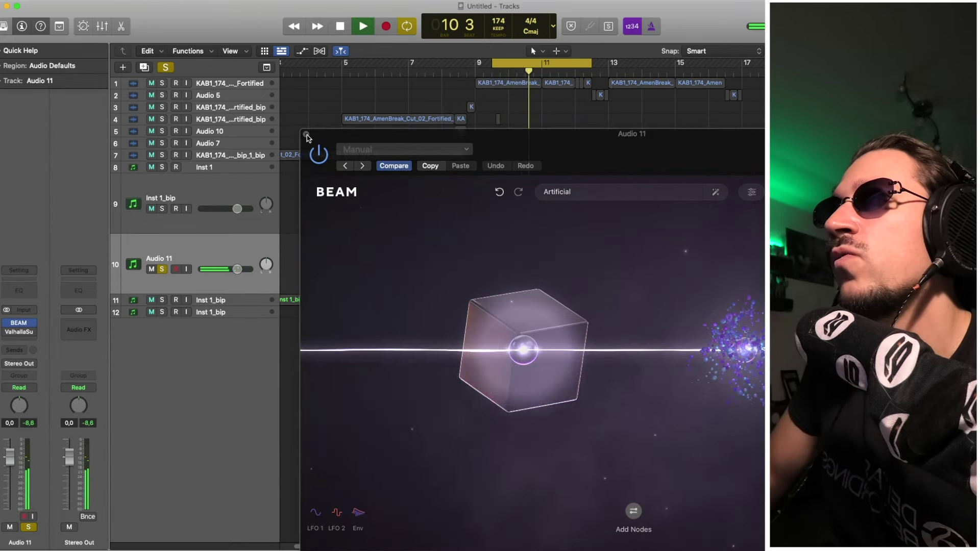
pyautogui.click(306, 134)
pyautogui.press('space')
# Bounce the processed Audio 11 slice in place to a new track.
pyautogui.moveTo(578, 253); pyautogui.dragTo(469, 265)
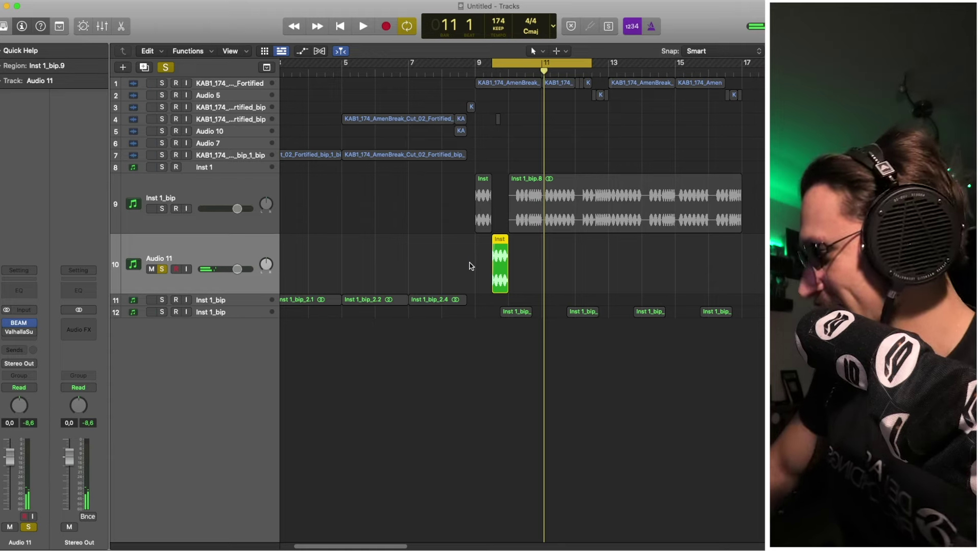
pyautogui.hotkey('ctrl', 'b')
pyautogui.press('Return')
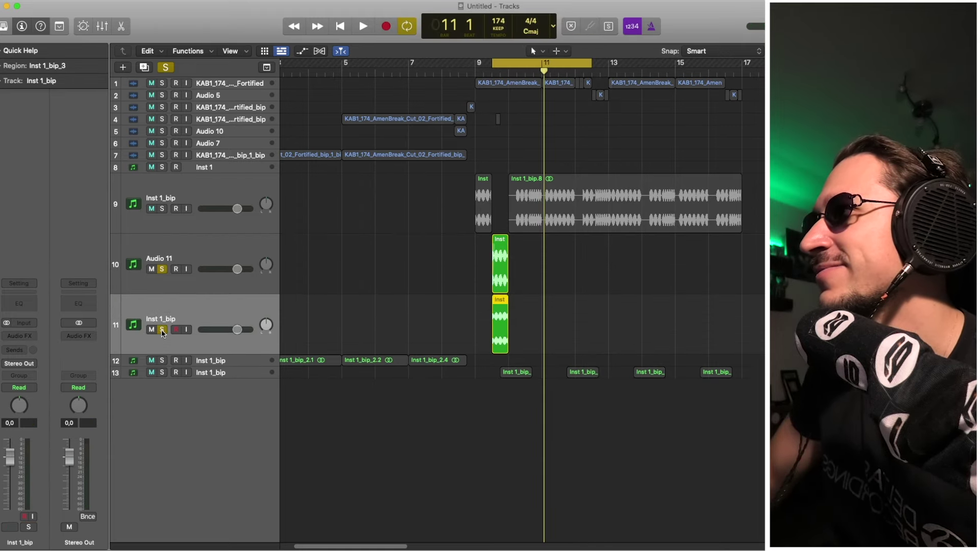
# Unsolo Audio 11 and extend the bounced region on track 11 to about bar 12 beat 4 while auditioning it.
pyautogui.click(161, 269)
pyautogui.press('space')
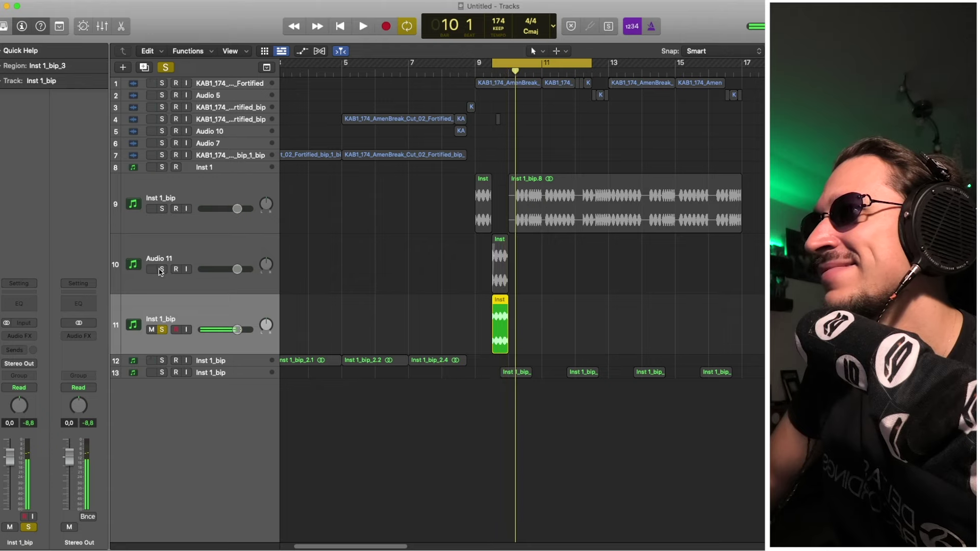
pyautogui.press('space')
pyautogui.press('space')
pyautogui.press('space')
pyautogui.moveTo(508, 340); pyautogui.dragTo(600, 341)
pyautogui.press('space')
pyautogui.press('space')
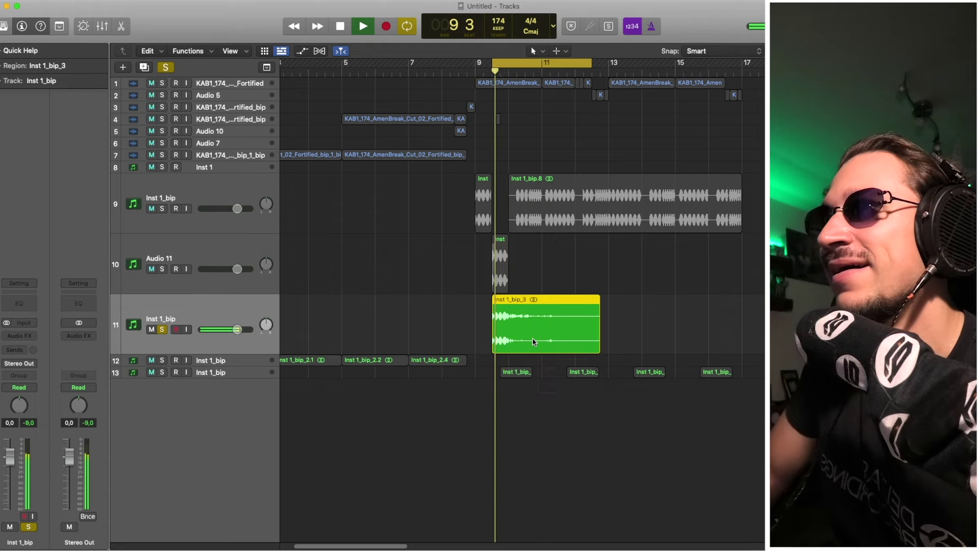
# Keep only the bounced region's tail from bar 10 onward and move it to start at bar 9.
pyautogui.moveTo(512, 332)
pyautogui.mouseDown()
pyautogui.moveTo(483, 327)
pyautogui.moveTo(496, 328)
pyautogui.mouseUp()
pyautogui.click(505, 328)
pyautogui.press('space')
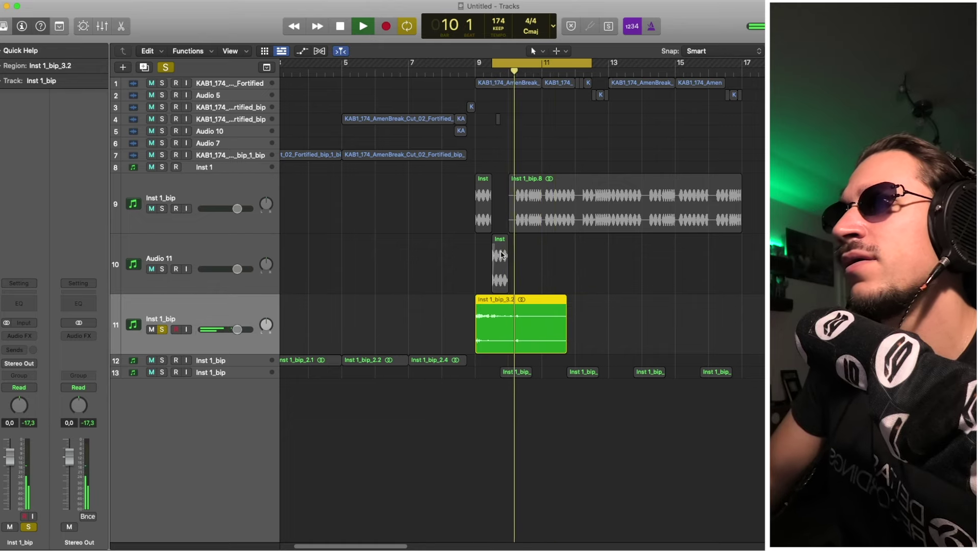
# Extend the first region on track 9 to bar 10 and delete the Audio 11 track.
pyautogui.moveTo(492, 222); pyautogui.dragTo(509, 222)
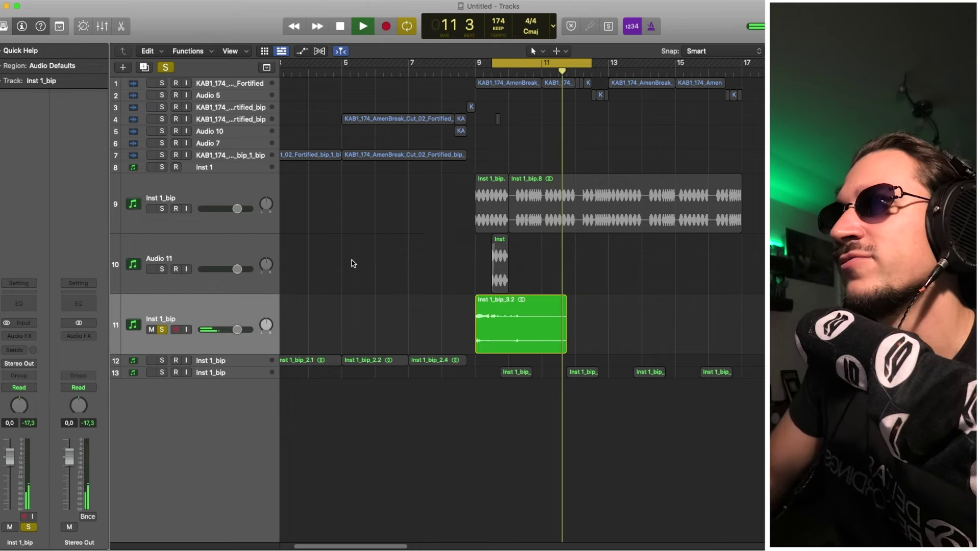
pyautogui.click(224, 257)
pyautogui.press('super+BackSpace')
# Unsolo the bounced track and return the cycle range to bars 9 to 12.
pyautogui.press('s')
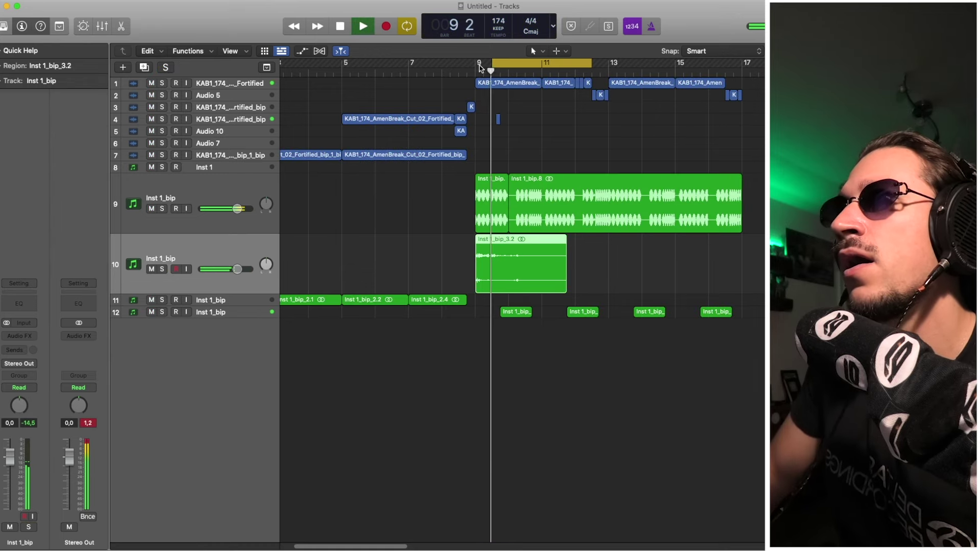
pyautogui.press('u')
pyautogui.press('space')
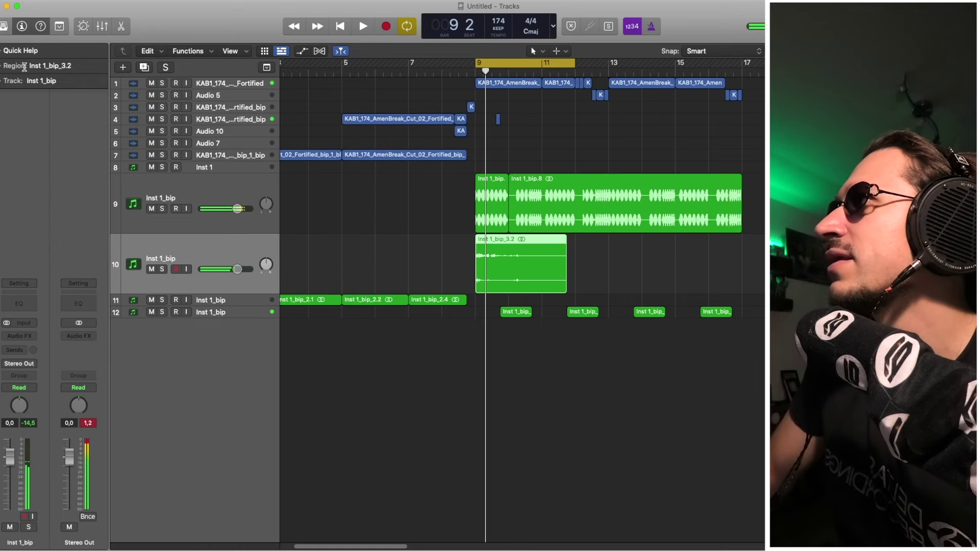
# Set the bounced tail region's gain to +9.5 dB and audition it with the full arrangement.
pyautogui.click(2, 66)
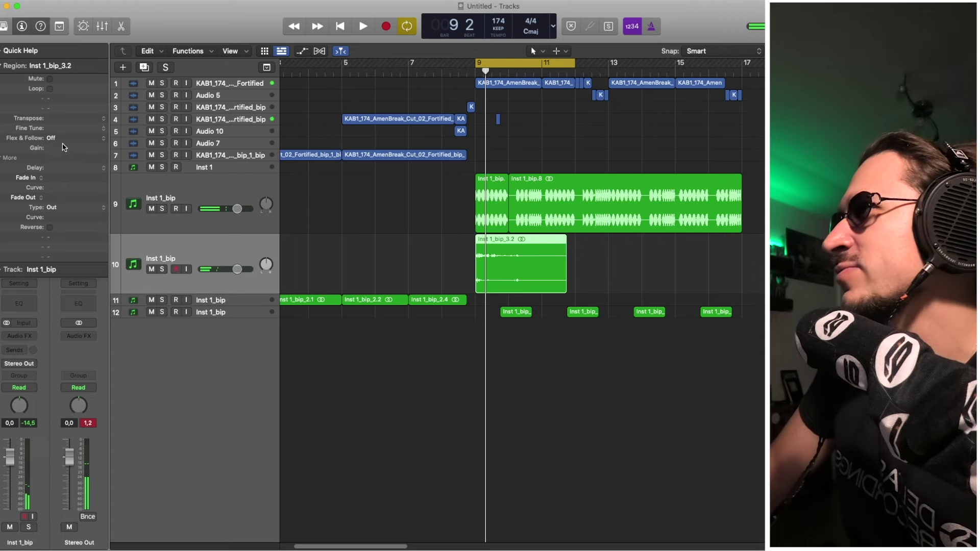
pyautogui.press('space')
pyautogui.moveTo(63, 147)
pyautogui.mouseDown()
pyautogui.moveTo(72, 118)
pyautogui.moveTo(68, 145)
pyautogui.mouseUp()
pyautogui.press('space')
pyautogui.press('space')
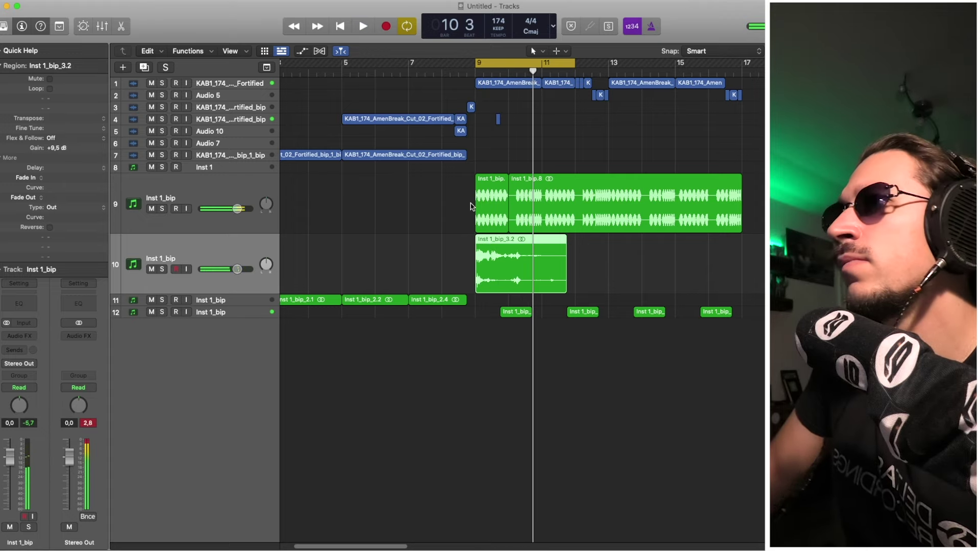
# Delete the part of the bounced tail after bar 10 on track 10 and select the remaining region.
pyautogui.click(568, 254)
pyautogui.moveTo(506, 254); pyautogui.dragTo(601, 268)
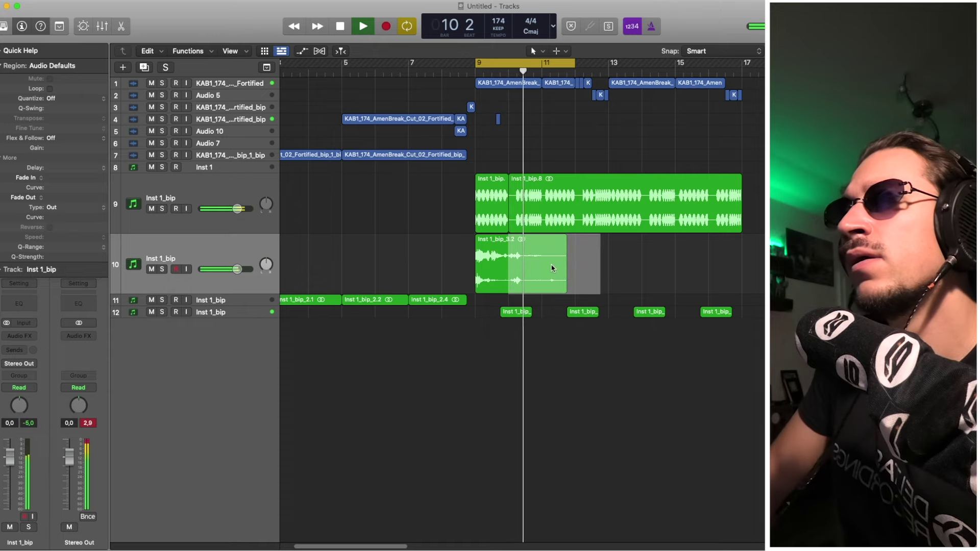
pyautogui.press('Delete')
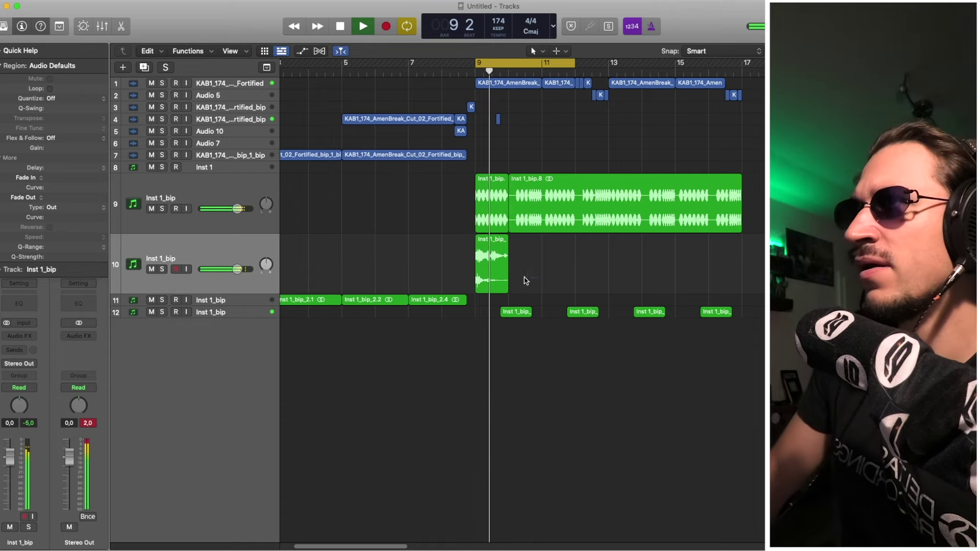
pyautogui.click(2, 66)
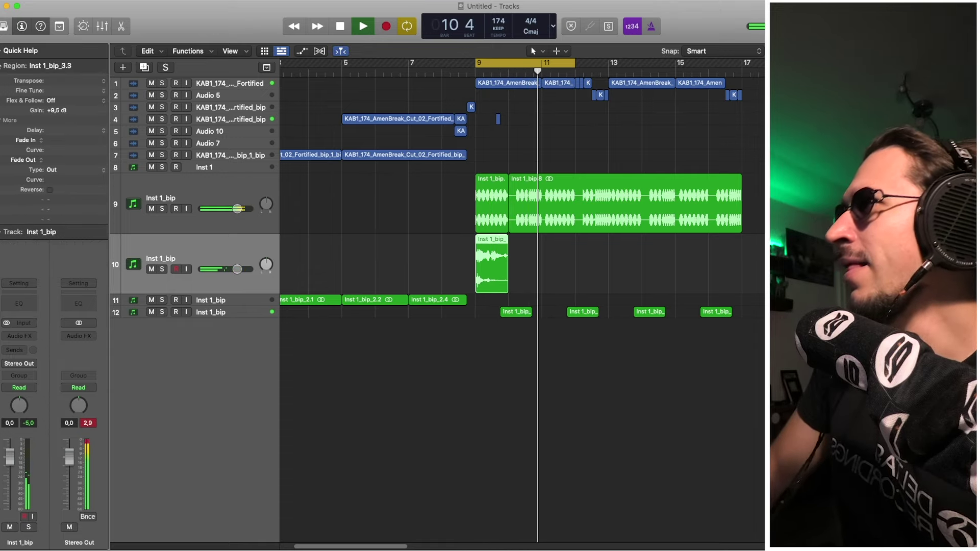
# Insert a Channel EQ on track 10 and raise its low-cut filter far into the midrange to remove the tail's lows.
pyautogui.press('space')
pyautogui.click(32, 306)
pyautogui.click(439, 297)
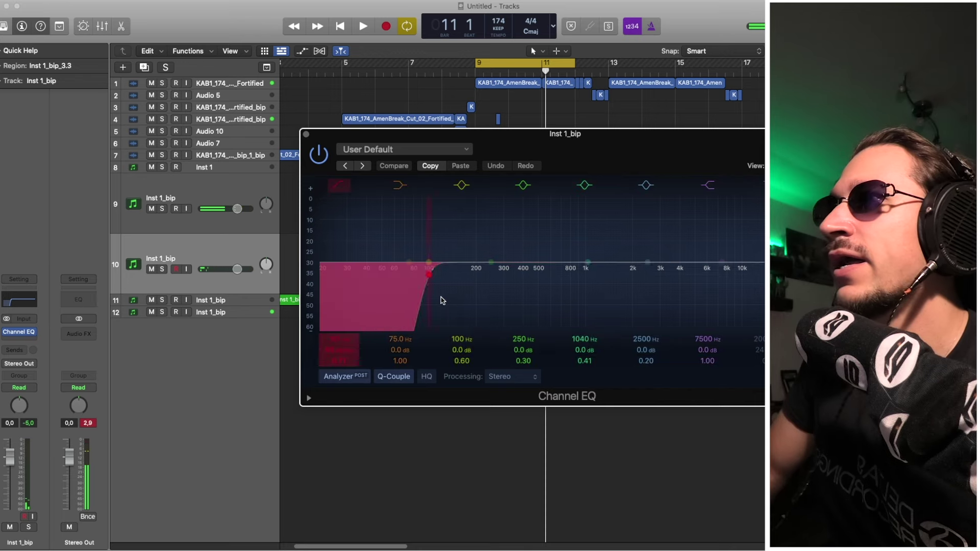
pyautogui.moveTo(352, 346)
pyautogui.mouseDown()
pyautogui.moveTo(352, 364)
pyautogui.moveTo(354, 335)
pyautogui.mouseUp()
pyautogui.press('space')
pyautogui.moveTo(476, 305); pyautogui.dragTo(553, 308)
# Boost the EQ's high shelf by 1.8 dB at 1100 Hz, raise the low cut slightly further, and audition the tail.
pyautogui.moveTo(724, 262); pyautogui.dragTo(631, 252)
pyautogui.press('space')
pyautogui.moveTo(547, 298); pyautogui.dragTo(556, 297)
pyautogui.press('space')
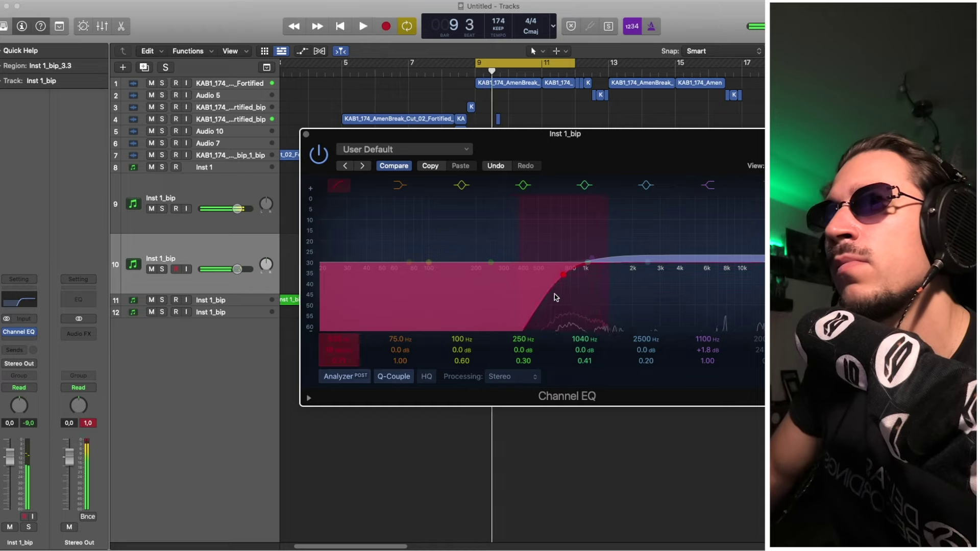
pyautogui.press('space')
pyautogui.click(306, 135)
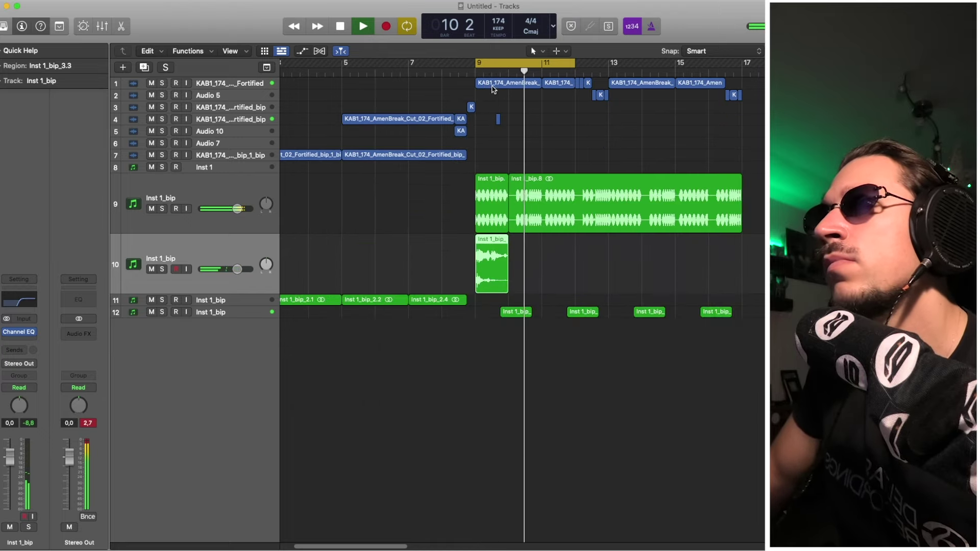
# Turn off cycle playback and play the arrangement from just before bar 9.
pyautogui.click(452, 70)
pyautogui.click(500, 62)
pyautogui.click(511, 280)
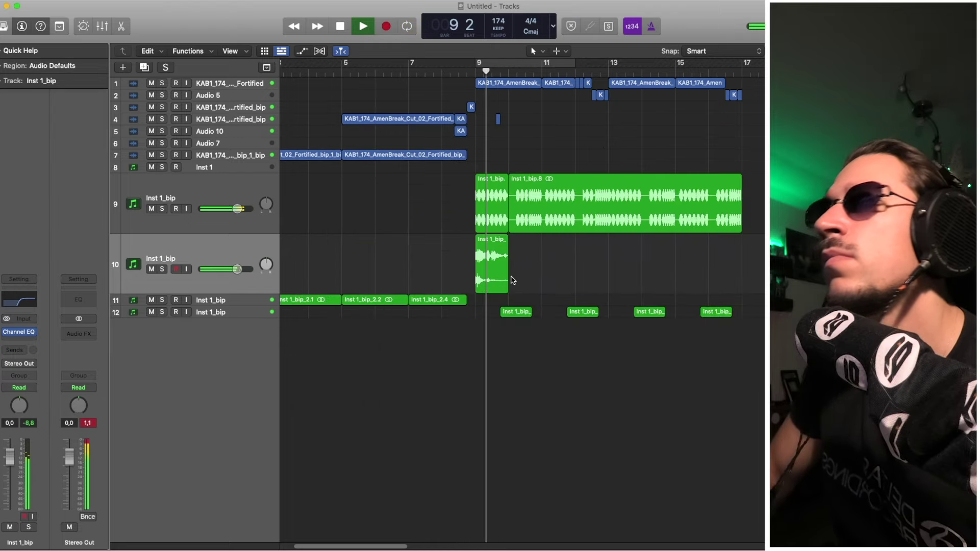
# Use the Fade tool to add a fade-out over the second half of the bar 9 tail region on track 10.
pyautogui.press('t')
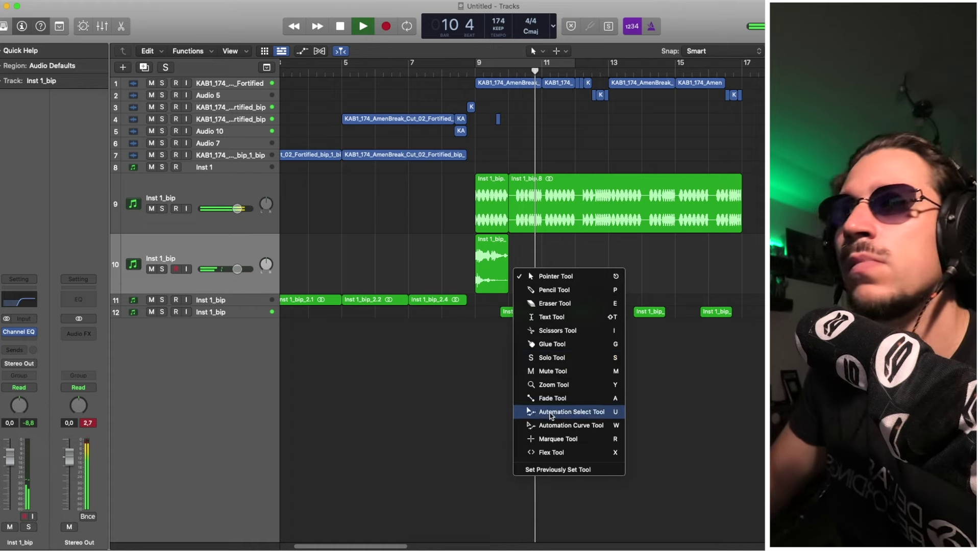
pyautogui.click(545, 392)
pyautogui.press('t')
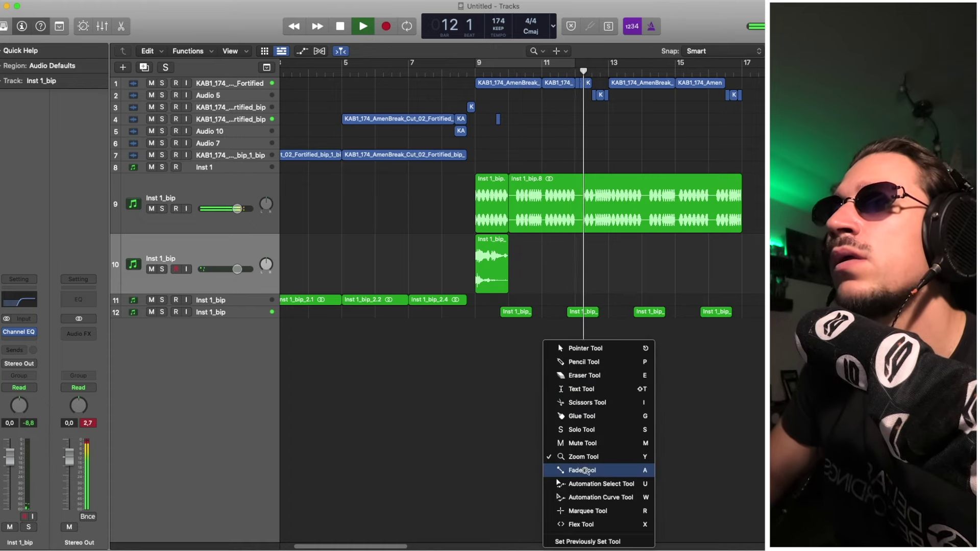
pyautogui.click(586, 471)
pyautogui.moveTo(490, 262); pyautogui.dragTo(537, 260)
pyautogui.press('t')
pyautogui.click(557, 259)
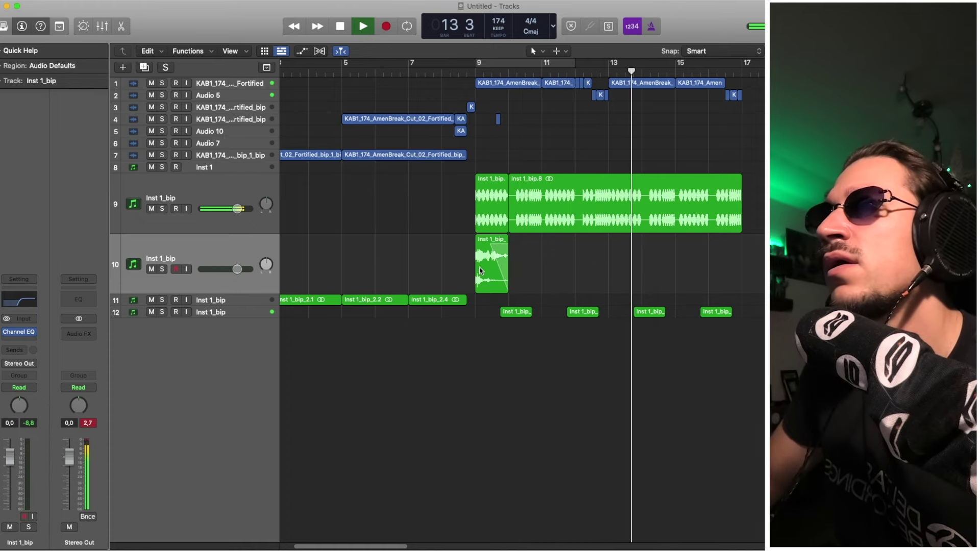
# Copy the faded tail region to bar 13 on track 10 and loop playback over bars 13 to 16.
pyautogui.moveTo(486, 278); pyautogui.dragTo(619, 280)
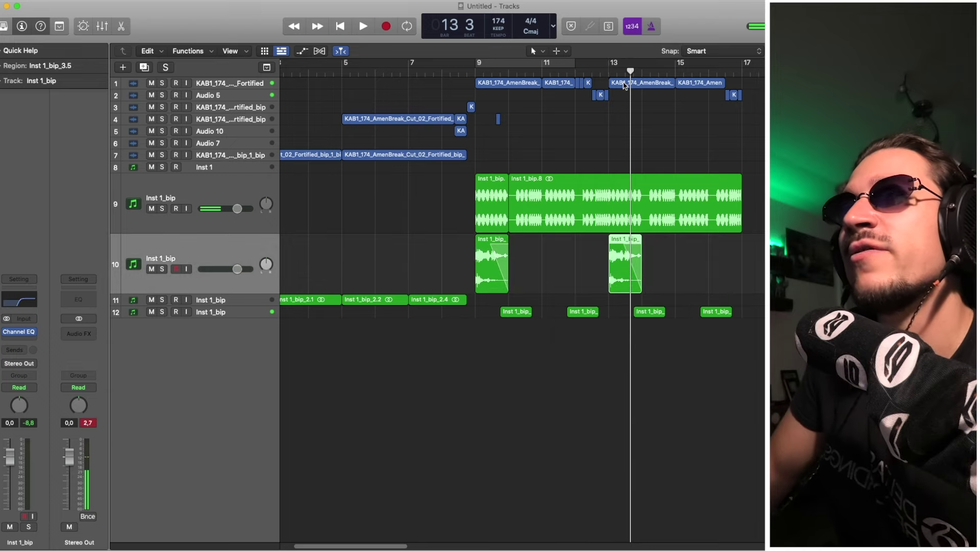
pyautogui.moveTo(612, 67); pyautogui.dragTo(709, 67)
pyautogui.press('space')
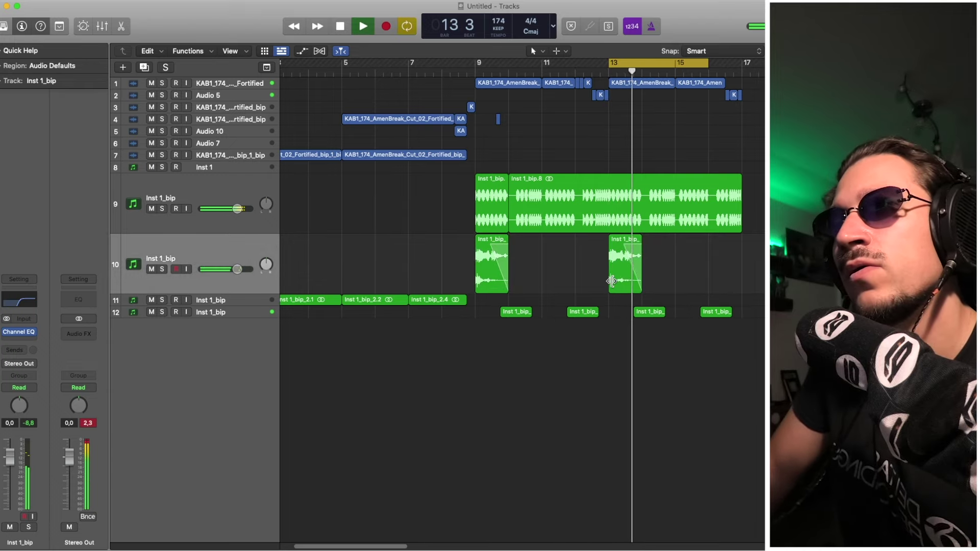
# Adjust the start edge of the copied tail region at bar 13 on track 10 and audition it.
pyautogui.moveTo(610, 282); pyautogui.dragTo(638, 289)
pyautogui.press('space')
pyautogui.press('space')
pyautogui.press('space')
pyautogui.press('space')
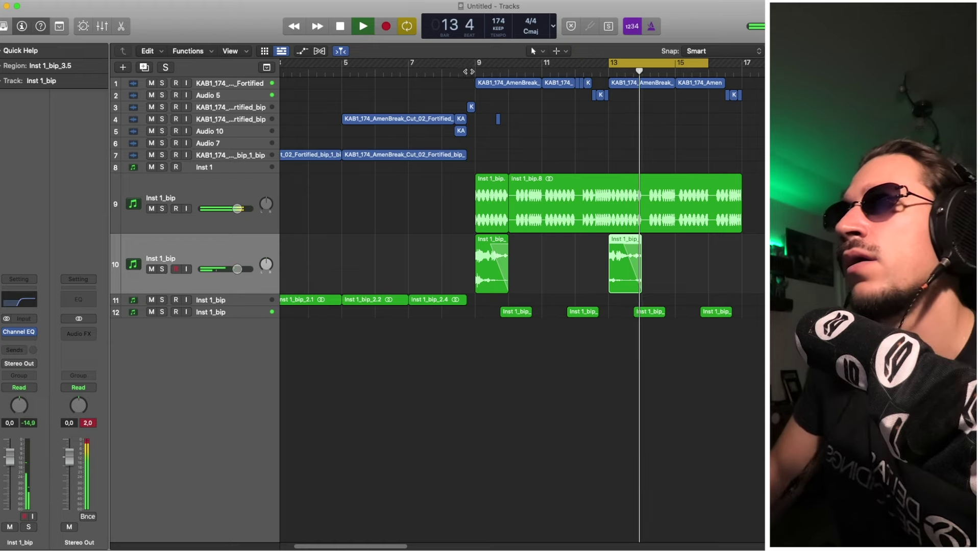
# Collapse the enlarged tracks 10 and 9 to normal height and show the whole arrangement with slightly taller tracks.
pyautogui.hotkey('ctrl', 'z')
pyautogui.press('Up')
pyautogui.hotkey('ctrl', 'z')
pyautogui.press('super+Left')
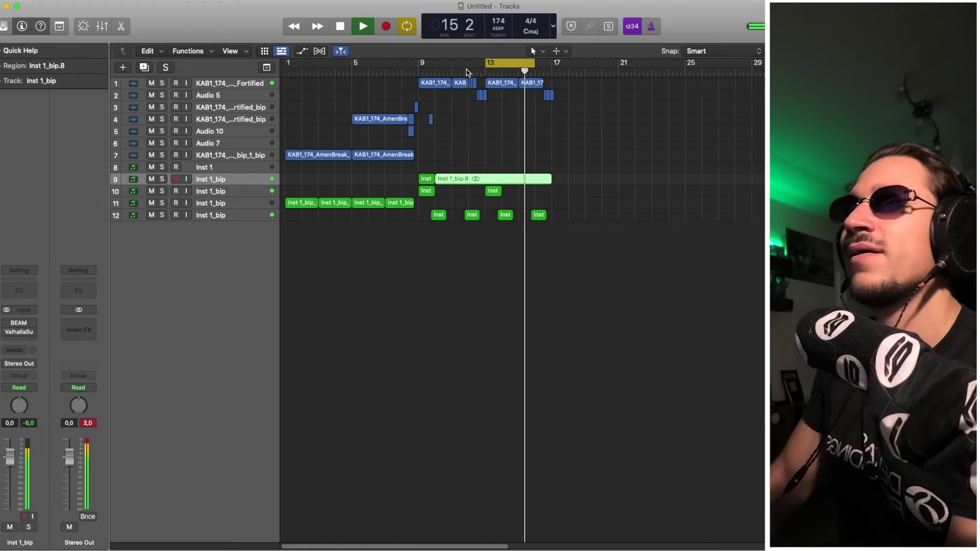
pyautogui.press('super+Down')
pyautogui.press('t')
pyautogui.press('t')
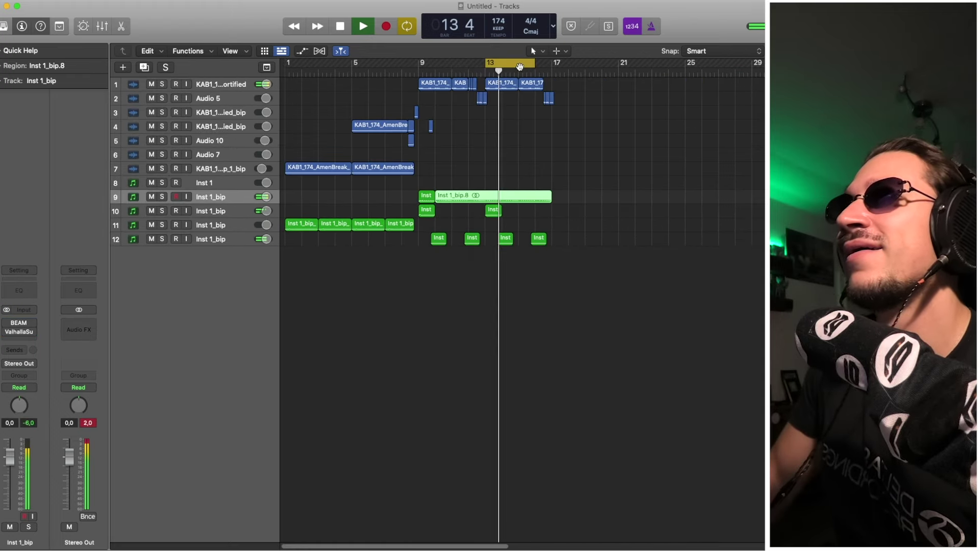
# Open Vital on the Inst 1 track, enable Distortion and Chorus, and place Chorus after the Soft Clip distortion with full drive.
pyautogui.click(189, 176)
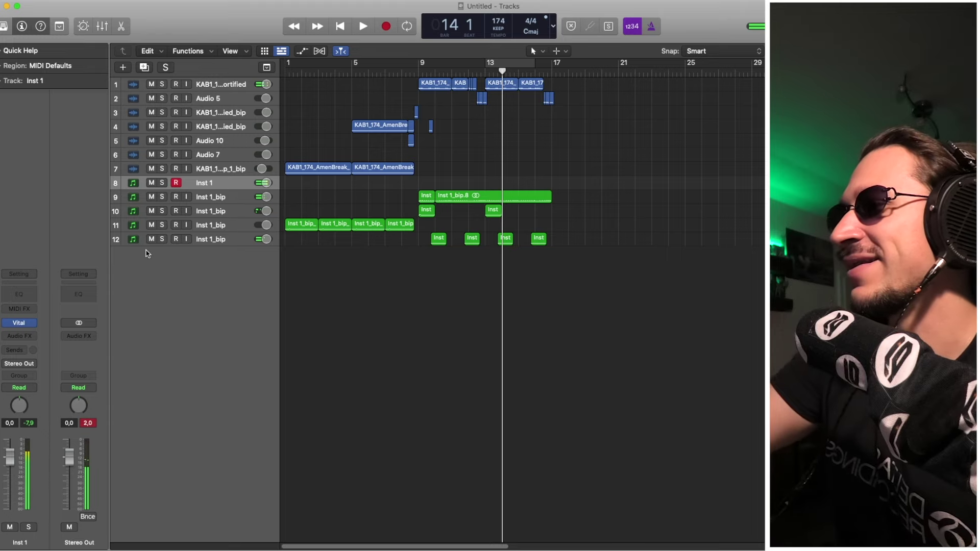
pyautogui.click(20, 323)
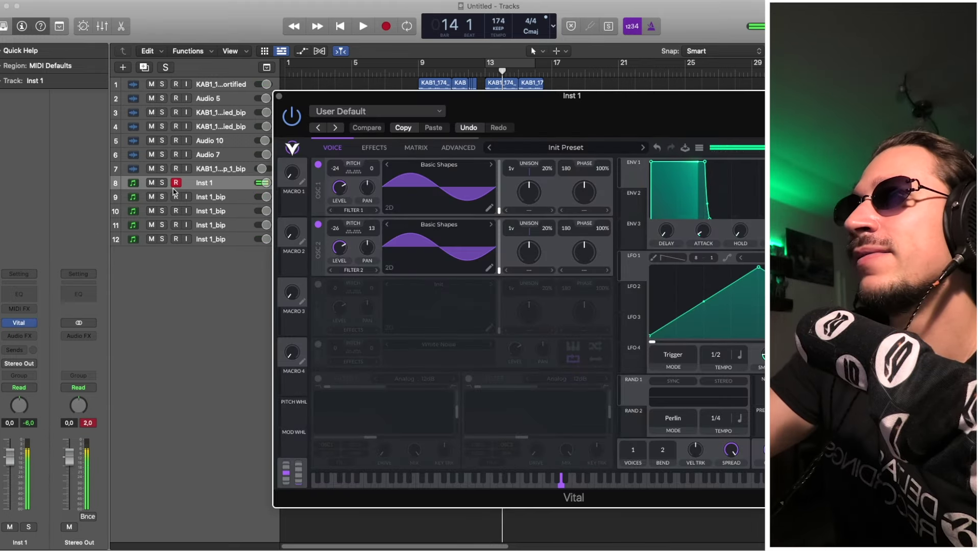
pyautogui.click(370, 149)
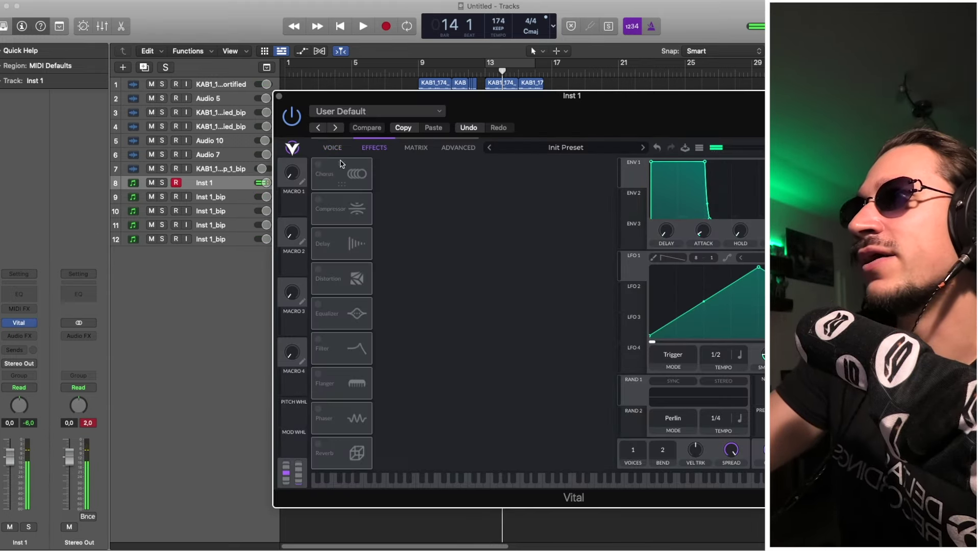
pyautogui.click(319, 270)
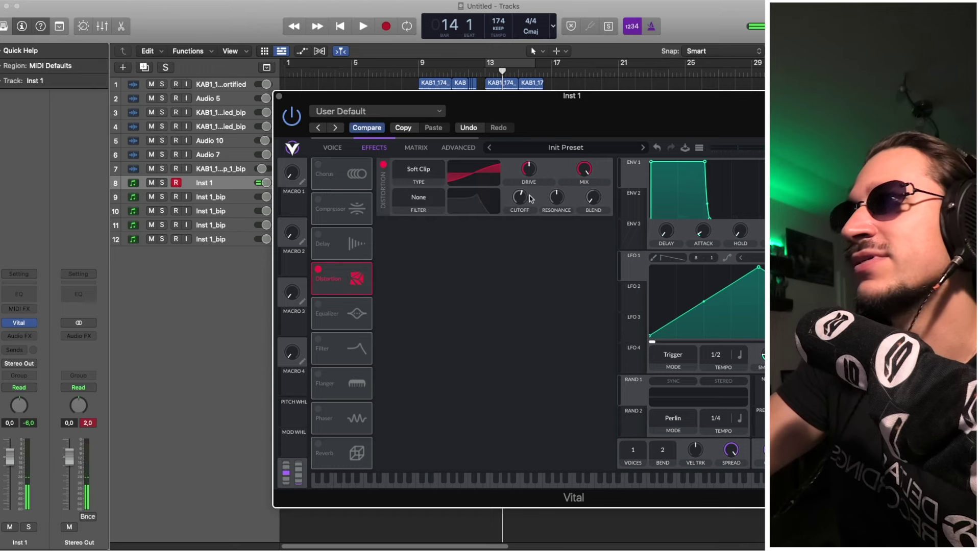
pyautogui.click(319, 166)
pyautogui.moveTo(341, 176); pyautogui.dragTo(359, 285)
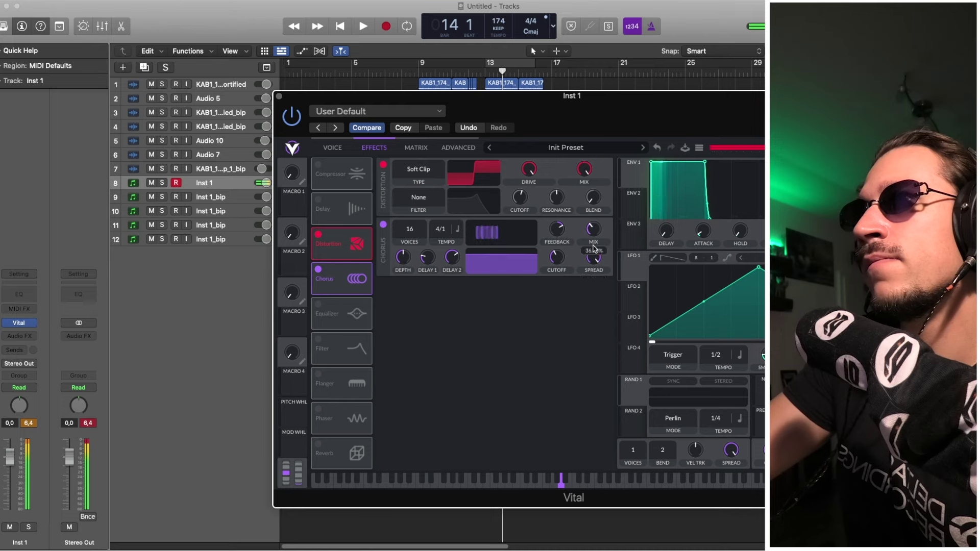
# Enable Vital's effects Filter, modulate its cutoff with LFO 1 at a 2/1 tempo, and close the synth.
pyautogui.click(323, 149)
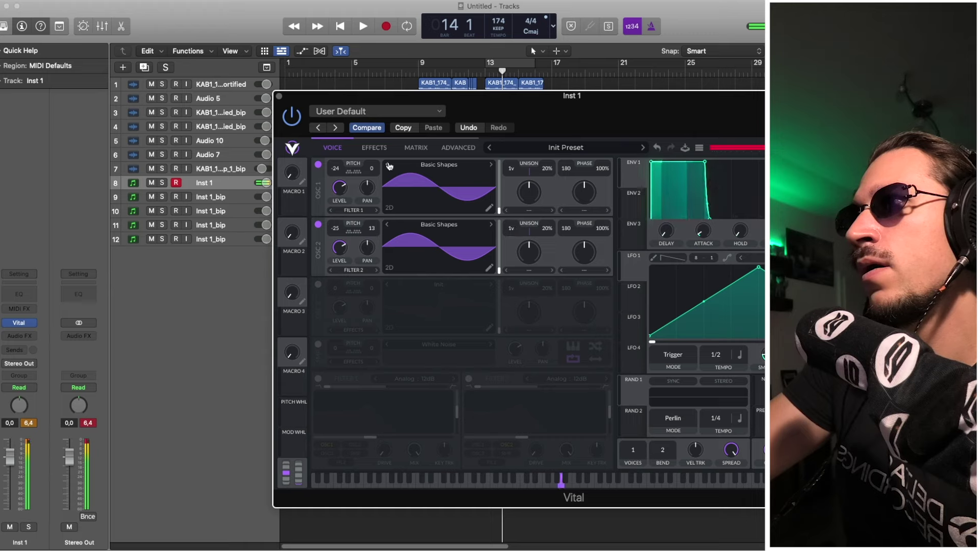
pyautogui.click(371, 147)
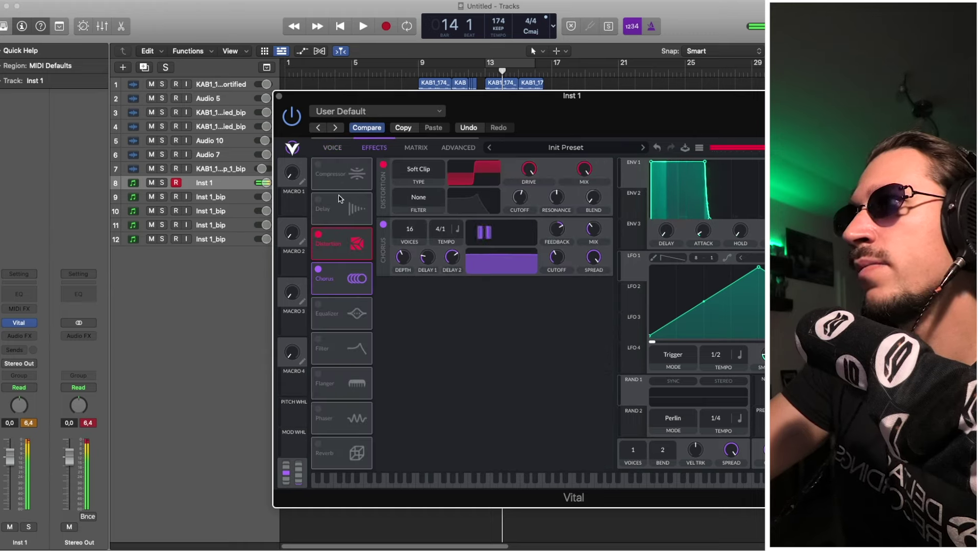
pyautogui.click(319, 339)
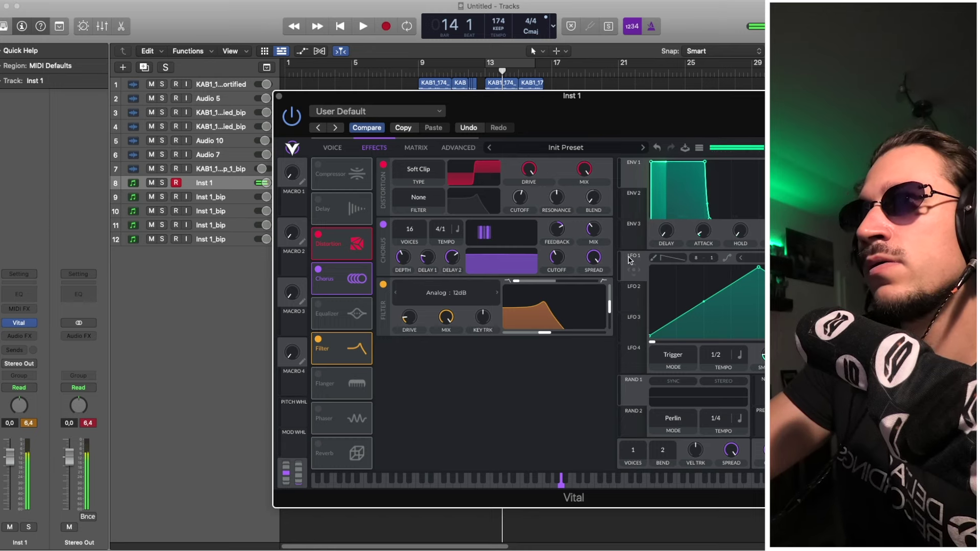
pyautogui.moveTo(631, 260); pyautogui.dragTo(553, 321)
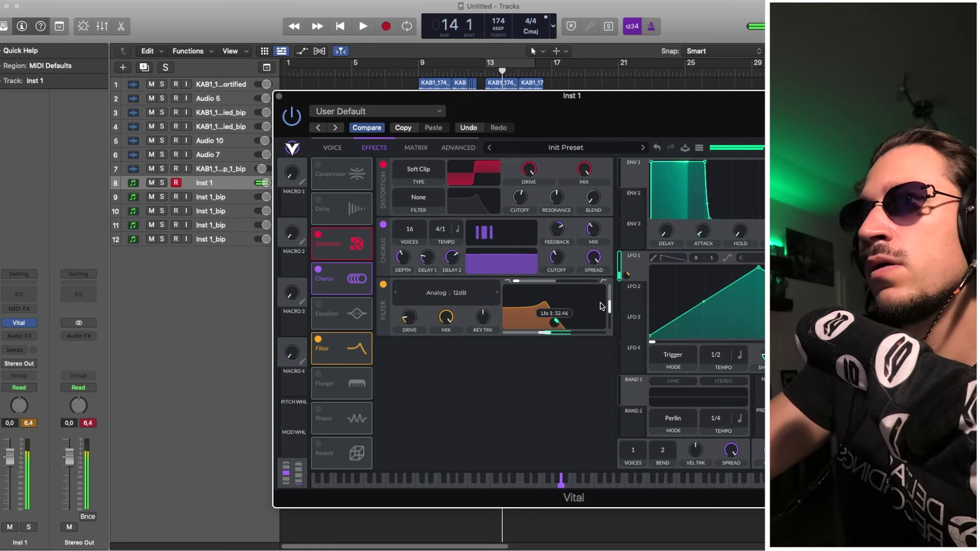
pyautogui.moveTo(716, 356); pyautogui.dragTo(712, 369)
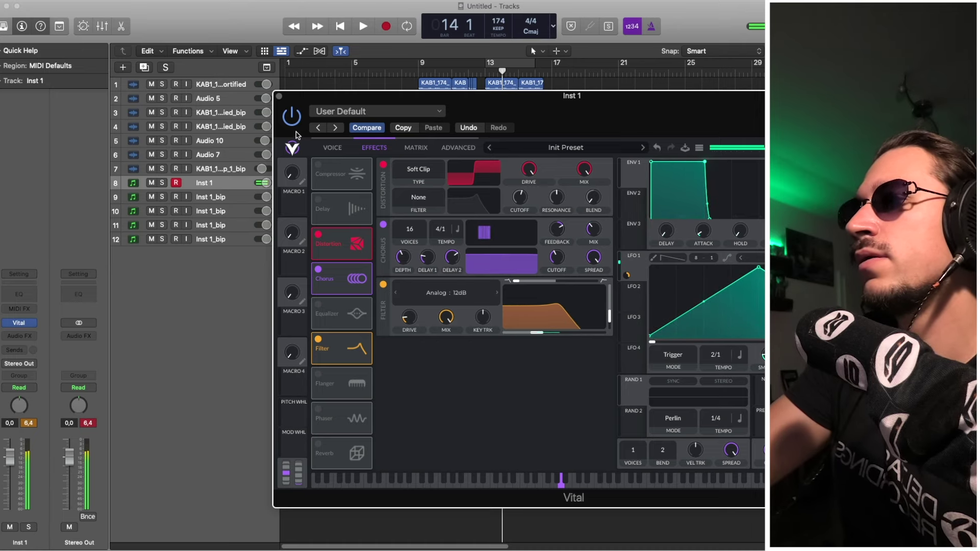
pyautogui.click(278, 97)
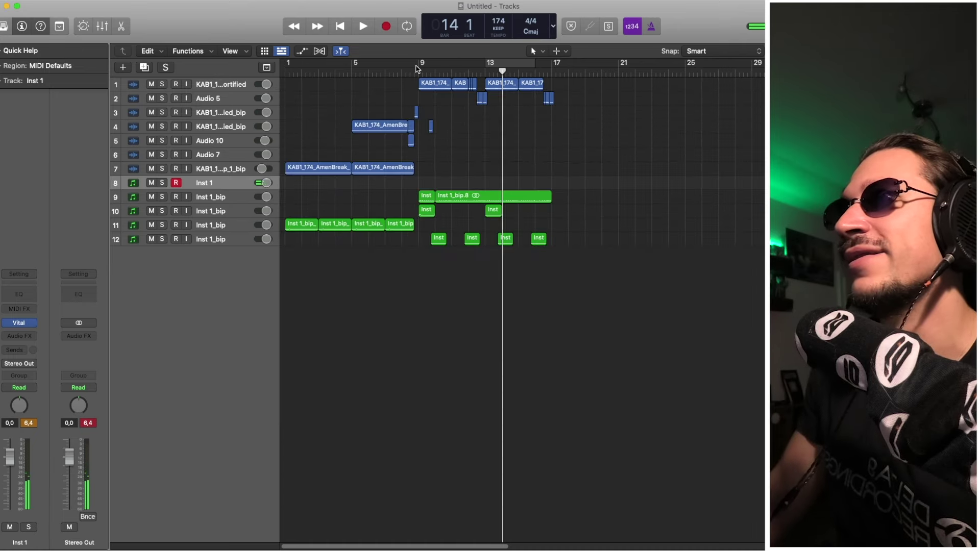
# Loop bars 9 to 15, play a bass note on Inst 1, and capture it as a region on track 8.
pyautogui.moveTo(417, 69); pyautogui.dragTo(522, 136)
pyautogui.press('space')
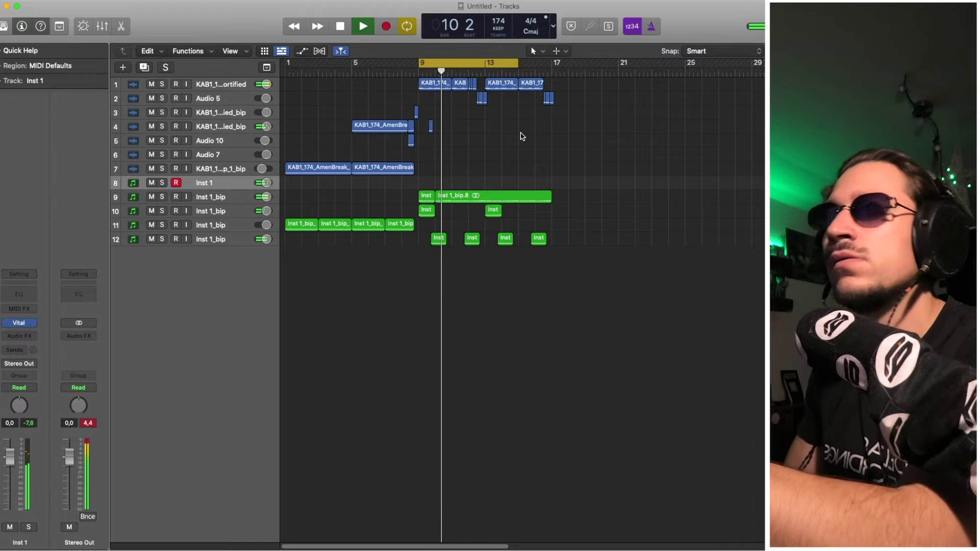
pyautogui.press('space')
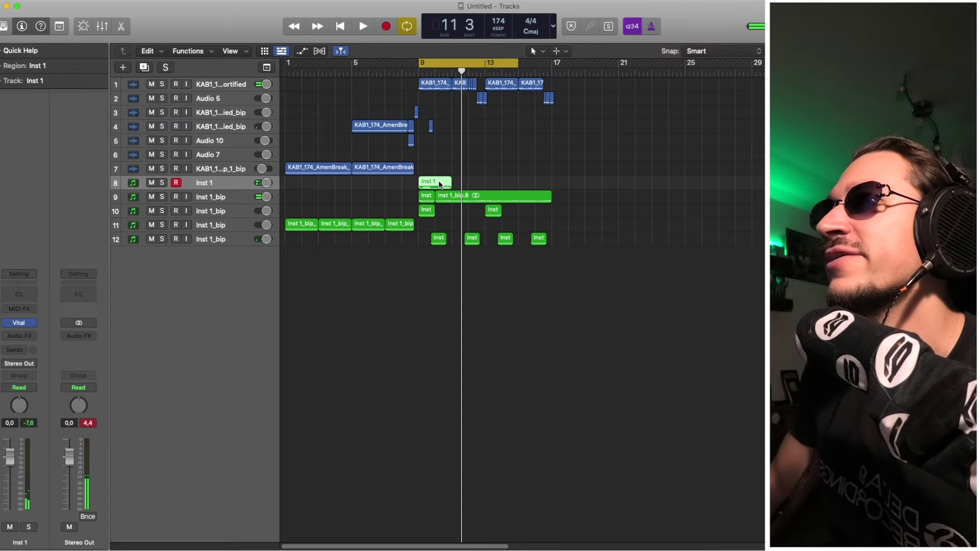
# Delete the part of the captured Inst 1 region before bar 10 and move the remainder to bar 12.
pyautogui.press('space')
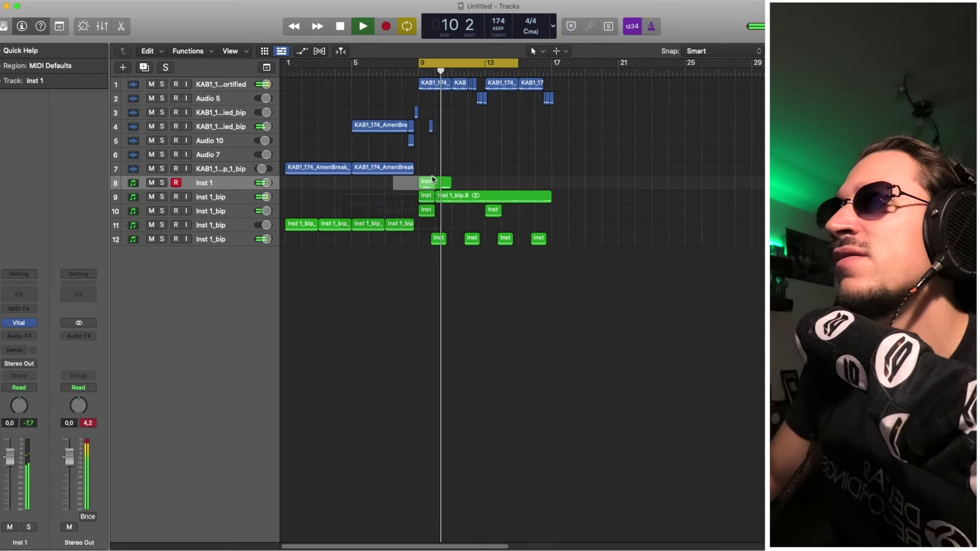
pyautogui.press('BackSpace')
pyautogui.press('super+Right')
pyautogui.press('super+Right')
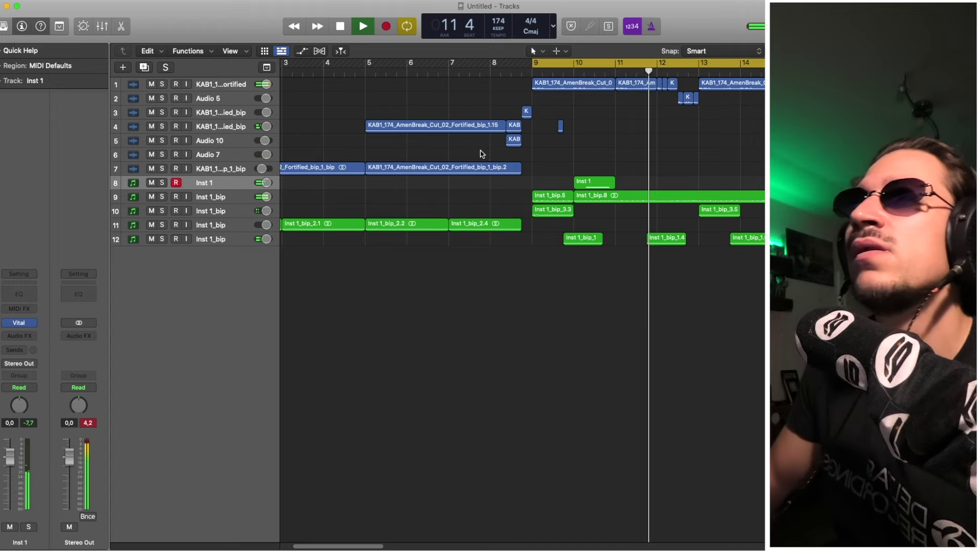
pyautogui.hscroll(3, 480, 153)
pyautogui.moveTo(495, 188); pyautogui.dragTo(578, 186)
# Set the cycle range to bars 12 to 14 and start playback.
pyautogui.click(570, 67)
pyautogui.moveTo(570, 64); pyautogui.dragTo(652, 65)
pyautogui.press('space')
# Stretch the A#2 note to run from 12 2 to bar 13, and delete the Inst 1 region's empty start before 12 2.
pyautogui.doubleClick(591, 182)
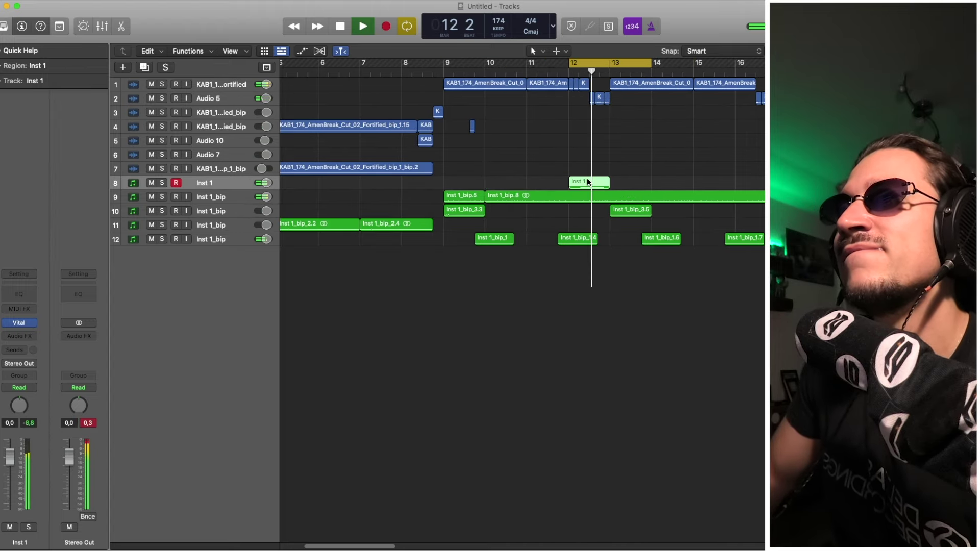
pyautogui.moveTo(493, 440); pyautogui.dragTo(507, 438)
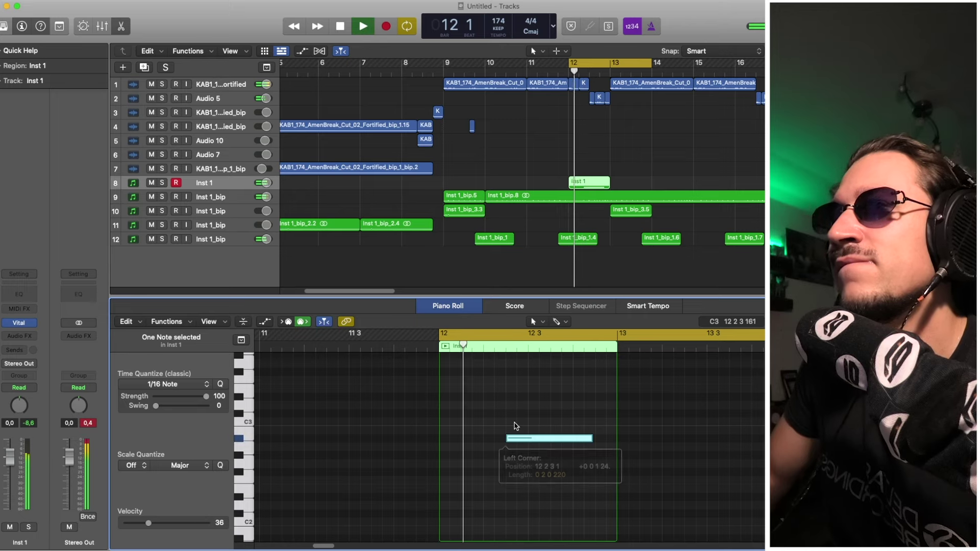
pyautogui.click(594, 438)
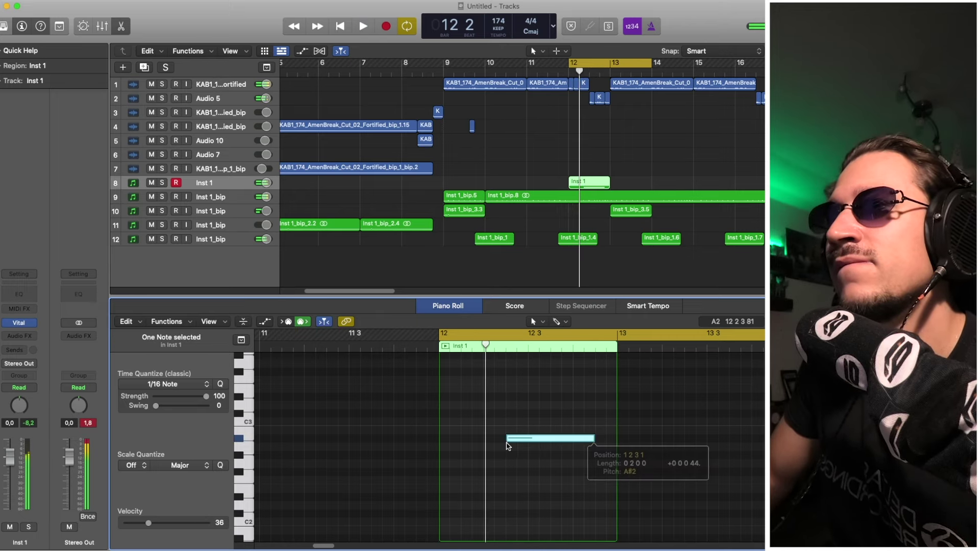
pyautogui.moveTo(506, 439); pyautogui.dragTo(483, 440)
pyautogui.click(525, 413)
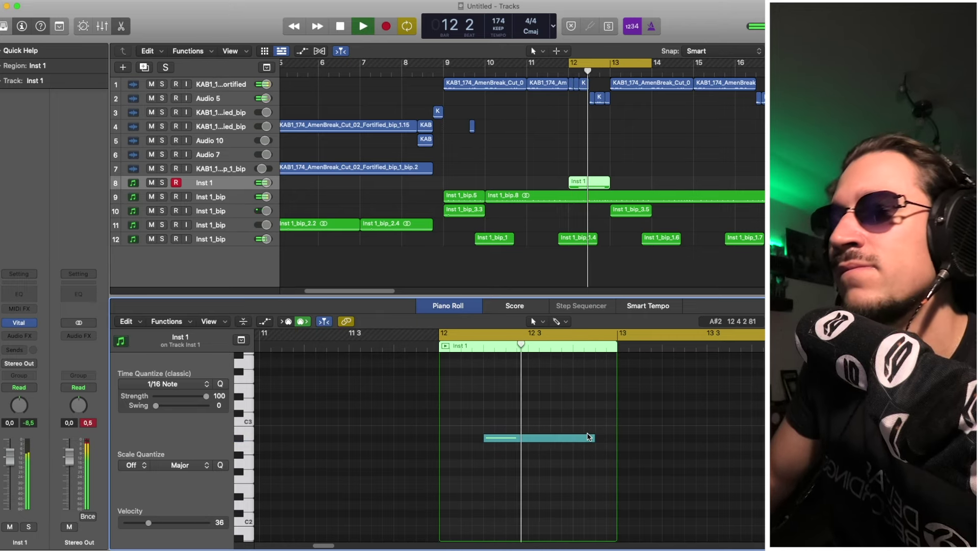
pyautogui.moveTo(592, 438); pyautogui.dragTo(616, 439)
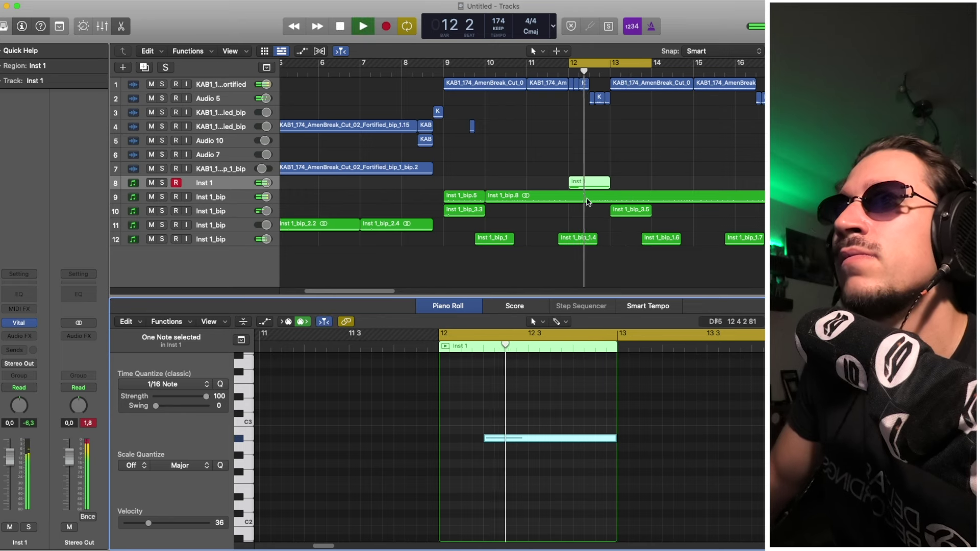
pyautogui.moveTo(578, 185); pyautogui.dragTo(556, 181)
pyautogui.press('BackSpace')
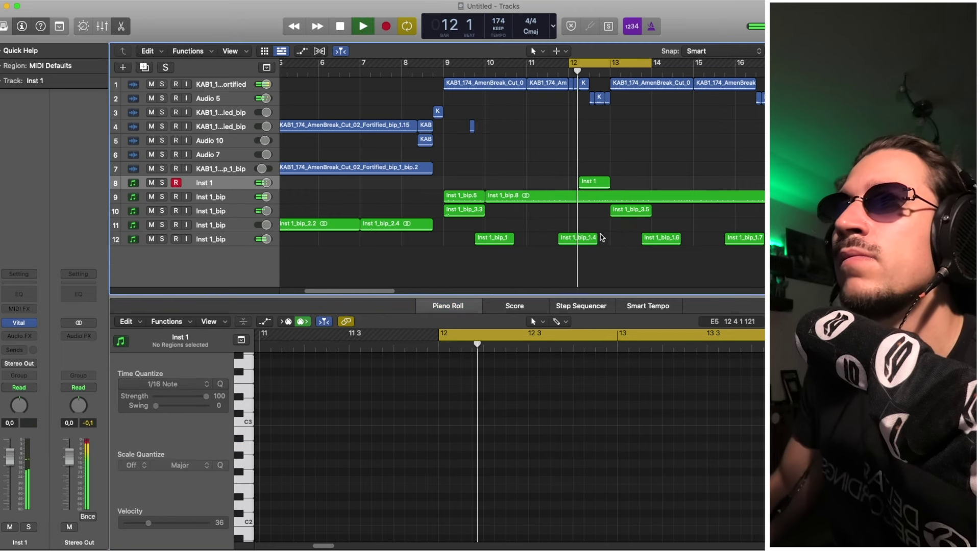
# Delete the section of the track 9 bass region from 12 2 to bar 13.
pyautogui.click(581, 199)
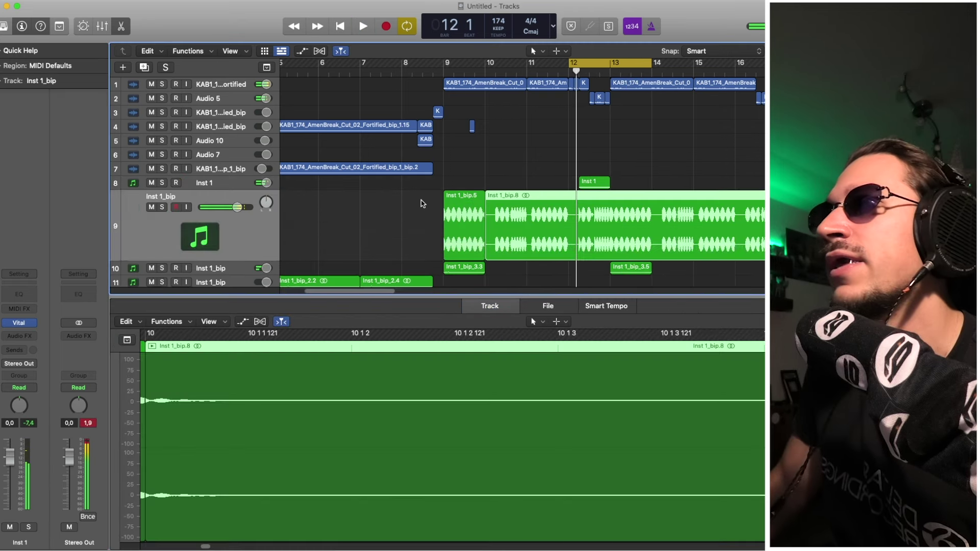
pyautogui.moveTo(581, 203); pyautogui.dragTo(611, 235)
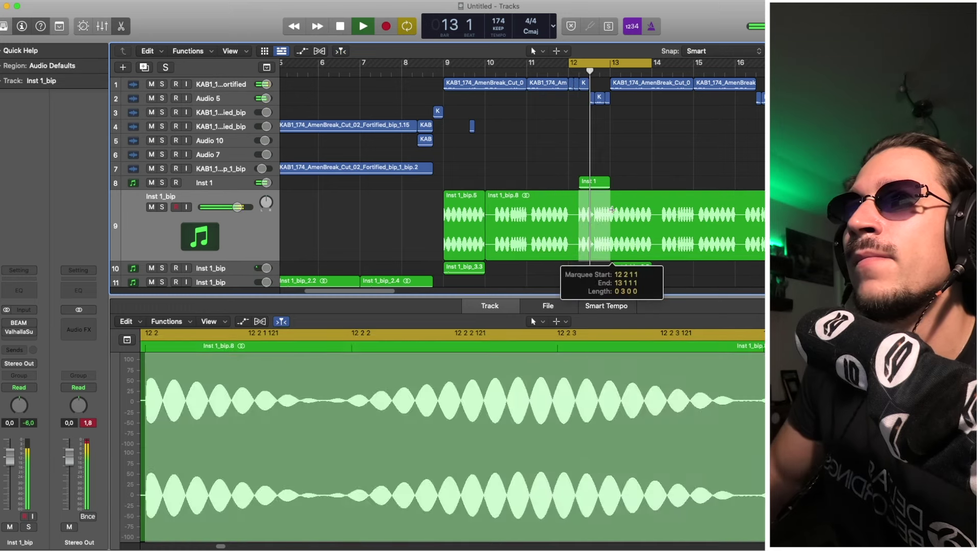
pyautogui.press('Delete')
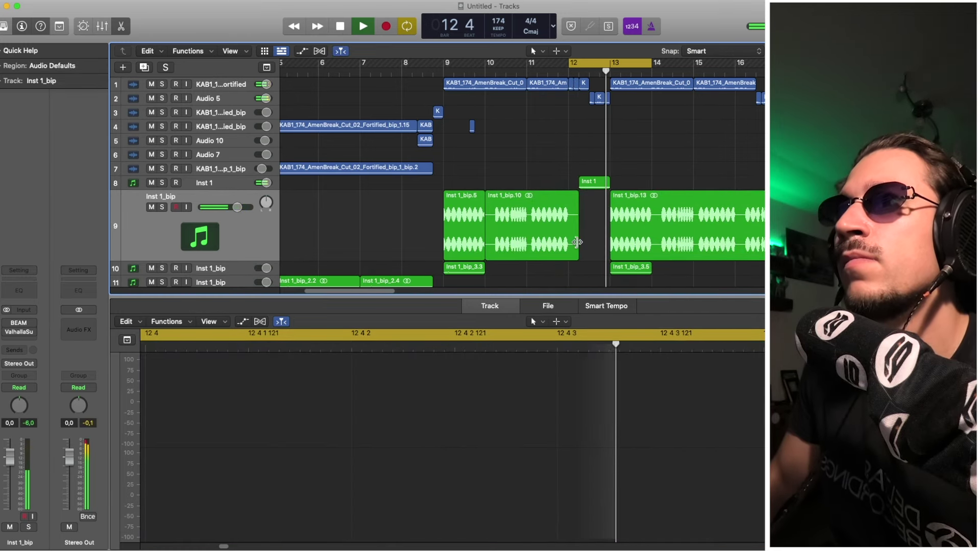
pyautogui.click(577, 240)
pyautogui.scroll(-2, 587, 182)
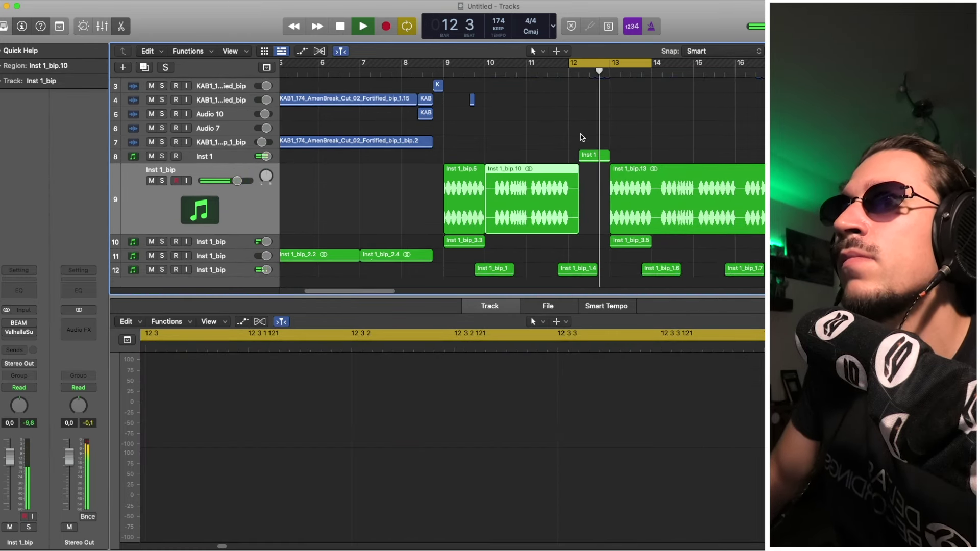
pyautogui.scroll(2, 588, 133)
# Bounce the Inst 1 region at 12 2 in place to audio and play back the looped bars 12 to 14.
pyautogui.moveTo(619, 169); pyautogui.dragTo(586, 173)
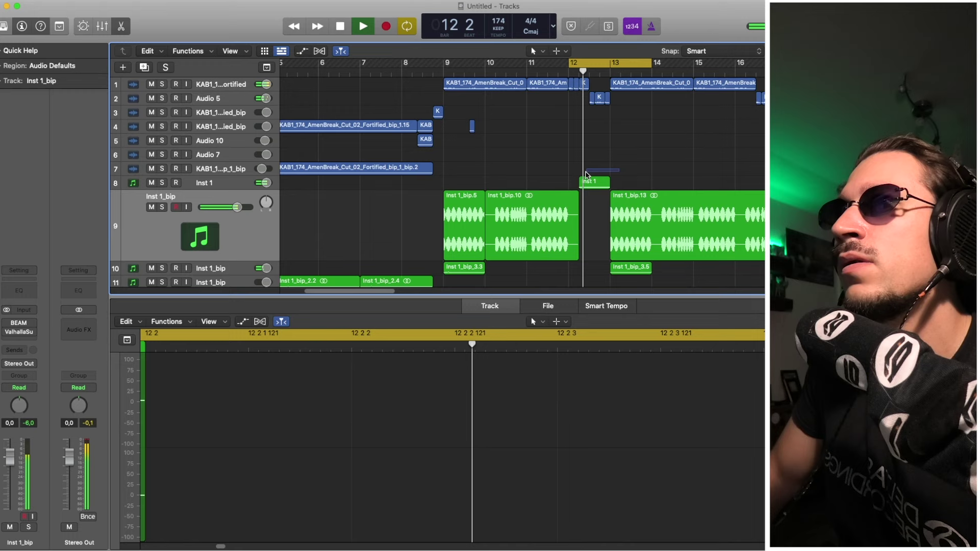
pyautogui.click(592, 182)
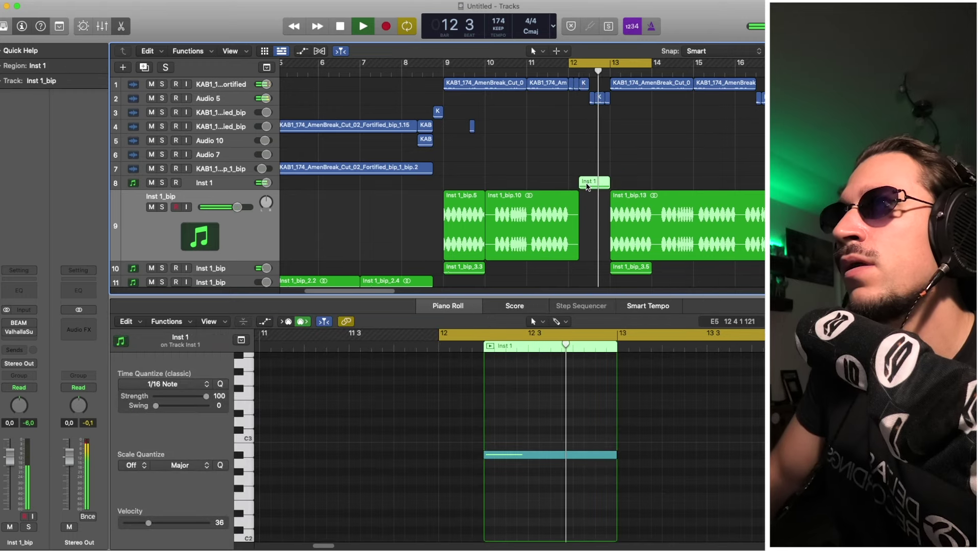
pyautogui.press('space')
pyautogui.hotkey('ctrl', 'b')
pyautogui.press('Return')
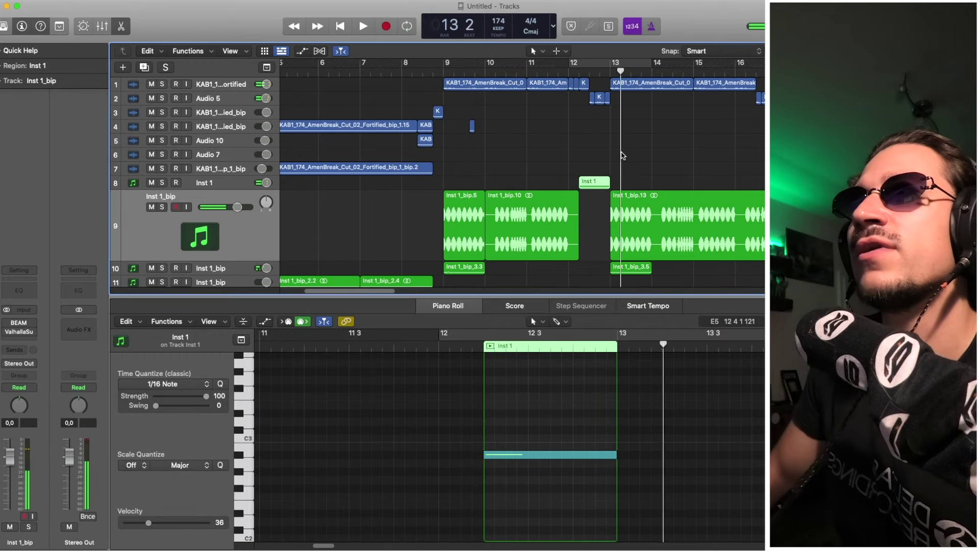
pyautogui.press('space')
pyautogui.press('space')
pyautogui.click(592, 182)
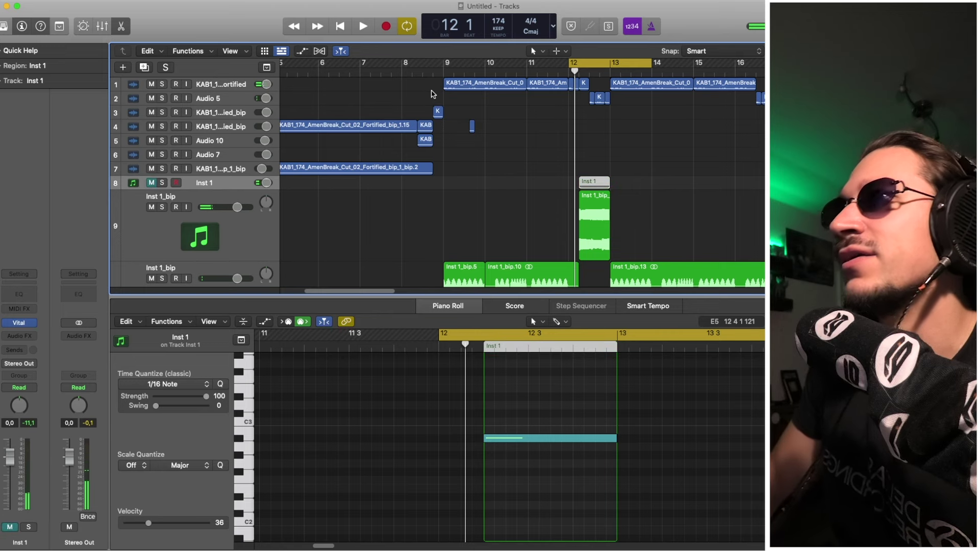
pyautogui.click(569, 127)
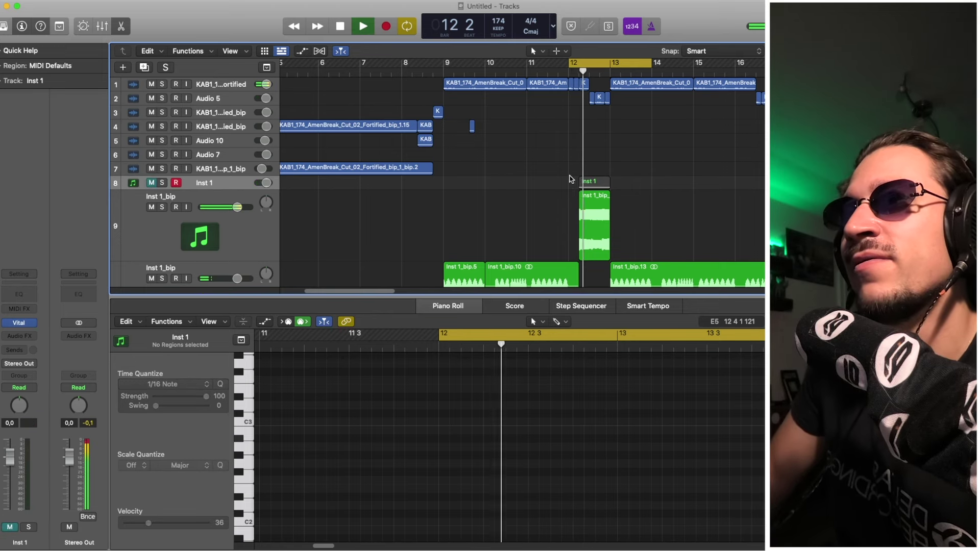
pyautogui.press('space')
# Give the bounced bass fill at 12 2 a Fade In of 6 and a Fade Out of 14, and resume playback.
pyautogui.click(587, 225)
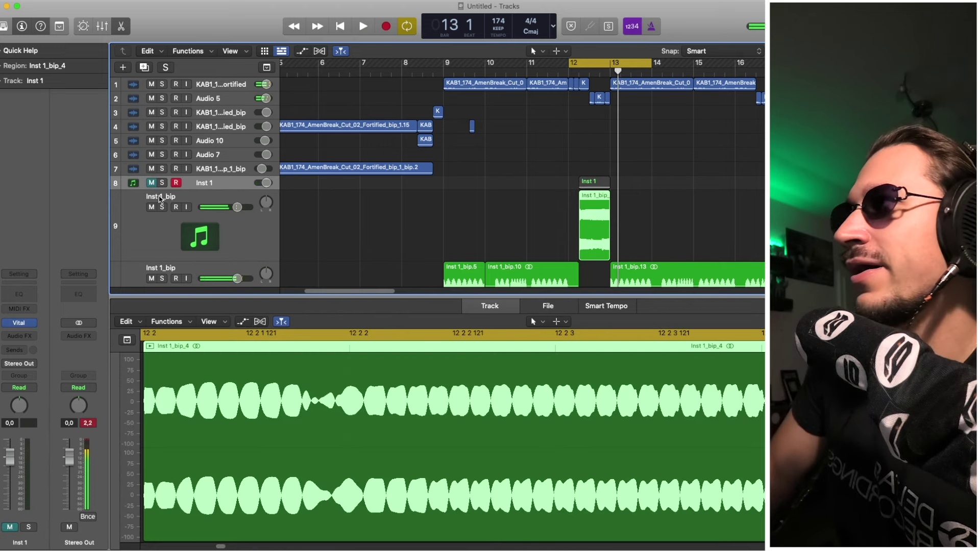
pyautogui.click(206, 249)
pyautogui.click(2, 65)
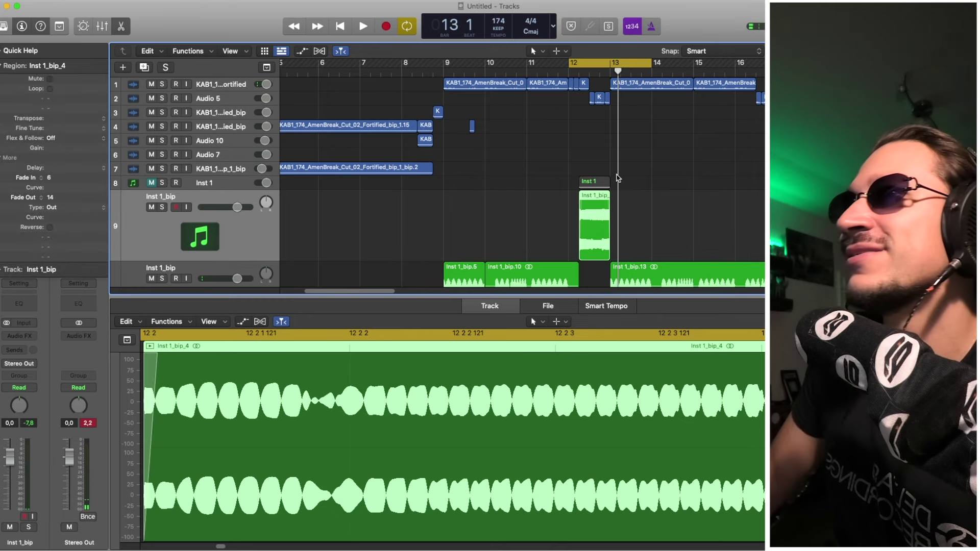
pyautogui.click(616, 178)
pyautogui.press('space')
# Copy the bounced bass fill from bar 12 to the end of bar 16 and move the cycle range to bar 16.
pyautogui.moveTo(599, 231); pyautogui.dragTo(617, 232)
pyautogui.moveTo(603, 228); pyautogui.dragTo(764, 237)
pyautogui.click(751, 215)
pyautogui.press('space')
pyautogui.moveTo(738, 63); pyautogui.dragTo(764, 63)
# Cut the track 10 bass region so it ends where the bar 16 fill starts, and play back the looped bar.
pyautogui.scroll(-4, 520, 182)
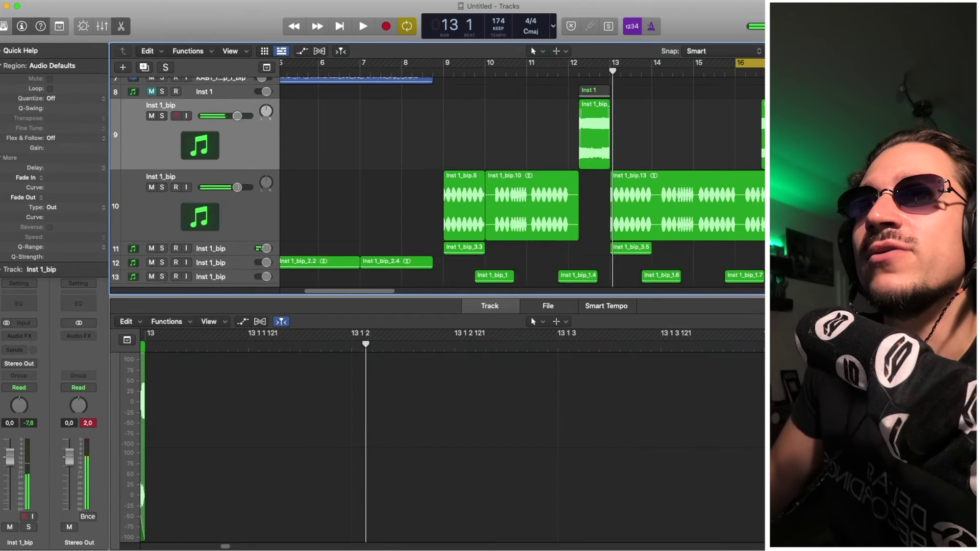
pyautogui.scroll(-1, 757, 185)
pyautogui.click(726, 169)
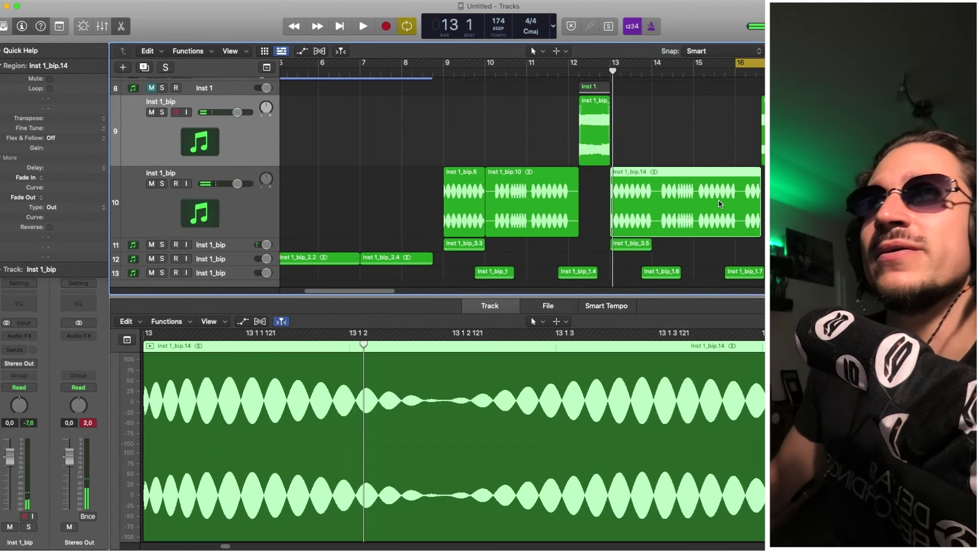
pyautogui.press('space')
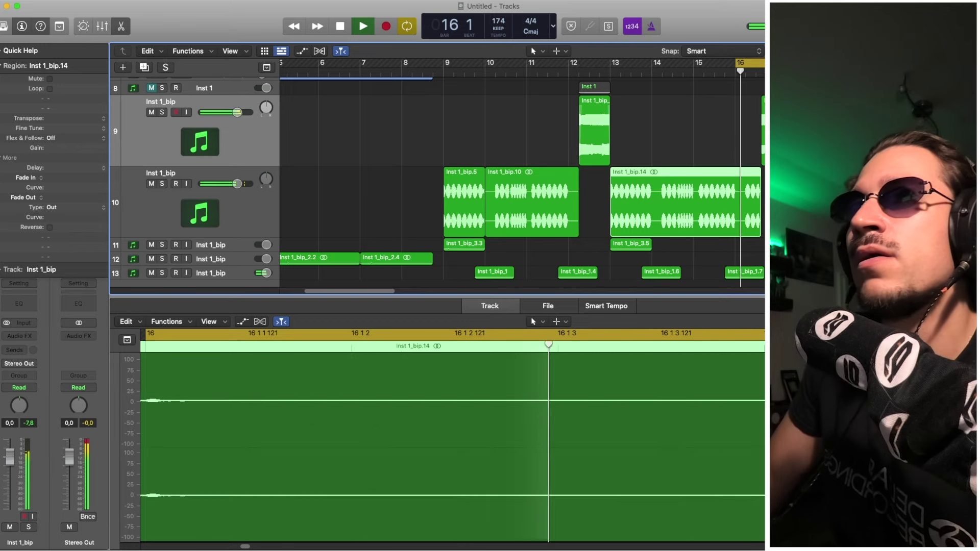
pyautogui.click(726, 161)
pyautogui.press('space')
pyautogui.moveTo(763, 143)
pyautogui.mouseDown()
pyautogui.moveTo(746, 143)
pyautogui.moveTo(747, 134)
pyautogui.moveTo(765, 130)
pyautogui.mouseUp()
pyautogui.click(749, 132)
pyautogui.click(740, 128)
pyautogui.press('space')
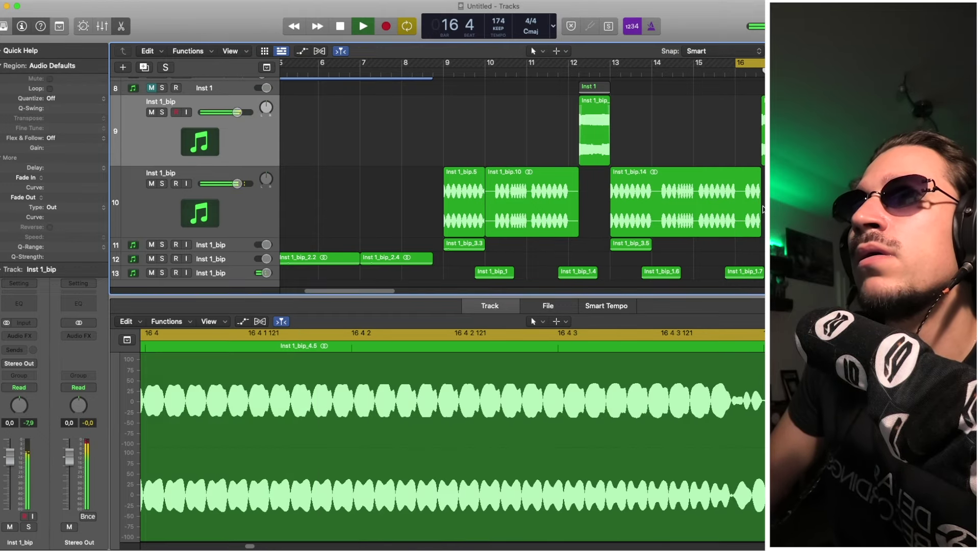
# Copy the Audio 5 break chop at 16 3 to 16 4 2 and play back bar 16.
pyautogui.scroll(5, 756, 226)
pyautogui.press('space')
pyautogui.press('super+Right')
pyautogui.press('super+Right')
pyautogui.press('super+Right')
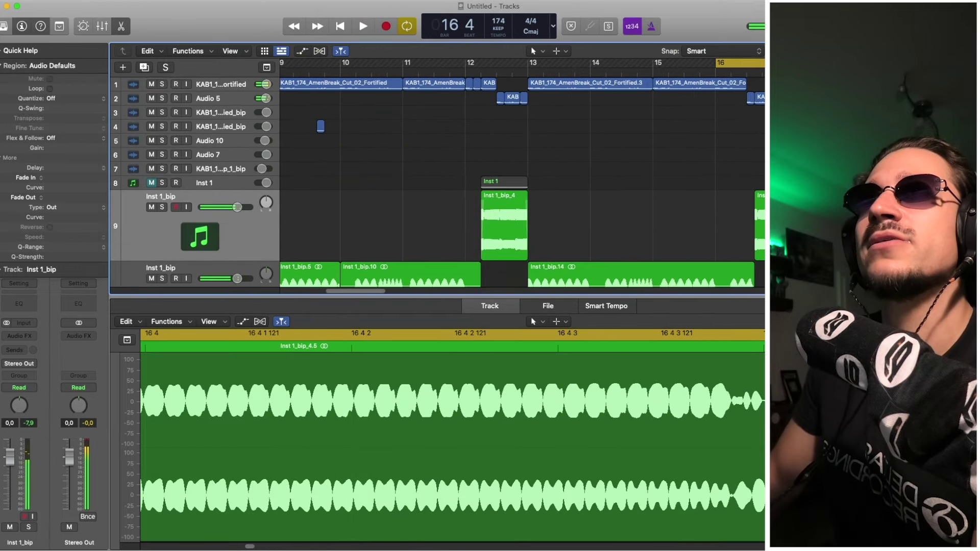
pyautogui.click(236, 101)
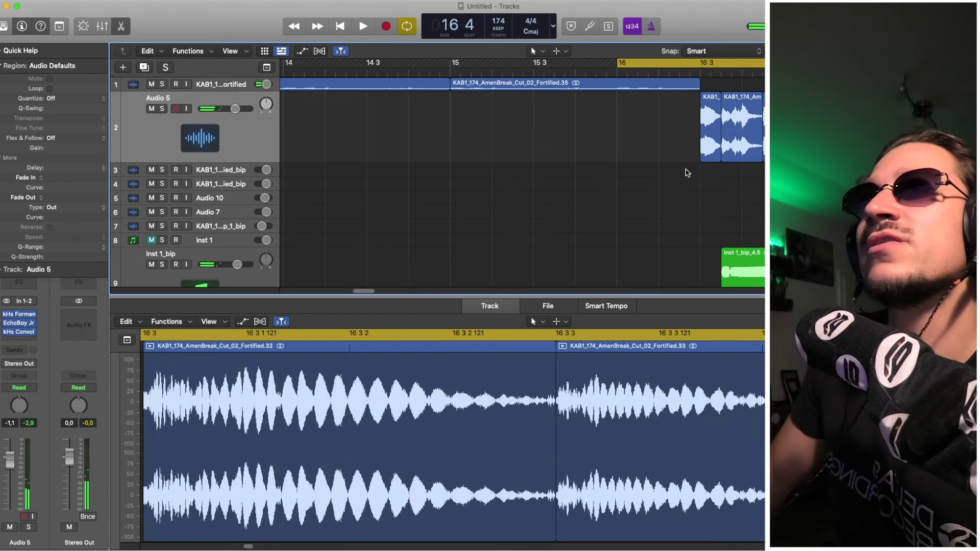
pyautogui.moveTo(710, 122); pyautogui.dragTo(761, 123)
pyautogui.press('space')
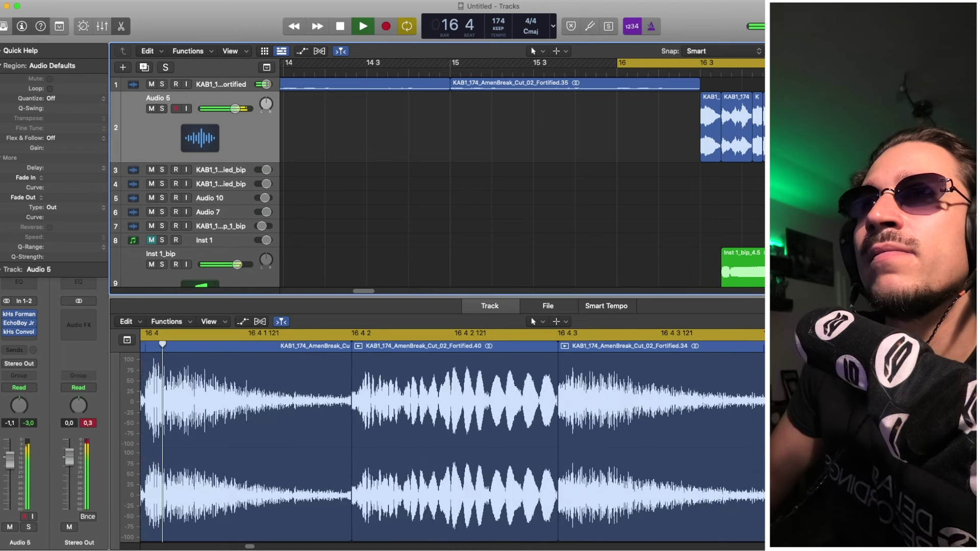
# Stop playback and copy the bounced bass fill from bar 12 to bar 1 on track 9.
pyautogui.press('super+Left')
pyautogui.press('super+Left')
pyautogui.press('super+Left')
pyautogui.press('super+Left')
pyautogui.press('space')
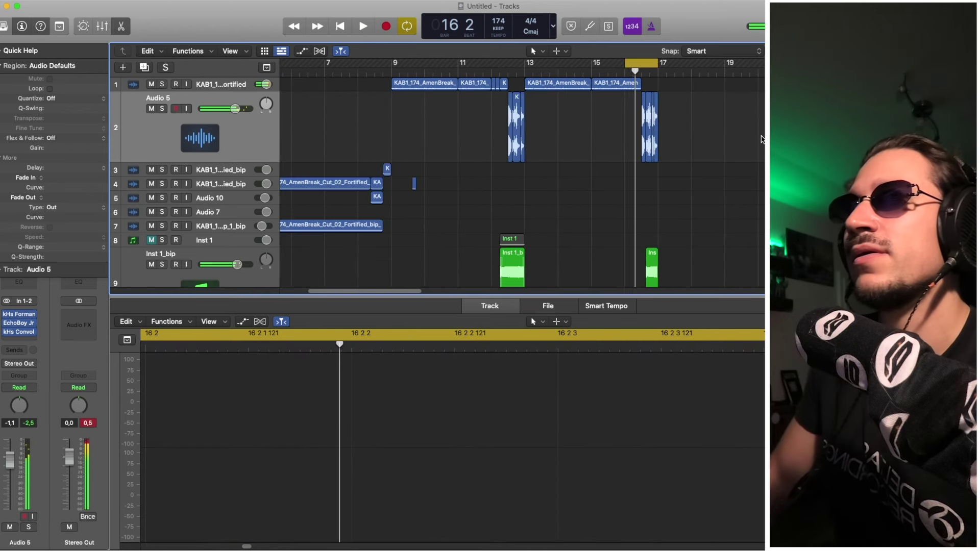
pyautogui.press('e')
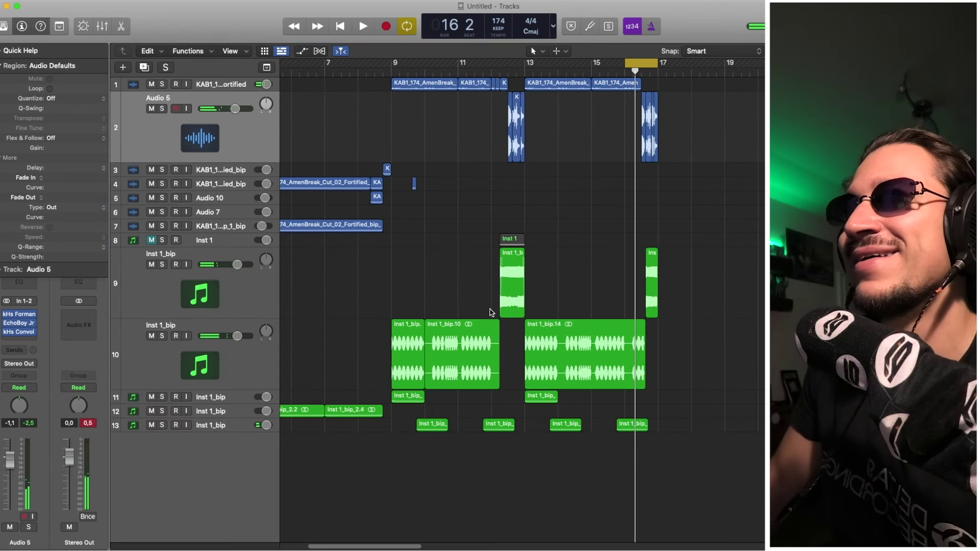
pyautogui.hscroll(-5, 598, 273)
pyautogui.moveTo(638, 279); pyautogui.dragTo(294, 274)
pyautogui.hscroll(-1, 347, 270)
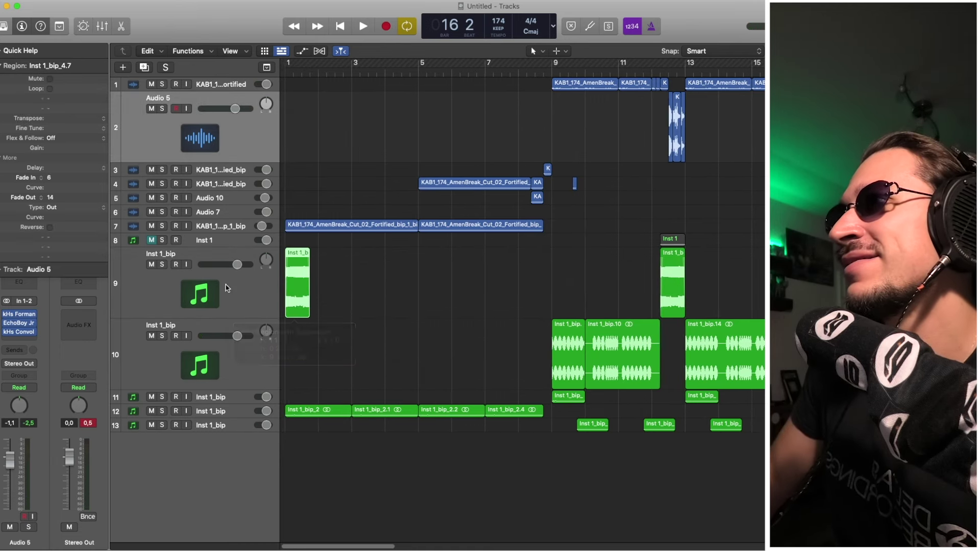
# Add a new track below track 9, move the bar 1 bass fill onto it, and set the cycle range to bars 1 to 3.
pyautogui.click(145, 66)
pyautogui.moveTo(287, 64); pyautogui.dragTo(351, 65)
pyautogui.moveTo(297, 311)
pyautogui.mouseDown()
pyautogui.moveTo(293, 357)
pyautogui.moveTo(320, 385)
pyautogui.moveTo(286, 387)
pyautogui.moveTo(303, 372)
pyautogui.mouseUp()
# Solo the bar 1 bass fill's new track and audition it.
pyautogui.press('space')
pyautogui.press('s')
pyautogui.click(326, 372)
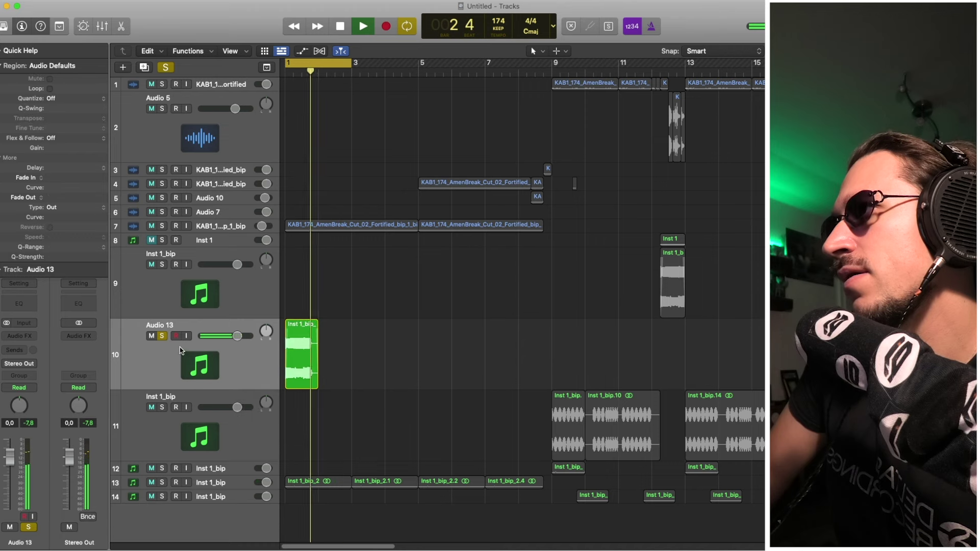
pyautogui.press('space')
# Insert Valhalla DSP's ValhallaSupermassive as an audio effect on the Audio 13 track.
pyautogui.click(132, 349)
pyautogui.click(19, 336)
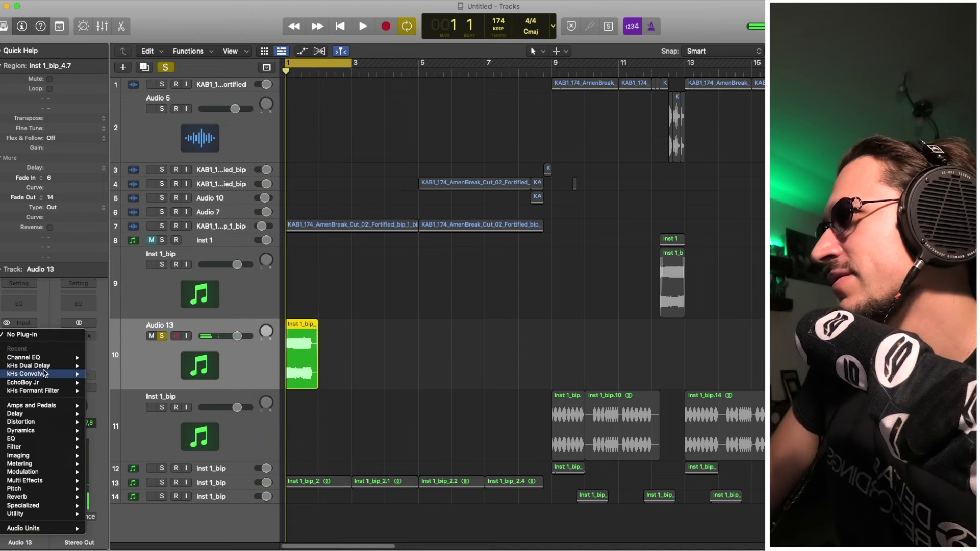
pyautogui.moveTo(46, 529)
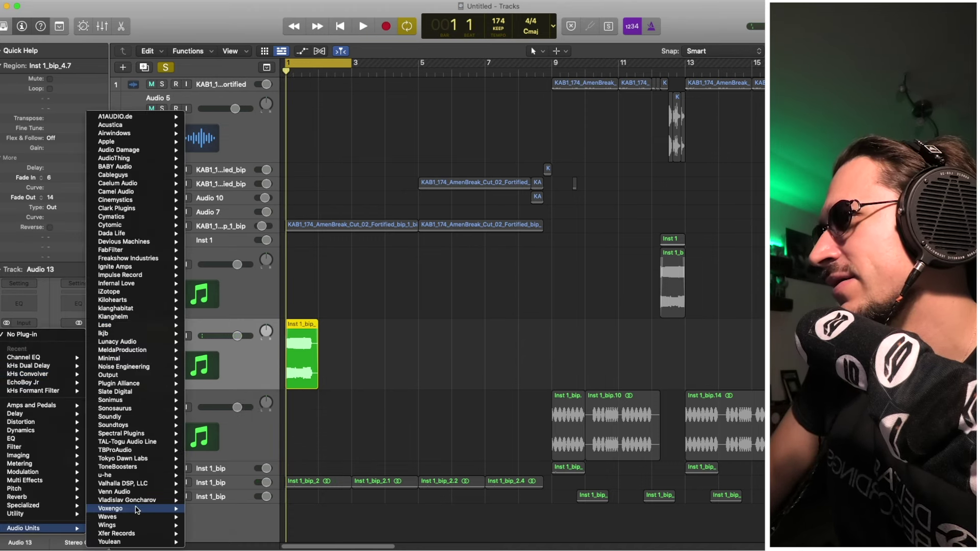
pyautogui.moveTo(139, 500)
pyautogui.moveTo(167, 483)
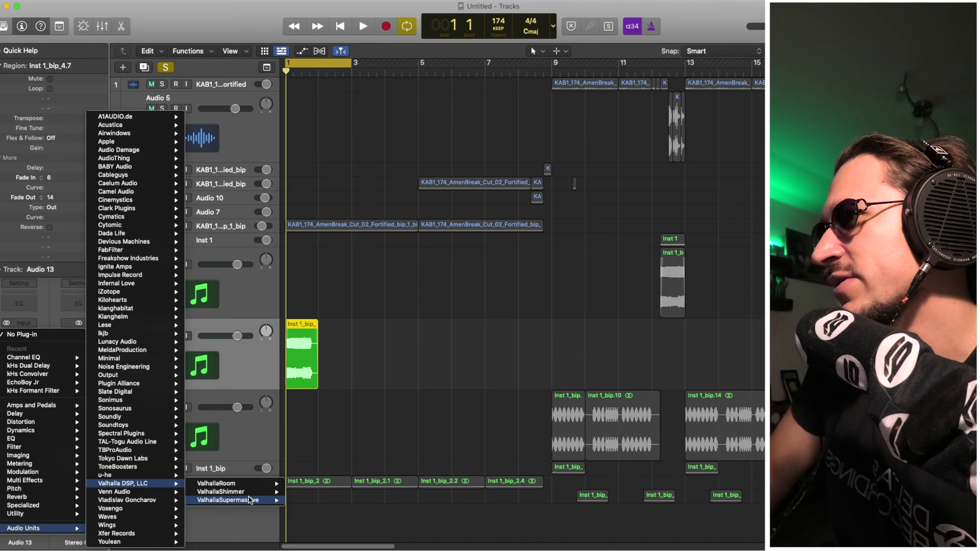
pyautogui.click(306, 500)
# Open up the Supermassive reverb by setting EQ High to 20000 Hz and EQ Low to 10 Hz, and adjust its mix.
pyautogui.press('space')
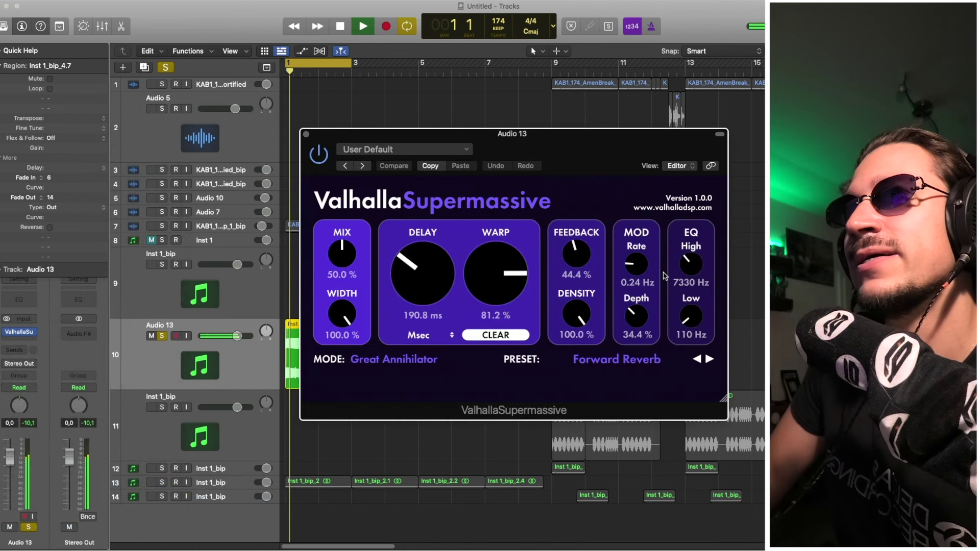
pyautogui.moveTo(686, 320); pyautogui.dragTo(686, 347)
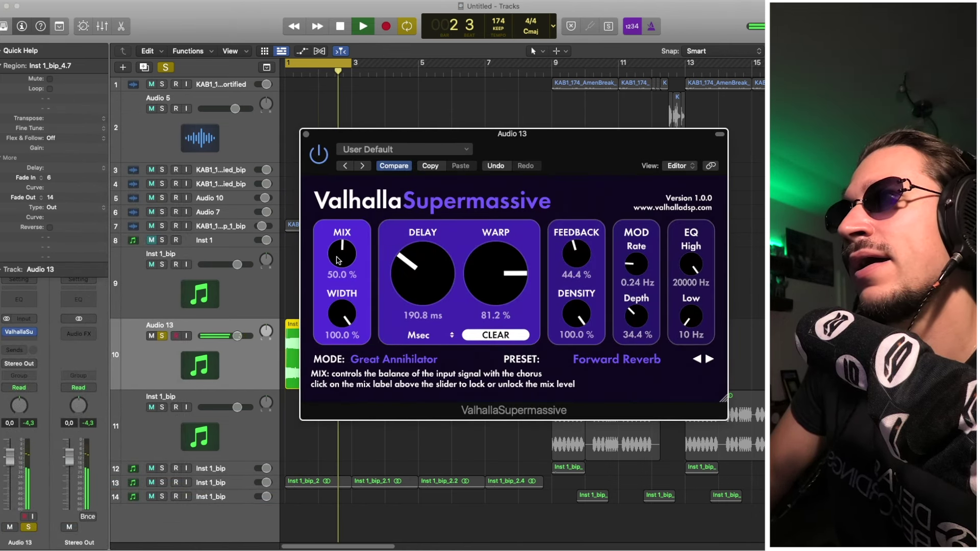
pyautogui.moveTo(343, 264); pyautogui.dragTo(343, 261)
pyautogui.click(306, 134)
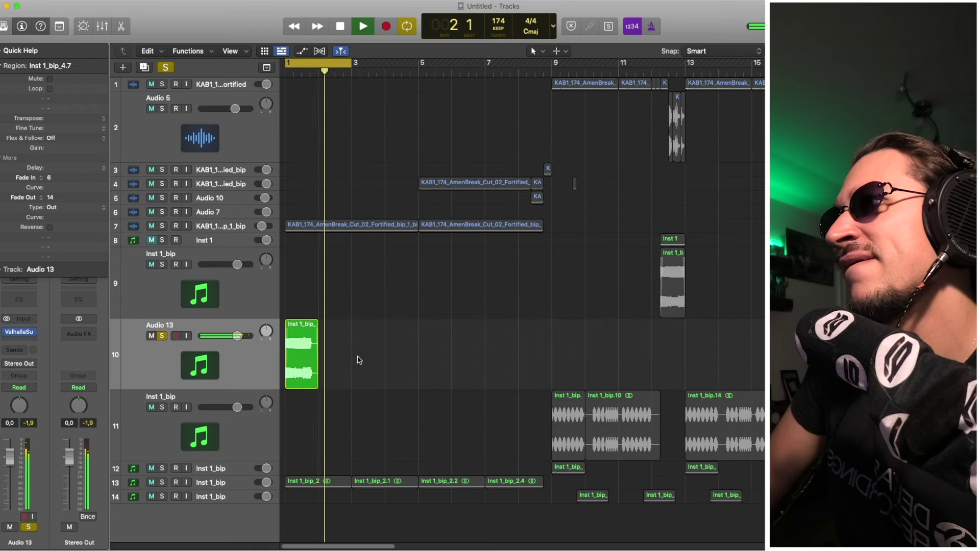
# Bounce the reverb-processed bass fill at bar 1 in place.
pyautogui.click(308, 356)
pyautogui.press('space')
pyautogui.hotkey('ctrl', 'b')
pyautogui.press('Return')
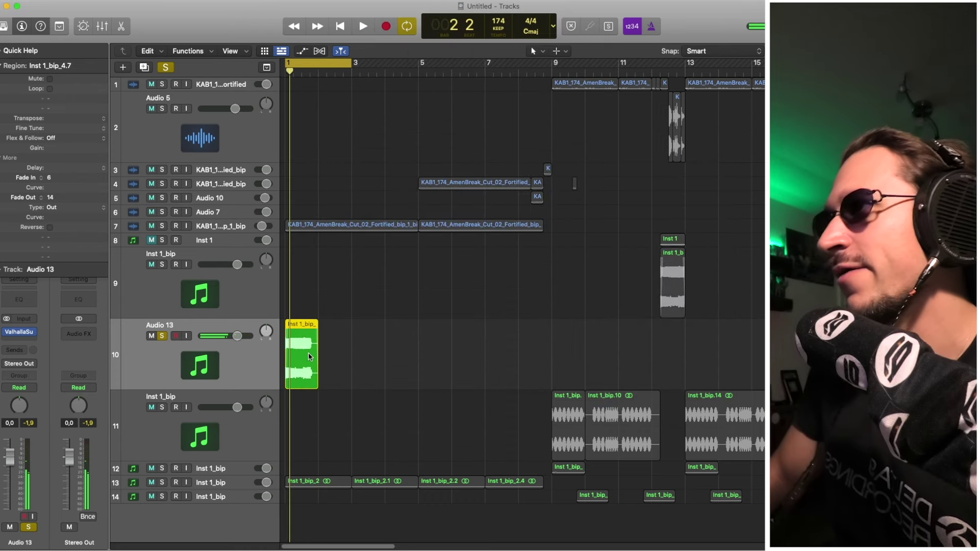
# Extend the bounced reverb region to about 4 3, and delete the source fill together with its Audio 13 track.
pyautogui.click(220, 356)
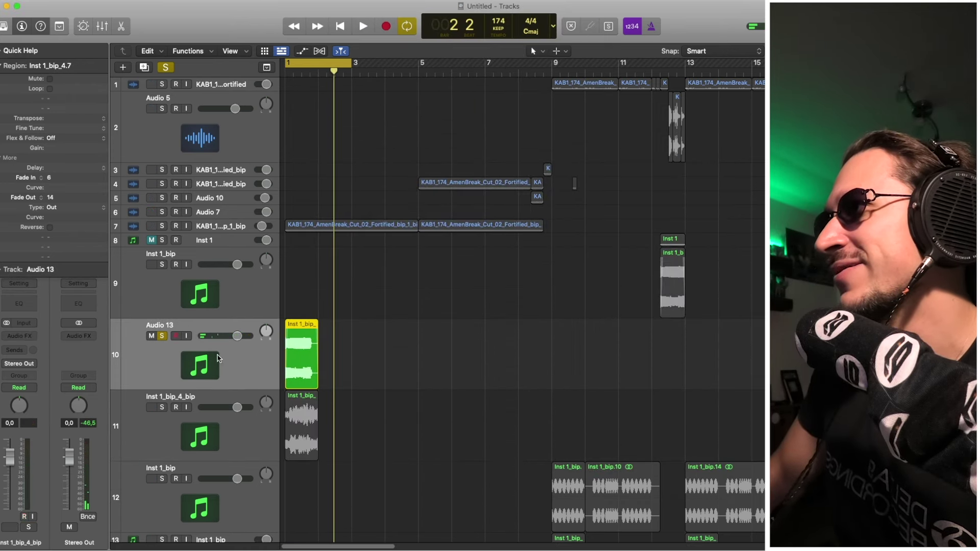
pyautogui.click(162, 336)
pyautogui.moveTo(325, 453); pyautogui.dragTo(402, 453)
pyautogui.press('Delete')
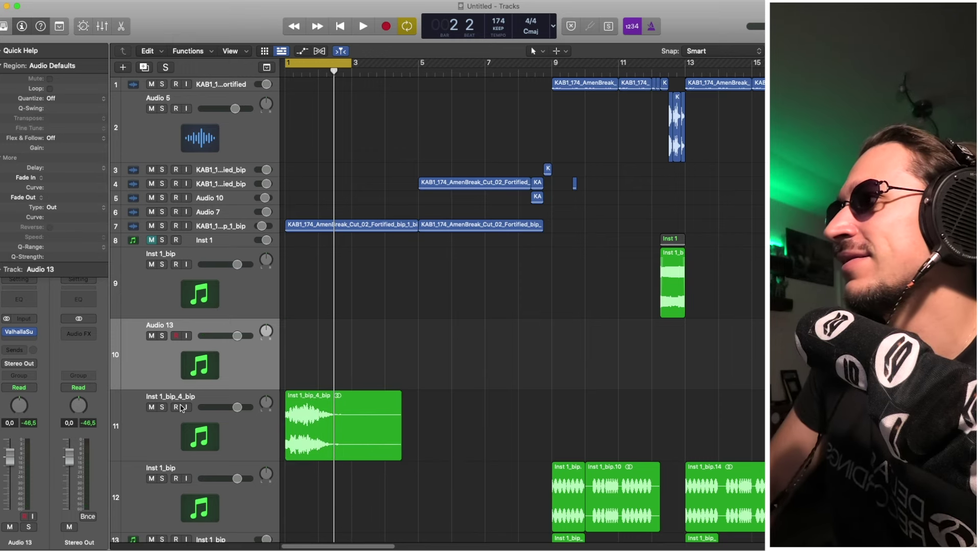
pyautogui.press('super+BackSpace')
# Solo the bounced reverb track and remove the region's first three beats, leaving the remaining tail starting at bar 1.
pyautogui.click(162, 336)
pyautogui.press('space')
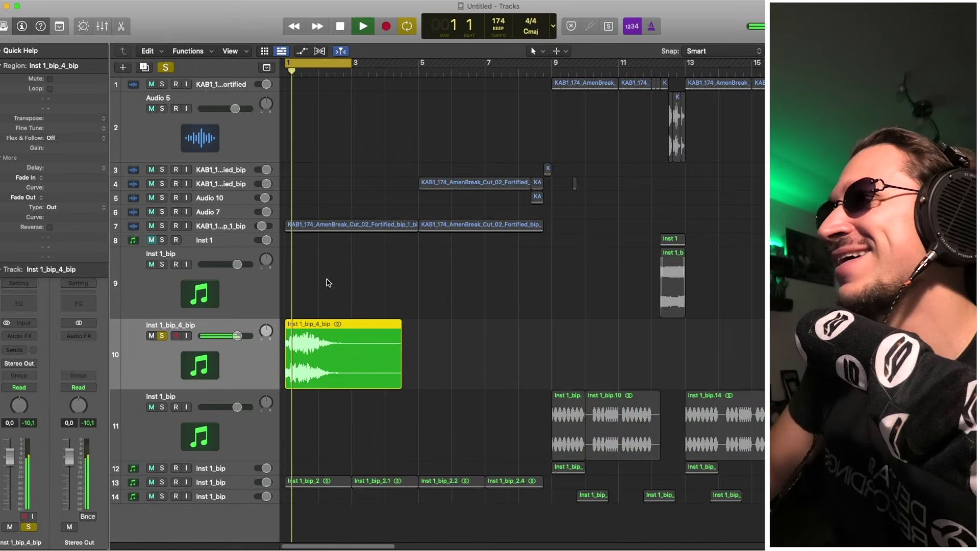
pyautogui.moveTo(288, 381); pyautogui.dragTo(307, 376)
pyautogui.click(339, 291)
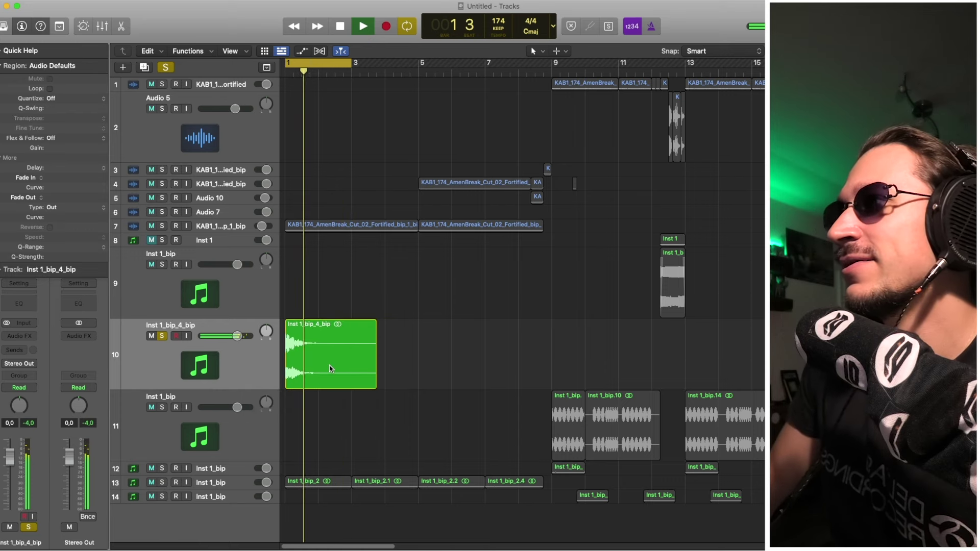
# Turn off solo on the reverb tail's track and set the tail region's Fade In to 27.
pyautogui.click(163, 336)
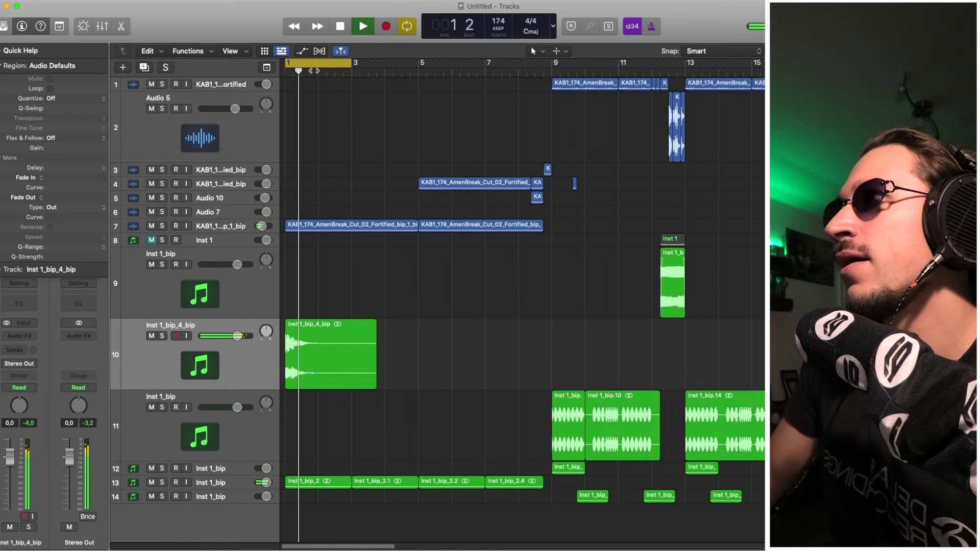
pyautogui.moveTo(342, 361)
pyautogui.mouseDown()
pyautogui.moveTo(398, 361)
pyautogui.moveTo(337, 361)
pyautogui.mouseUp()
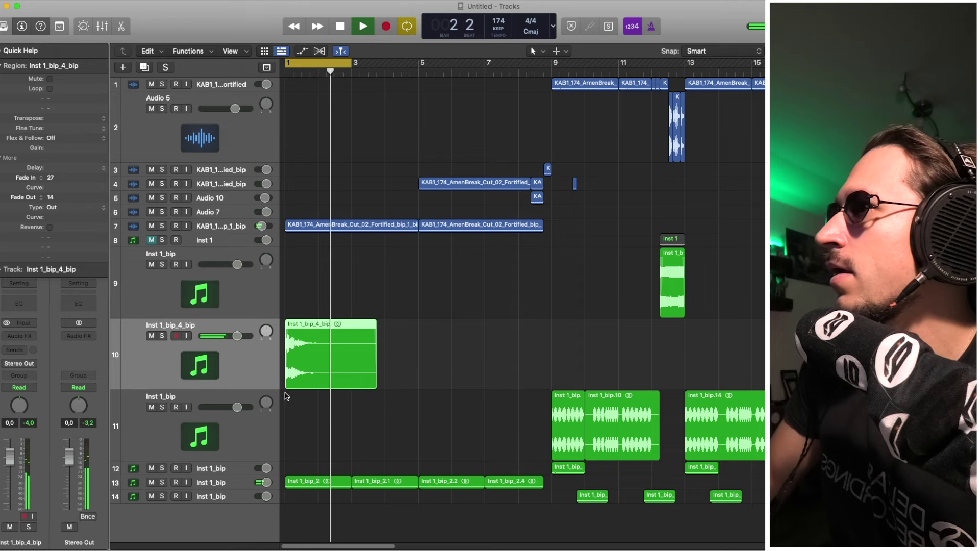
# Set the reverb tail region's Fade In to 82 and lower its track volume to -6.8 dB.
pyautogui.moveTo(289, 388); pyautogui.dragTo(295, 387)
pyautogui.click(327, 376)
pyautogui.press('space')
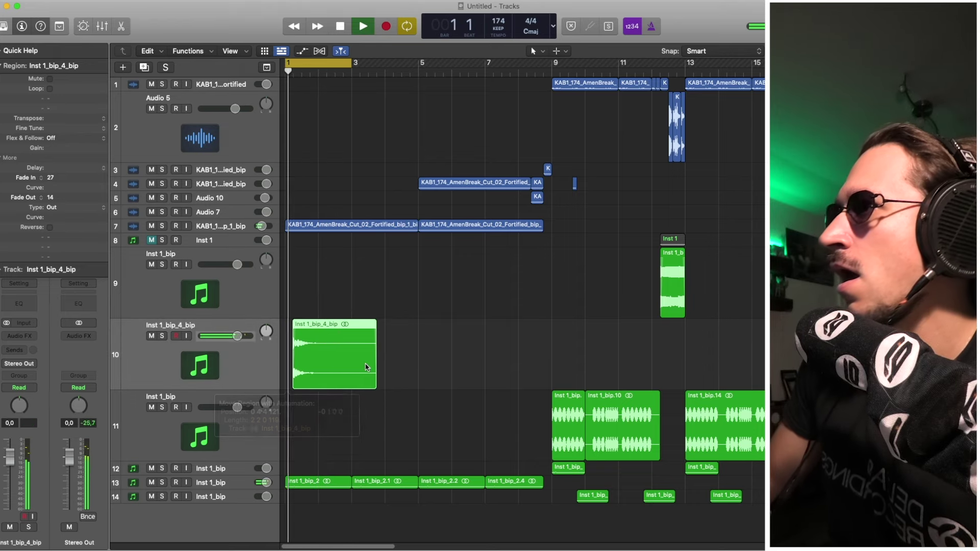
pyautogui.moveTo(344, 361); pyautogui.dragTo(351, 360)
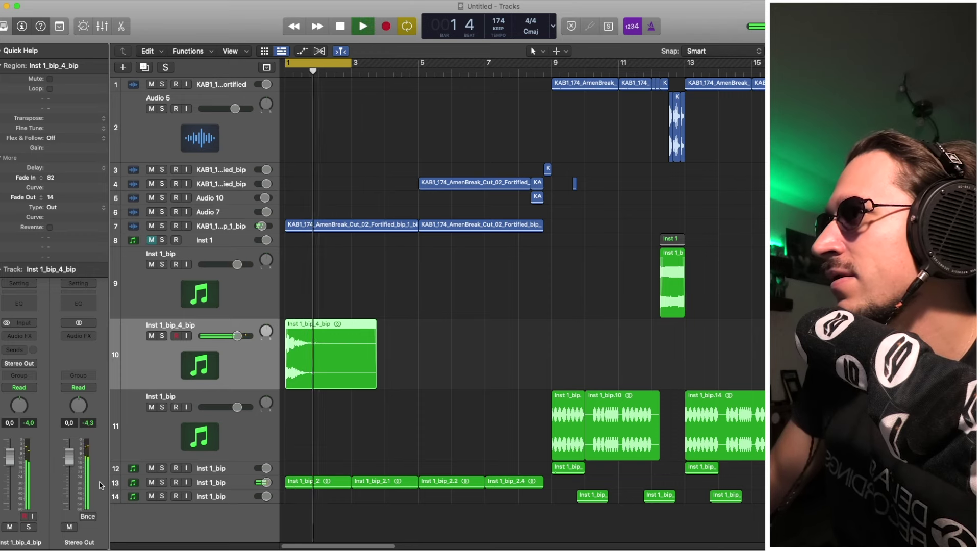
pyautogui.moveTo(20, 465); pyautogui.dragTo(12, 495)
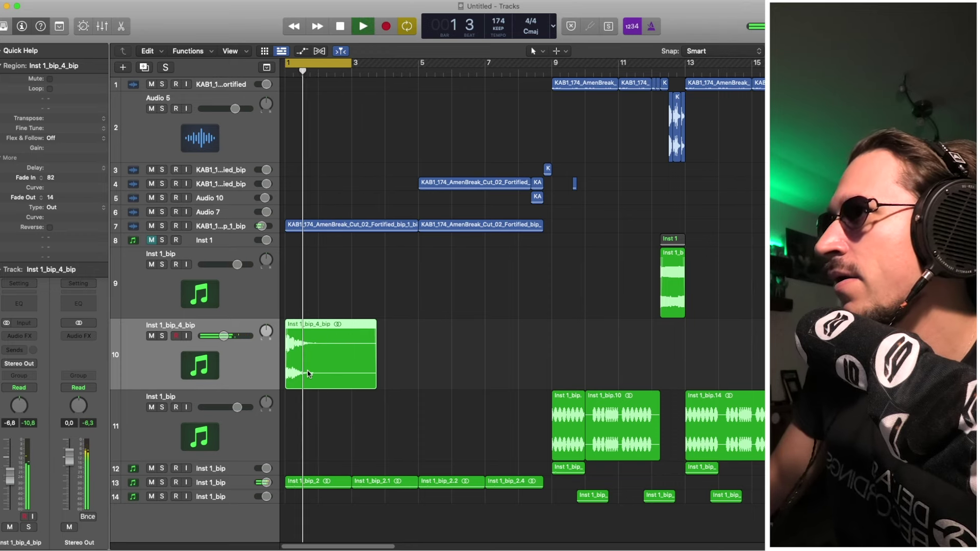
# Repeat the reverb tail at bars 3, 5 and 7, and trim the last copy to end at bar 9.
pyautogui.moveTo(308, 374); pyautogui.dragTo(381, 334)
pyautogui.moveTo(501, 345); pyautogui.dragTo(442, 350)
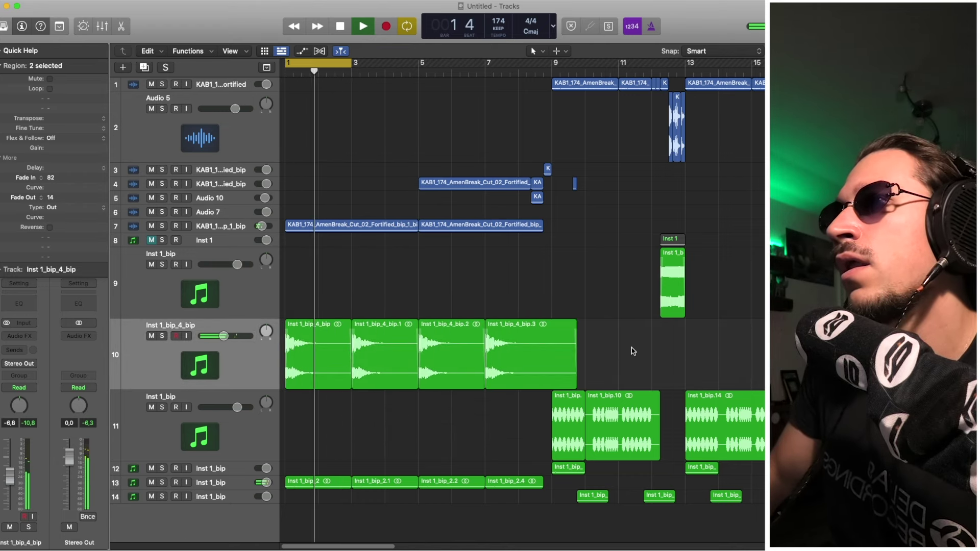
pyautogui.moveTo(500, 352); pyautogui.dragTo(605, 366)
pyautogui.press('Delete')
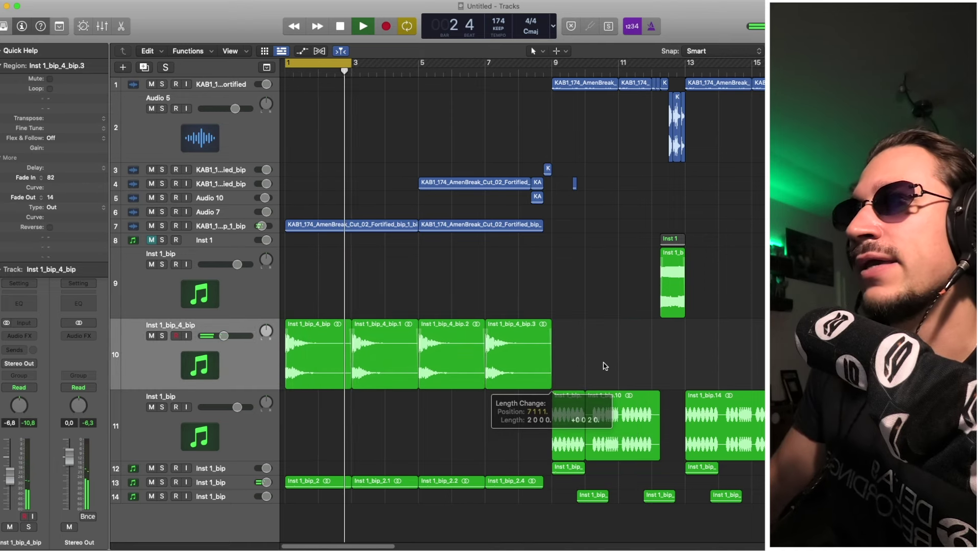
# Insert the kHs Dual Delay effect on the reverb tail track and lower its volume to -8.6 dB.
pyautogui.press('space')
pyautogui.click(19, 335)
pyautogui.click(118, 374)
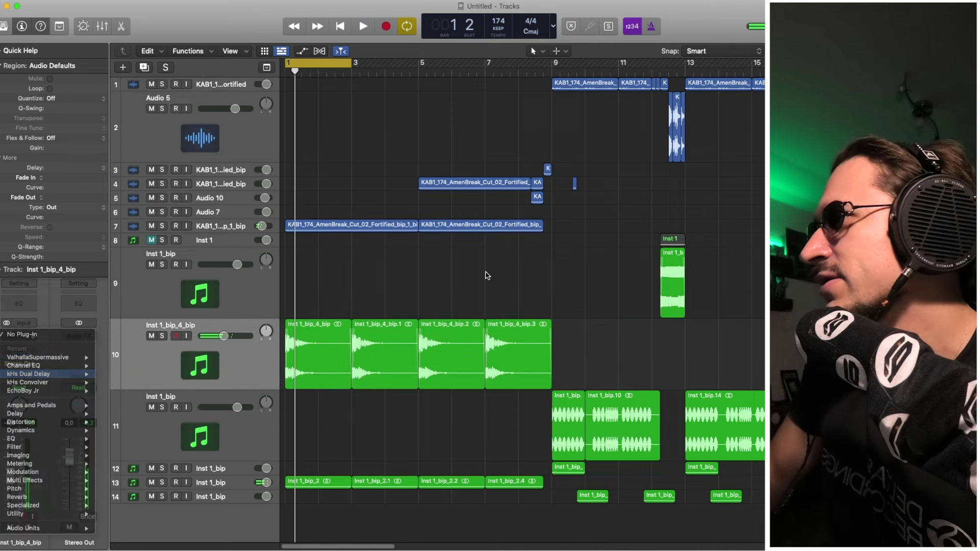
pyautogui.press('space')
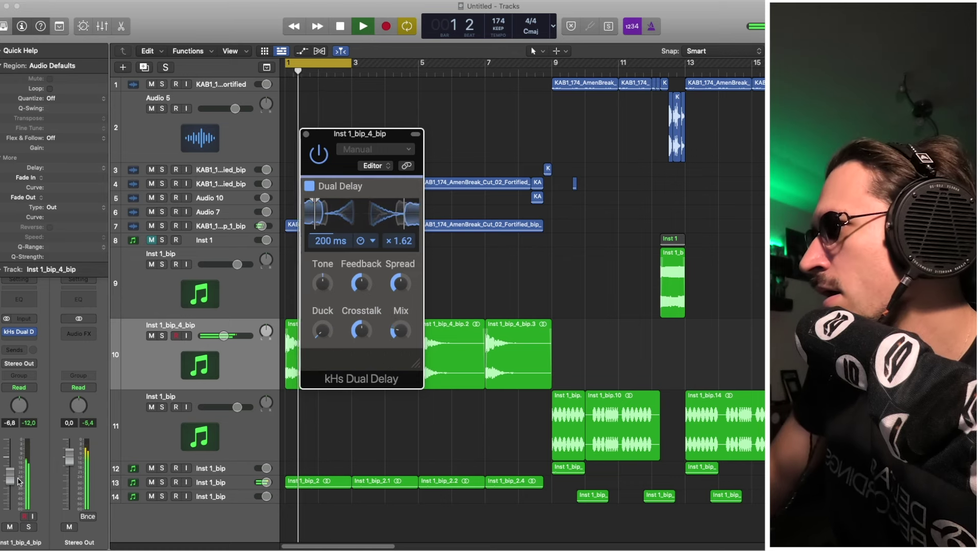
pyautogui.press('space')
# Insert a stereo OCS-45 cassette simulation from Spectral Plugins after the delay on the reverb tail track.
pyautogui.click(31, 333)
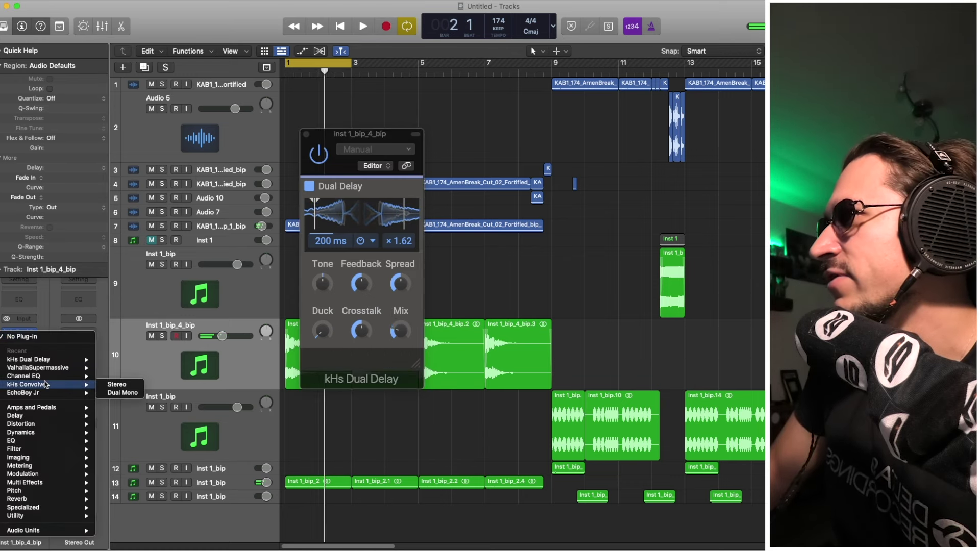
pyautogui.moveTo(63, 531)
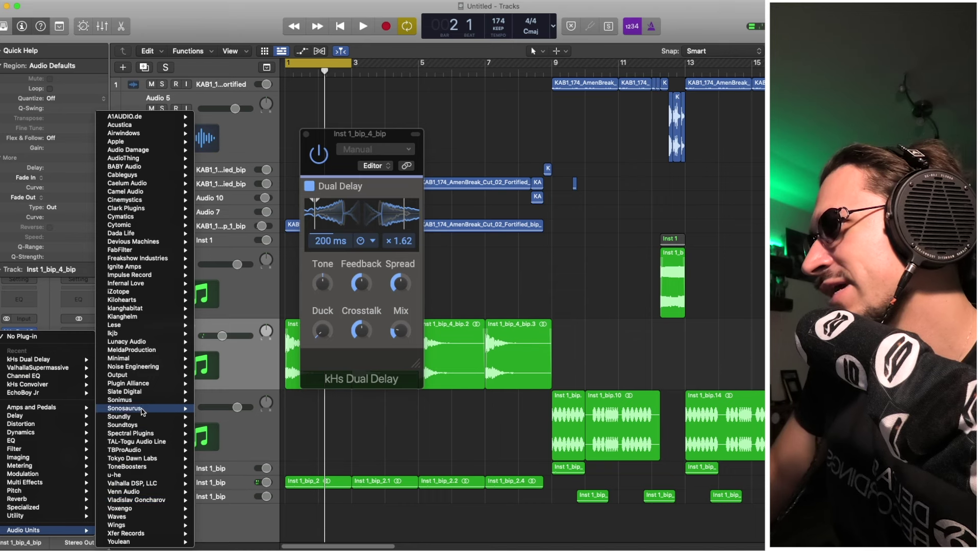
pyautogui.moveTo(152, 437)
pyautogui.moveTo(238, 434)
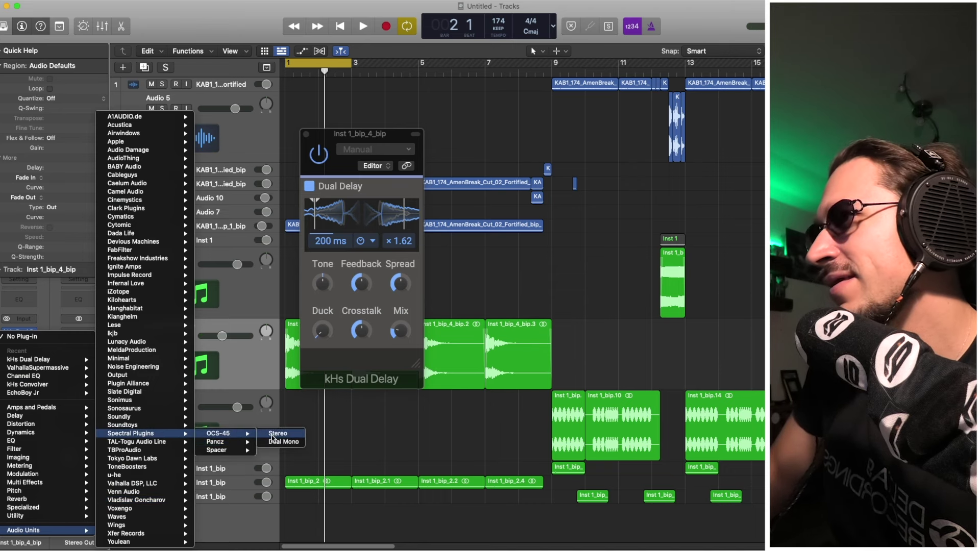
pyautogui.click(278, 433)
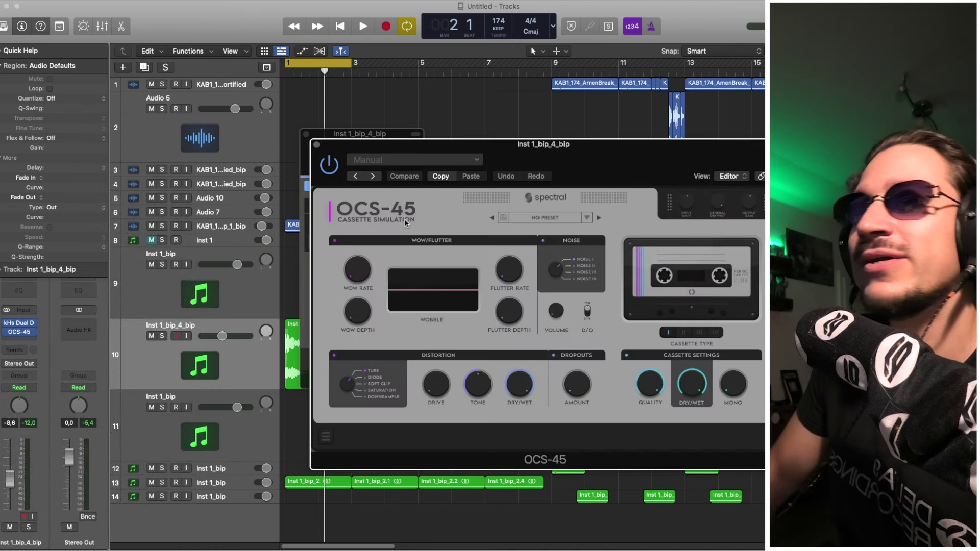
# Load OCS-45's 04 [TAPE] Static Cassette preset, adjust its noise volume, and close both effect windows.
pyautogui.press('space')
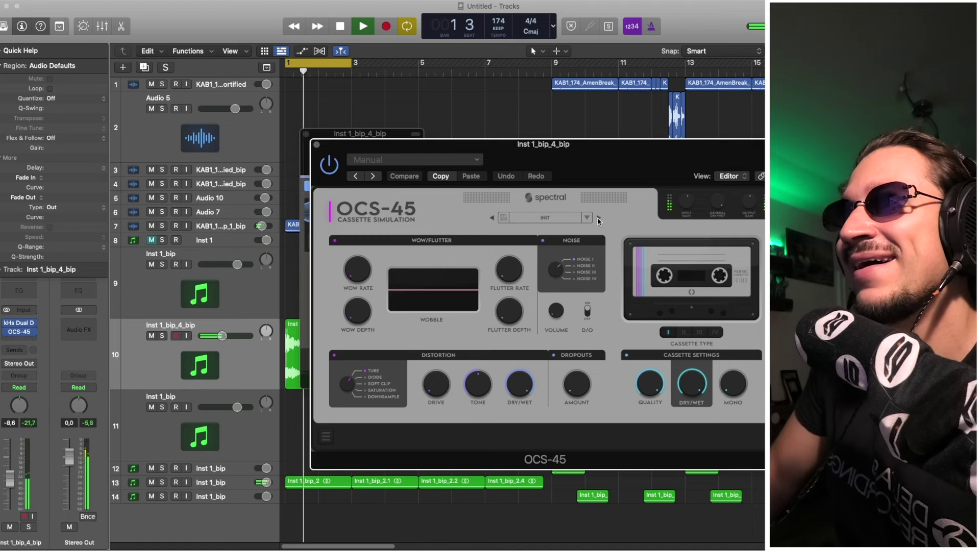
pyautogui.click(599, 218)
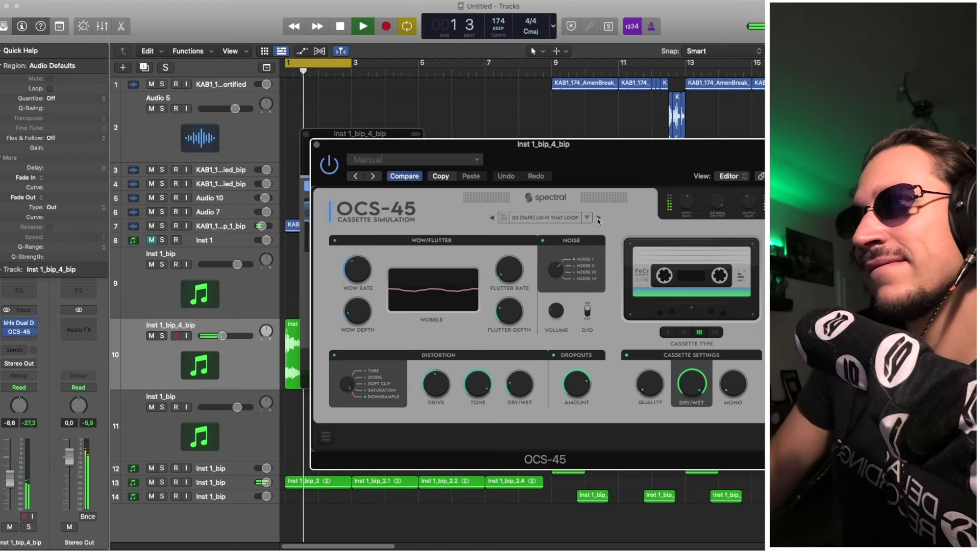
pyautogui.click(598, 217)
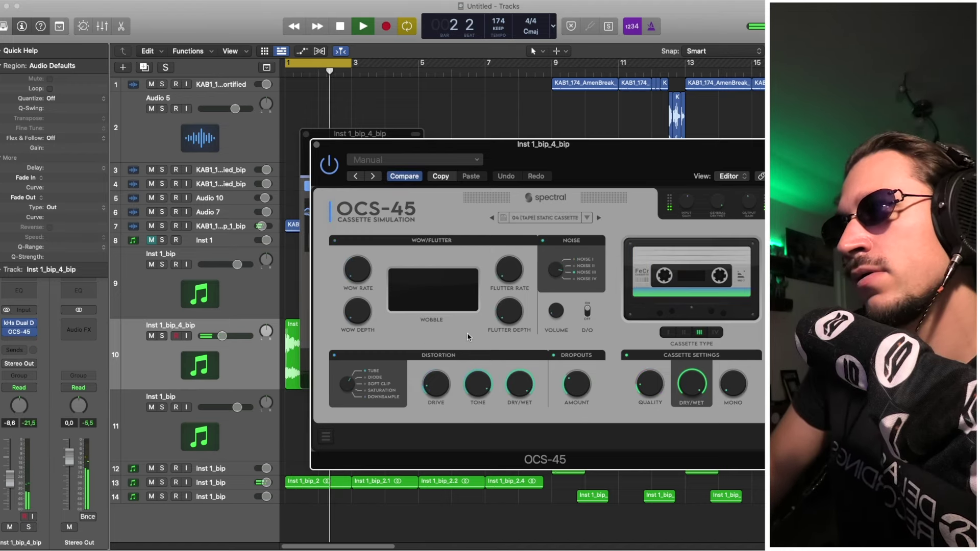
pyautogui.moveTo(563, 310); pyautogui.dragTo(563, 315)
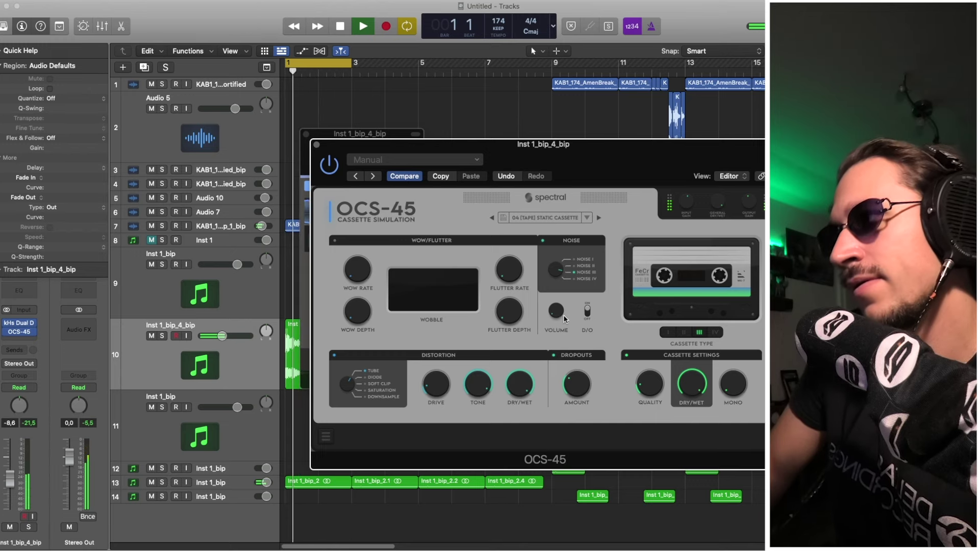
pyautogui.click(317, 145)
pyautogui.click(305, 135)
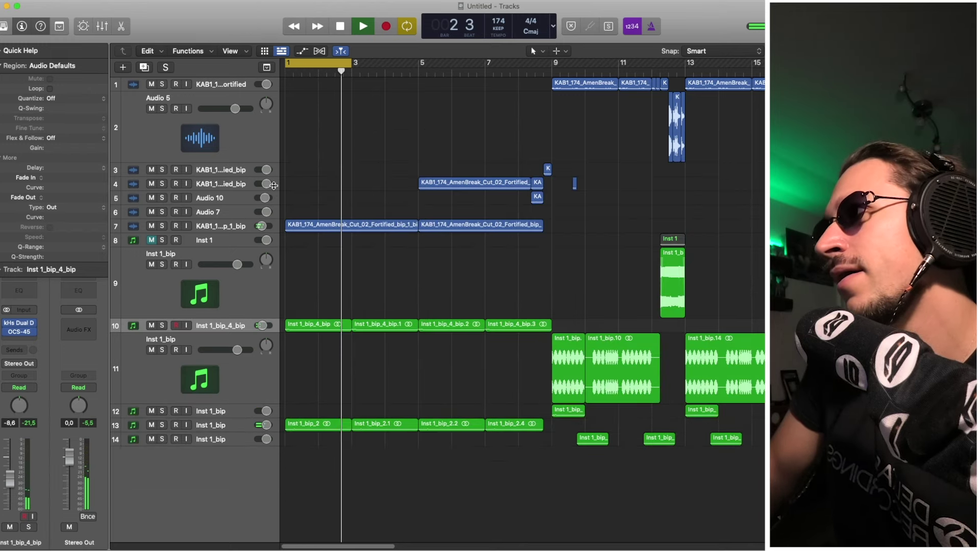
# Bounce the four reverb tail regions in place into one region spanning bars 1 to 9, replacing the originals.
pyautogui.moveTo(541, 296); pyautogui.dragTo(313, 364)
pyautogui.press('space')
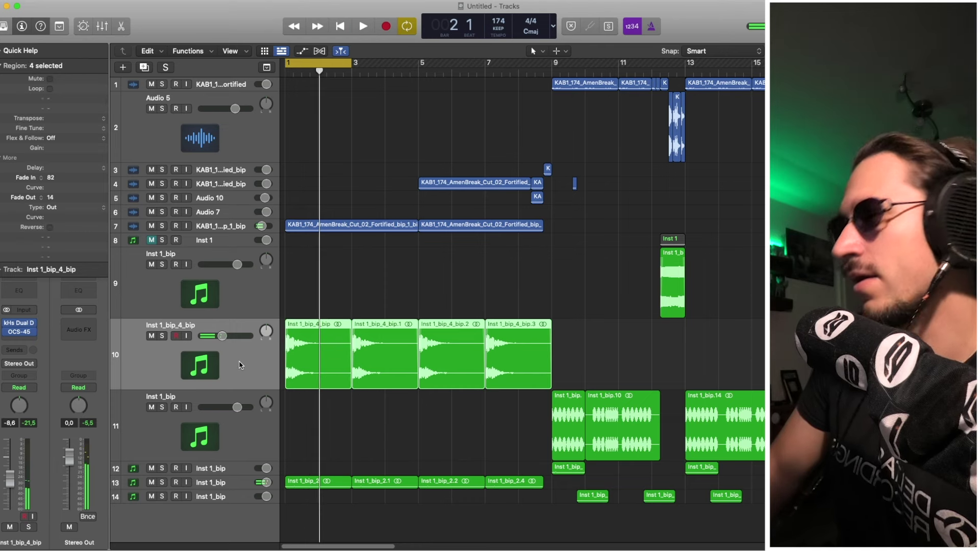
pyautogui.press('ctrl+super+b')
pyautogui.press('Return')
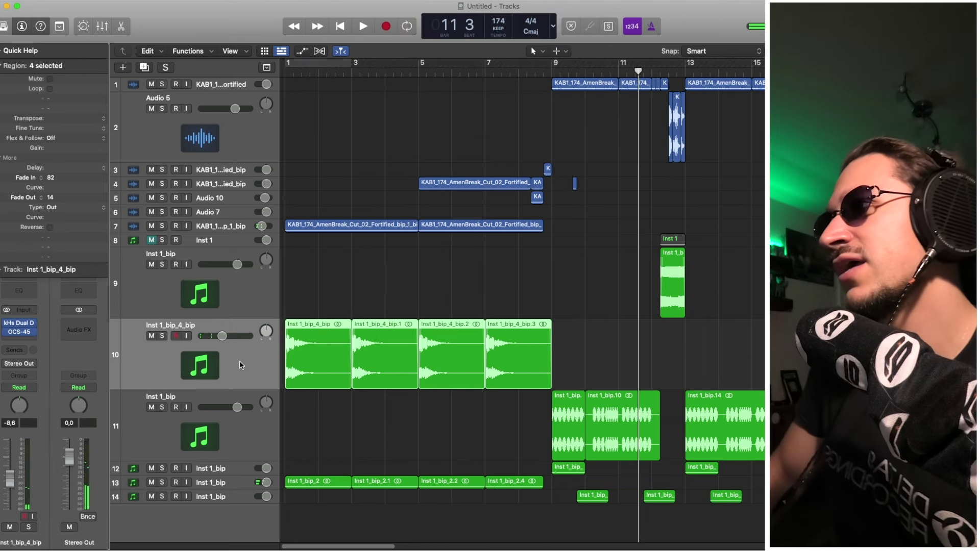
pyautogui.press('super+BackSpace')
pyautogui.press('Return')
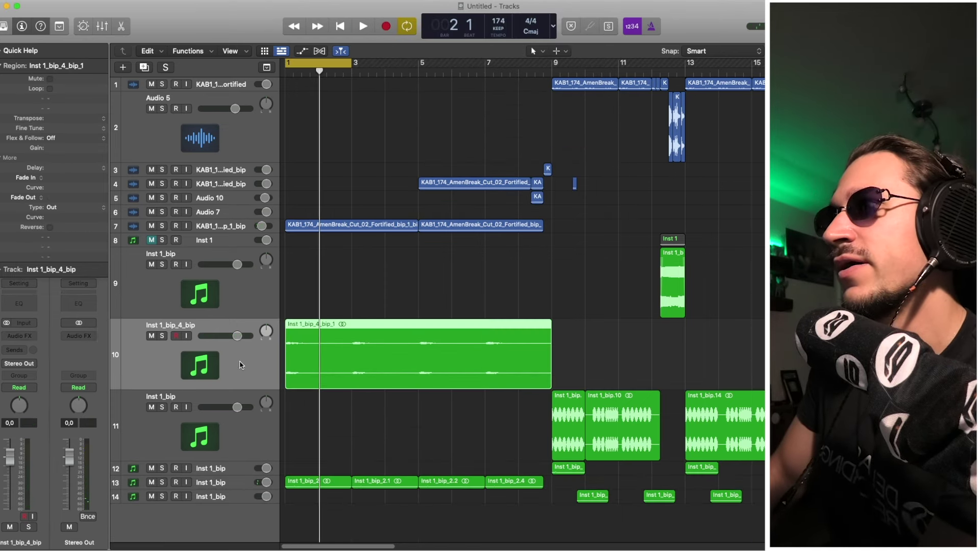
# Shrink all tracks to a uniform compact height and display the whole arrangement past bar 17.
pyautogui.press('Up')
pyautogui.press('Up')
pyautogui.press('Up')
pyautogui.press('Down')
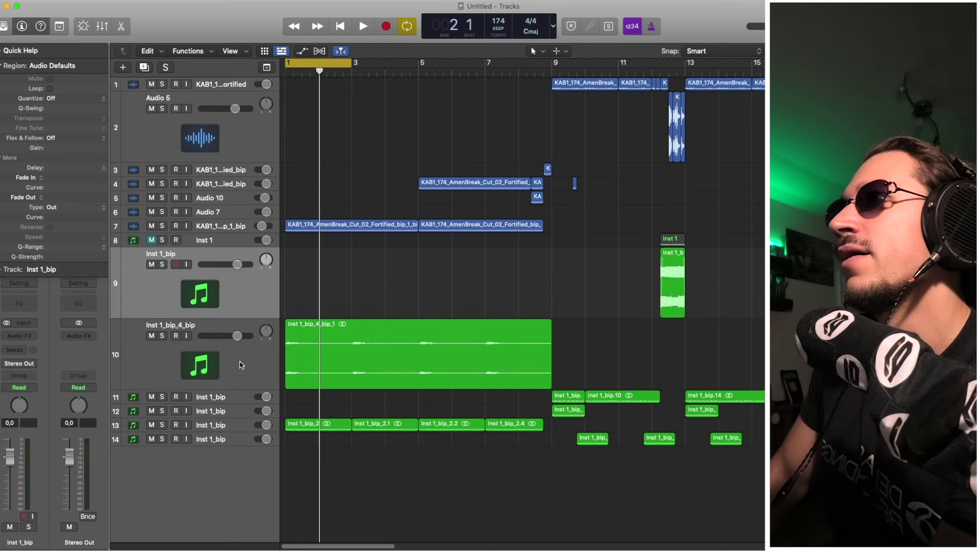
pyautogui.press('Down')
pyautogui.press('Up')
pyautogui.press('Up')
pyautogui.press('Up')
pyautogui.press('Up')
pyautogui.press('Up')
pyautogui.press('Up')
pyautogui.press('Up')
pyautogui.press('Up')
pyautogui.press('super+Left')
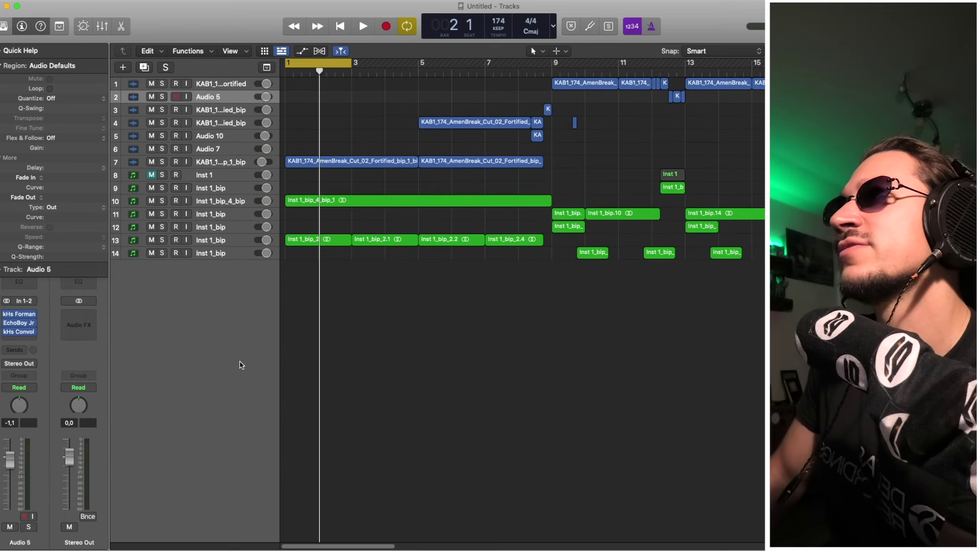
pyautogui.press('super+Down')
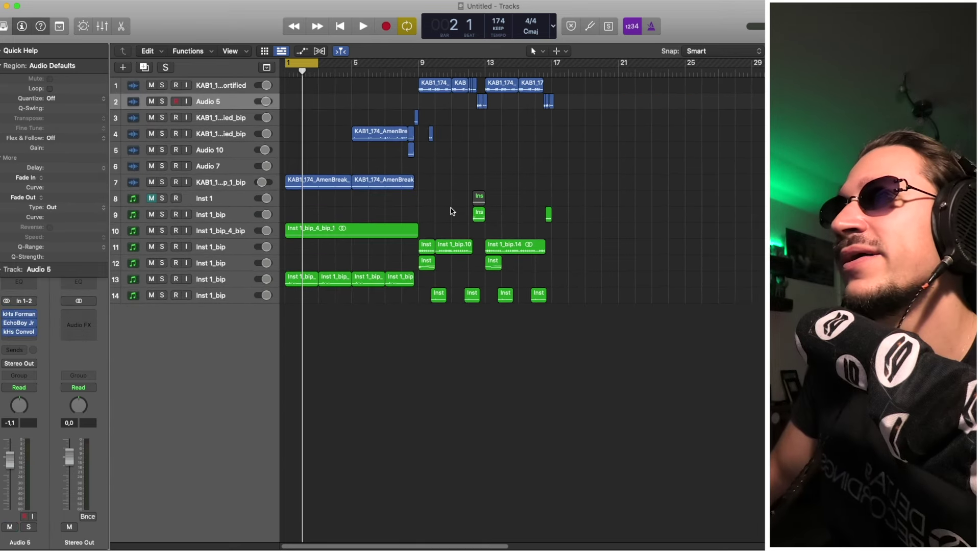
# Clear the MIDI region from the Inst 1 track and solo the track with a cycle range from bar 9 to 12.
pyautogui.click(228, 200)
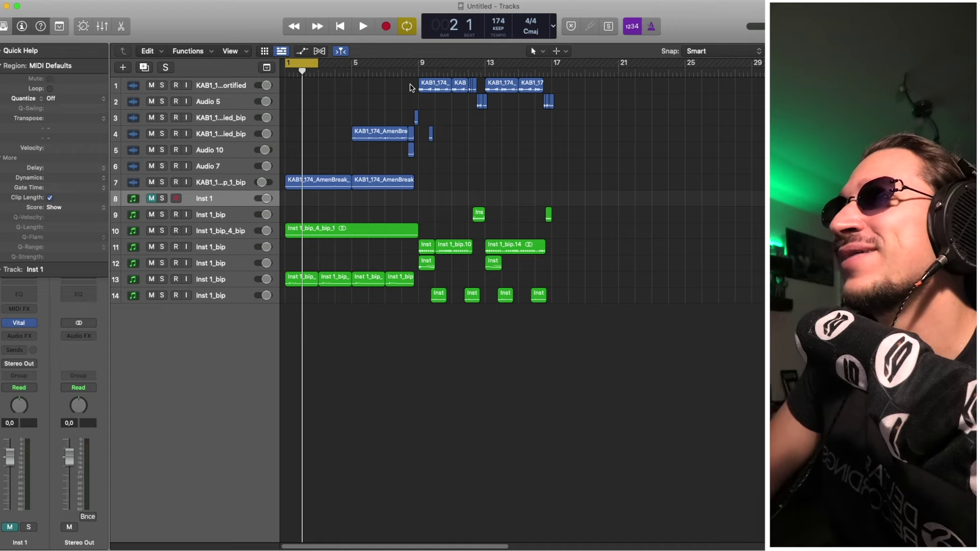
pyautogui.moveTo(418, 68); pyautogui.dragTo(468, 68)
pyautogui.click(162, 199)
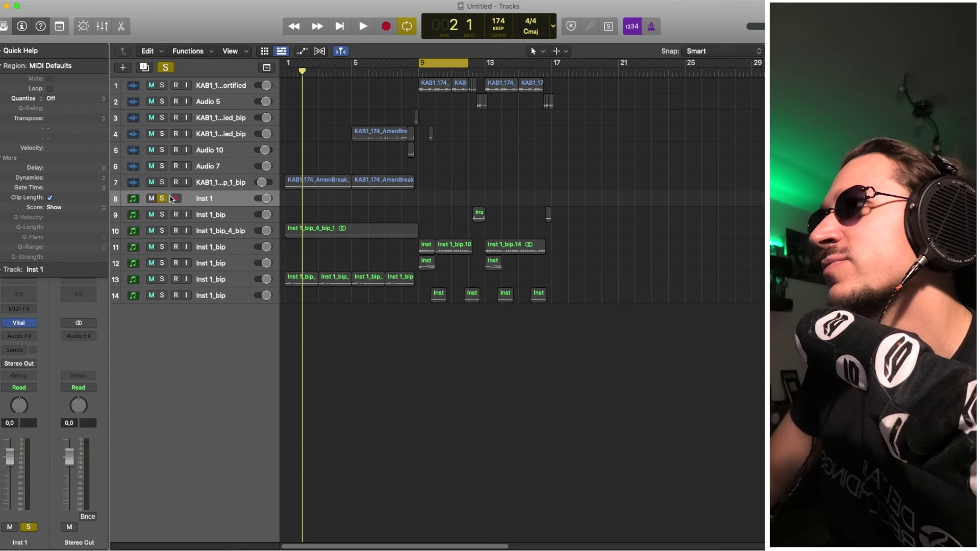
# In Inst 1's Vital, set oscillator 2's pitch to -26 with fine tuning -56, and raise the effects filter cutoff to about 2095 Hz.
pyautogui.click(21, 322)
pyautogui.click(332, 148)
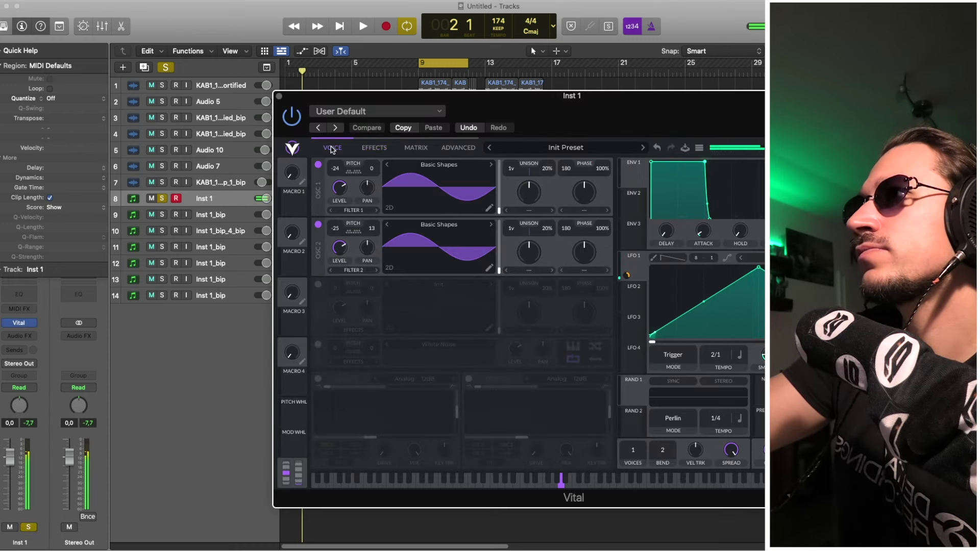
pyautogui.click(374, 148)
pyautogui.click(335, 148)
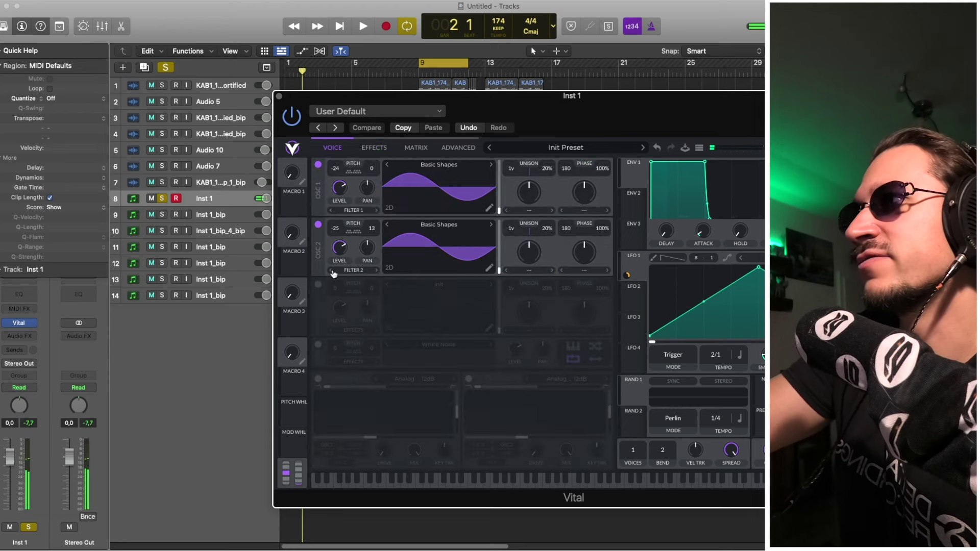
pyautogui.moveTo(373, 229); pyautogui.dragTo(380, 272)
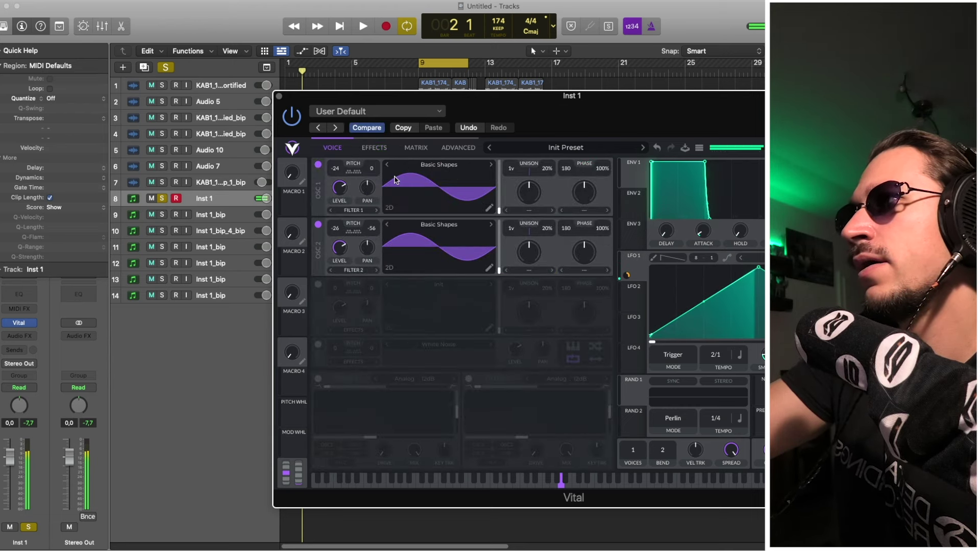
pyautogui.click(374, 147)
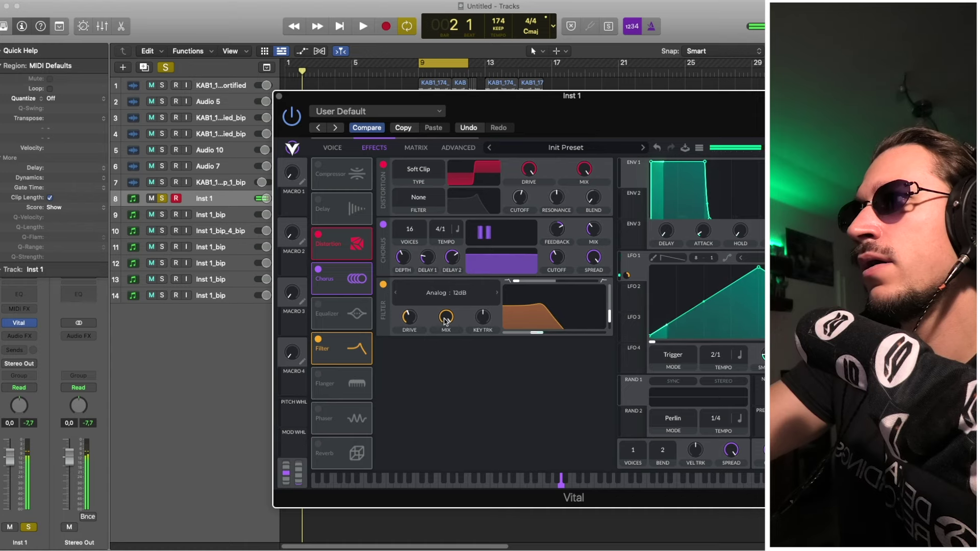
pyautogui.moveTo(536, 332); pyautogui.dragTo(574, 333)
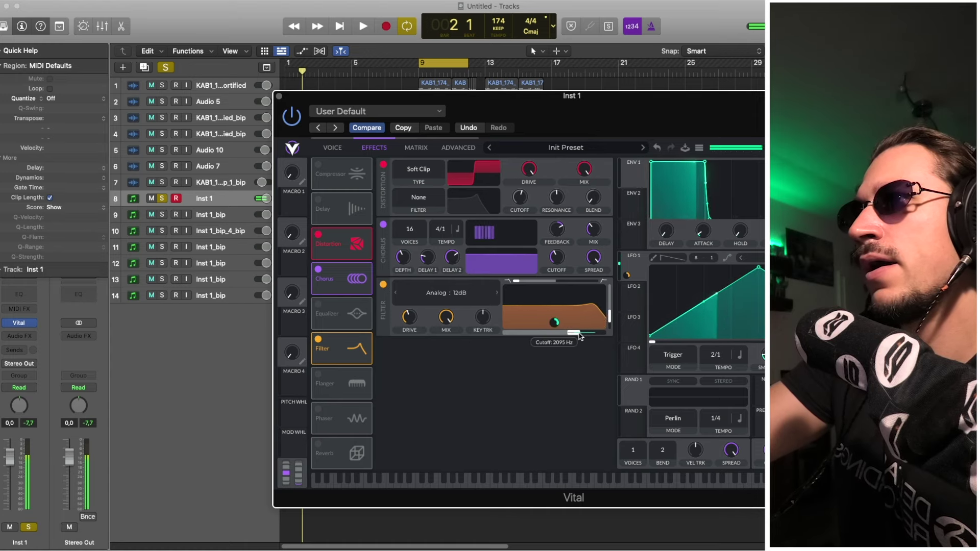
pyautogui.click(279, 96)
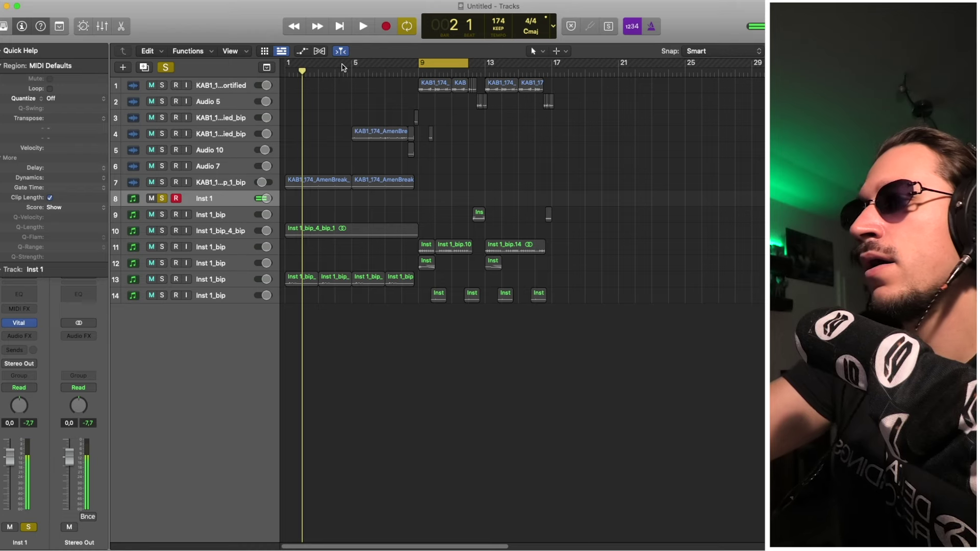
# Record a new two-bar MIDI part on the Inst 1 track from bar 9, and turn off the track's solo.
pyautogui.click(386, 27)
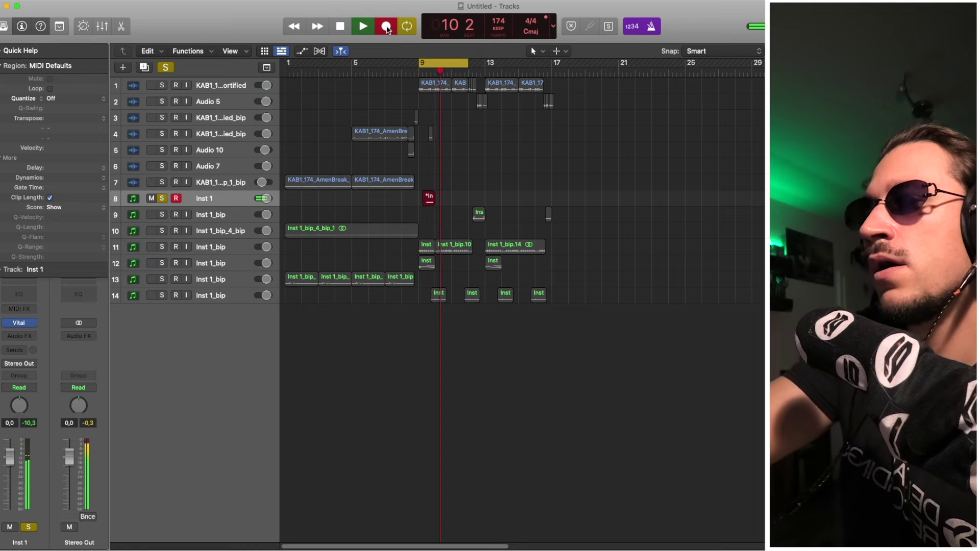
pyautogui.click(386, 27)
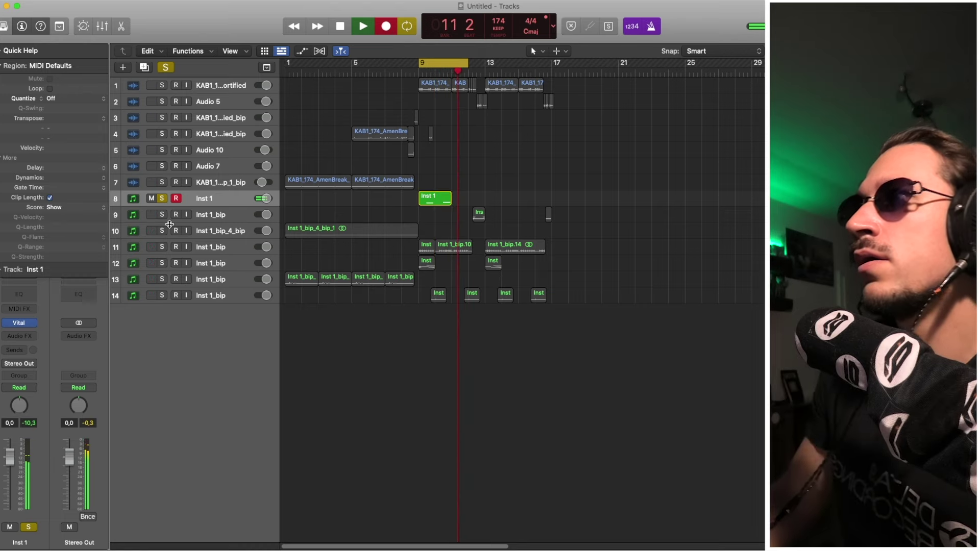
pyautogui.click(161, 198)
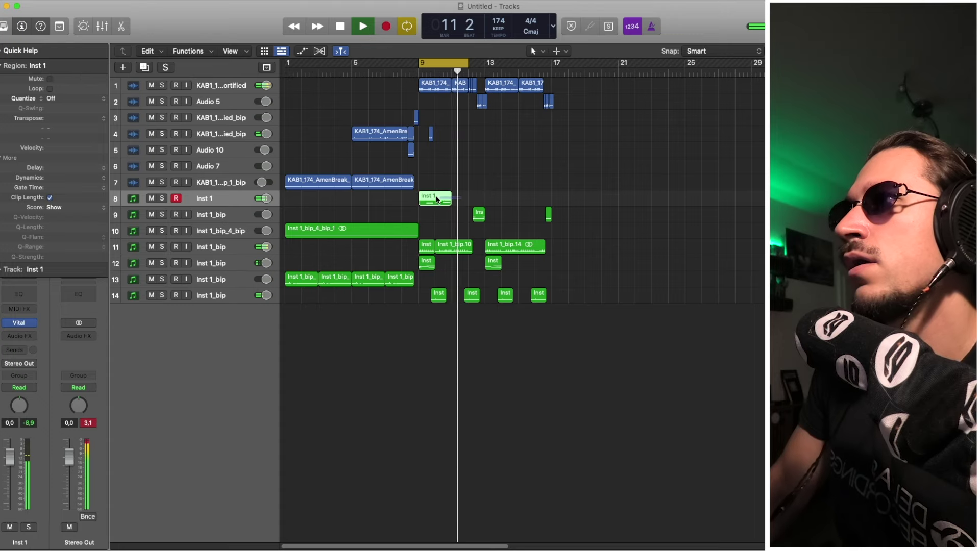
# Bounce the new MIDI region at bar 9 in place to a new track, leaving the source as is.
pyautogui.press('space')
pyautogui.hotkey('ctrl', 'b')
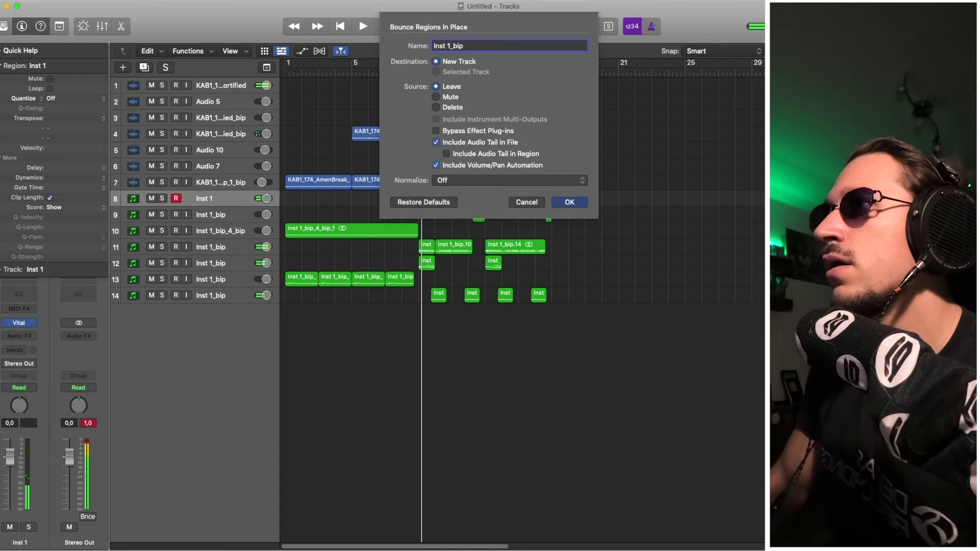
pyautogui.press('Return')
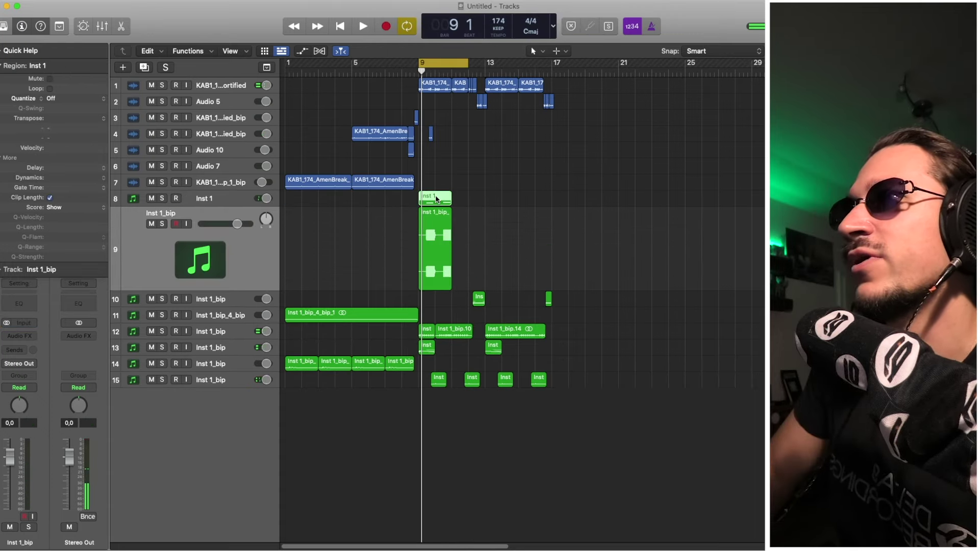
# Delete the source MIDI region at bar 9 together with its Inst 1 instrument track.
pyautogui.press('BackSpace')
pyautogui.click(437, 199)
pyautogui.press('super+BackSpace')
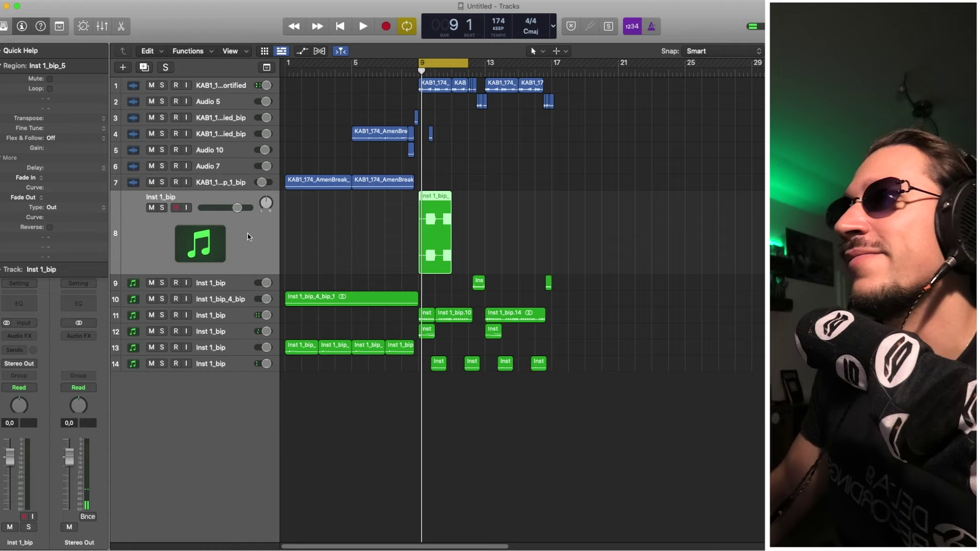
# Mute the newly bounced Inst 1_bip track and listen to the loop from bar 9 without it.
pyautogui.click(151, 207)
pyautogui.click(479, 238)
pyautogui.press('space')
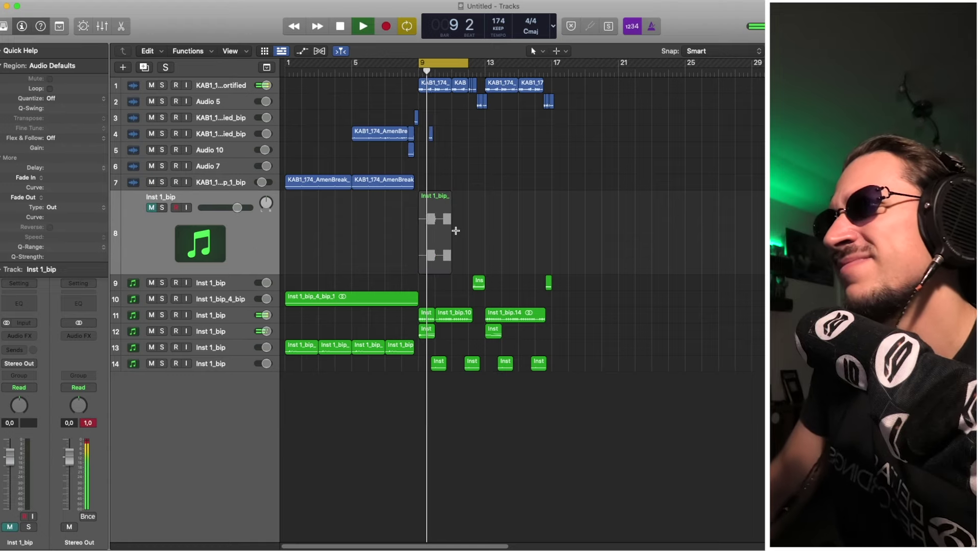
pyautogui.press('super+Right')
pyautogui.press('super+Right')
pyautogui.press('super+Right')
pyautogui.press('super+Right')
pyautogui.hscroll(4, 488, 265)
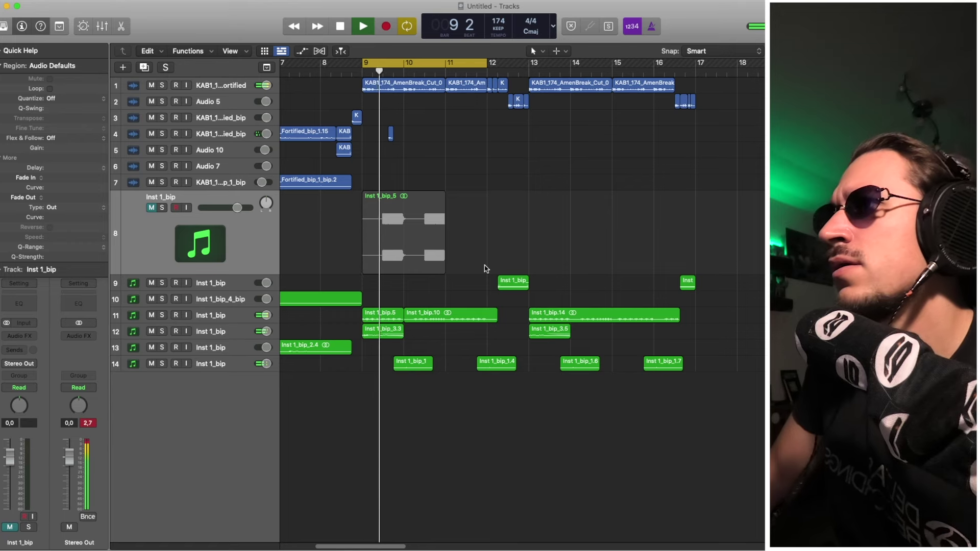
# Split the bounced bass region at bar 9 near its end, delete the longer front part, and play the loop with the track unmuted.
pyautogui.press('space')
pyautogui.moveTo(435, 226); pyautogui.dragTo(445, 226)
pyautogui.click(438, 224)
pyautogui.press('super+z')
pyautogui.click(440, 226)
pyautogui.click(418, 232)
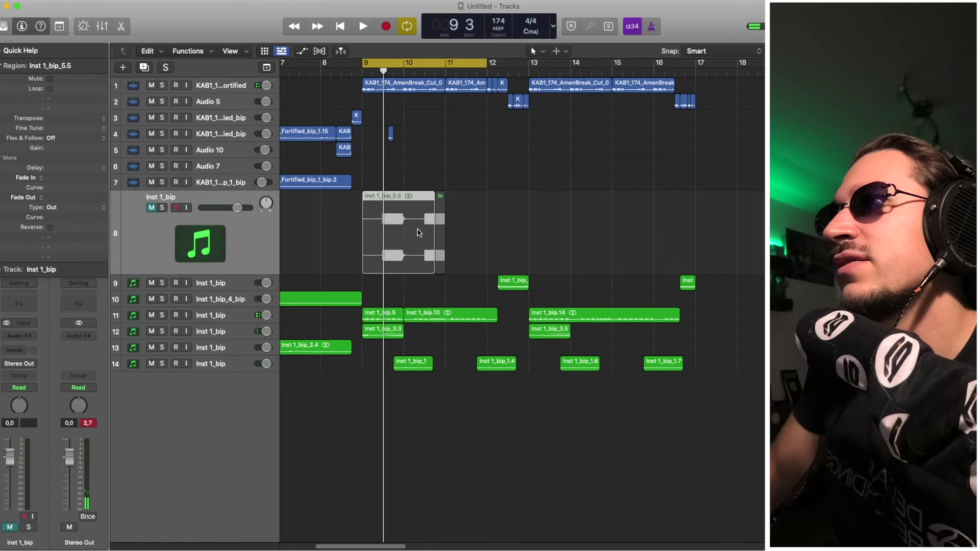
pyautogui.press('BackSpace')
pyautogui.hotkey('ctrl', 'm')
pyautogui.press('space')
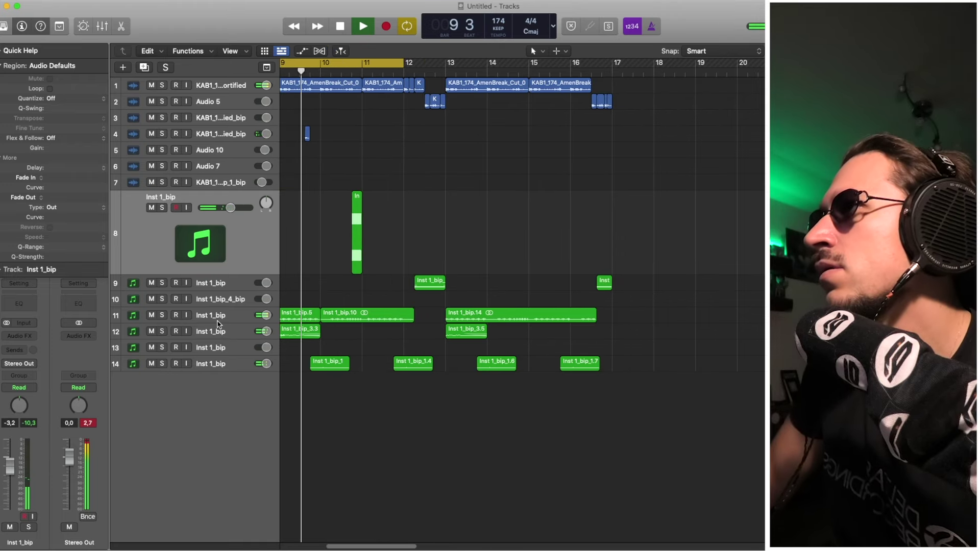
# Cycle the bars around the short bass hit and give its region a fade-in of 6 and a fade-out of 16.
pyautogui.click(344, 65)
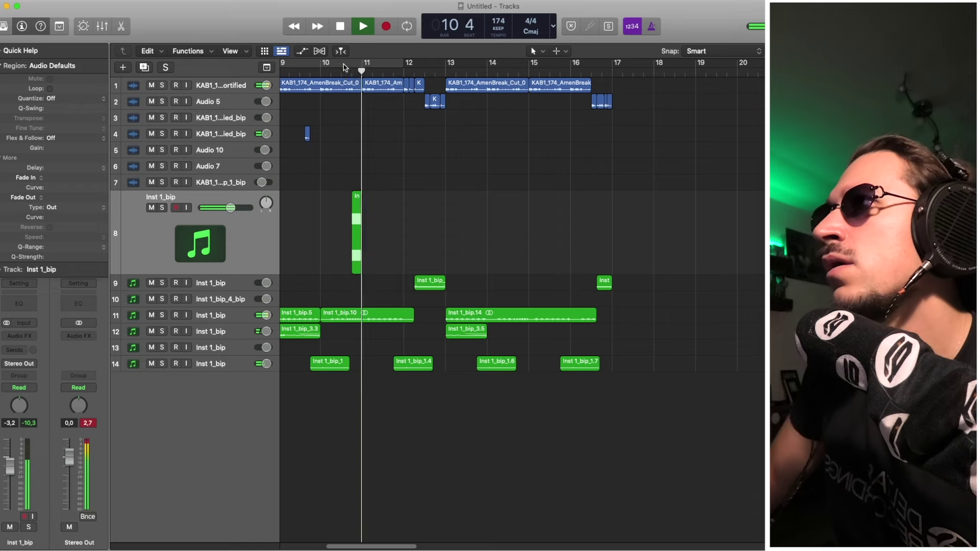
pyautogui.moveTo(344, 67); pyautogui.dragTo(419, 65)
pyautogui.click(357, 224)
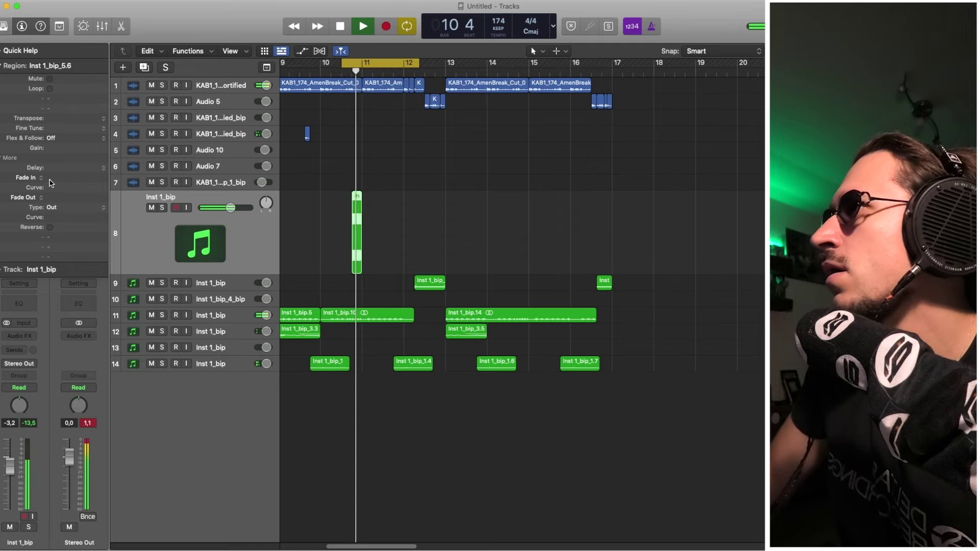
pyautogui.moveTo(50, 179); pyautogui.dragTo(61, 189)
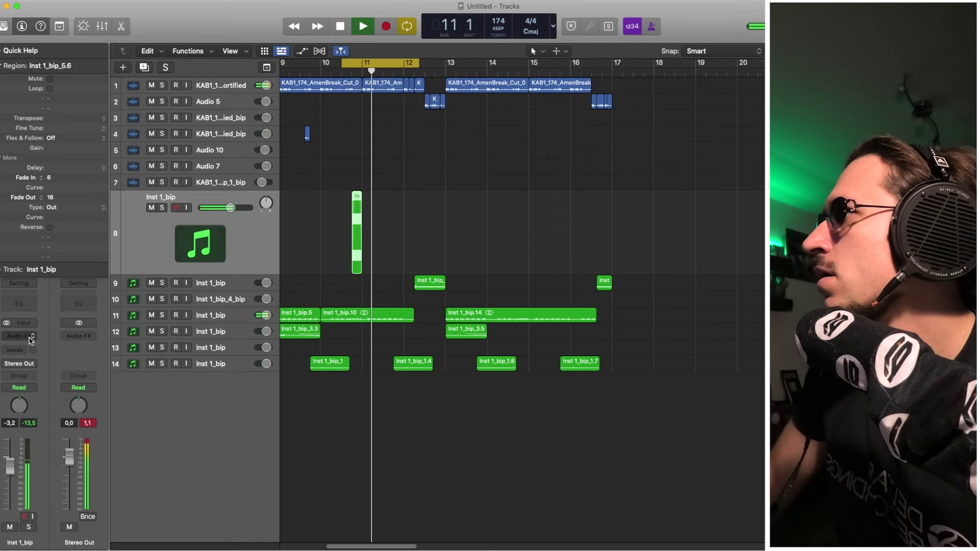
# Lower the short bass hit track's volume to -4.1 dB while checking it in playback.
pyautogui.press('space')
pyautogui.press('space')
pyautogui.press('space')
pyautogui.press('space')
pyautogui.moveTo(10, 462); pyautogui.dragTo(10, 466)
pyautogui.press('space')
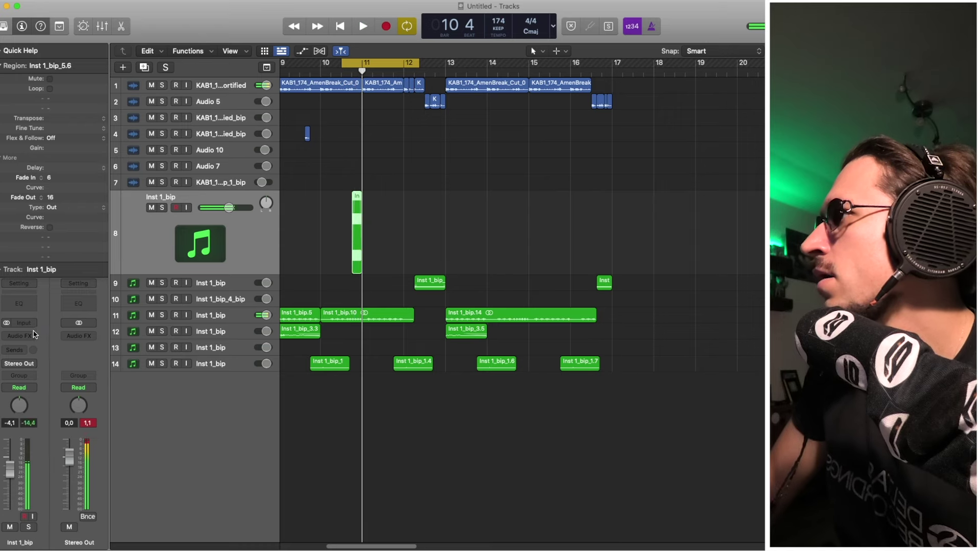
# Insert kHs Convolver on the bass hit track, keep the White Blur impulse response, and reduce its Mix.
pyautogui.click(34, 334)
pyautogui.moveTo(58, 391)
pyautogui.click(128, 392)
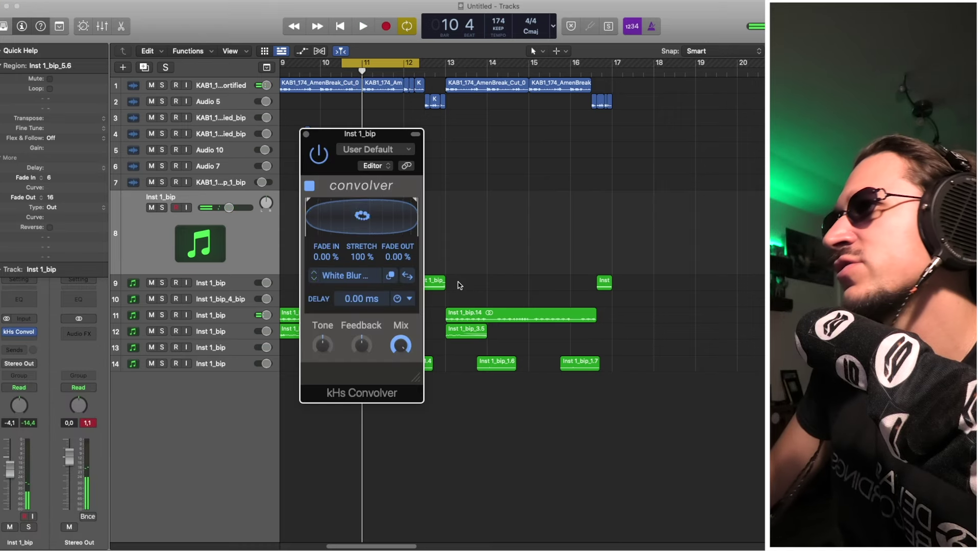
pyautogui.press('space')
pyautogui.click(343, 275)
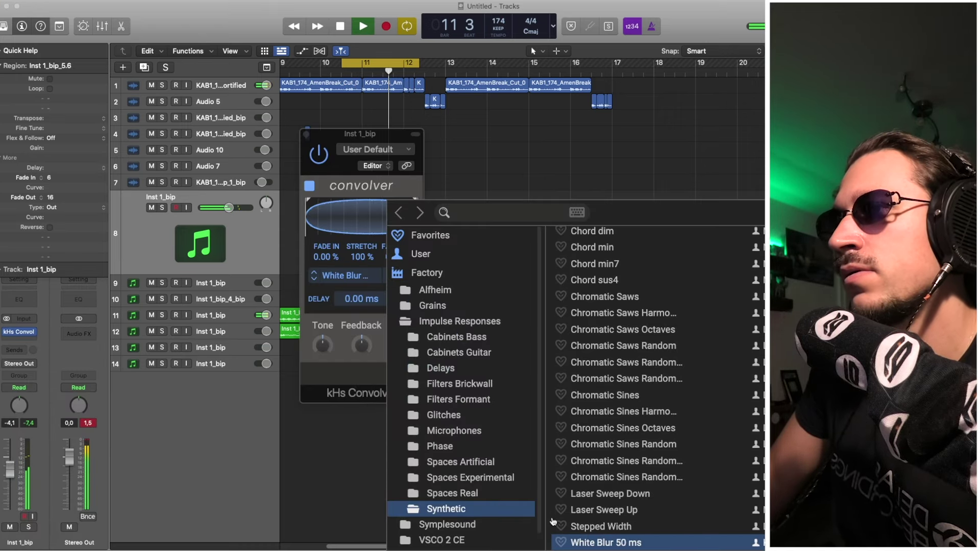
pyautogui.click(452, 135)
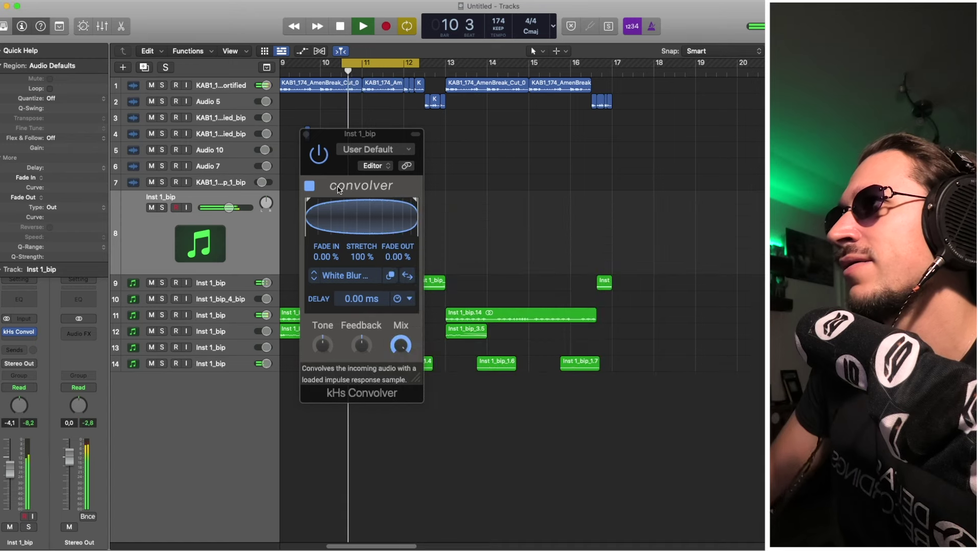
pyautogui.moveTo(400, 346); pyautogui.dragTo(401, 365)
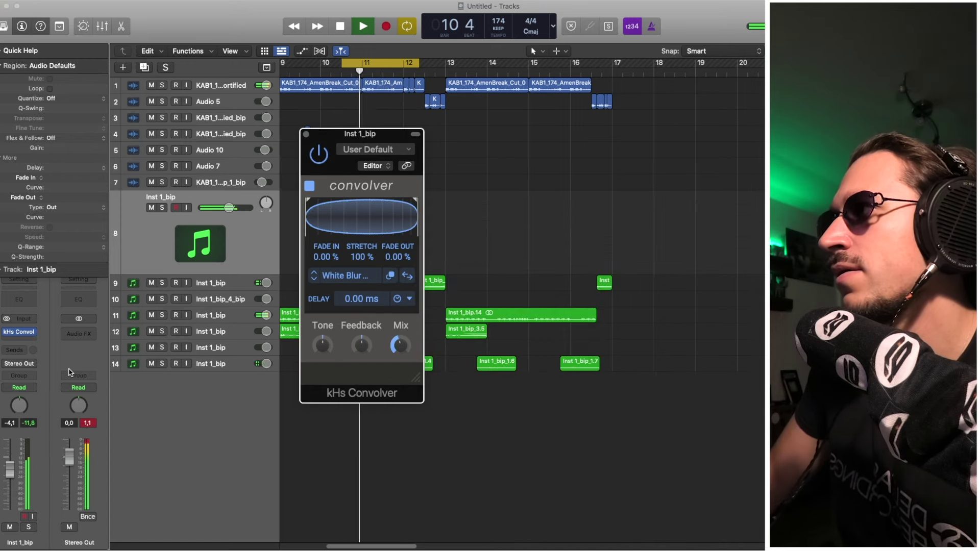
# Add a stereo ChromaVerb with 2.00 s decay, 41% distance, 22% wet and the low damping band at 1000 Hz, ratio 0.10.
pyautogui.click(17, 341)
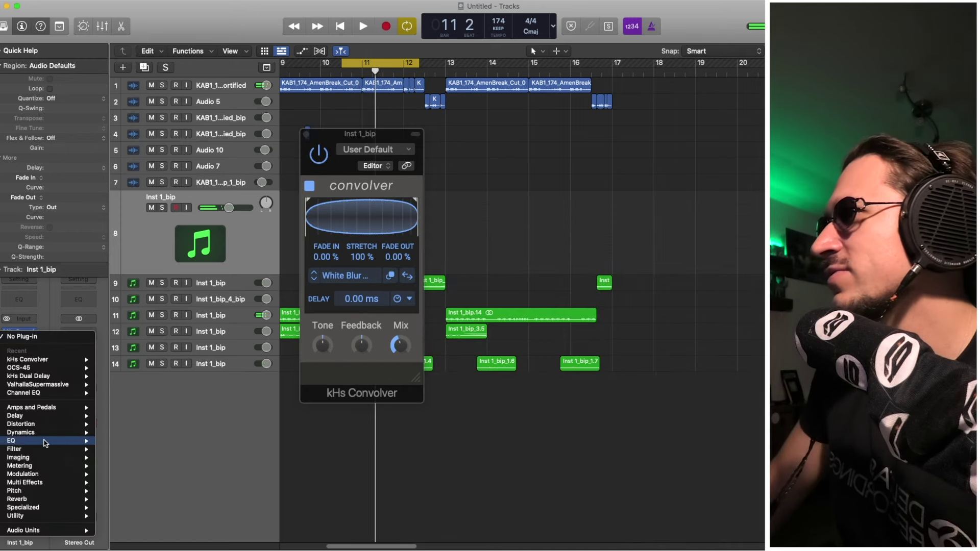
pyautogui.moveTo(51, 502)
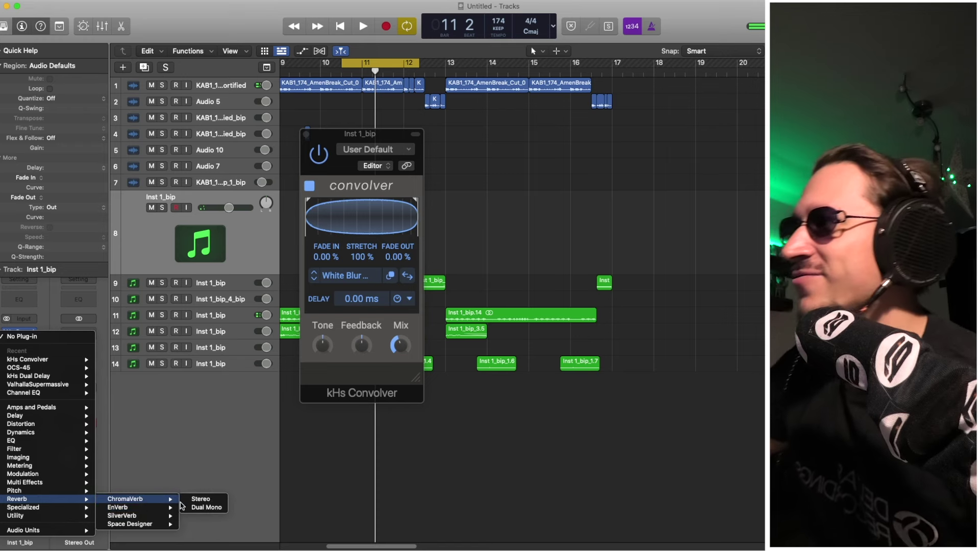
pyautogui.click(194, 503)
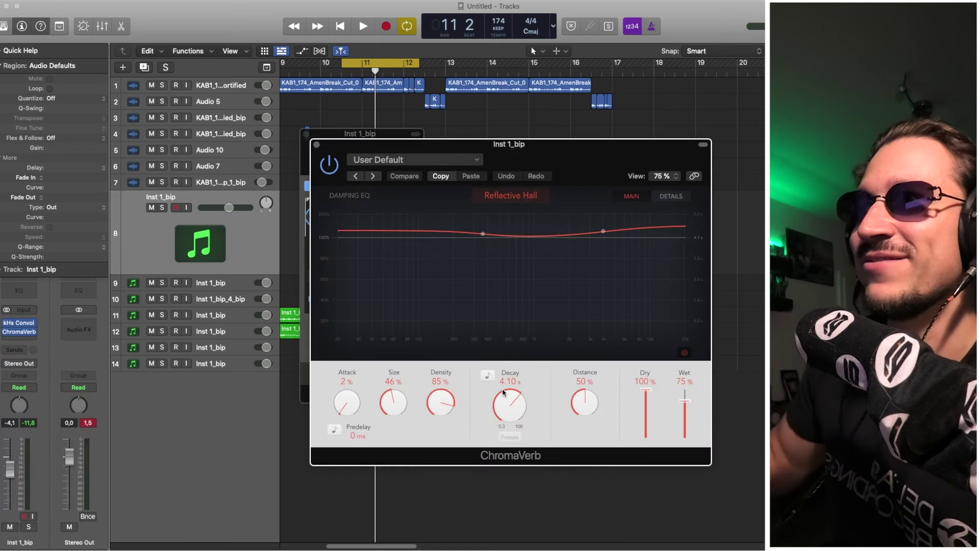
pyautogui.moveTo(503, 393); pyautogui.dragTo(508, 406)
pyautogui.moveTo(483, 233); pyautogui.dragTo(534, 284)
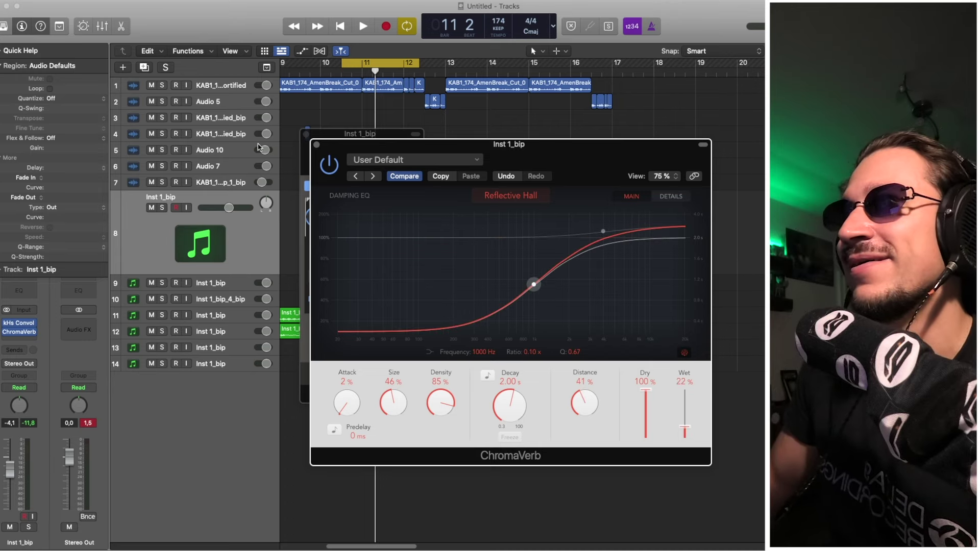
pyautogui.click(316, 146)
pyautogui.click(307, 134)
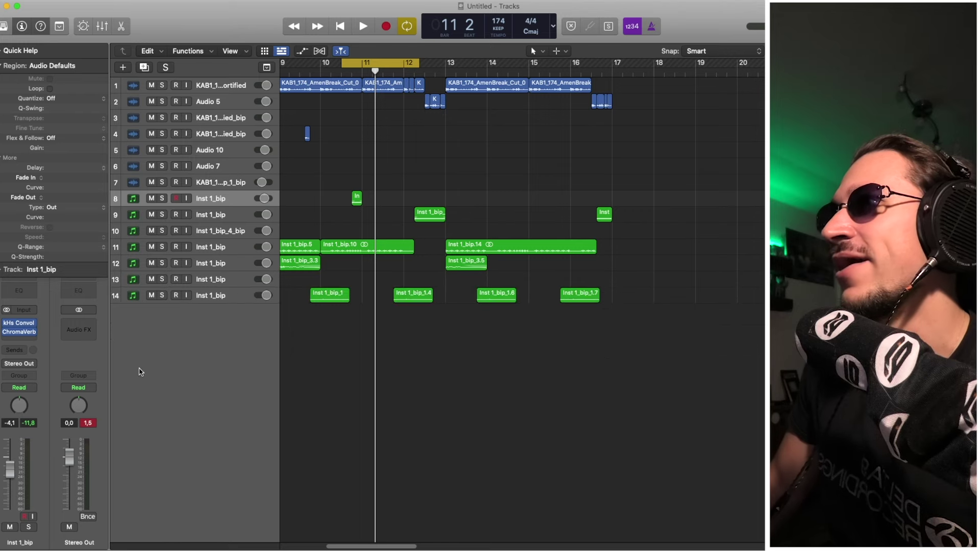
# Copy the short bass hit region four bars further on, just before bar 15, and remove the empty Audio 7 track.
pyautogui.press('super+Down')
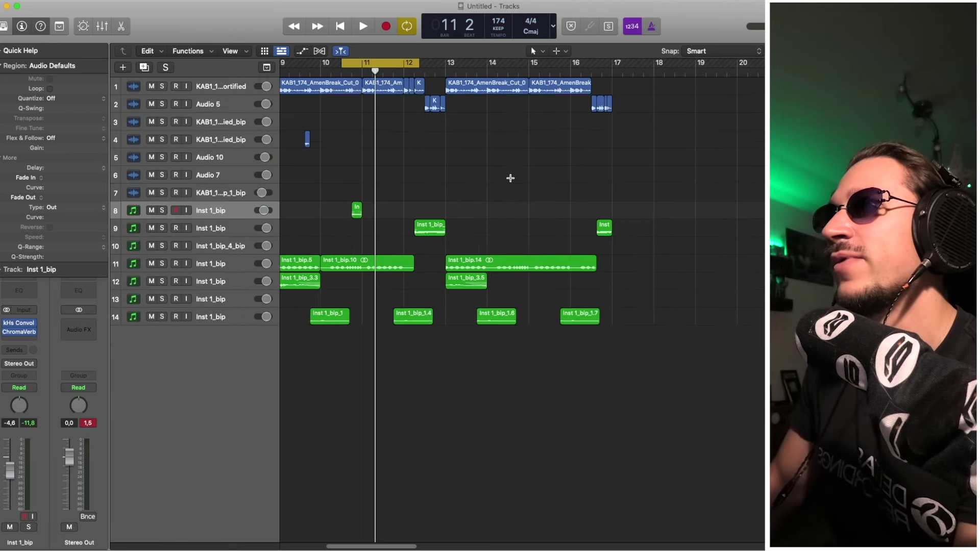
pyautogui.press('super+Left')
pyautogui.press('super+Left')
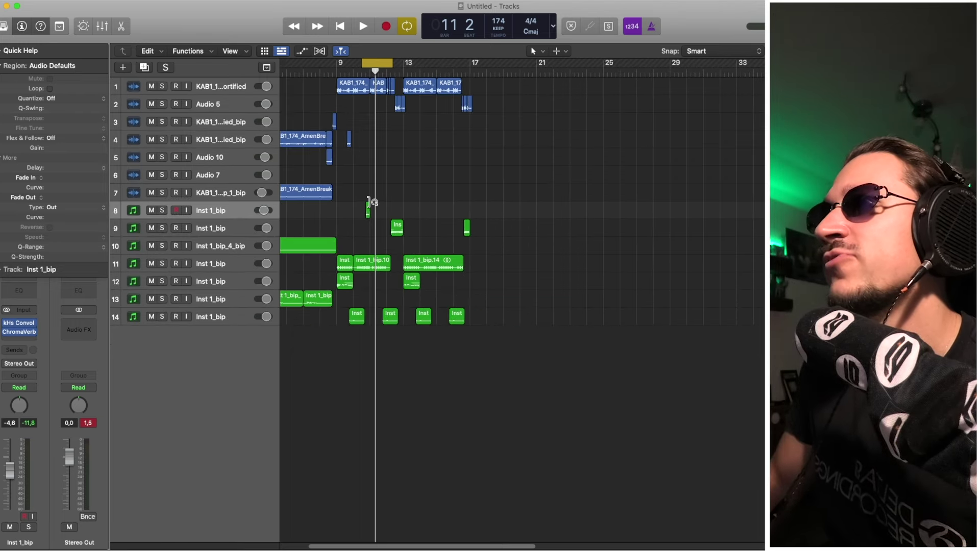
pyautogui.moveTo(368, 203); pyautogui.dragTo(432, 208)
pyautogui.click(433, 186)
pyautogui.hscroll(-4, 433, 185)
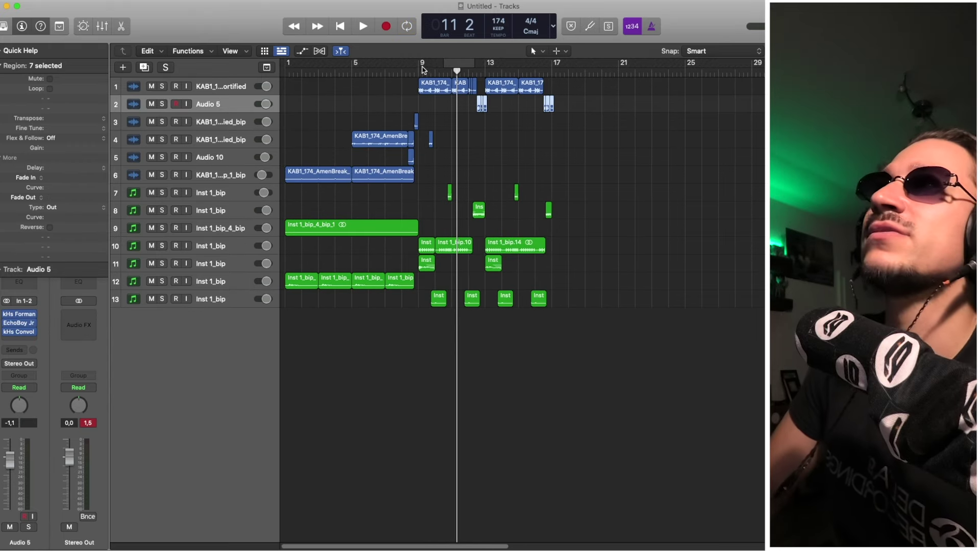
# Set the cycle range to bars 9 to 17 and examine the Audio 5 fills and the clips leading into bar 9.
pyautogui.moveTo(423, 67); pyautogui.dragTo(551, 65)
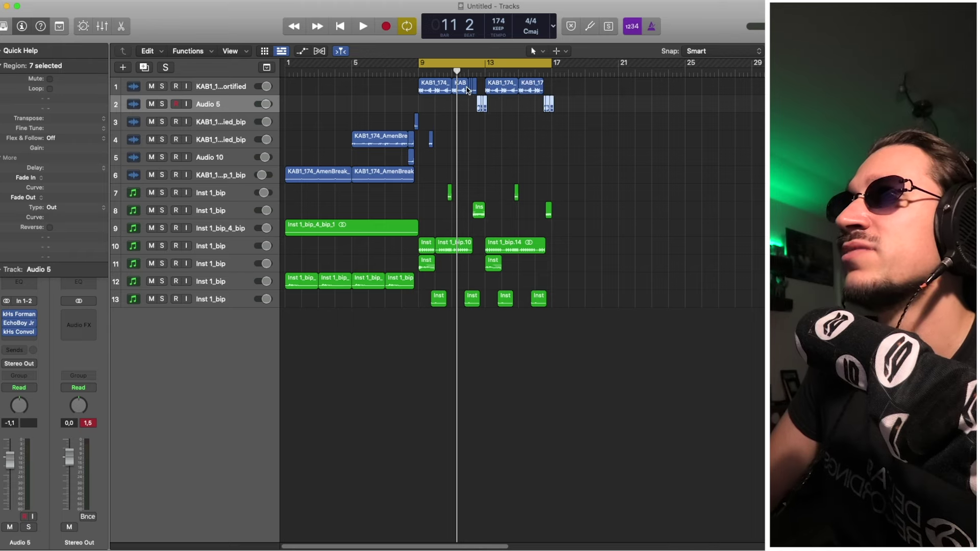
pyautogui.moveTo(465, 97); pyautogui.dragTo(494, 116)
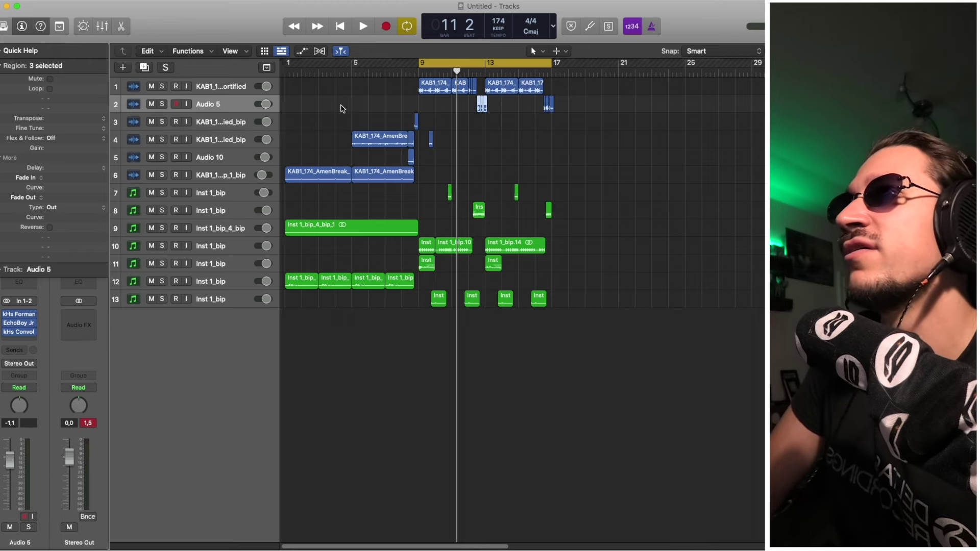
pyautogui.press('Down')
pyautogui.moveTo(414, 71); pyautogui.dragTo(416, 72)
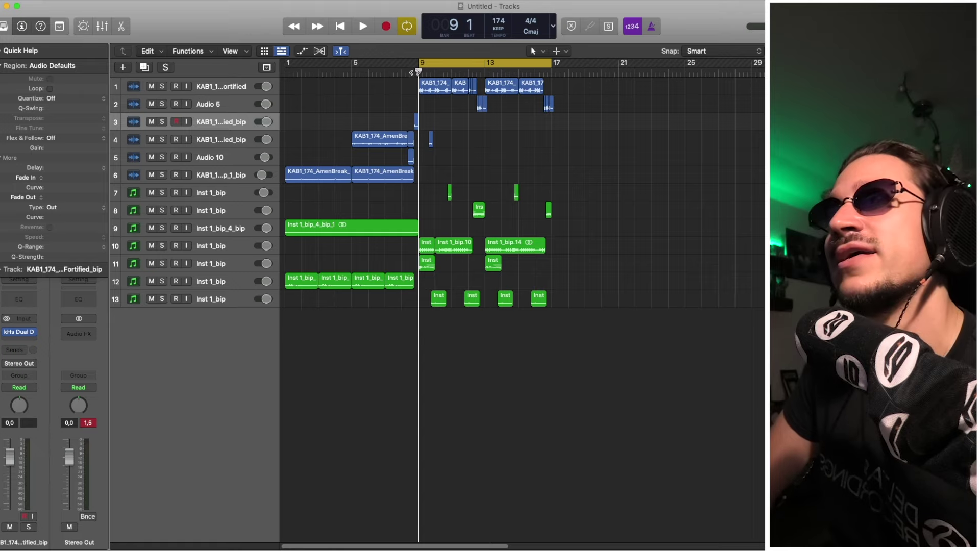
pyautogui.click(410, 74)
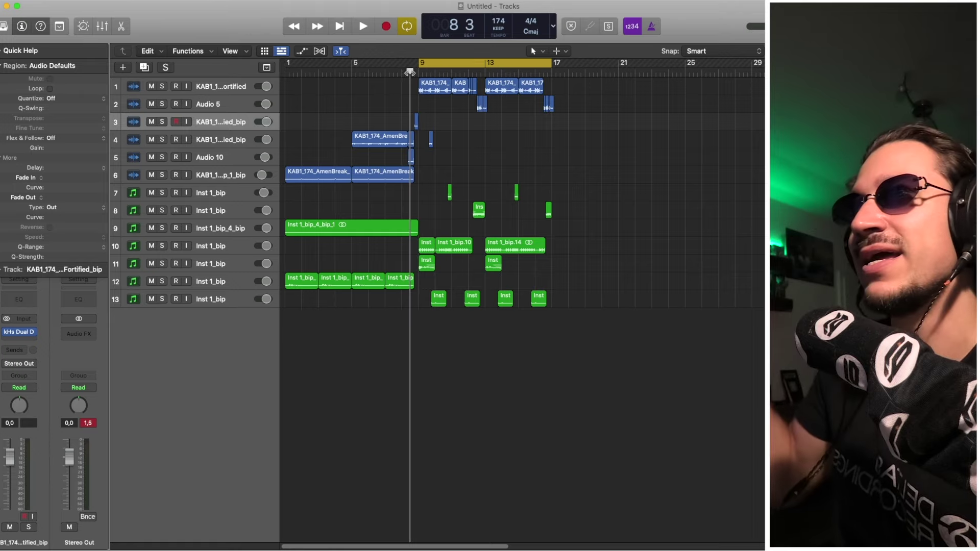
pyautogui.moveTo(410, 72)
pyautogui.mouseDown()
pyautogui.moveTo(360, 73)
pyautogui.moveTo(405, 79)
pyautogui.mouseUp()
pyautogui.click(412, 155)
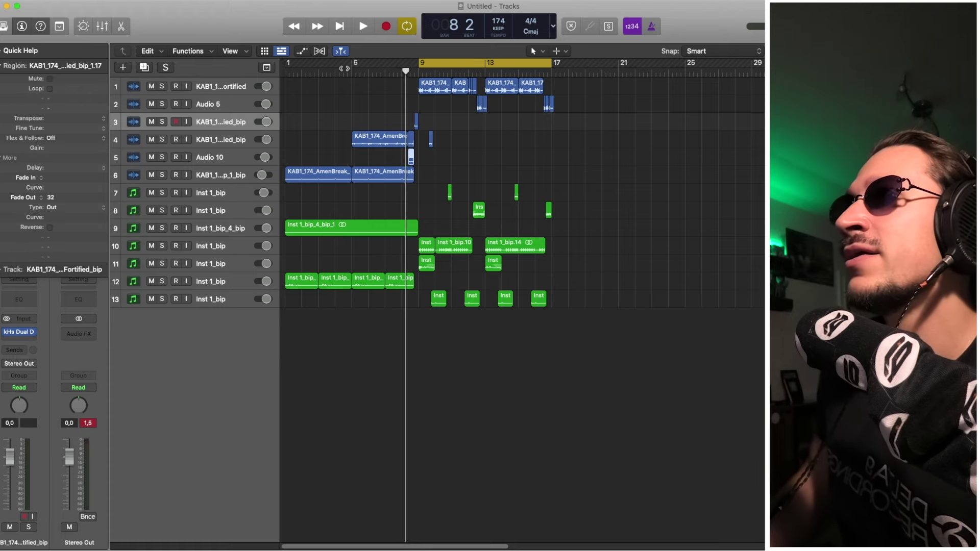
# Audition the intro's Amen break track soloed from bar 1 with the cycle off, and turn its solo off.
pyautogui.moveTo(347, 75); pyautogui.dragTo(277, 84)
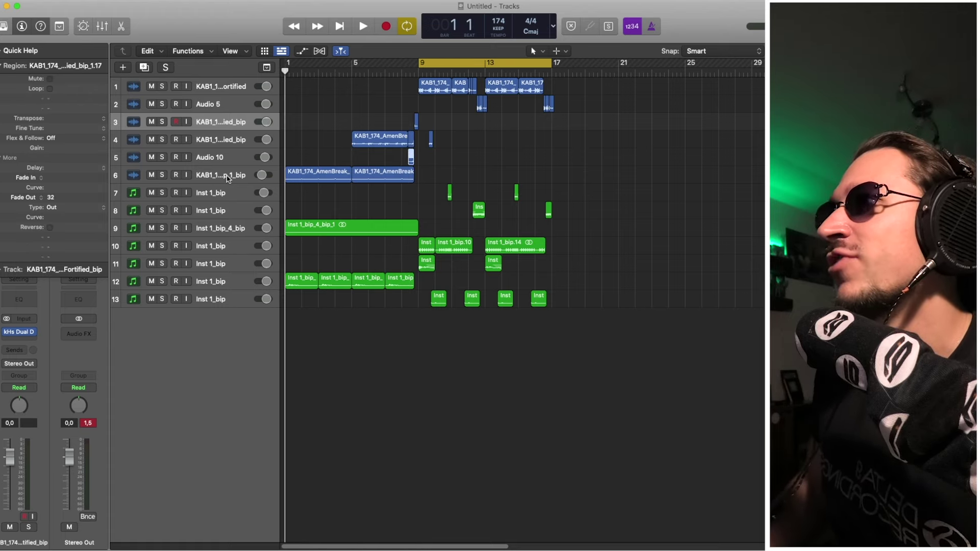
pyautogui.click(228, 178)
pyautogui.click(159, 177)
pyautogui.click(472, 62)
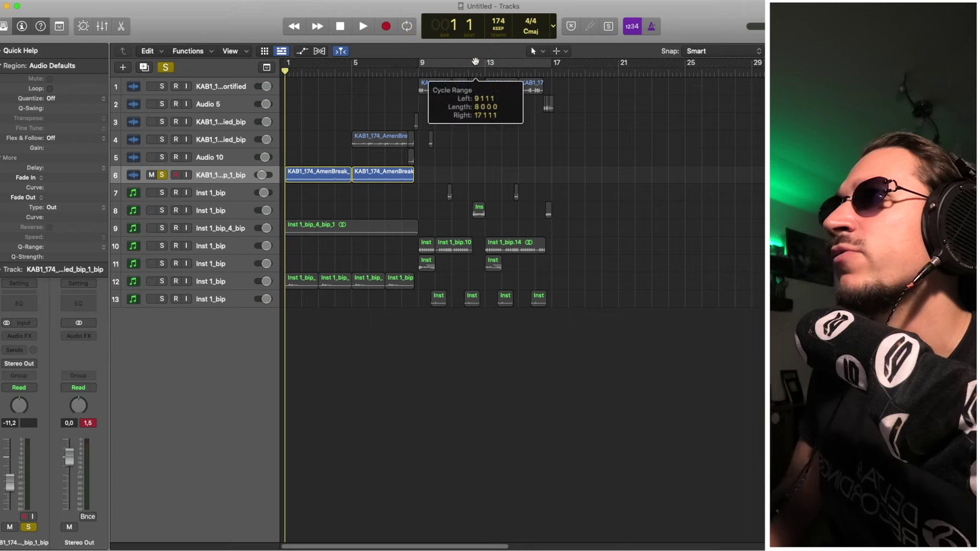
pyautogui.press('space')
pyautogui.click(163, 176)
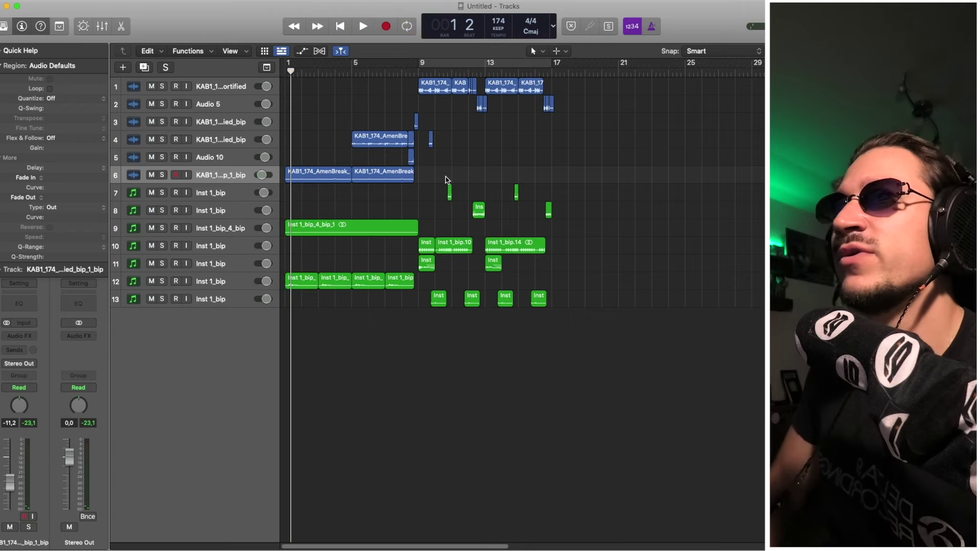
# Examine the short bass hits and the bass region at bar 9, marking a cycle range from bar 9 to 12.
pyautogui.moveTo(447, 180); pyautogui.dragTo(471, 203)
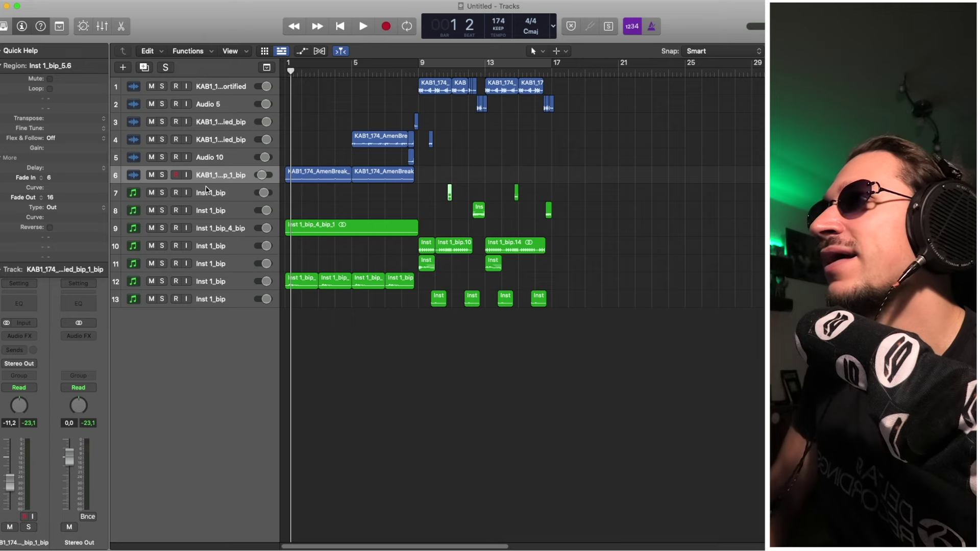
pyautogui.click(222, 192)
pyautogui.moveTo(447, 60); pyautogui.dragTo(468, 61)
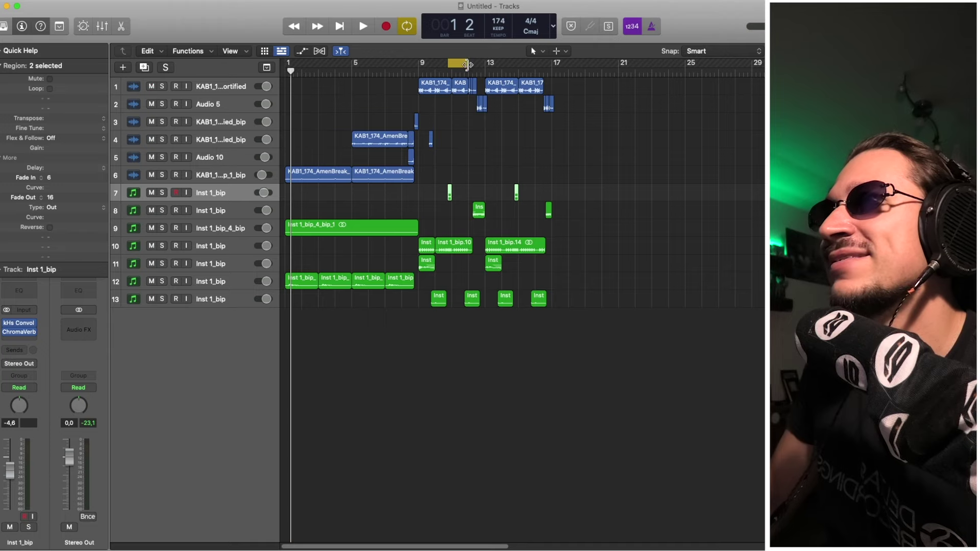
pyautogui.moveTo(469, 62); pyautogui.dragTo(491, 67)
pyautogui.click(483, 146)
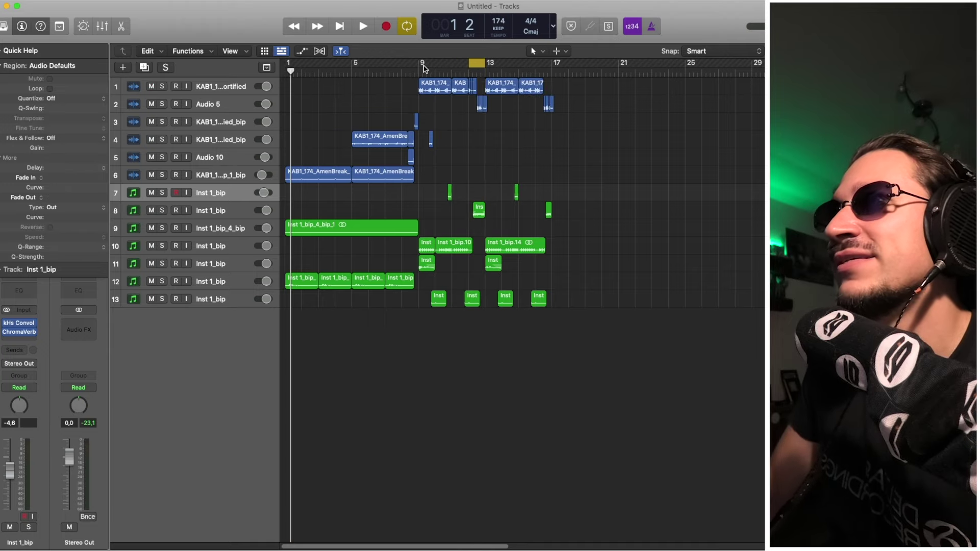
pyautogui.moveTo(419, 63); pyautogui.dragTo(472, 69)
pyautogui.click(428, 246)
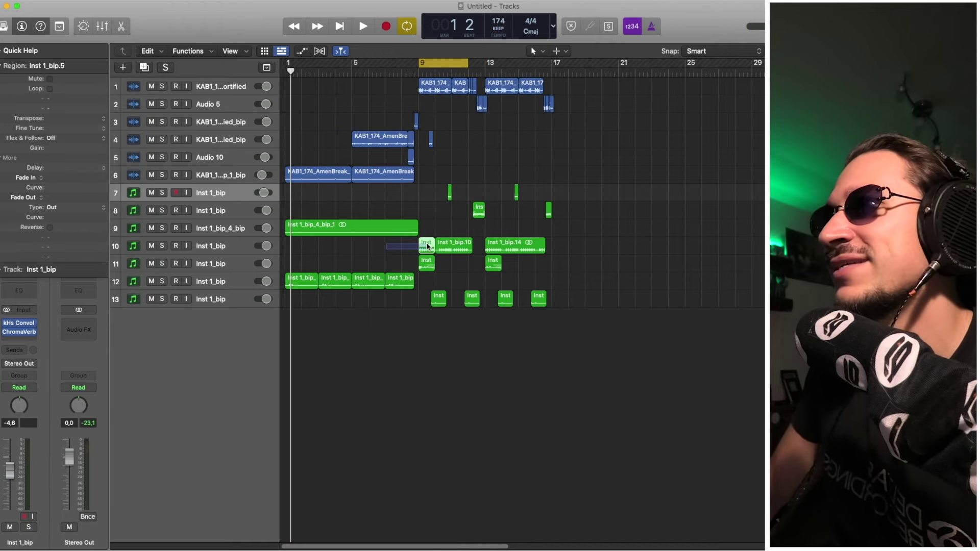
pyautogui.click(359, 262)
# Solo the Inst 1_bip_4_bip track and listen to its intro region with the cycle off.
pyautogui.click(162, 229)
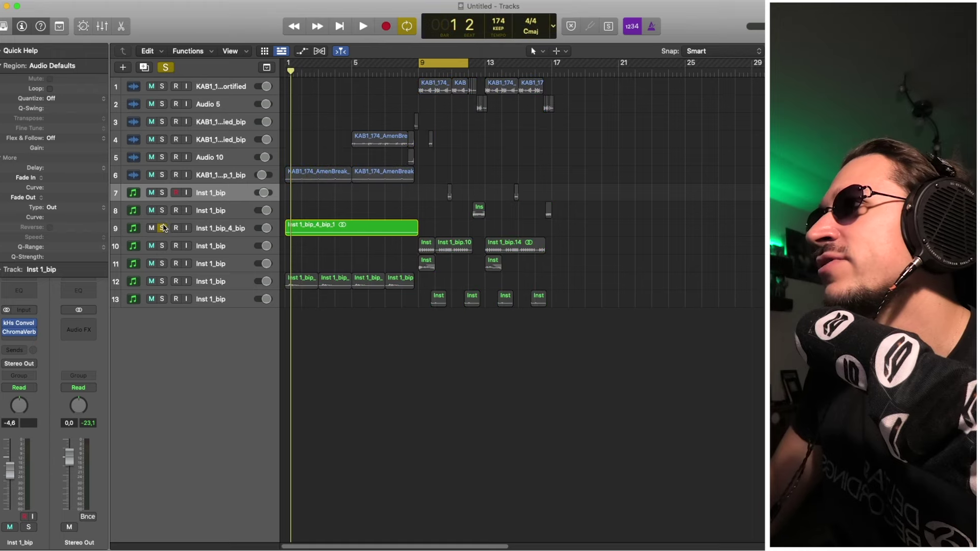
pyautogui.press('Return')
pyautogui.press('space')
pyautogui.press('space')
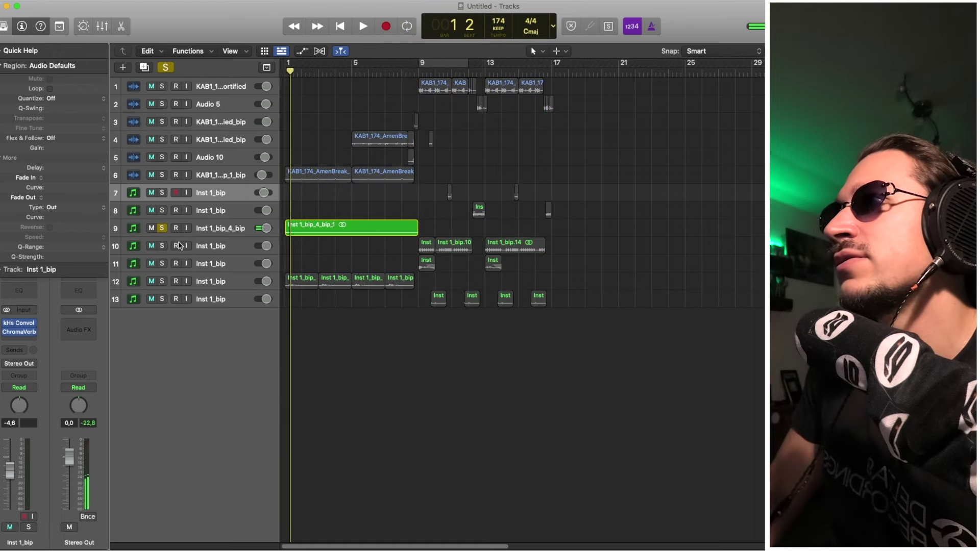
# Turn off the Inst 1_bip_4_bip solo and audition the four intro regions on track 12 soloed.
pyautogui.click(162, 229)
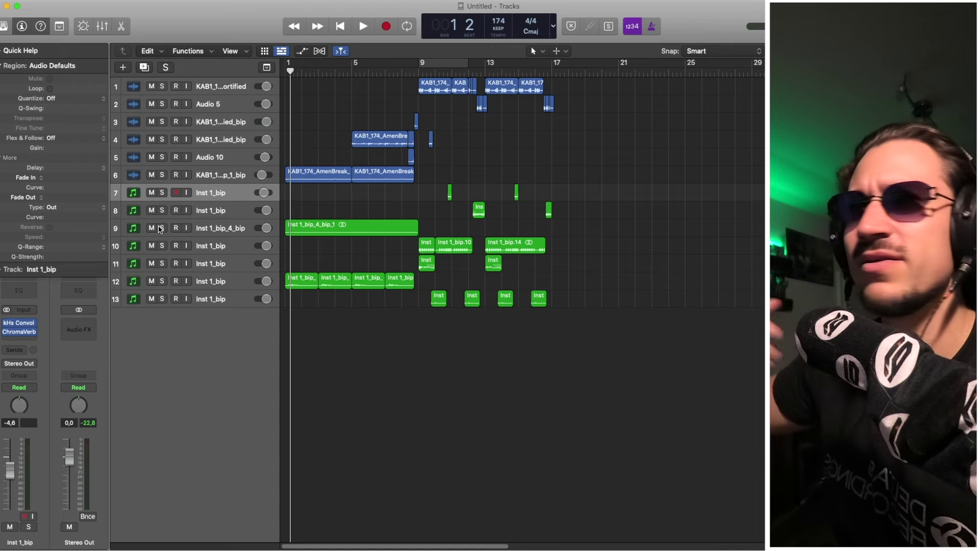
pyautogui.click(163, 282)
pyautogui.click(205, 280)
pyautogui.press('space')
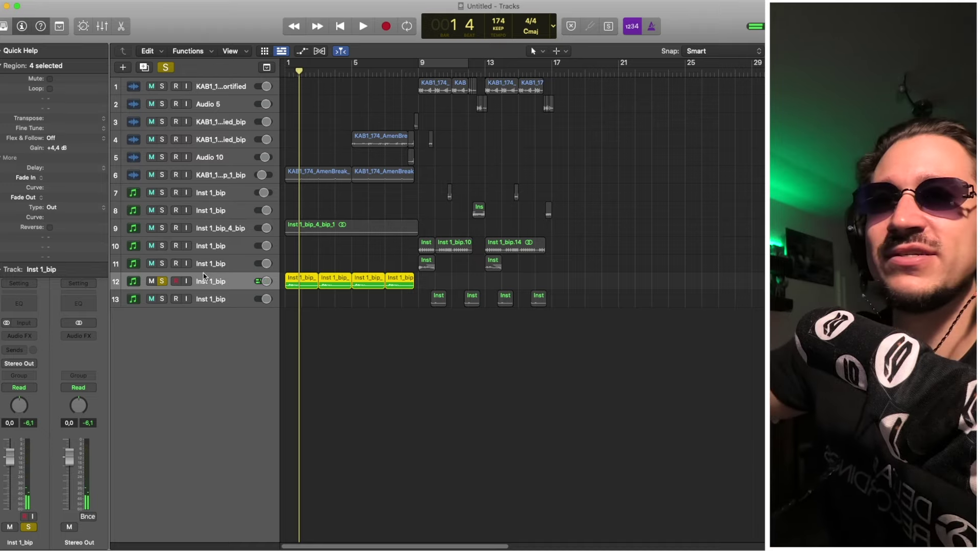
# Examine the short bass regions on tracks 13 and 11 near bar 9, and turn off track 12's solo.
pyautogui.click(434, 278)
pyautogui.click(439, 300)
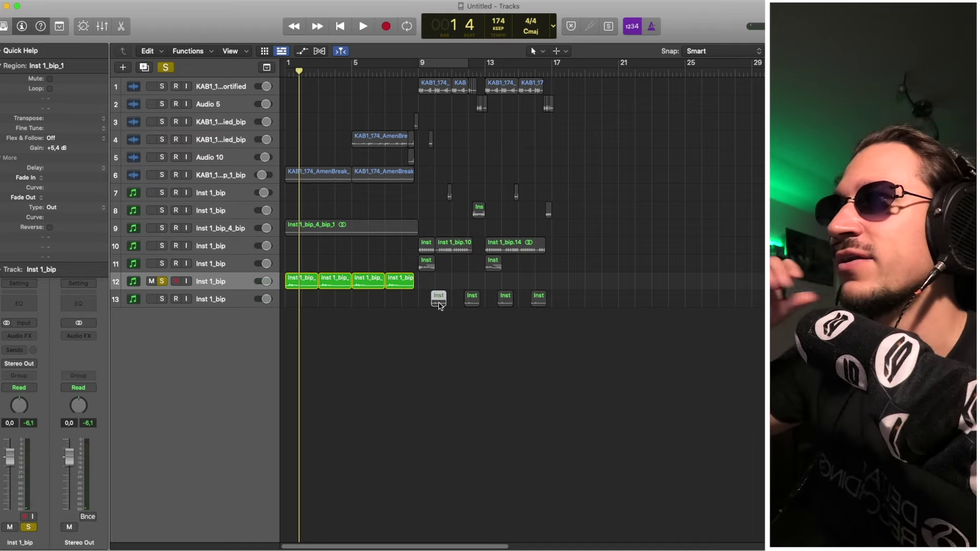
pyautogui.click(414, 244)
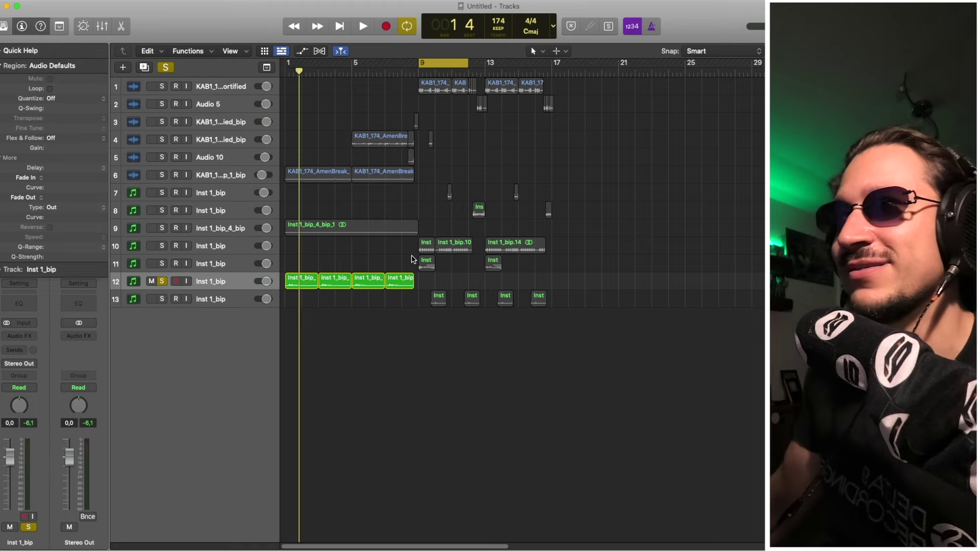
pyautogui.moveTo(413, 259); pyautogui.dragTo(443, 268)
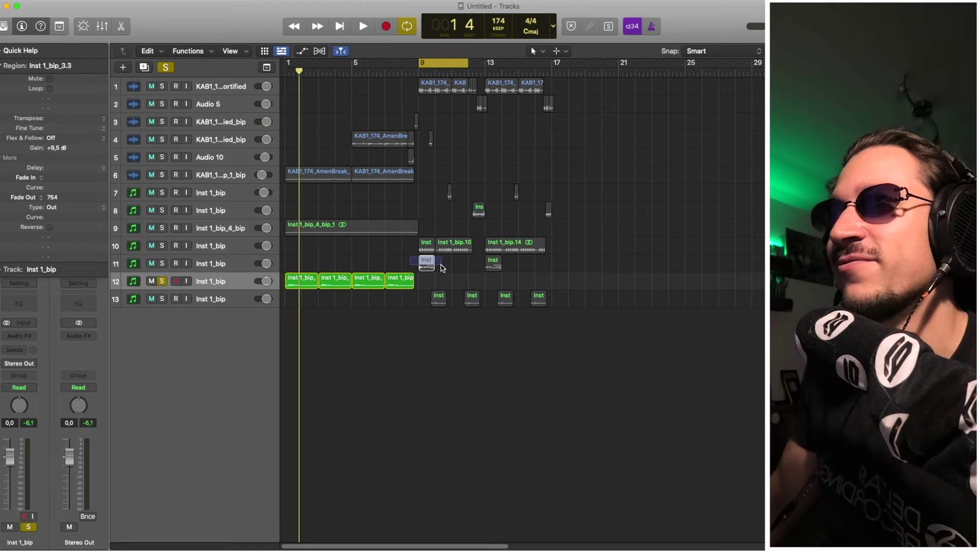
pyautogui.click(163, 281)
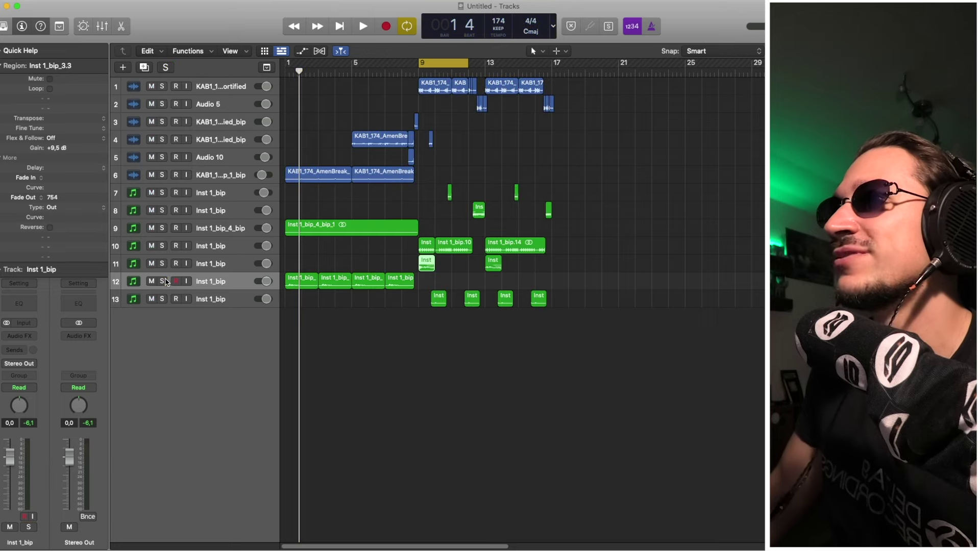
# Play the full arrangement from bar 1 to bar 17 with the cycle off.
pyautogui.click(530, 199)
pyautogui.press('Return')
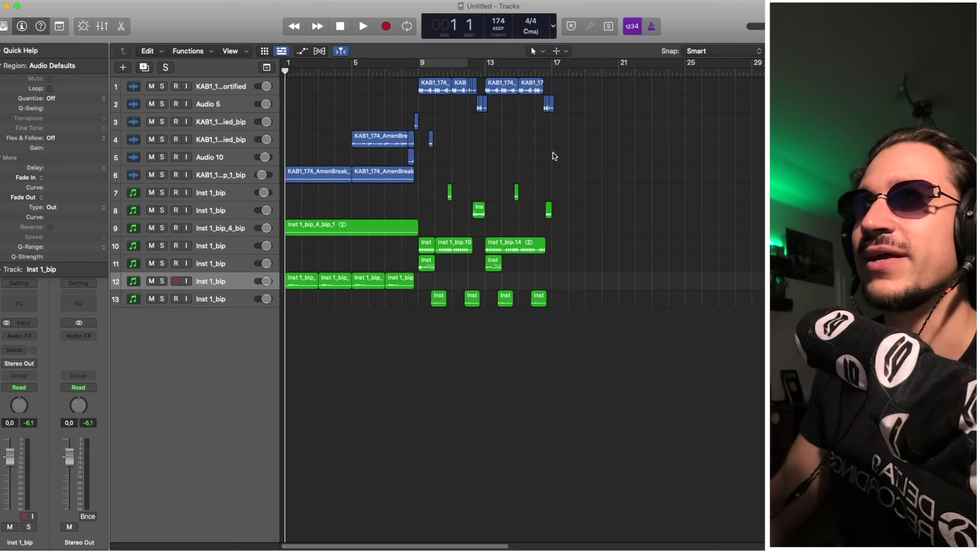
pyautogui.press('space')
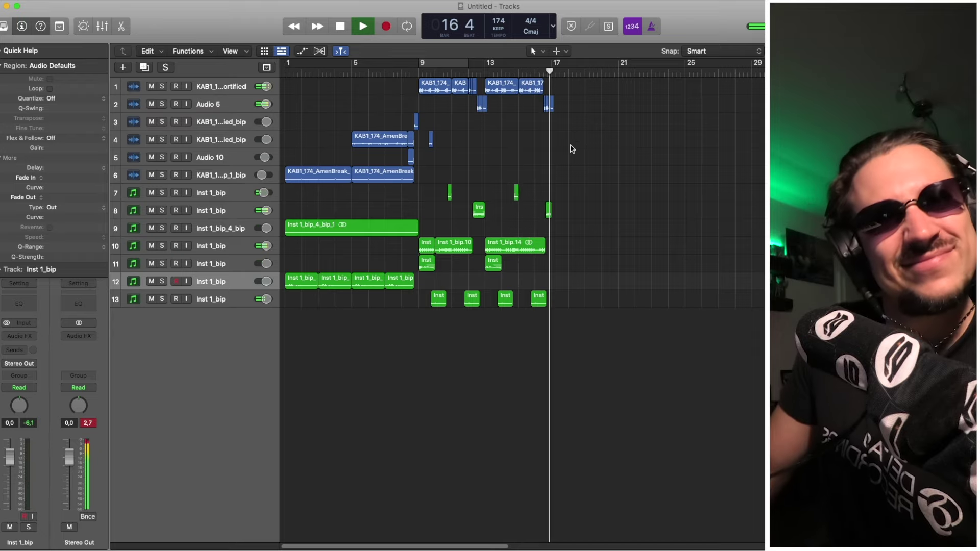
pyautogui.press('space')
# Copy the regions of bars 9 to 17 on all tracks to bar 17, and play the arrangement from bar 5.
pyautogui.moveTo(585, 308); pyautogui.dragTo(418, 77)
pyautogui.moveTo(431, 90); pyautogui.dragTo(566, 84)
pyautogui.click(394, 116)
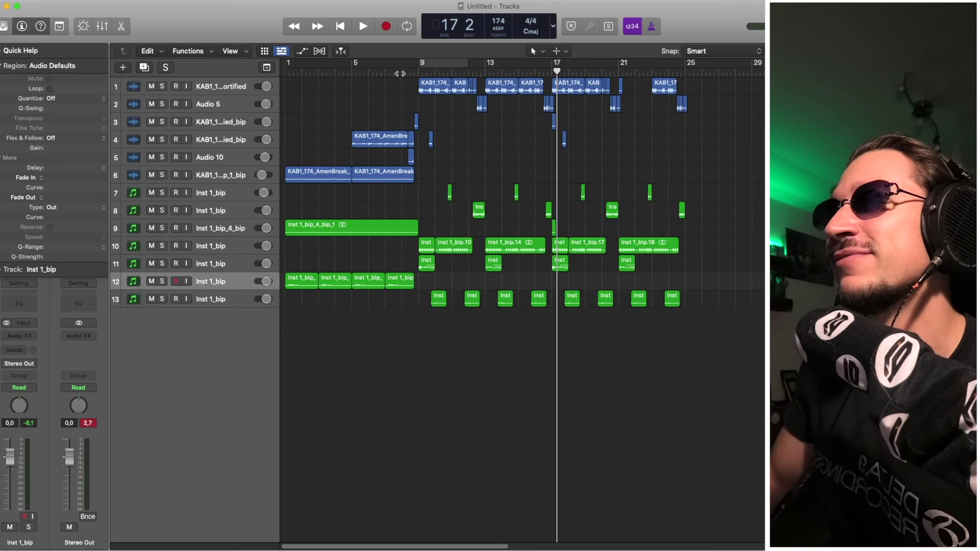
pyautogui.moveTo(387, 72); pyautogui.dragTo(352, 69)
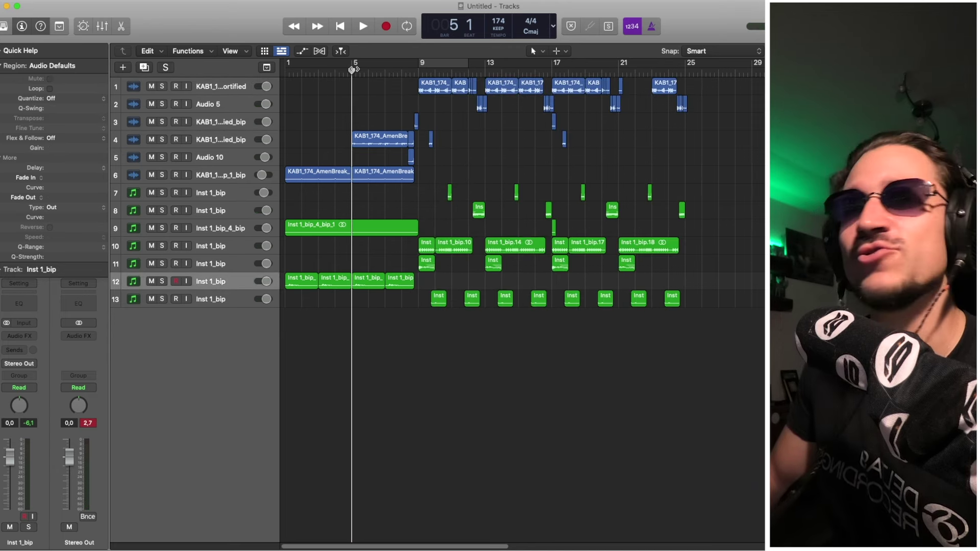
pyautogui.press('space')
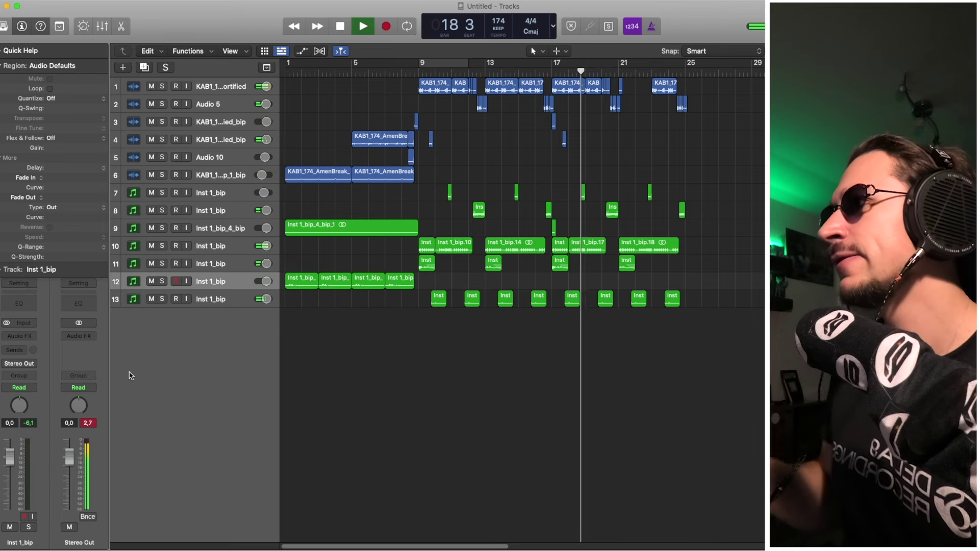
pyautogui.click(81, 336)
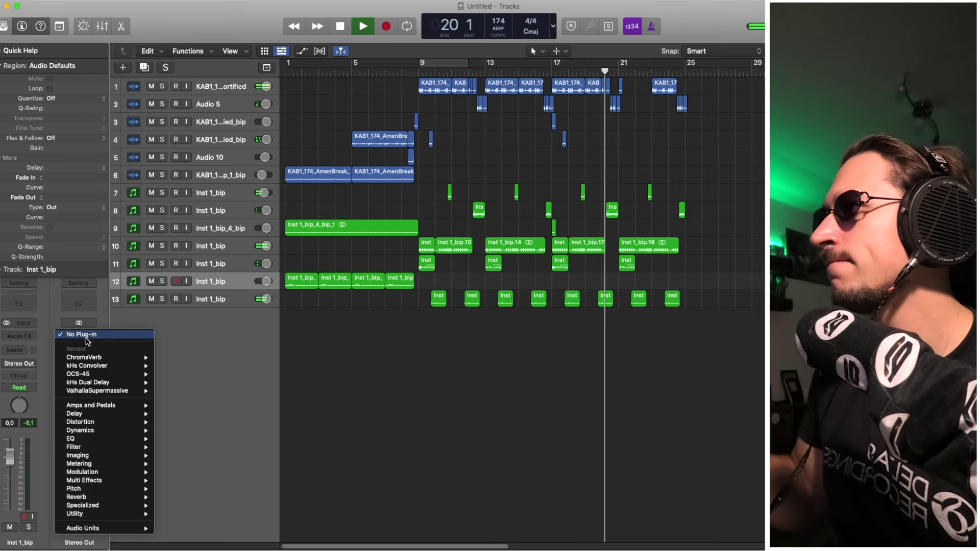
pyautogui.moveTo(132, 533)
pyautogui.moveTo(167, 511)
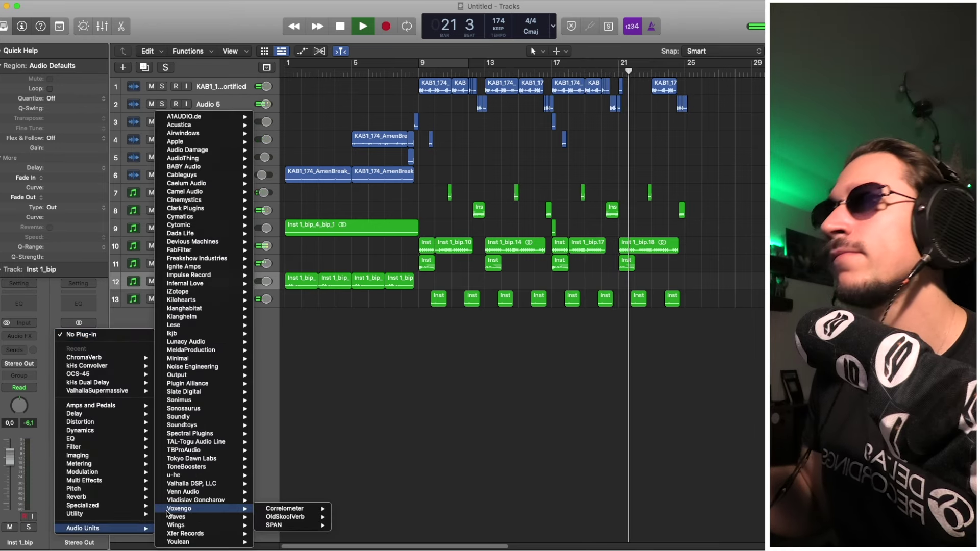
pyautogui.click(466, 436)
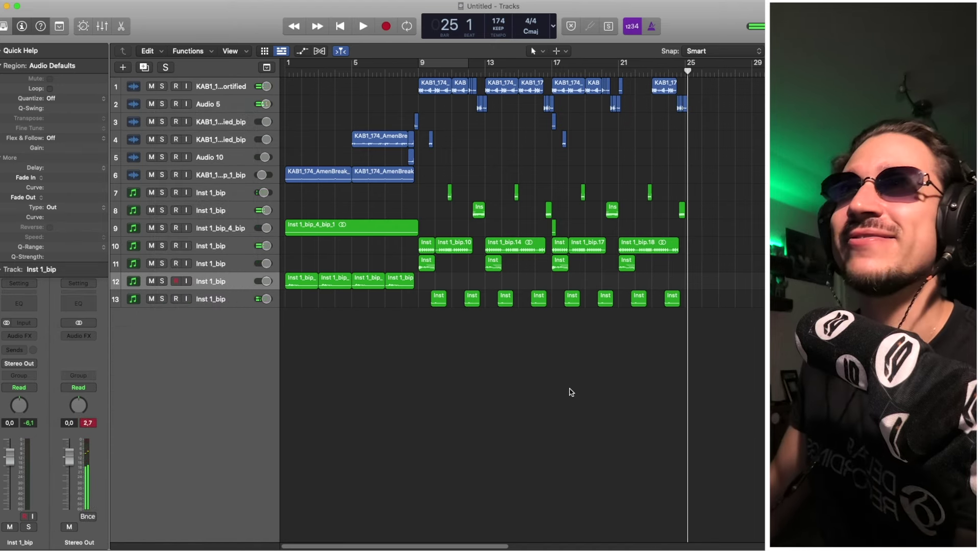
# Insert the Camel Audio CamelCrusher plug-in as an audio effect on the Stereo Out channel.
pyautogui.press('super+Down')
pyautogui.press('super+Down')
pyautogui.press('super+Right')
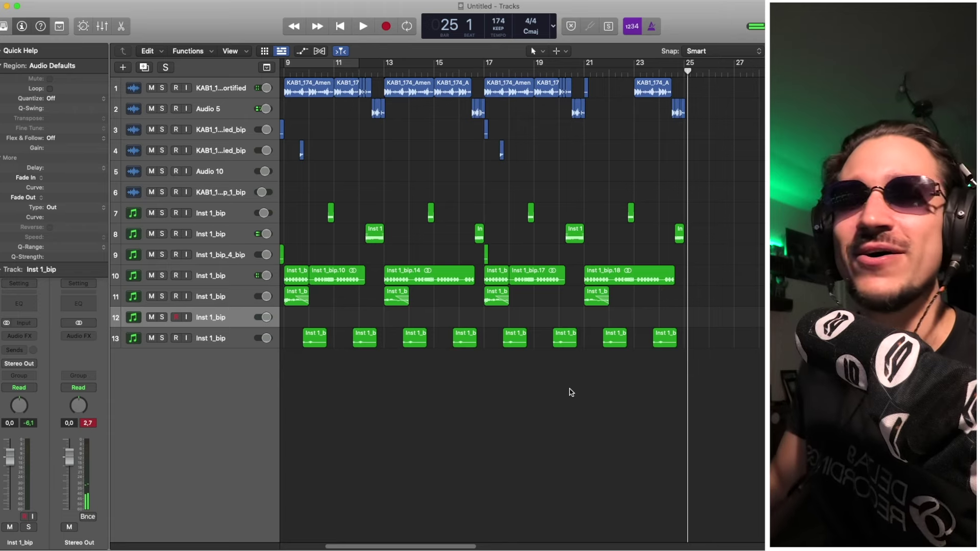
pyautogui.hscroll(-8, 508, 421)
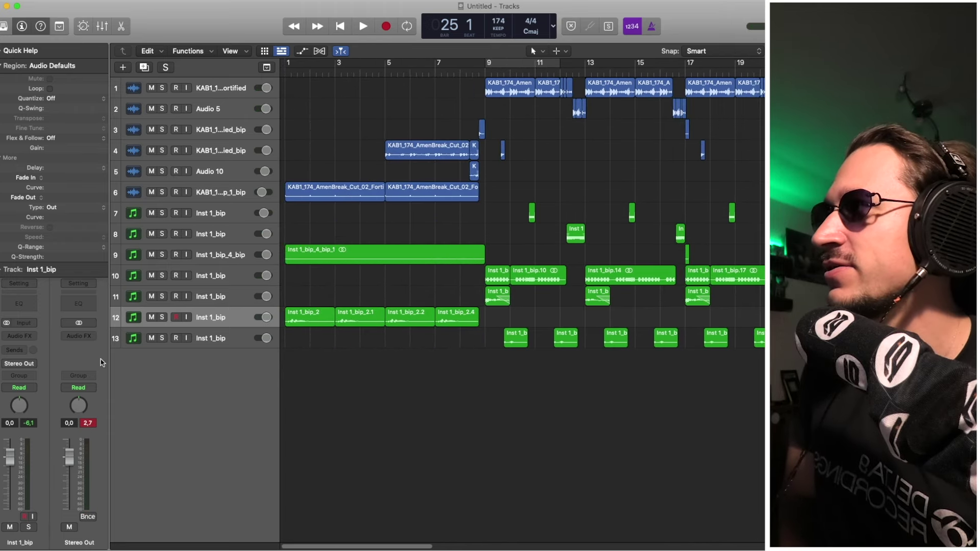
pyautogui.click(93, 341)
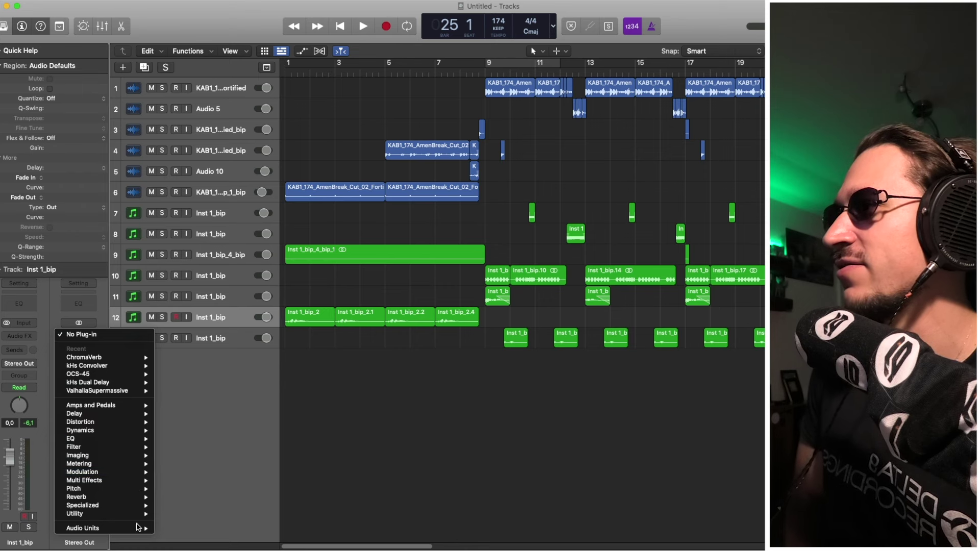
pyautogui.moveTo(137, 527)
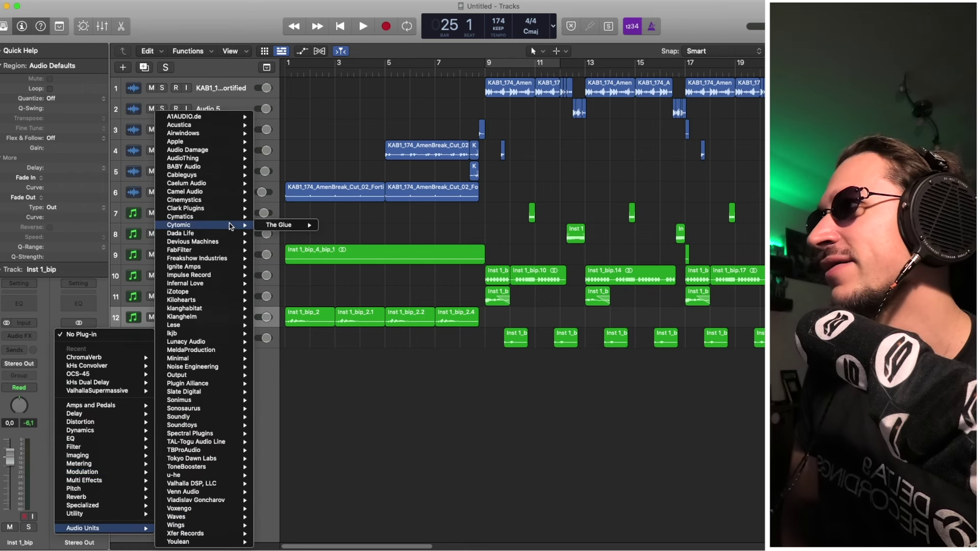
pyautogui.moveTo(228, 210)
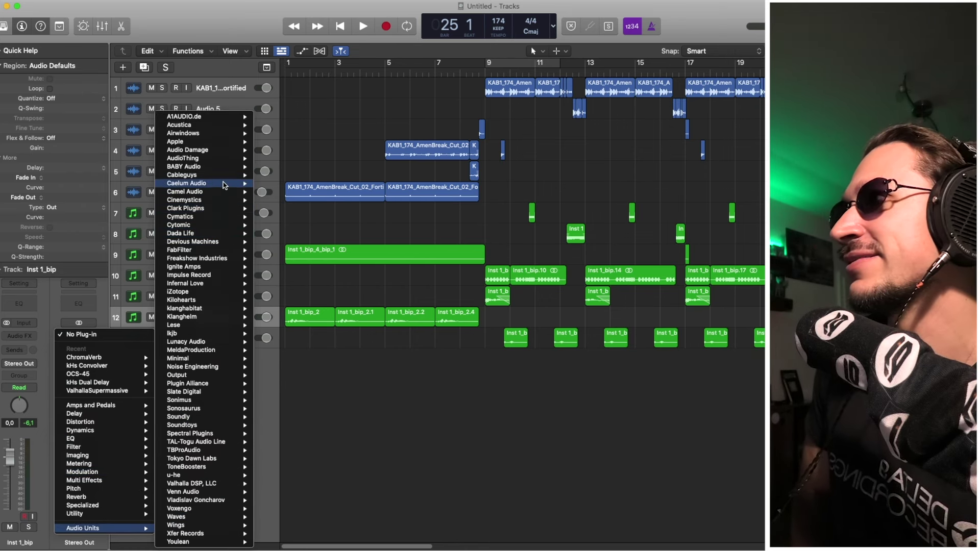
pyautogui.moveTo(224, 192)
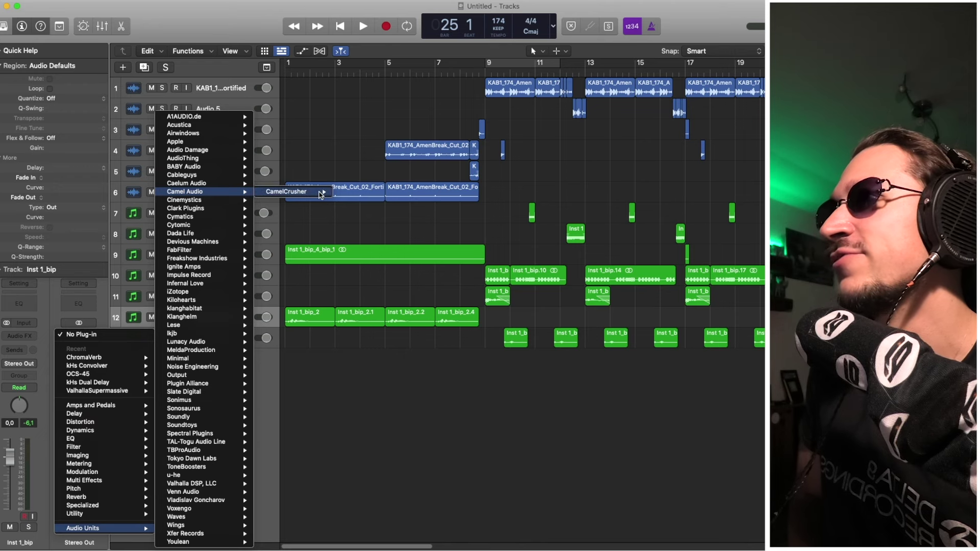
pyautogui.moveTo(322, 194)
pyautogui.click(352, 193)
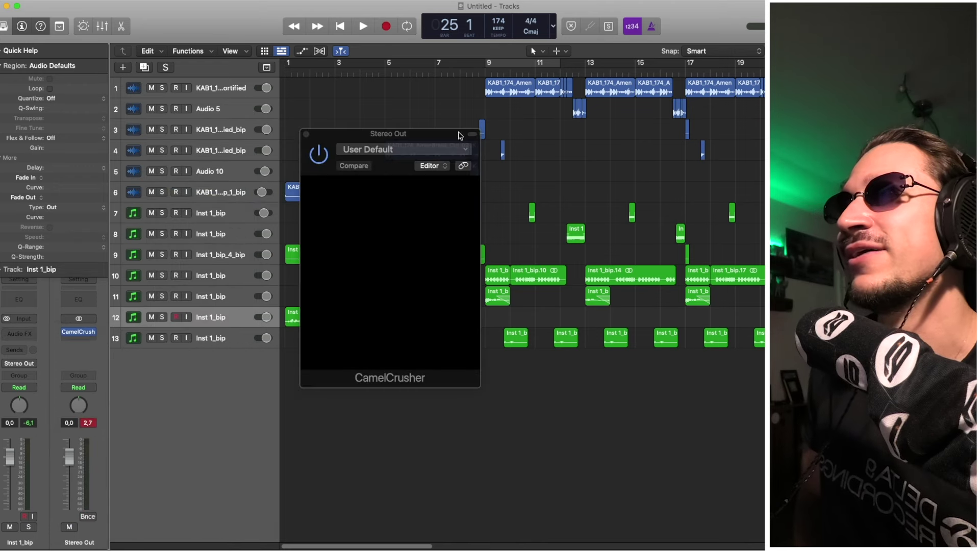
# Close the CamelCrusher window and listen to the full mix through it up to bar 17.
pyautogui.click(306, 134)
pyautogui.press('space')
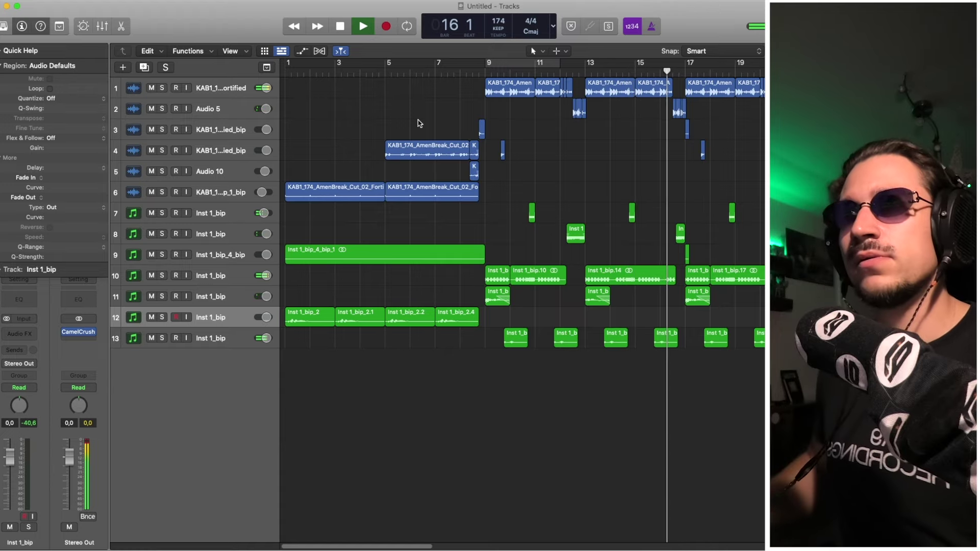
pyautogui.press('space')
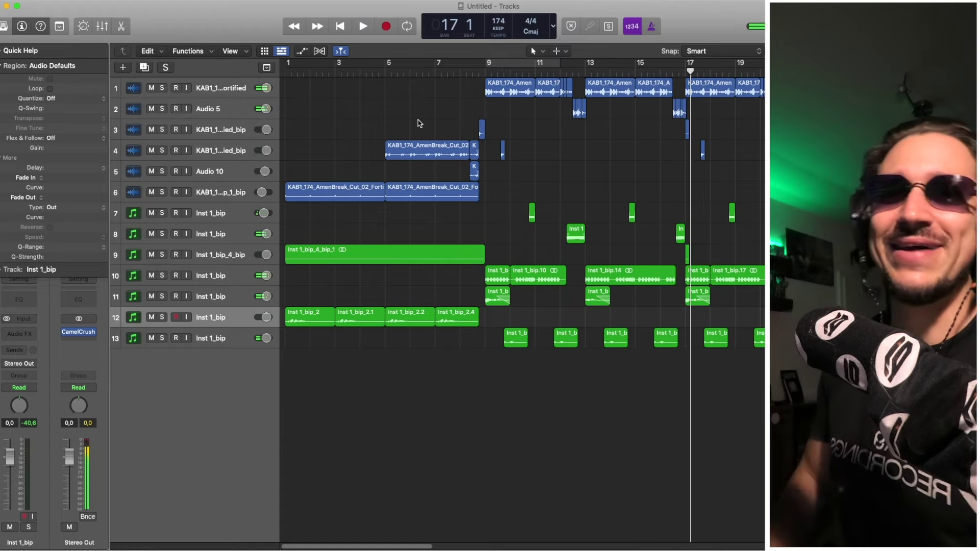